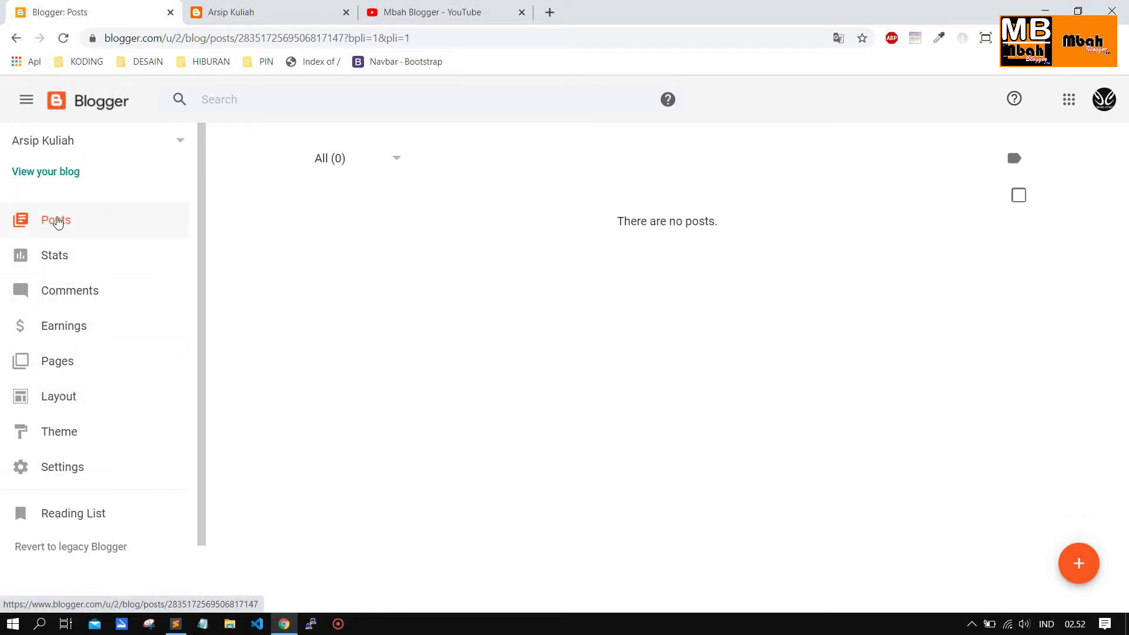
# Create a new blog post from the Posts page of the Arsip Kuliah blog
pyautogui.click(40, 224)
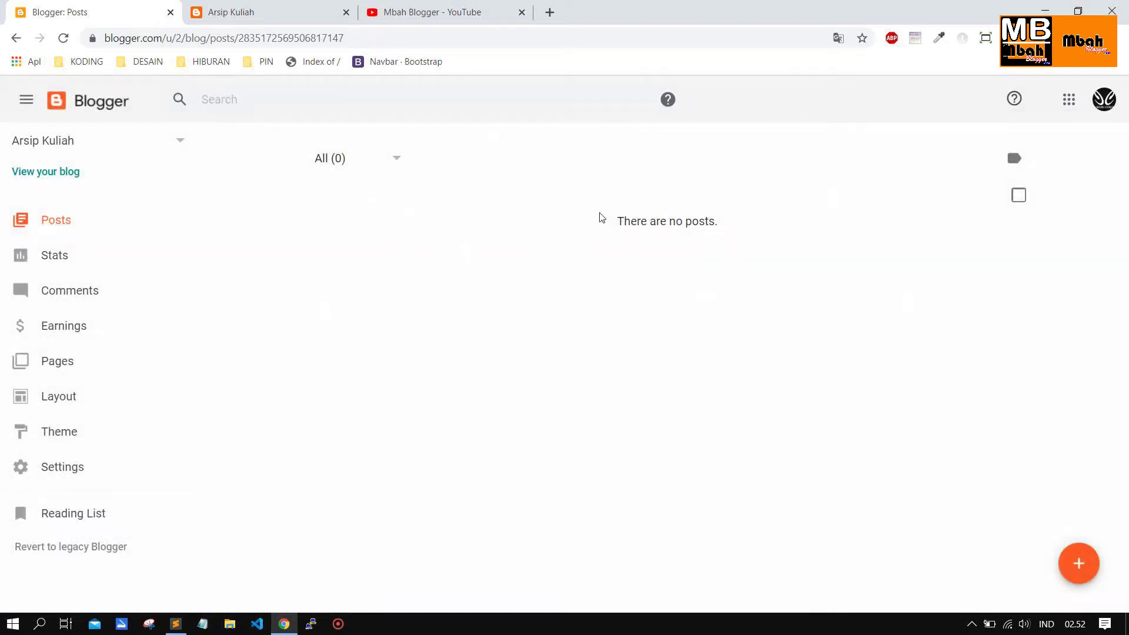
pyautogui.moveTo(611, 221); pyautogui.dragTo(701, 235)
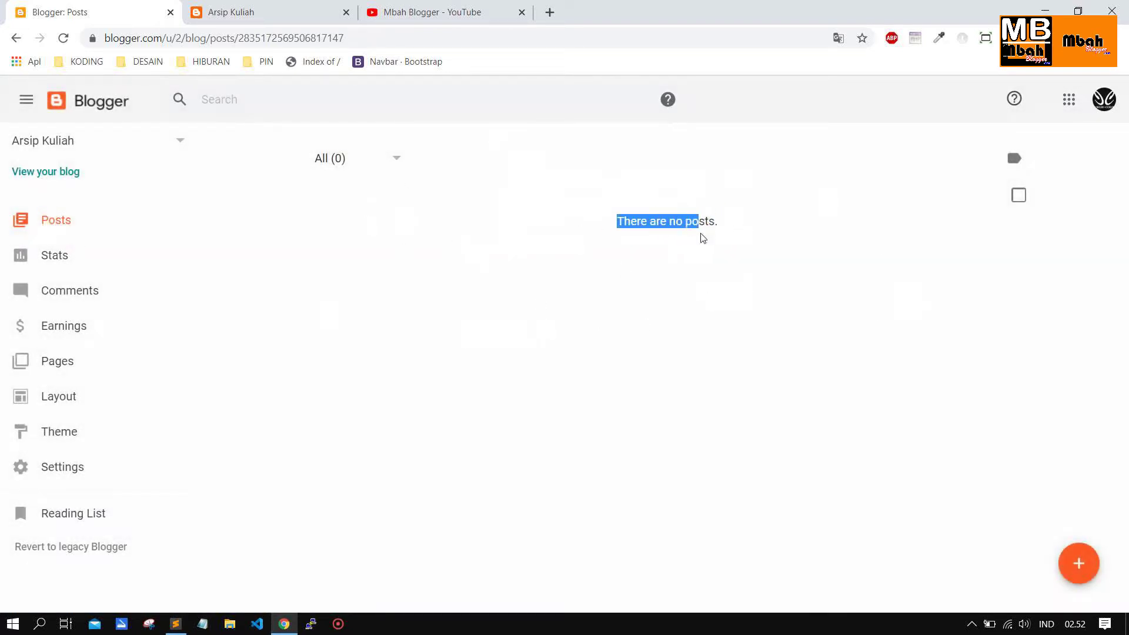
pyautogui.click(703, 239)
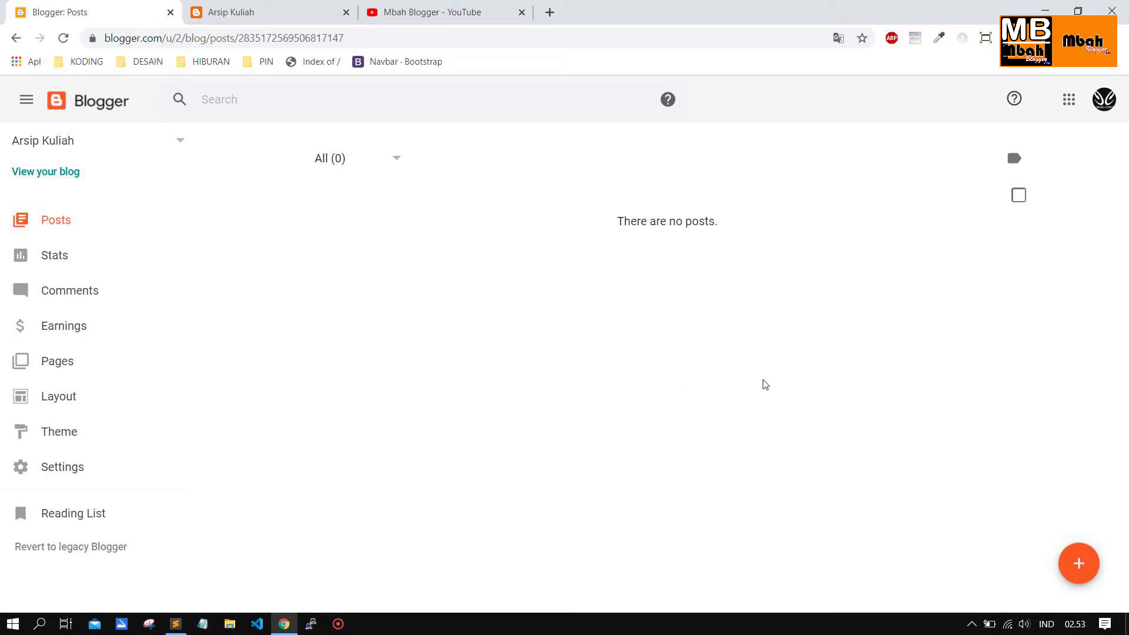
pyautogui.click(1082, 573)
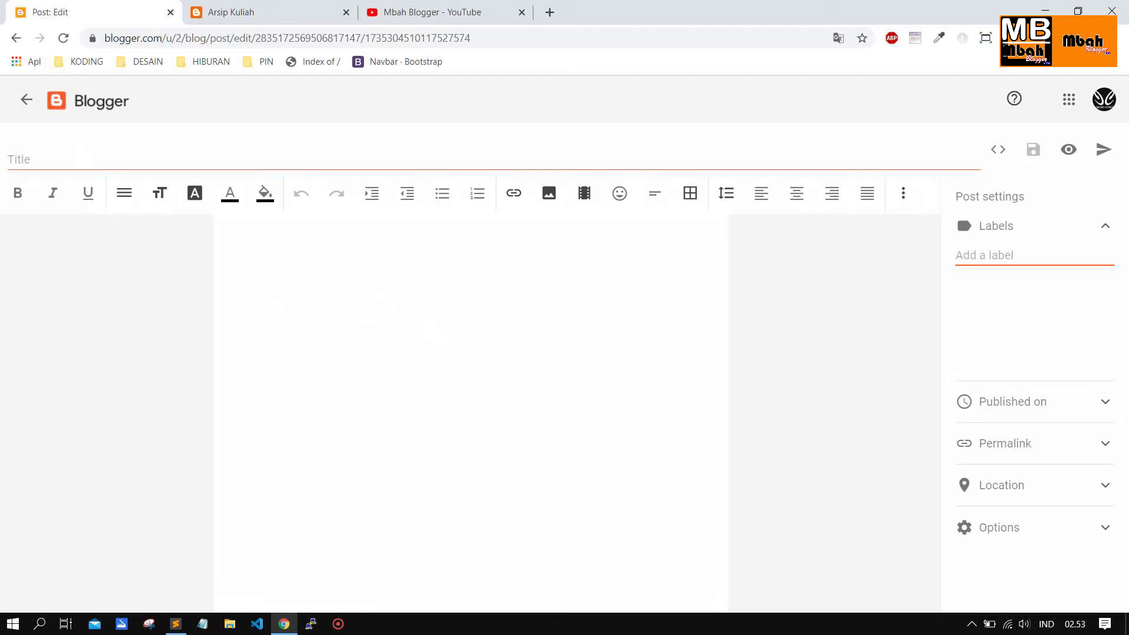
# Examine the post's title and body areas, viewing the body as HTML before returning to the compose view
pyautogui.click(447, 297)
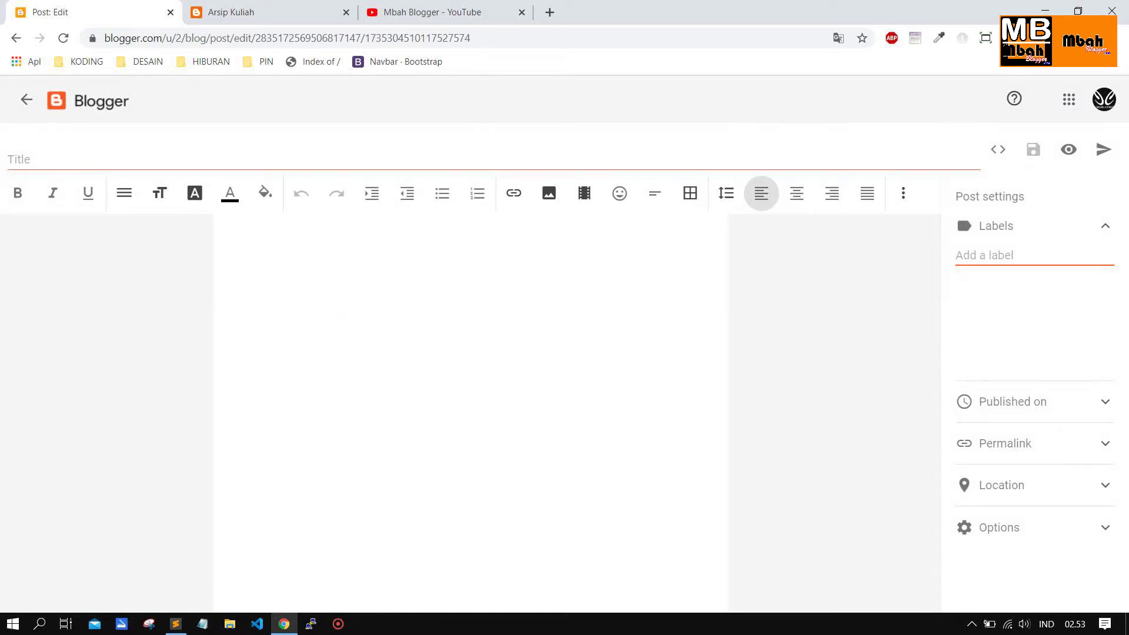
pyautogui.click(36, 161)
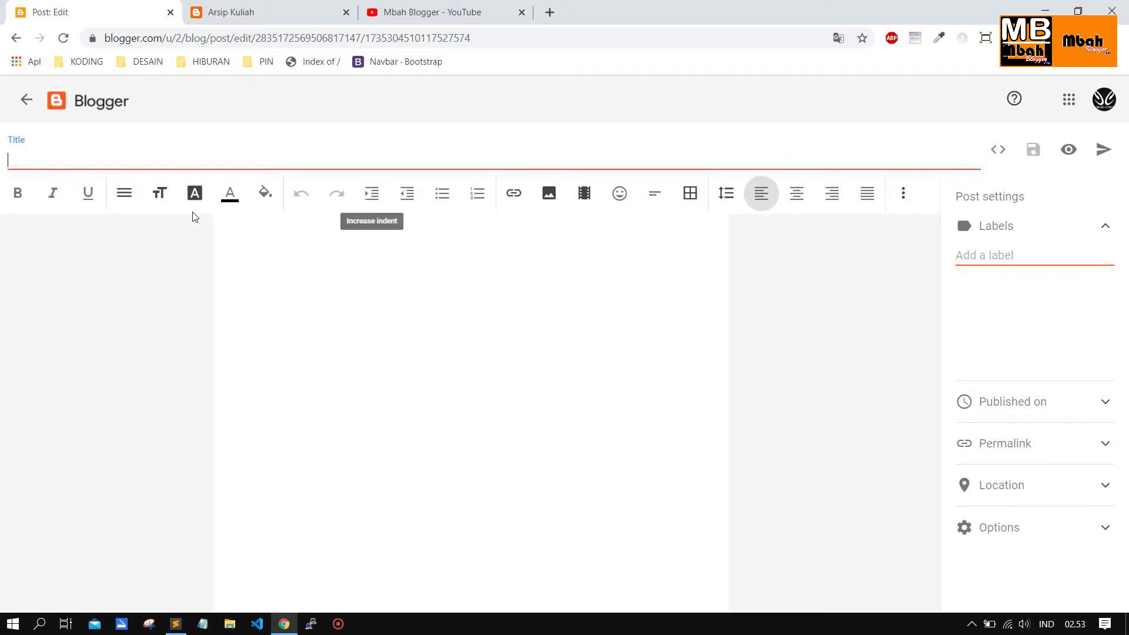
pyautogui.click(224, 229)
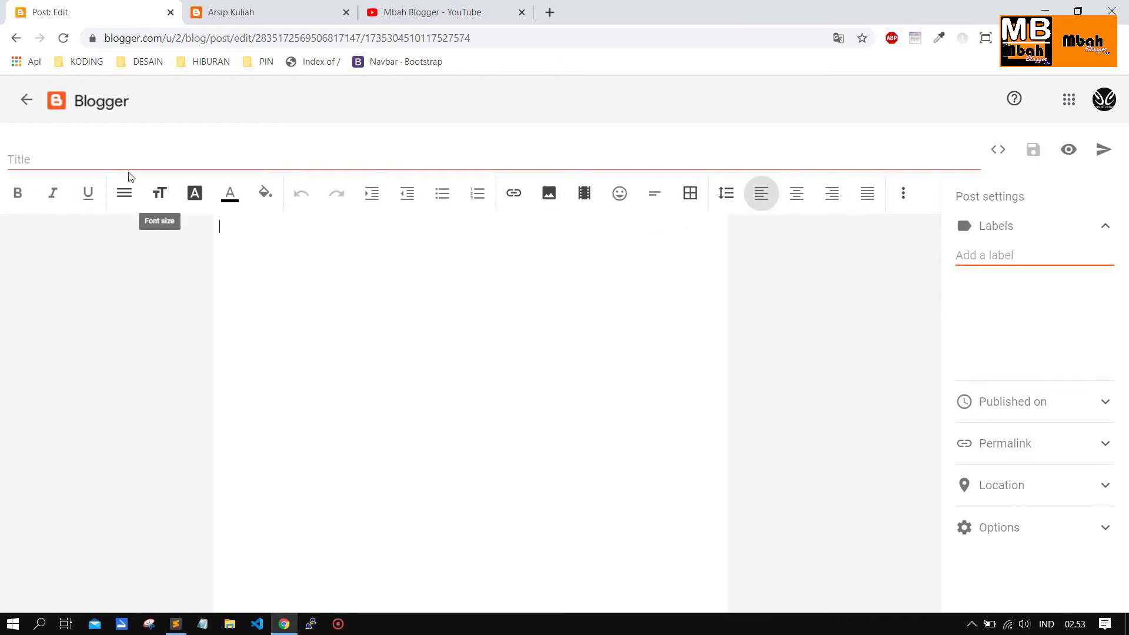
pyautogui.click(998, 154)
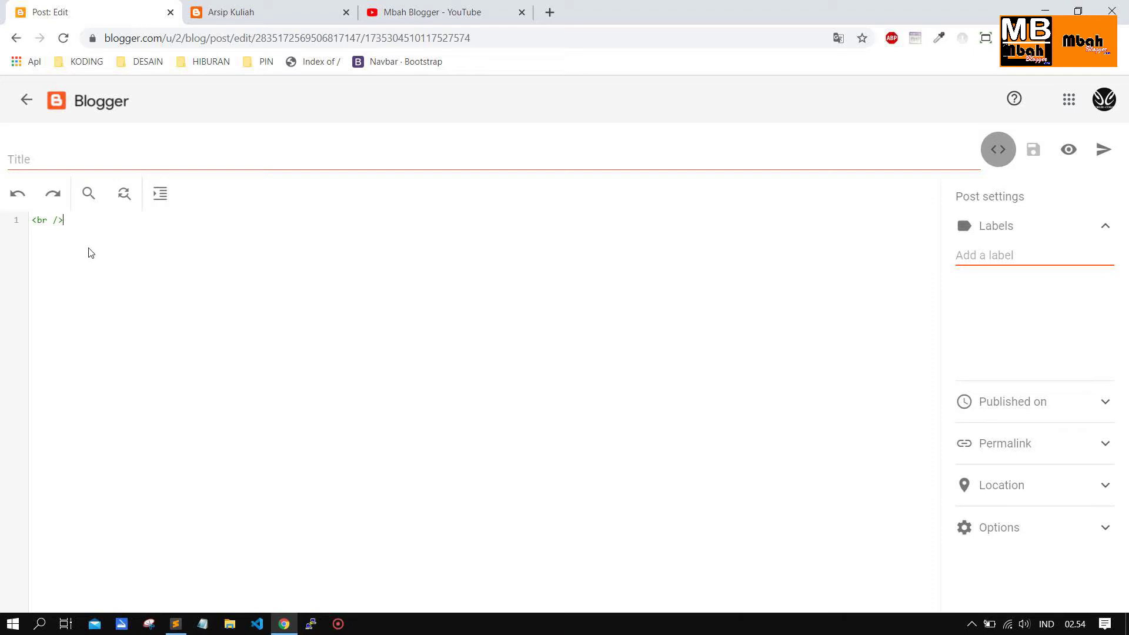
pyautogui.click(999, 154)
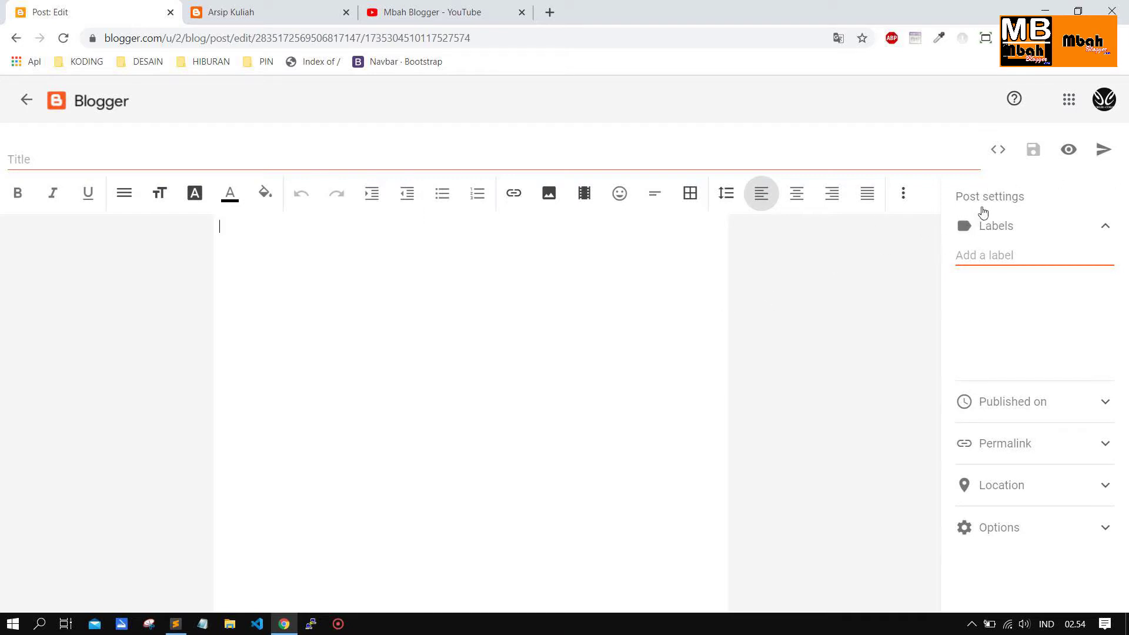
# Examine the post's Labels and Published on settings, collapsing each section after viewing it
pyautogui.click(1104, 227)
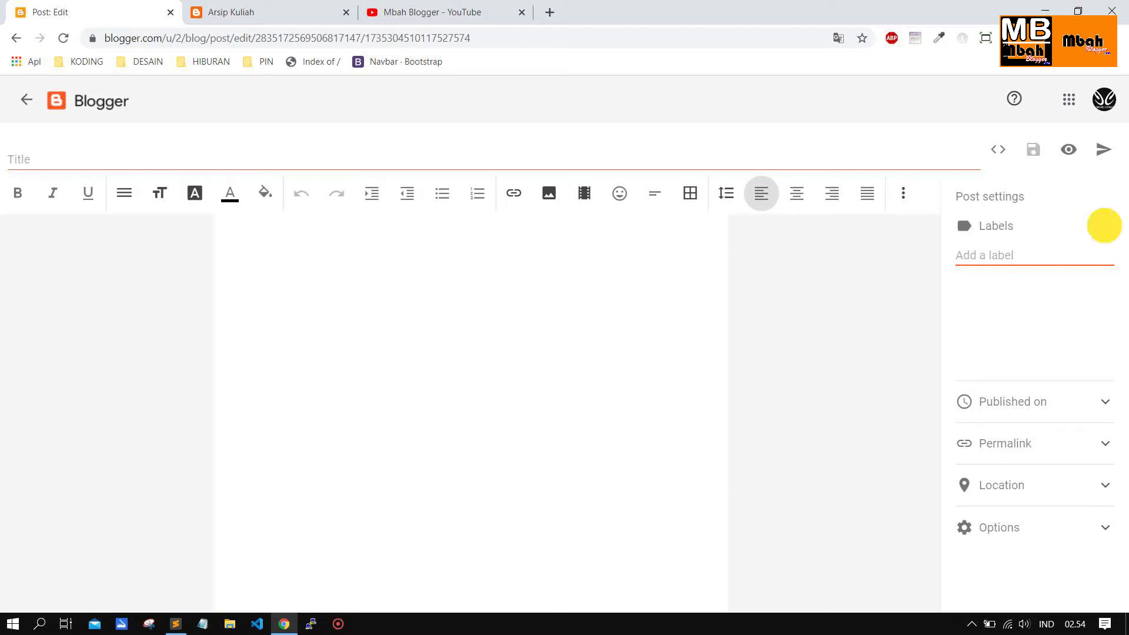
pyautogui.click(1099, 227)
pyautogui.click(980, 255)
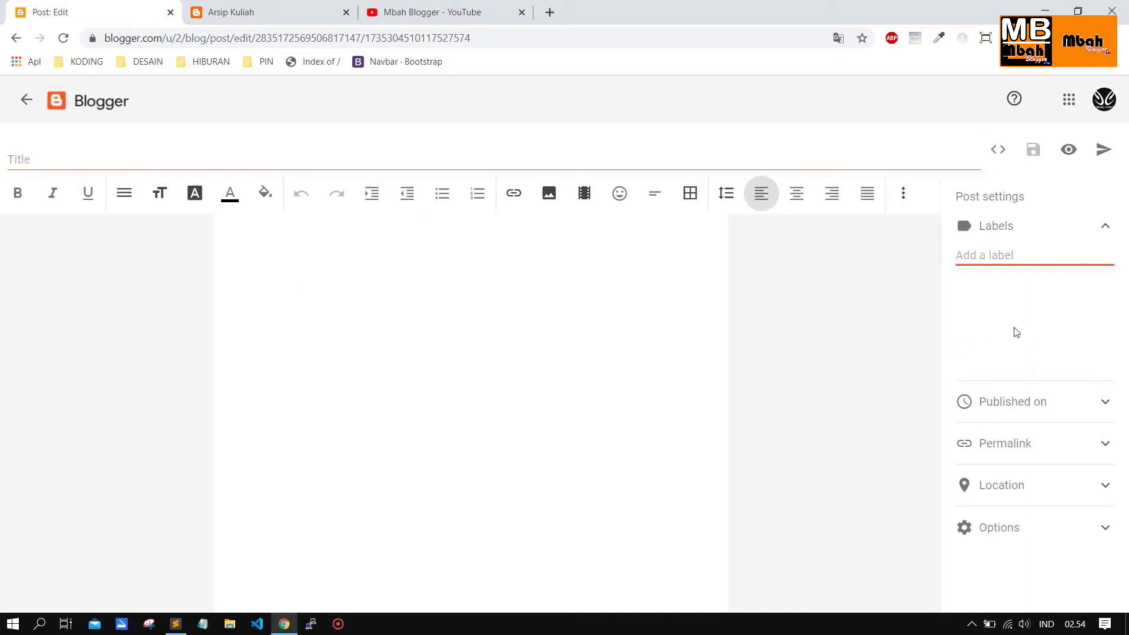
pyautogui.click(1104, 227)
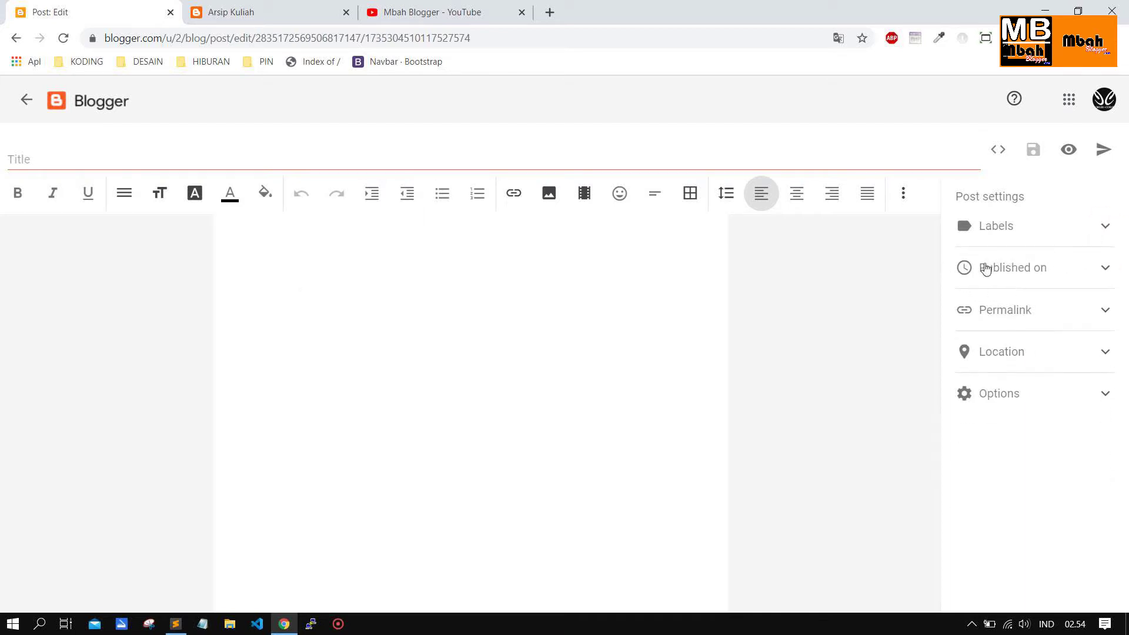
pyautogui.click(1012, 280)
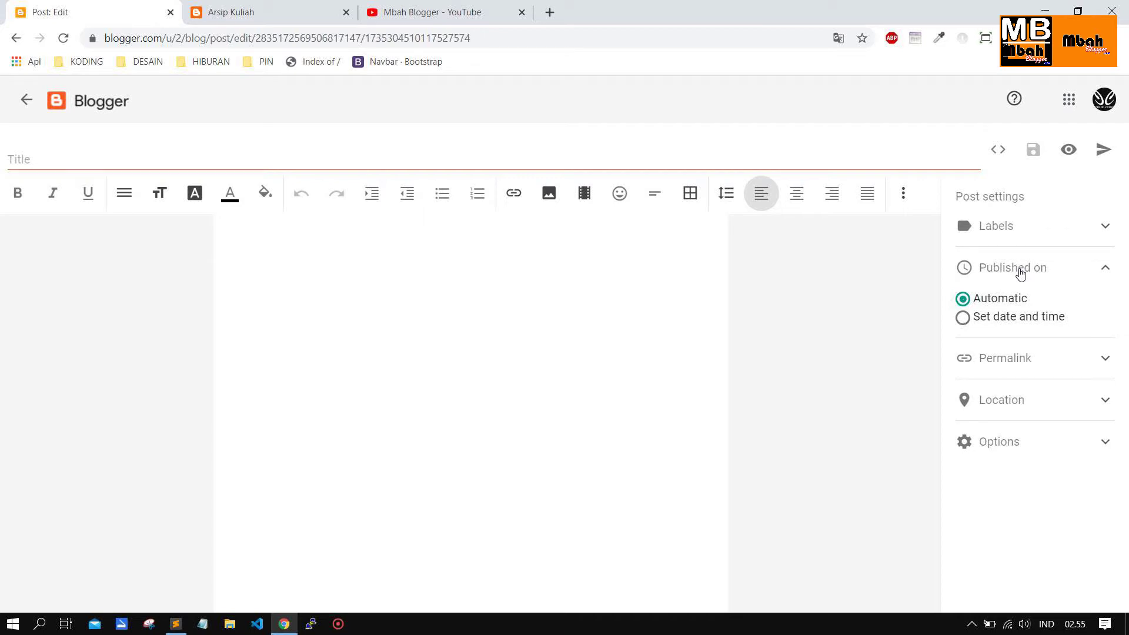
pyautogui.click(410, 309)
pyautogui.click(1029, 274)
# Examine the post's Permalink and Location settings, collapsing each section after viewing it
pyautogui.click(1011, 309)
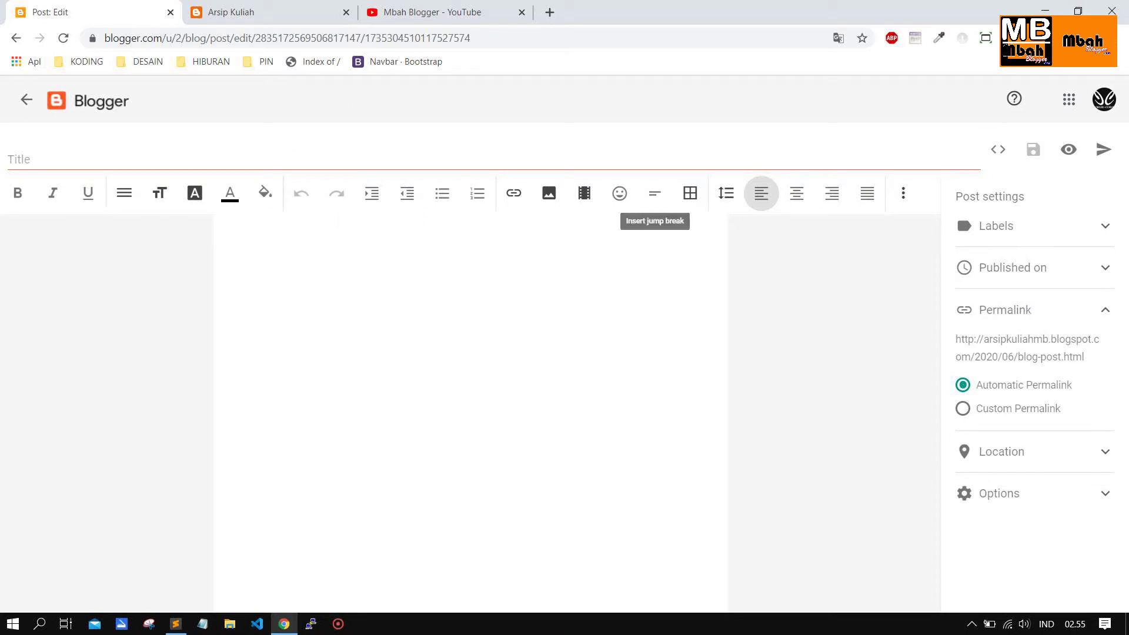
pyautogui.click(1021, 312)
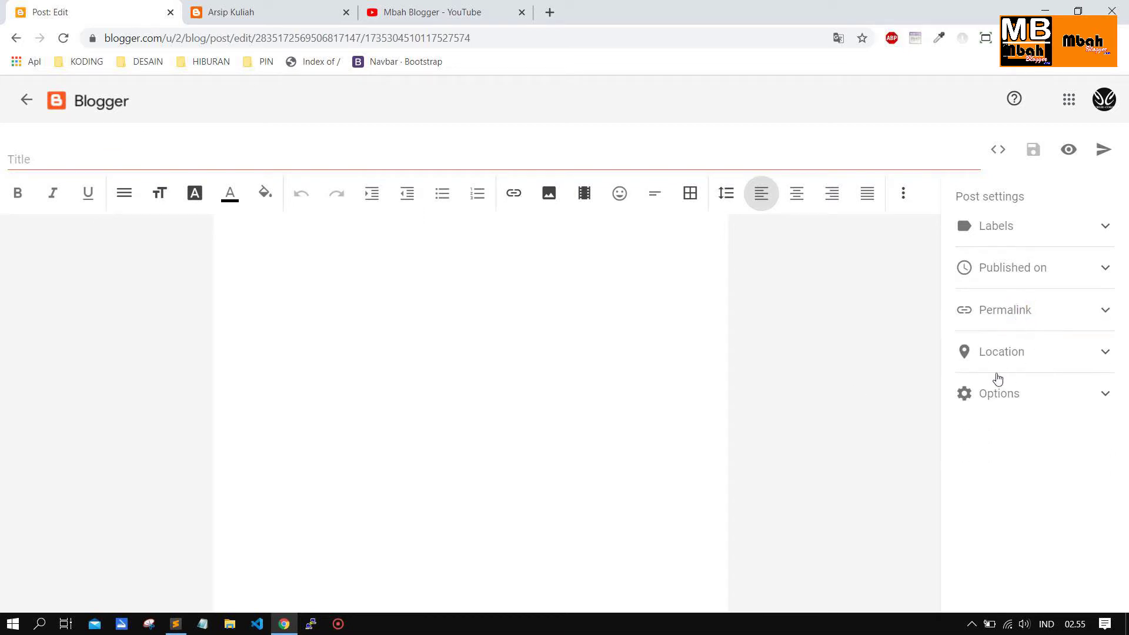
pyautogui.click(1022, 353)
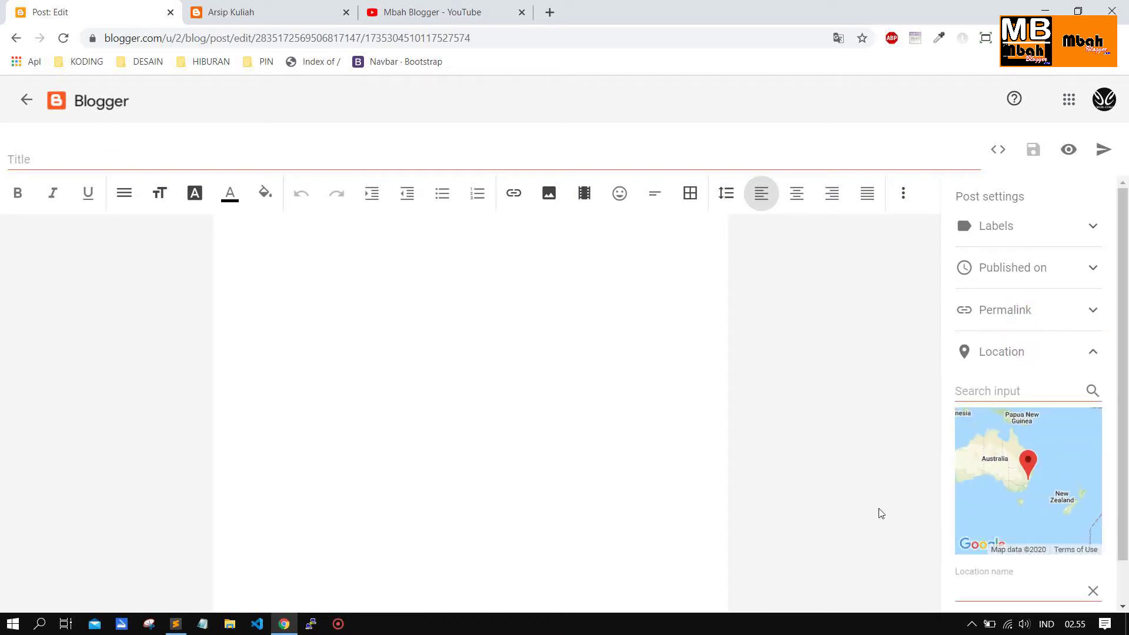
pyautogui.click(1035, 352)
pyautogui.click(1006, 352)
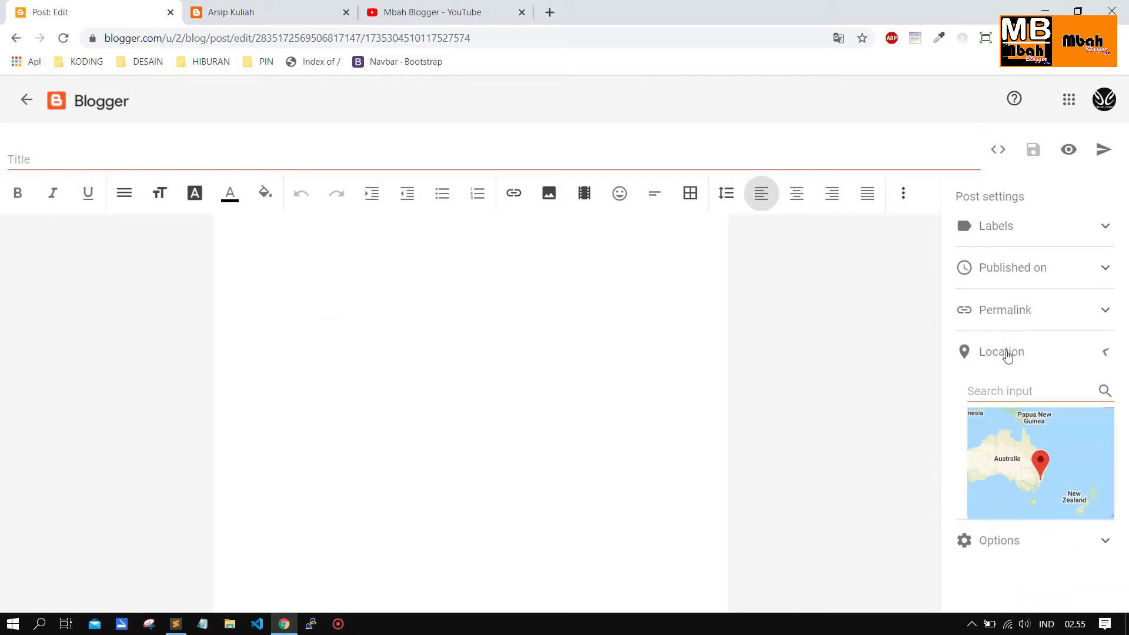
pyautogui.click(1015, 353)
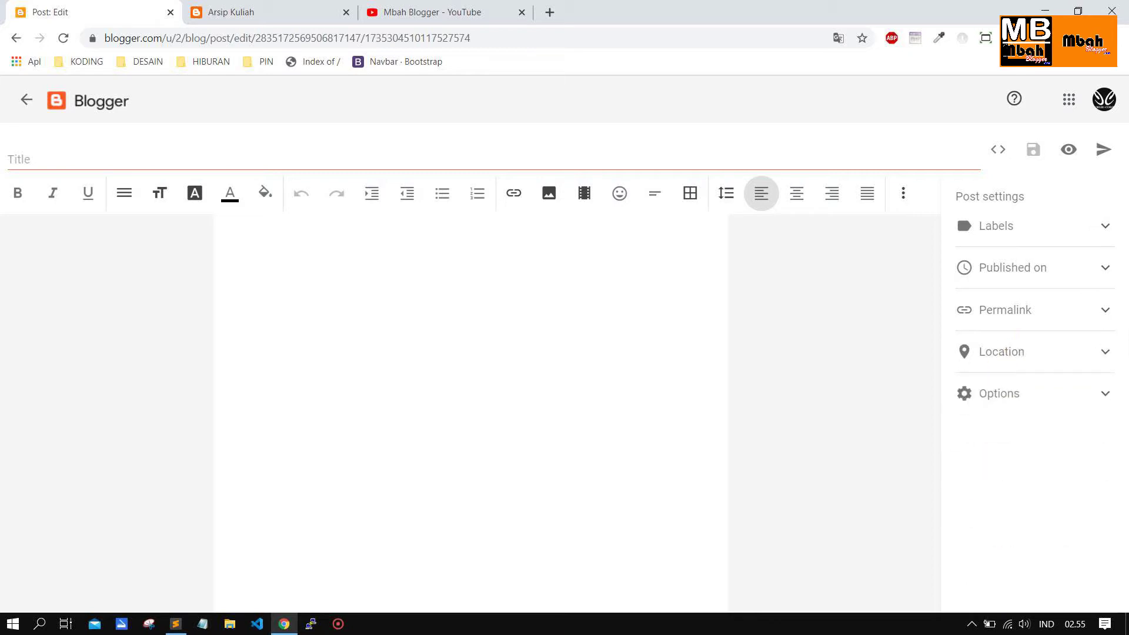
pyautogui.click(1007, 356)
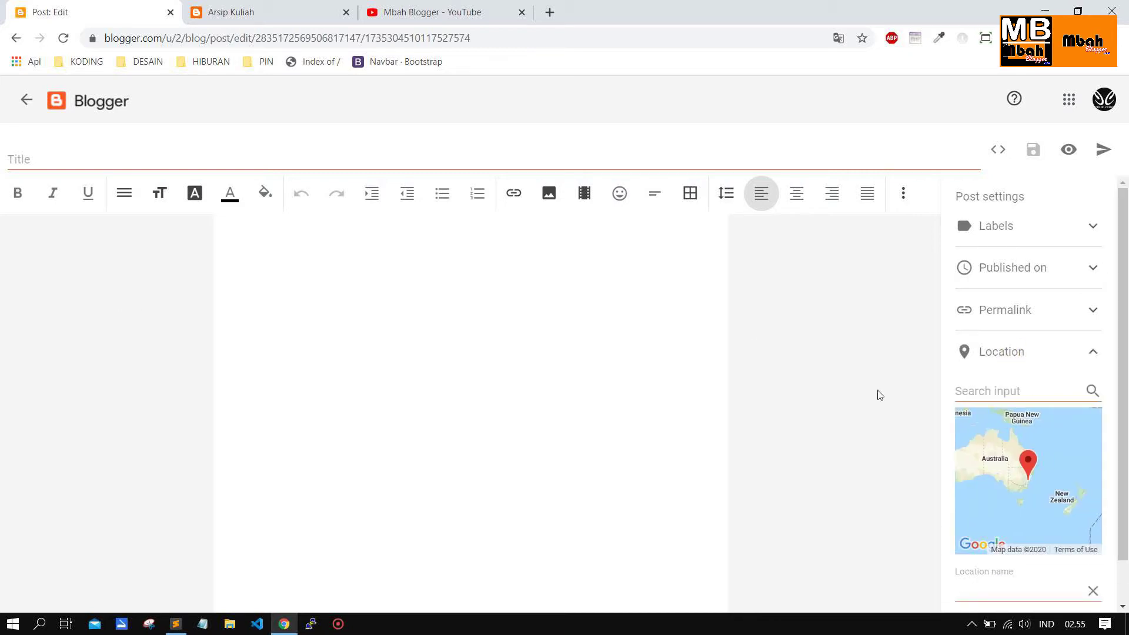
pyautogui.click(1032, 352)
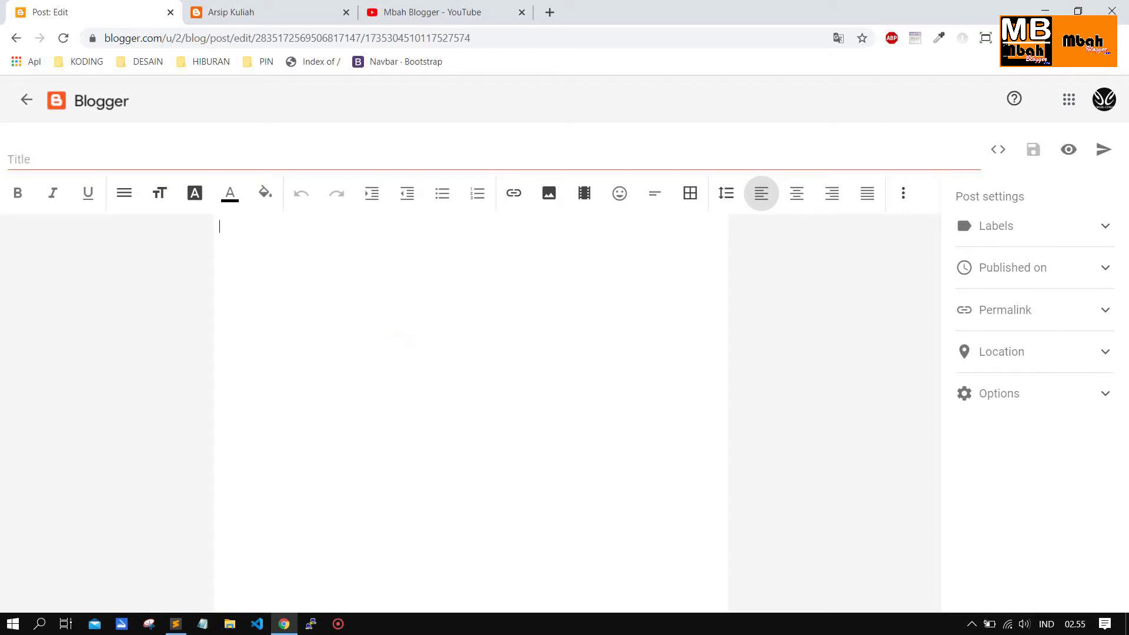
# Examine the post's reader comment options and the editor's additional text formatting commands, closing both after viewing
pyautogui.click(1025, 394)
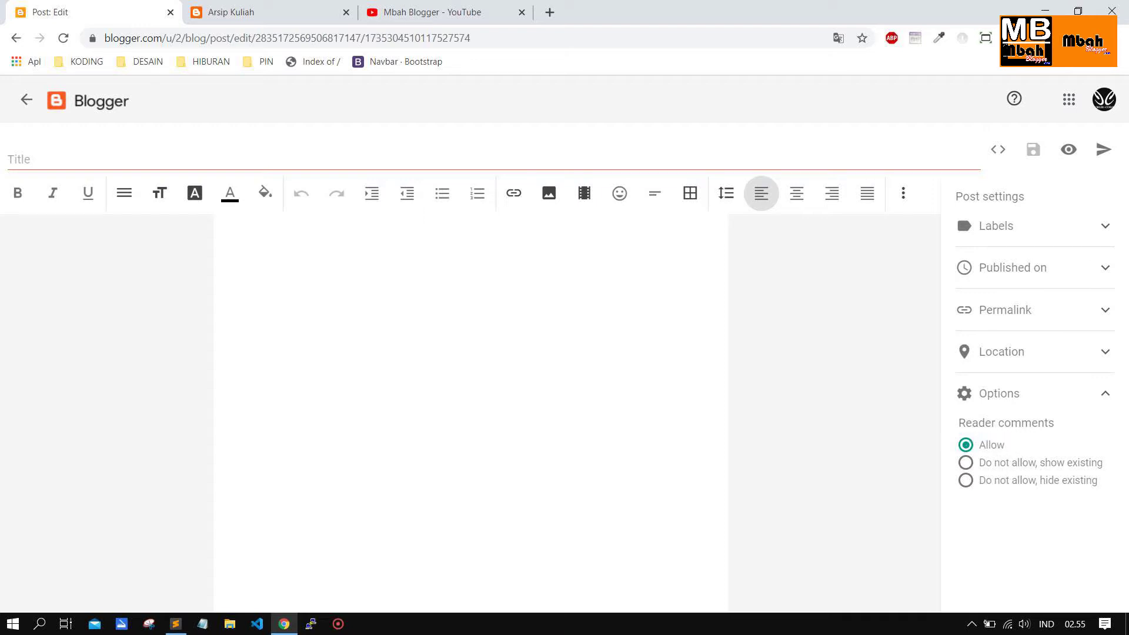
pyautogui.click(568, 405)
pyautogui.click(1013, 397)
pyautogui.click(411, 366)
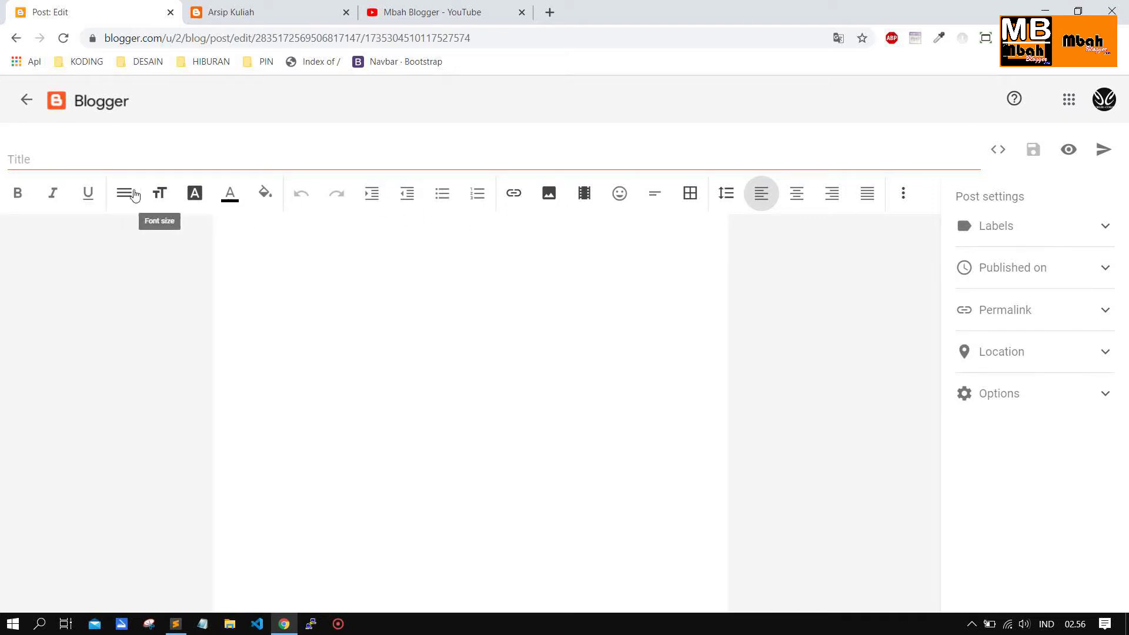
pyautogui.click(904, 195)
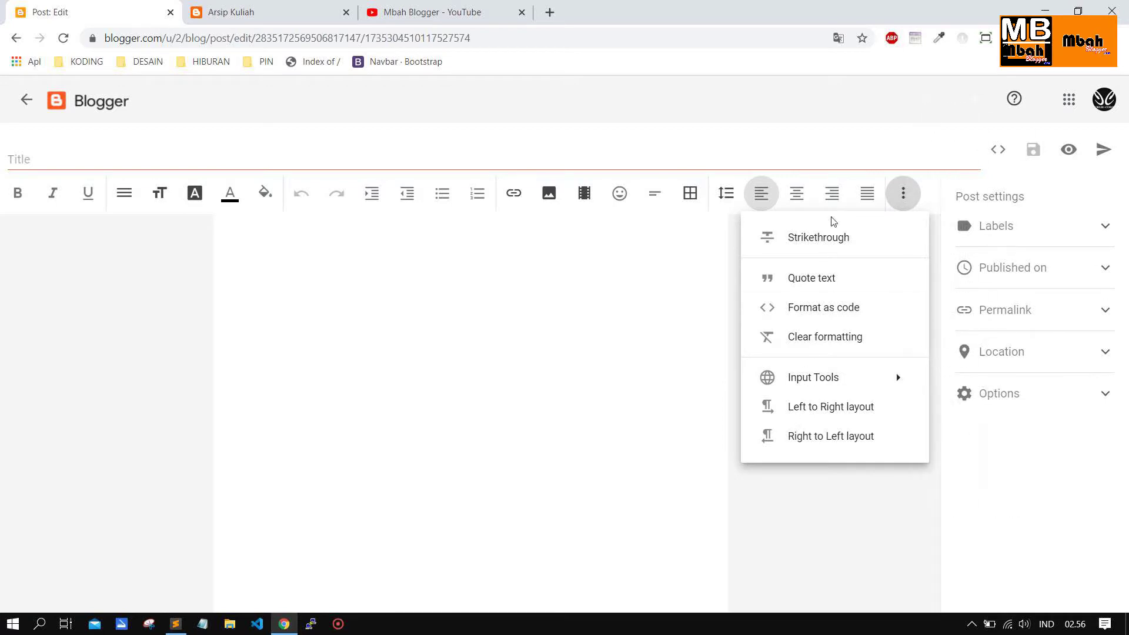
pyautogui.moveTo(811, 383)
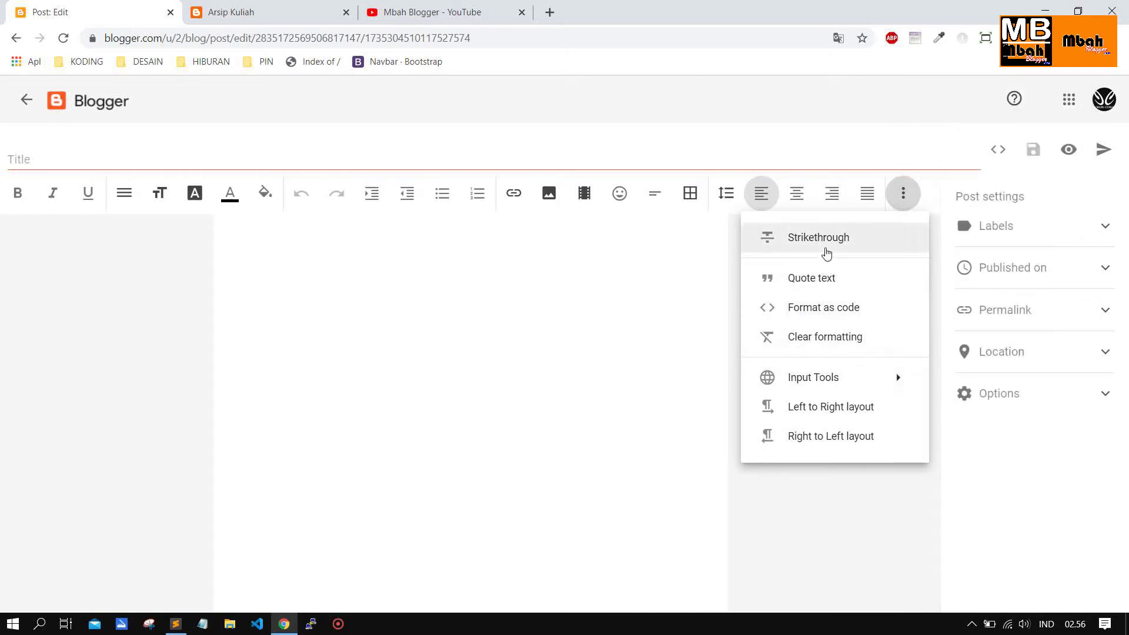
pyautogui.click(894, 205)
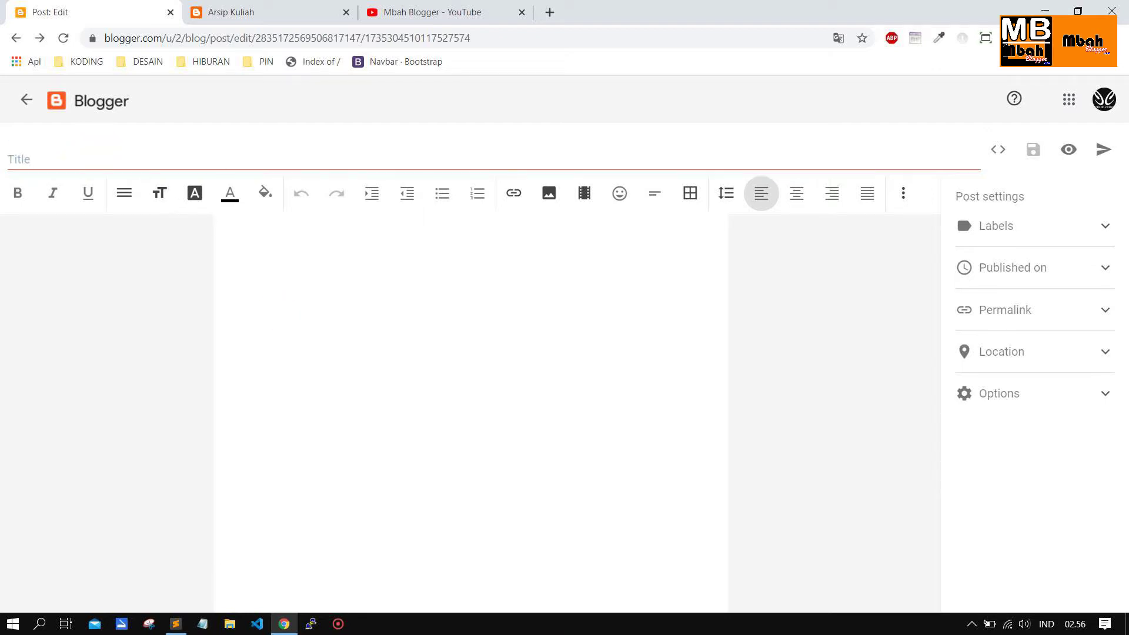
pyautogui.click(323, 164)
pyautogui.click(338, 325)
pyautogui.click(393, 343)
# Search Google in a new browser tab for "mata kuliah manajemen" and look through the results
pyautogui.click(550, 12)
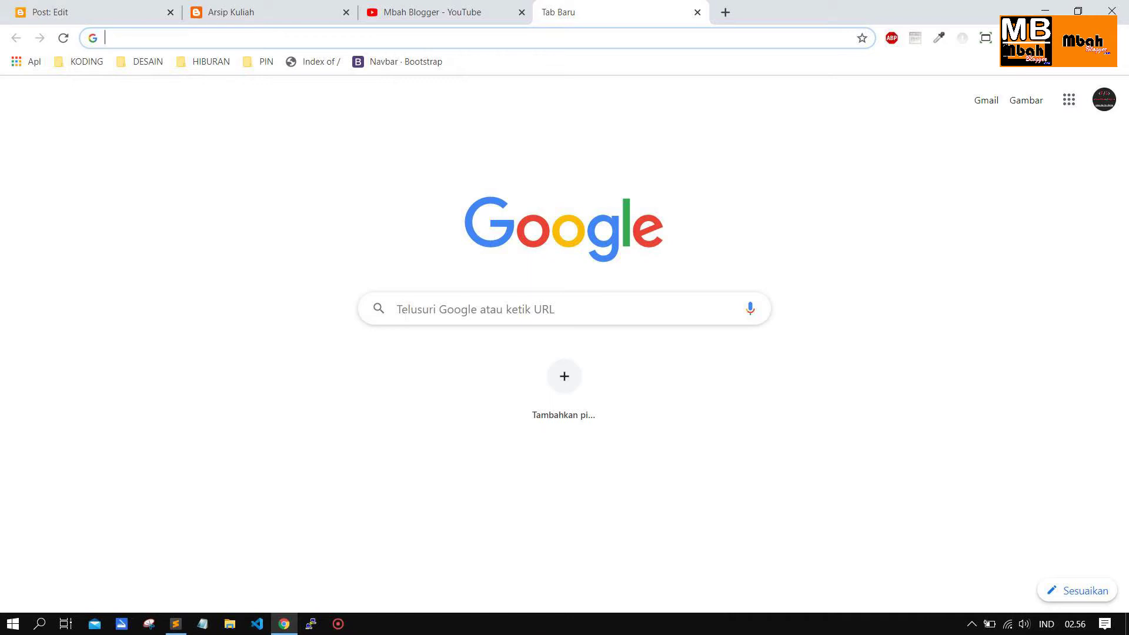
pyautogui.write('matakulia')
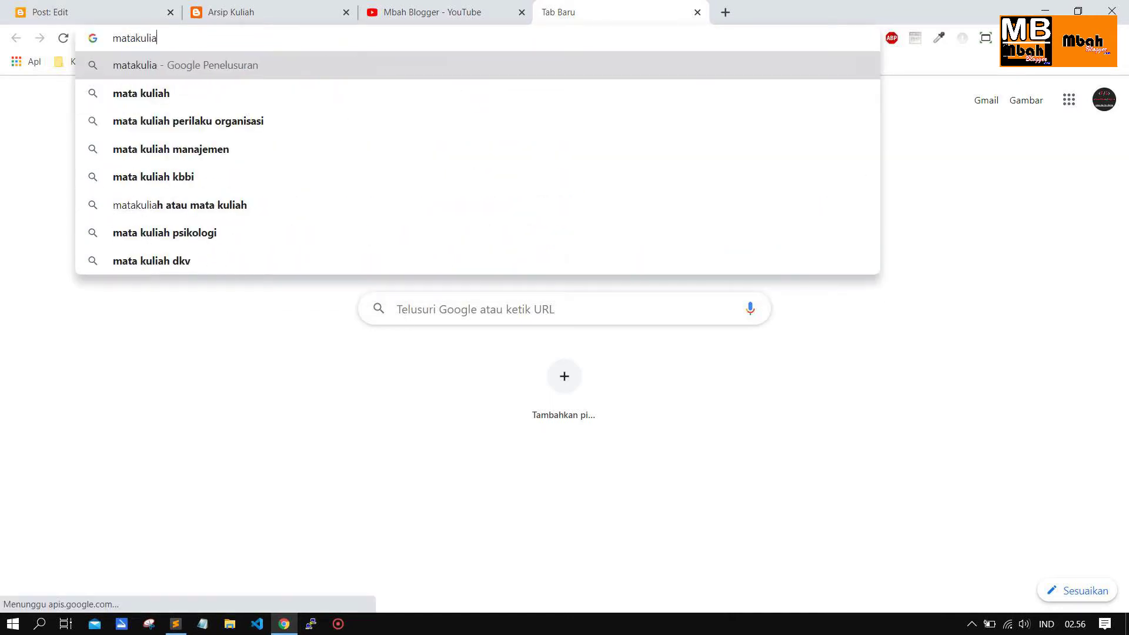
pyautogui.write('h')
pyautogui.press('Down')
pyautogui.press('Down')
pyautogui.press('Down')
pyautogui.press('Return')
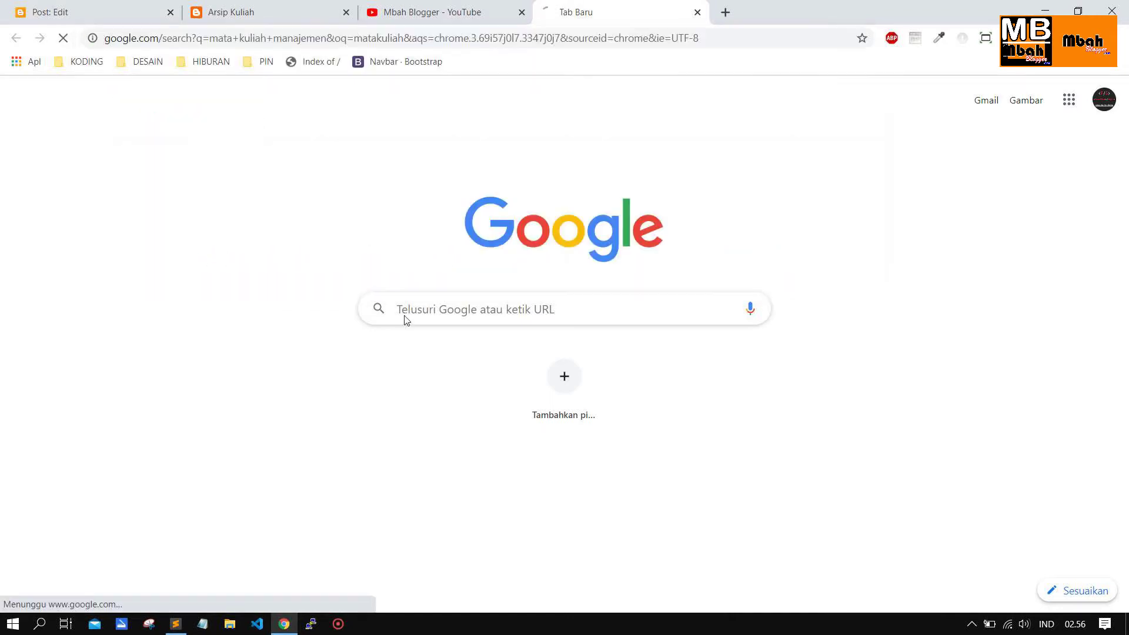
pyautogui.scroll(-10, 271, 376)
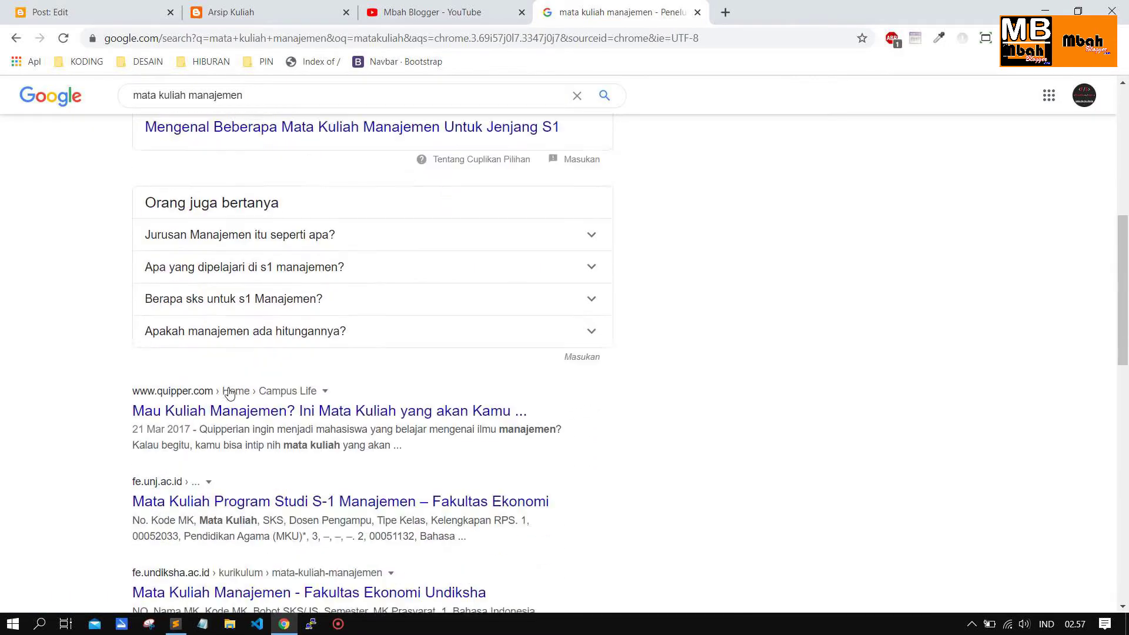
pyautogui.scroll(-4, 203, 312)
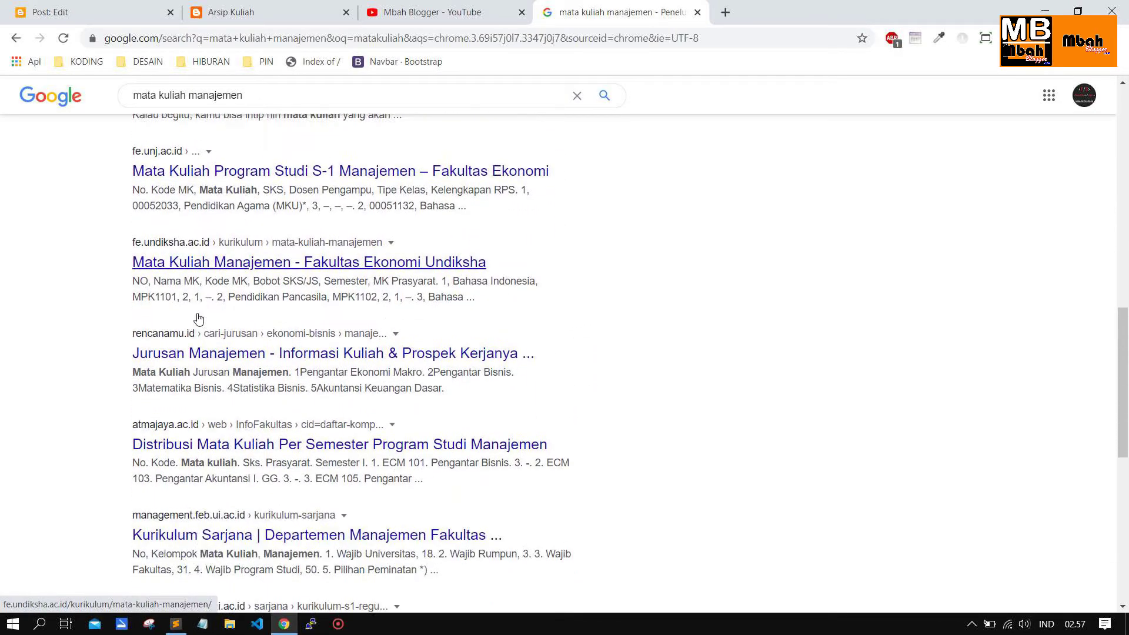
pyautogui.scroll(1, 277, 268)
pyautogui.scroll(-2, 276, 269)
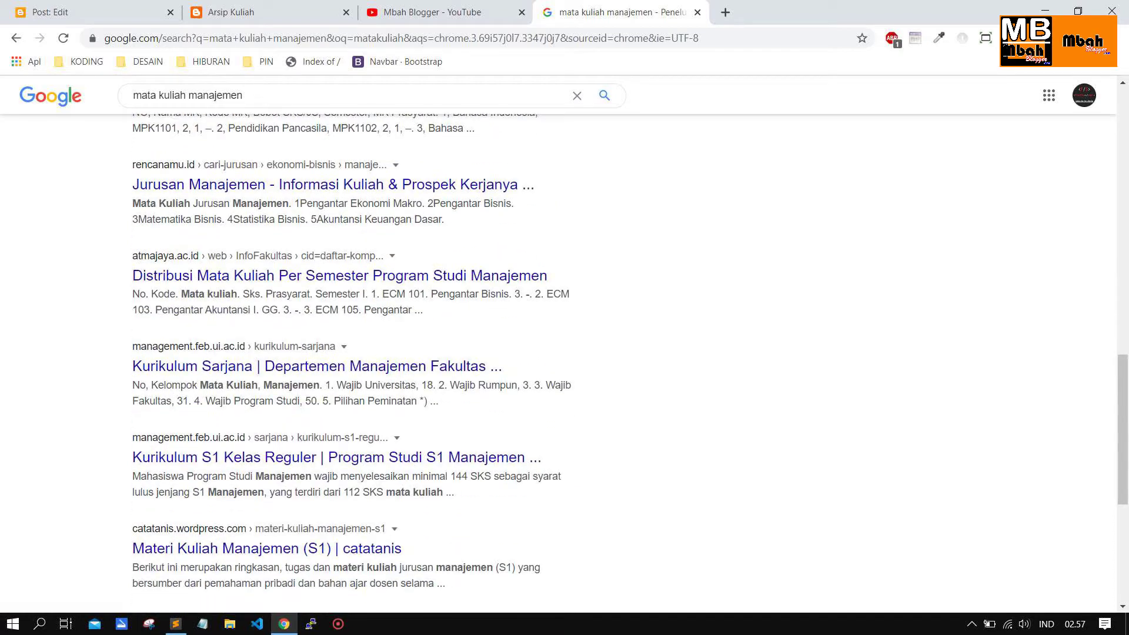
pyautogui.scroll(1, 276, 268)
pyautogui.scroll(5, 113, 227)
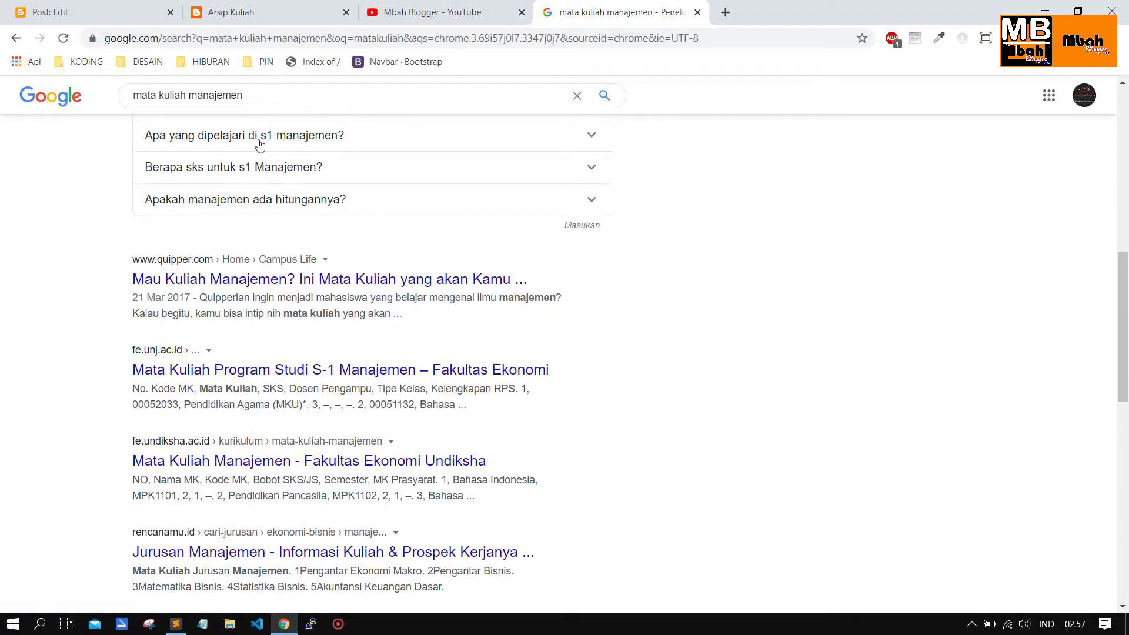
# Change the Google search query to "mata kuliah oop" and run it
pyautogui.click(259, 96)
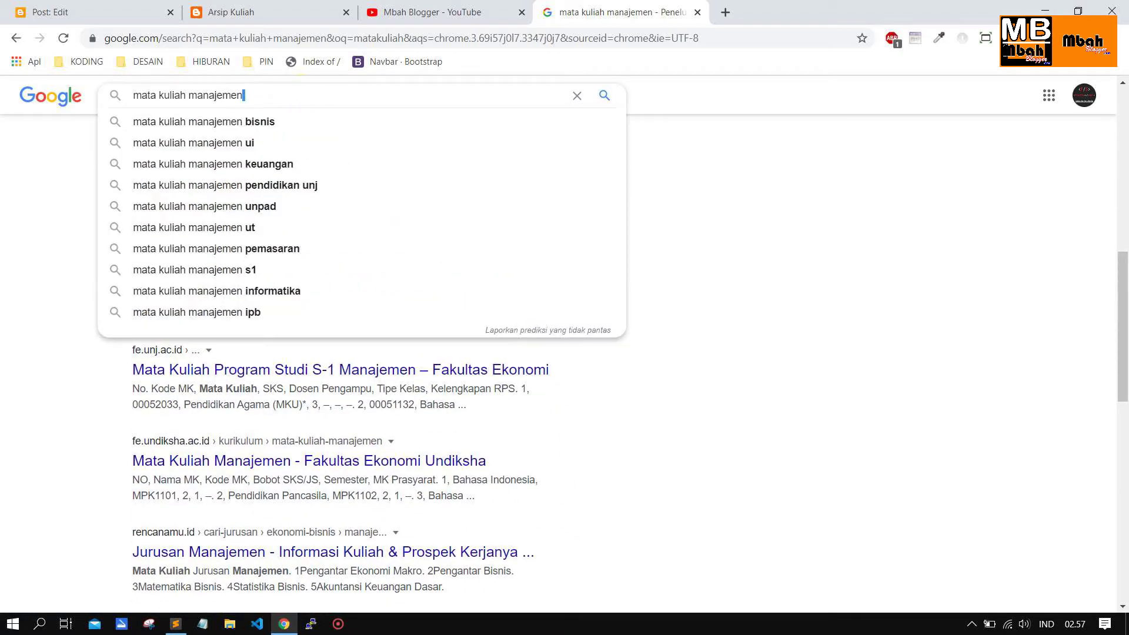
pyautogui.hotkey('ctrl', 'a')
pyautogui.click(287, 94)
pyautogui.moveTo(246, 95); pyautogui.dragTo(194, 95)
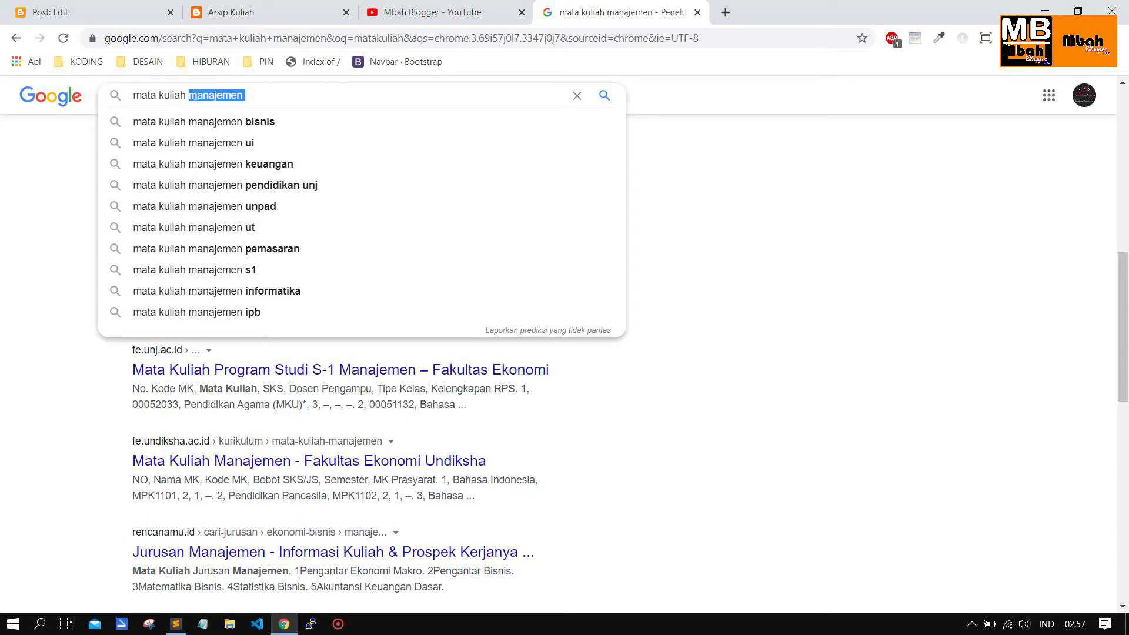
pyautogui.write('oop')
pyautogui.press('Return')
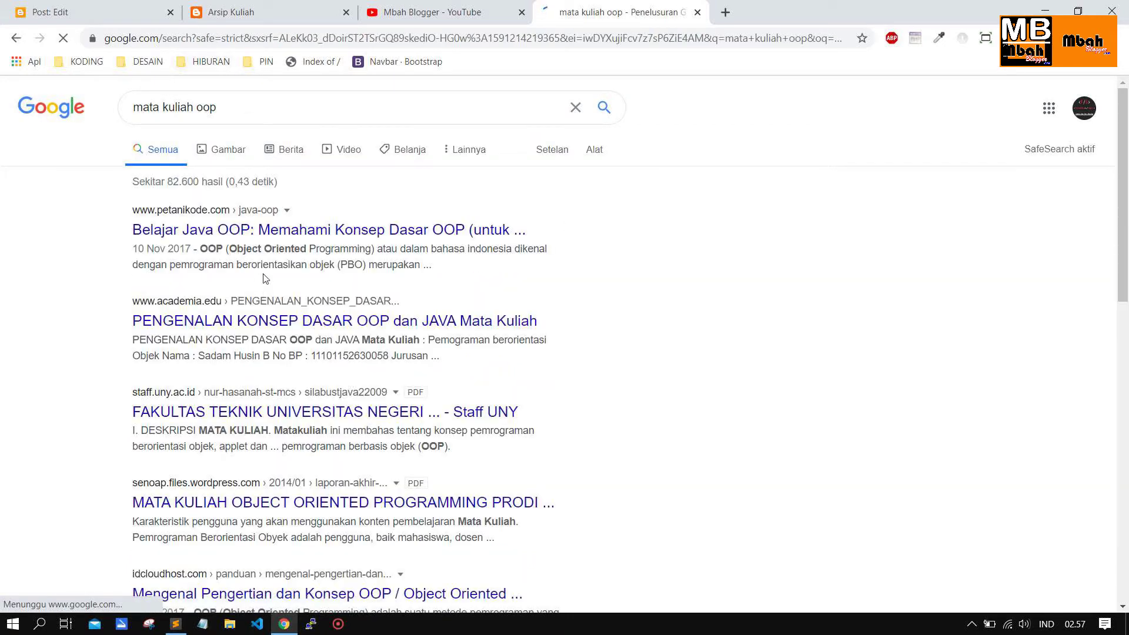
# Open the petanikode.com search result on Java OOP basics in a new browser tab and switch to it
pyautogui.rightClick(222, 231)
pyautogui.click(259, 242)
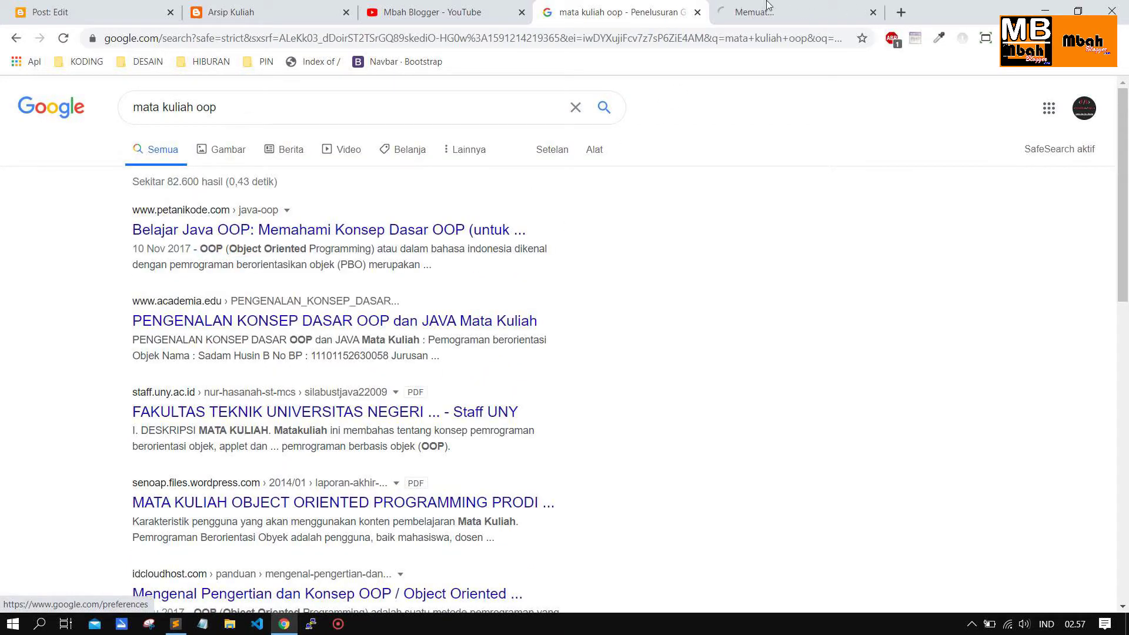
pyautogui.click(767, 8)
pyautogui.scroll(-3, 517, 257)
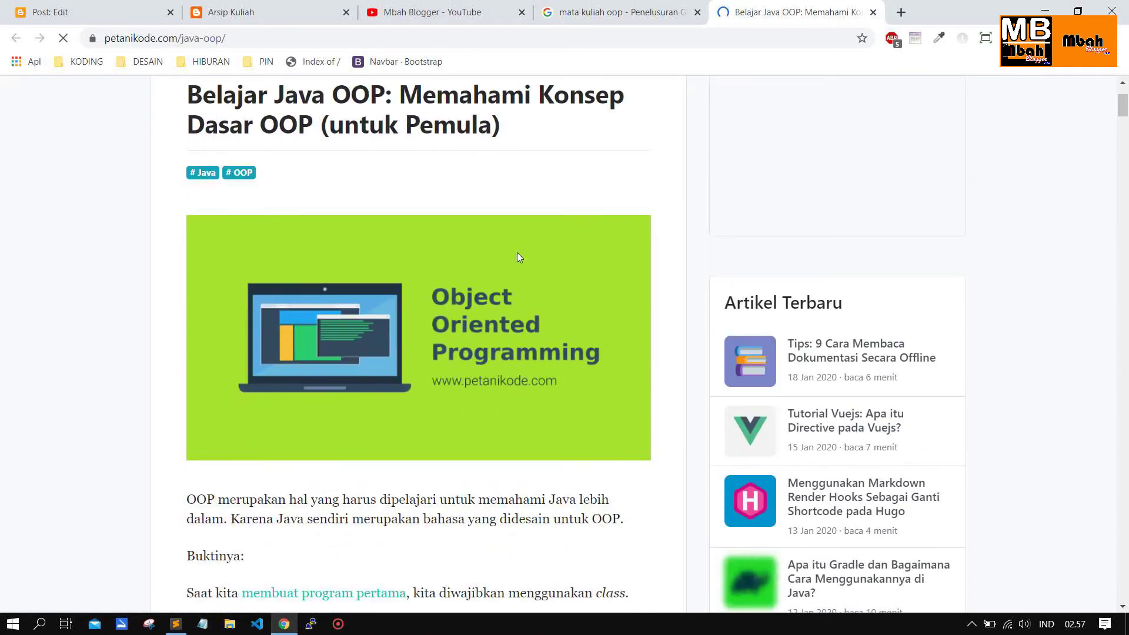
pyautogui.scroll(2, 517, 257)
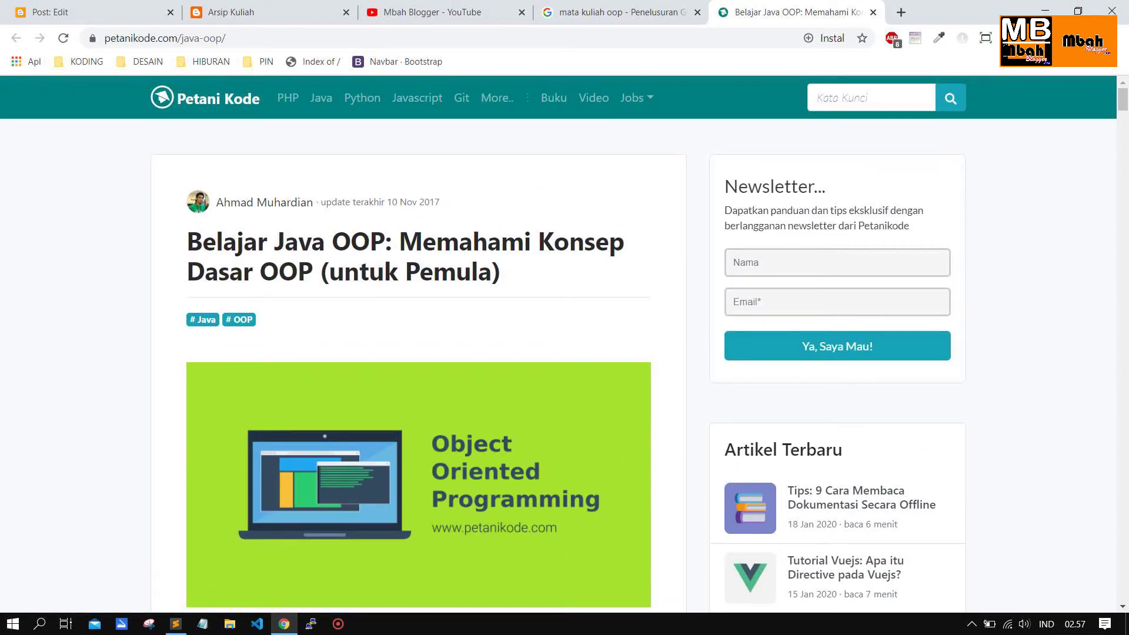
# Examine the Java OOP article, highlighting its title and skimming the introduction and topic list
pyautogui.moveTo(190, 240); pyautogui.dragTo(506, 274)
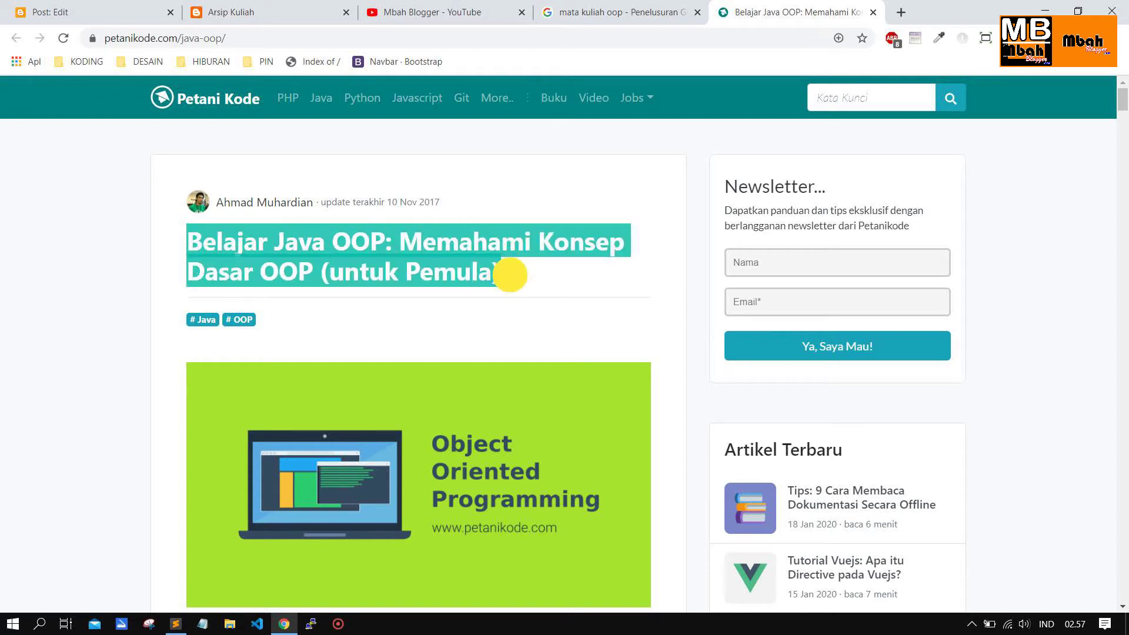
pyautogui.click(329, 268)
pyautogui.moveTo(188, 235); pyautogui.dragTo(525, 274)
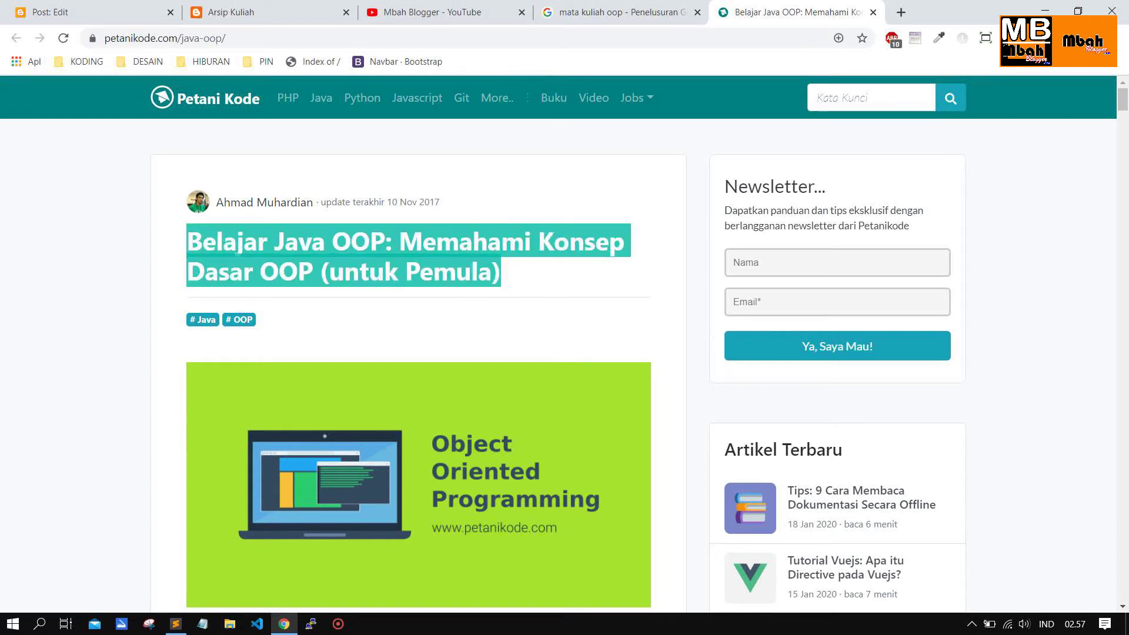
pyautogui.scroll(-20, 511, 269)
pyautogui.scroll(9, 352, 291)
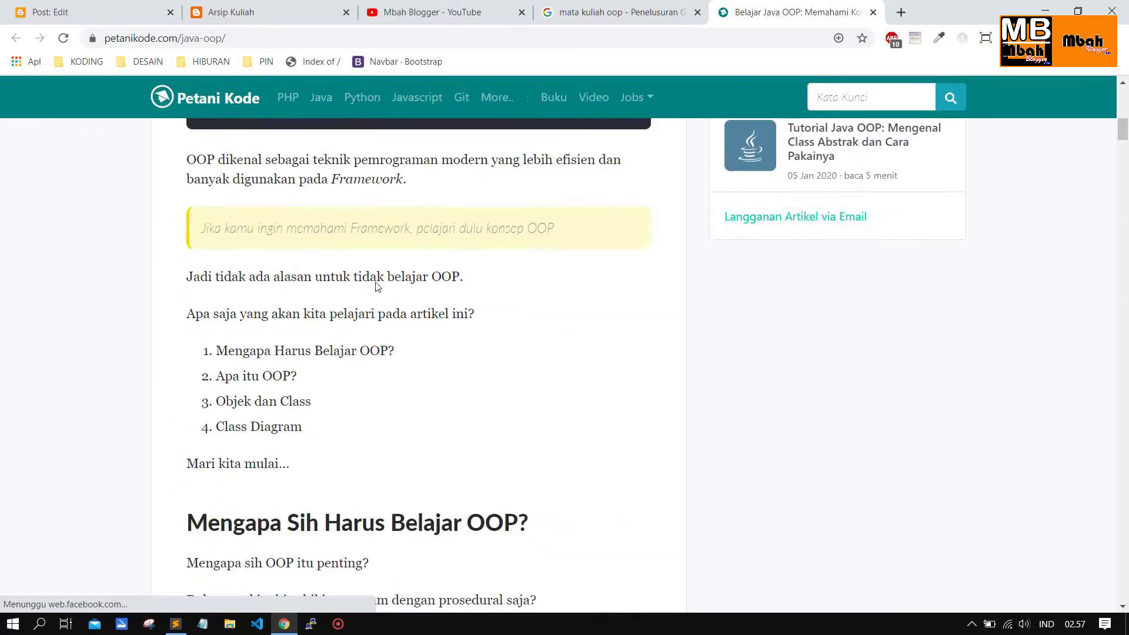
pyautogui.scroll(11, 377, 286)
pyautogui.click(517, 274)
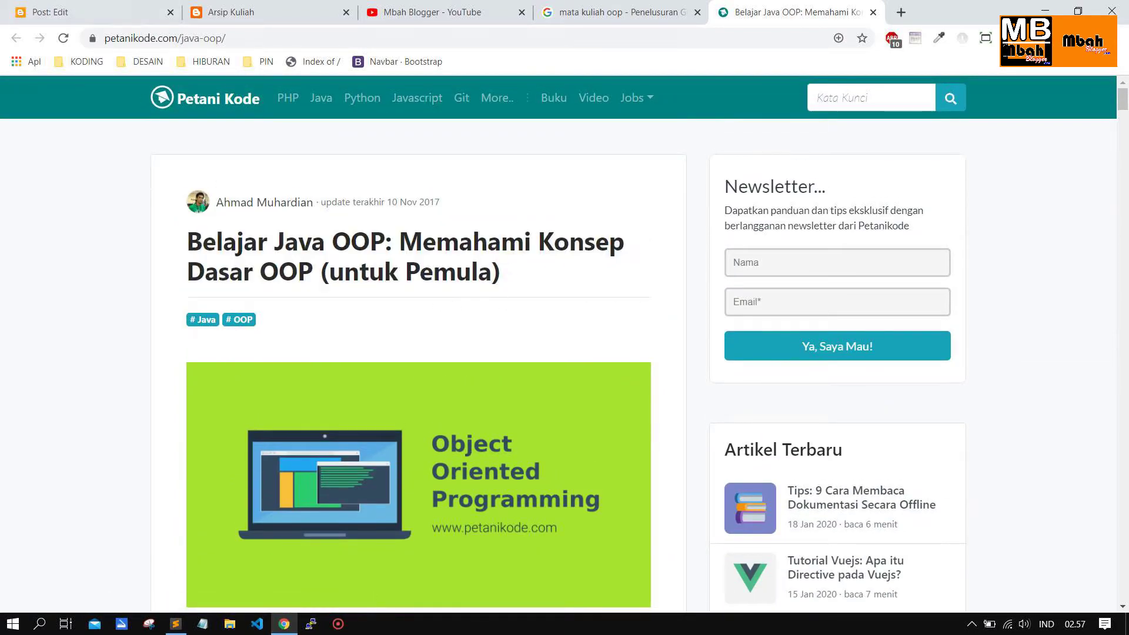
pyautogui.moveTo(189, 244); pyautogui.dragTo(512, 276)
pyautogui.click(222, 244)
pyautogui.moveTo(189, 243); pyautogui.dragTo(514, 277)
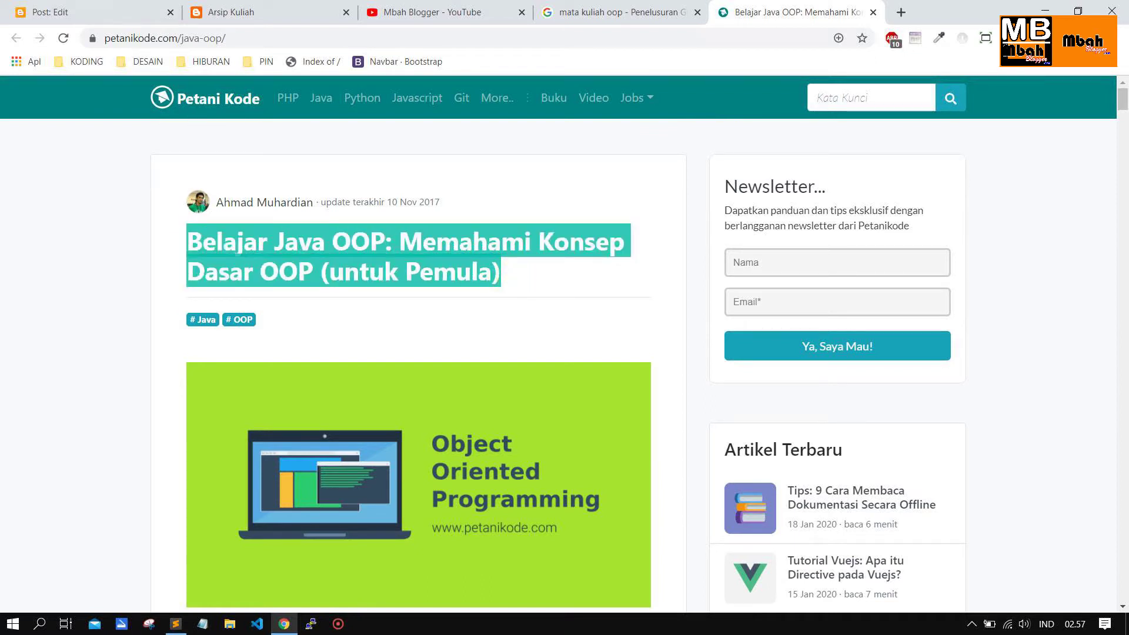
pyautogui.scroll(-8, 567, 161)
pyautogui.scroll(8, 567, 161)
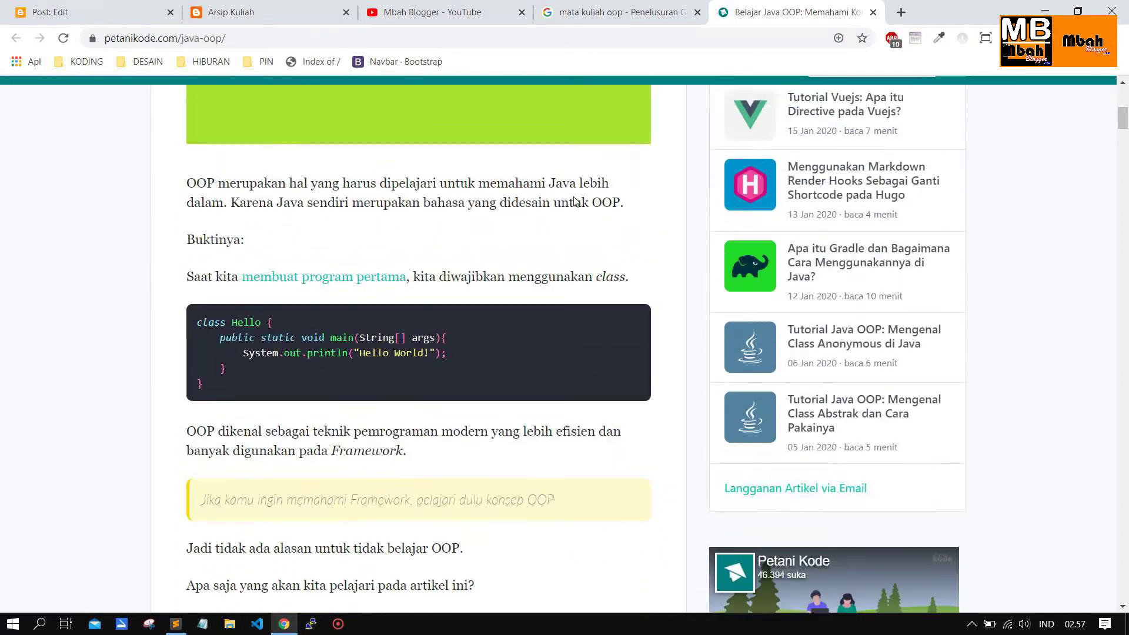
pyautogui.click(535, 280)
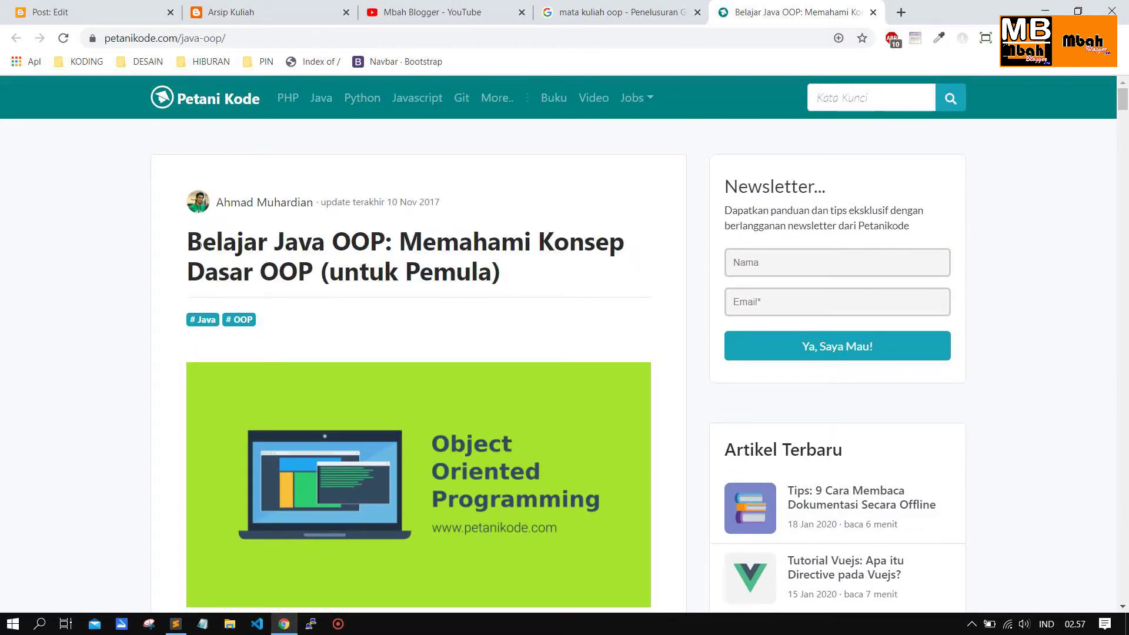
# Copy the article's title "Belajar Java OOP: Memahami Konsep Dasar OOP (untuk Pemula)" into the blog post's title
pyautogui.tripleClick(565, 267)
pyautogui.hotkey('ctrl', 'c')
pyautogui.click(226, 12)
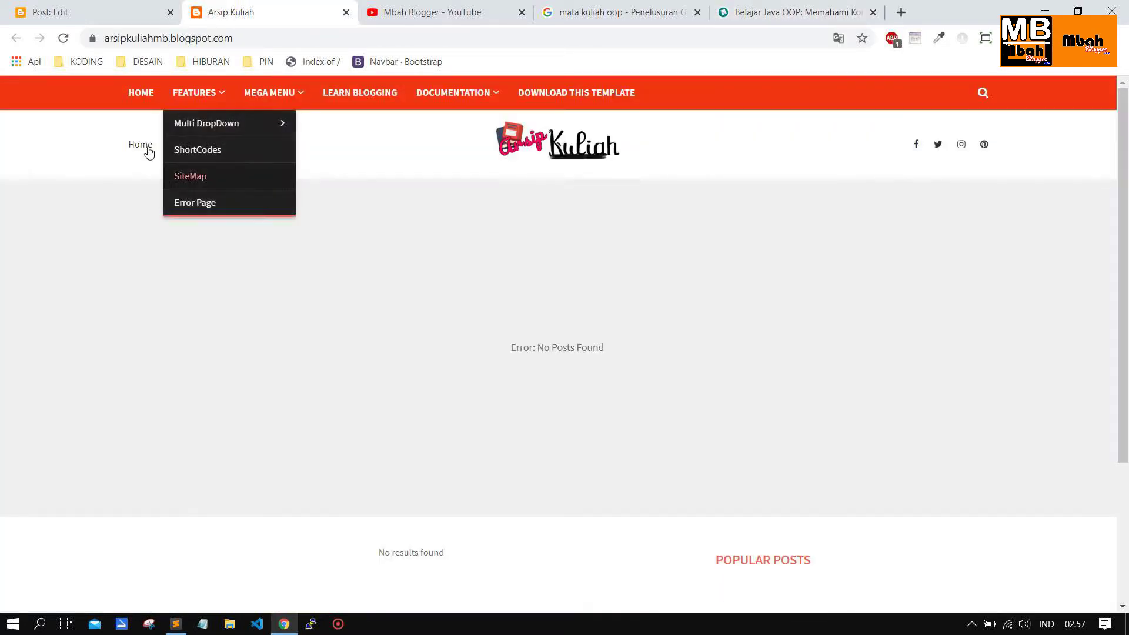
pyautogui.click(88, 12)
pyautogui.click(130, 160)
pyautogui.hotkey('ctrl', 'v')
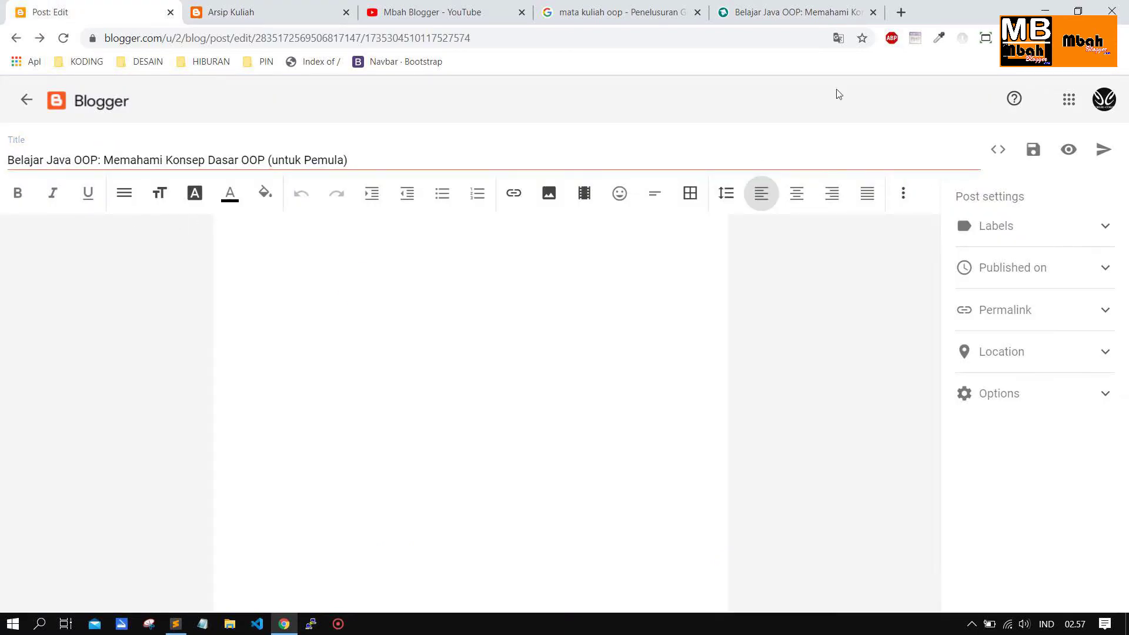
pyautogui.click(793, 12)
pyautogui.scroll(-5, 386, 379)
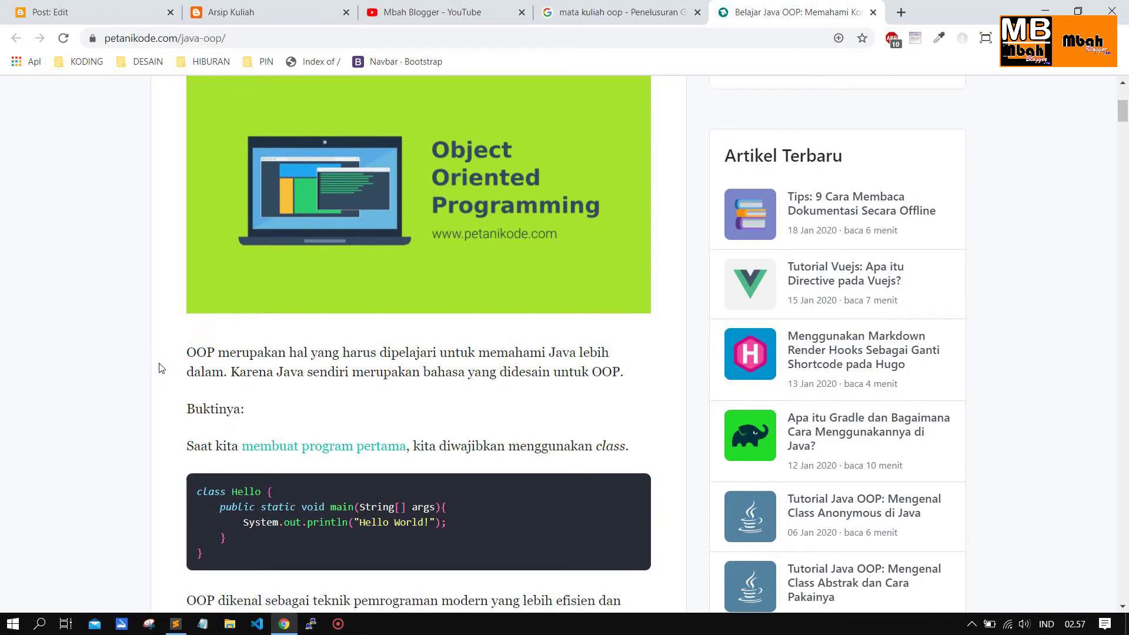
pyautogui.scroll(3, 330, 323)
pyautogui.scroll(-1, 325, 300)
pyautogui.rightClick(343, 292)
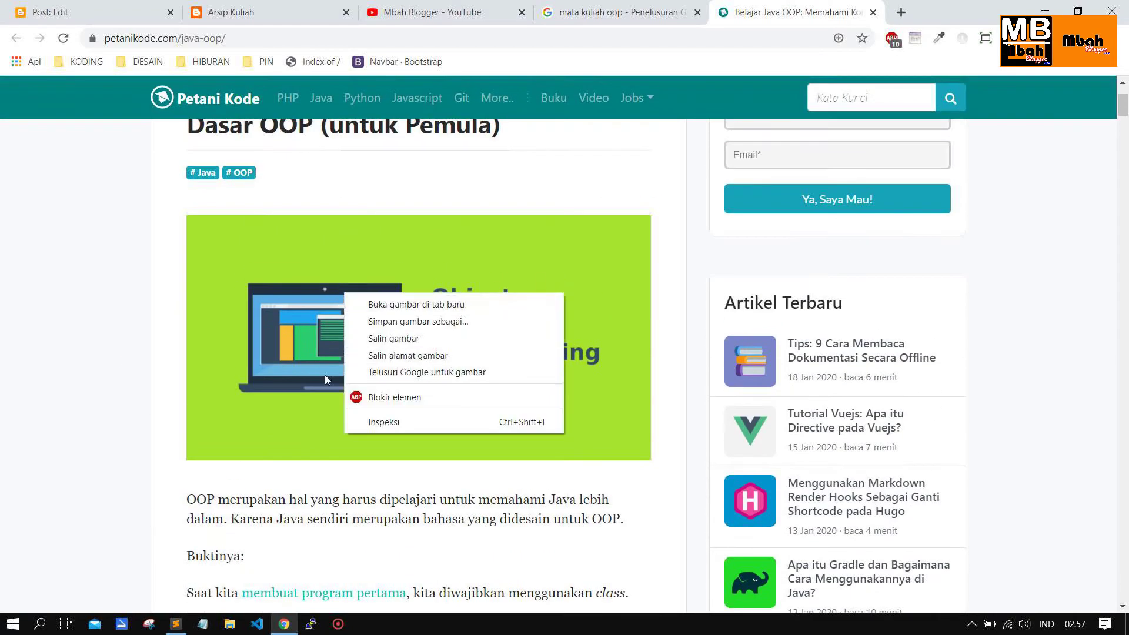
pyautogui.click(429, 321)
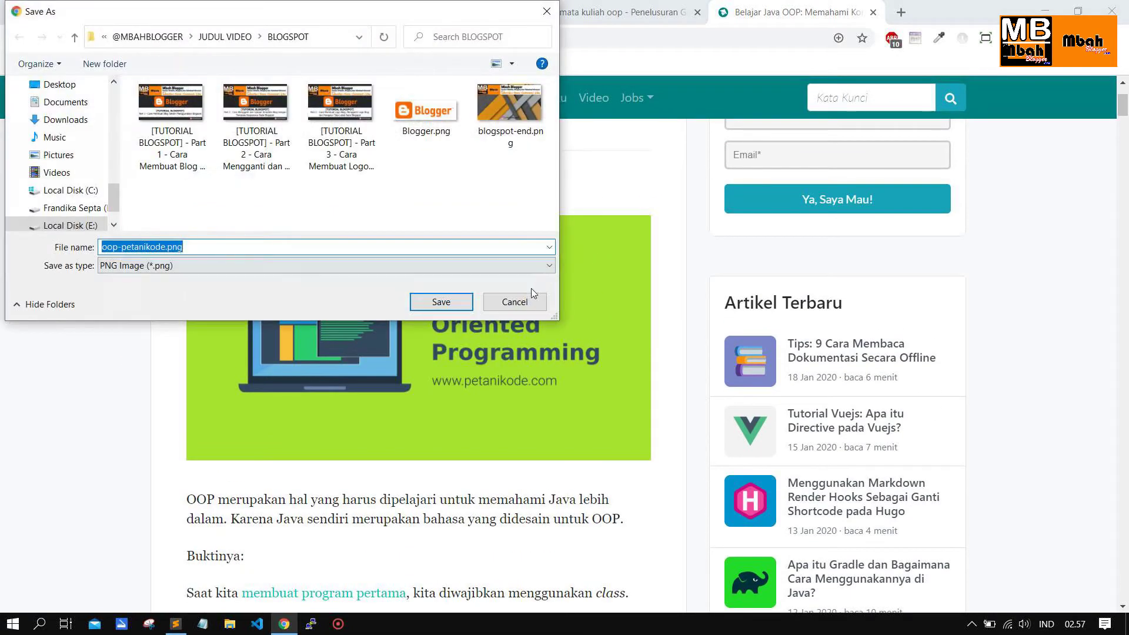
pyautogui.click(523, 302)
# Copy the address of the article's green header image and return to the post editor
pyautogui.rightClick(361, 276)
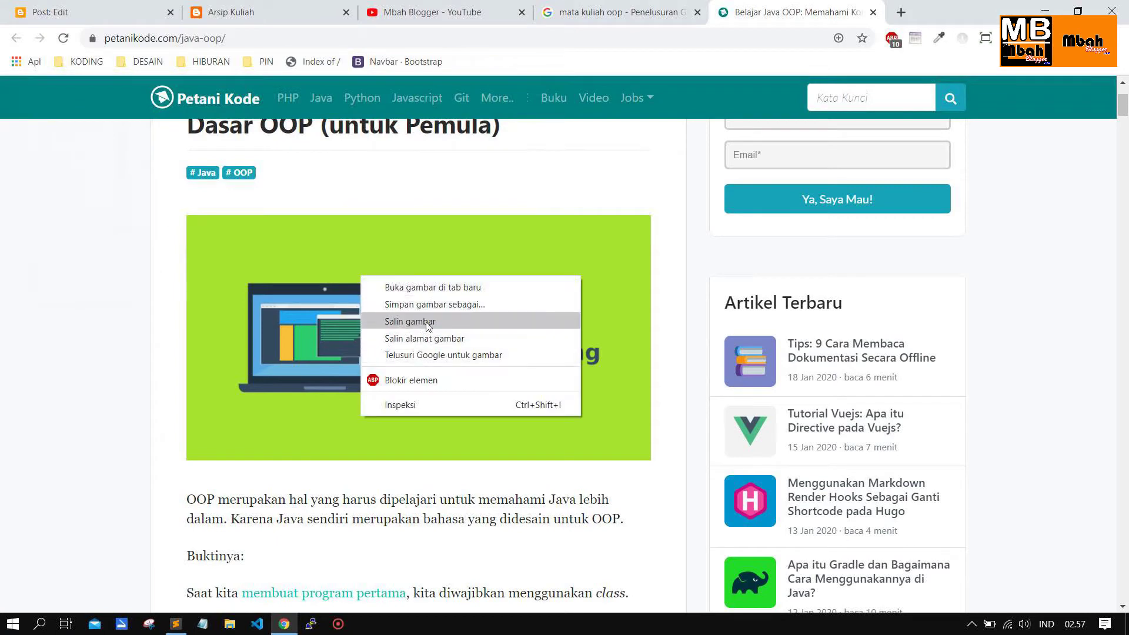
pyautogui.click(457, 340)
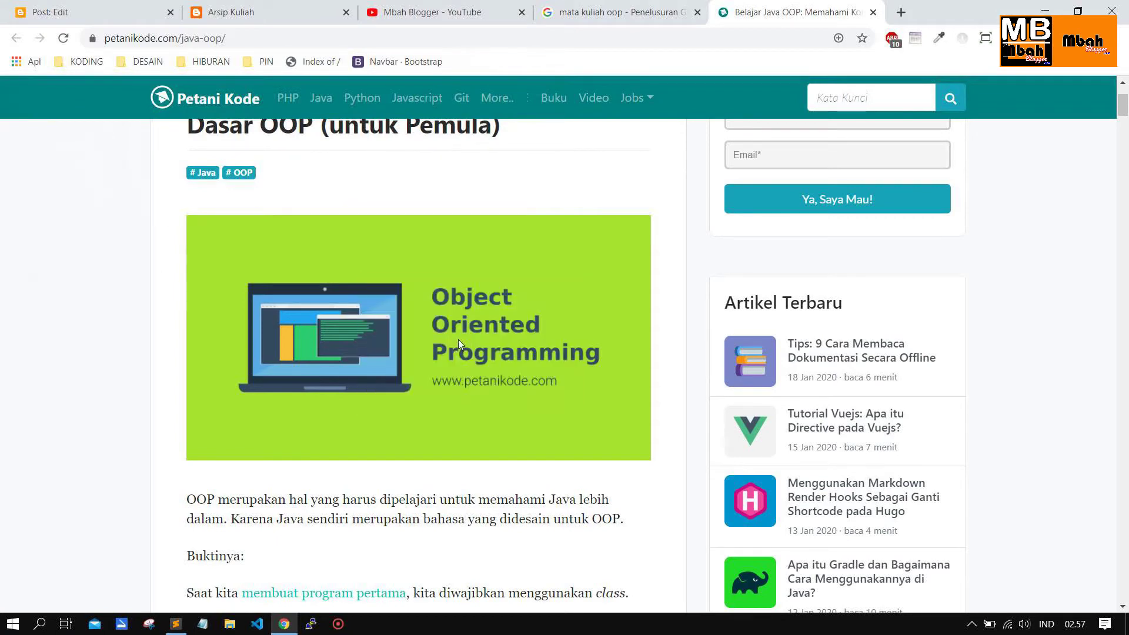
pyautogui.click(113, 7)
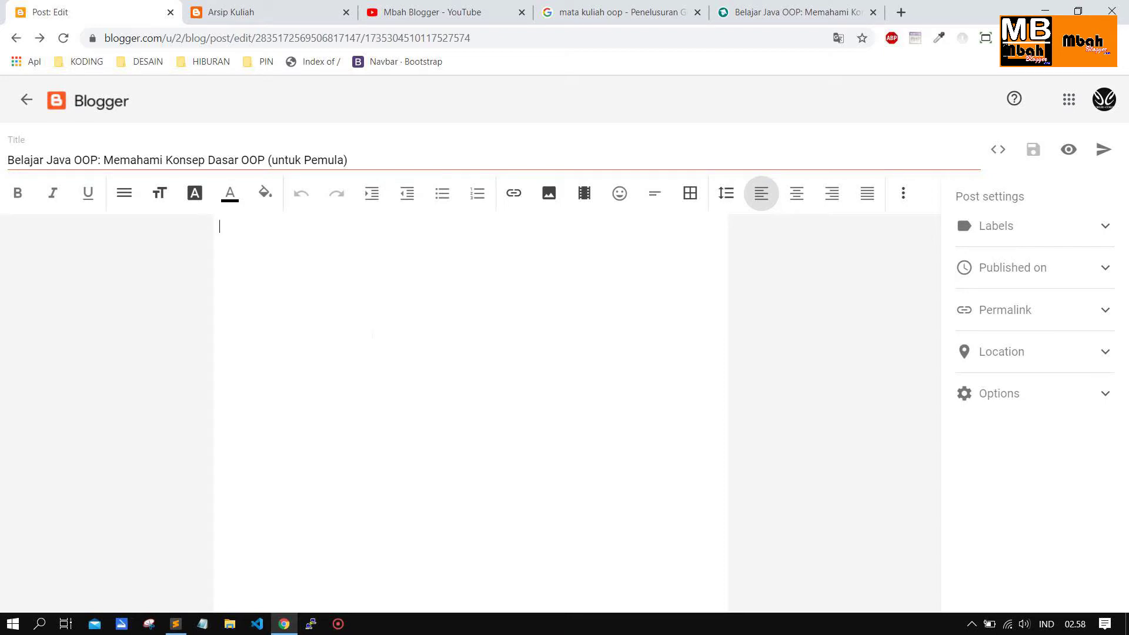
# Begin the post body with "Assalamu'alaikum Wr Wb" and, on a new line, "Selamat datang di blog Arsip Kuliah,"
pyautogui.write('A')
pyautogui.press('BackSpace')
pyautogui.write("u'alaikum ")
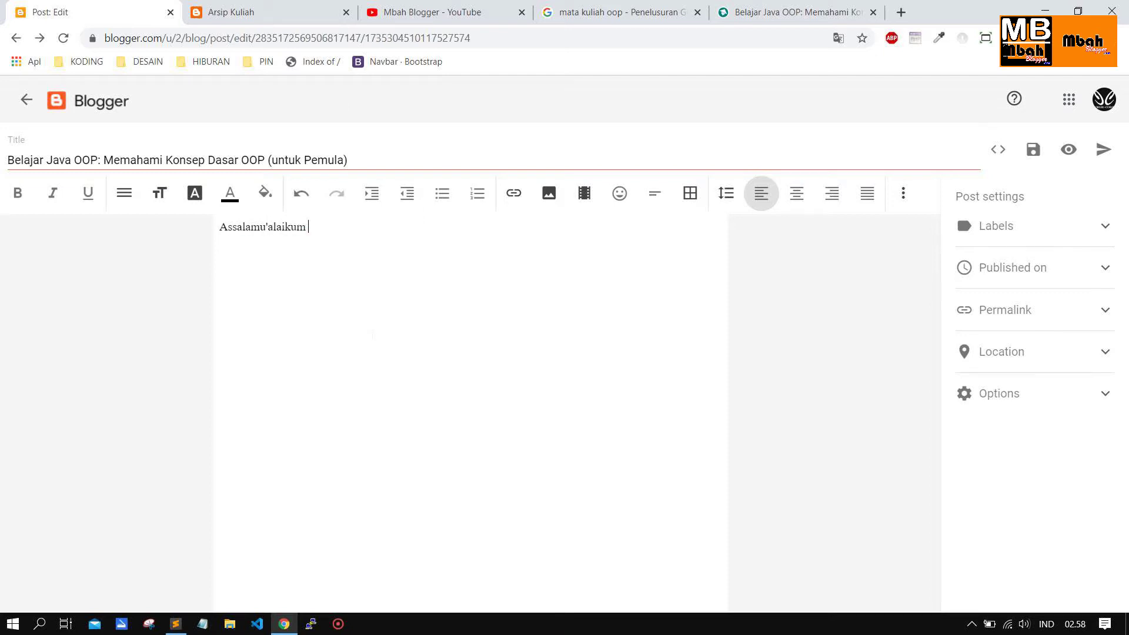
pyautogui.write('Wr Wb Se')
pyautogui.write('lamat datang di blog Arsip Kuliah,')
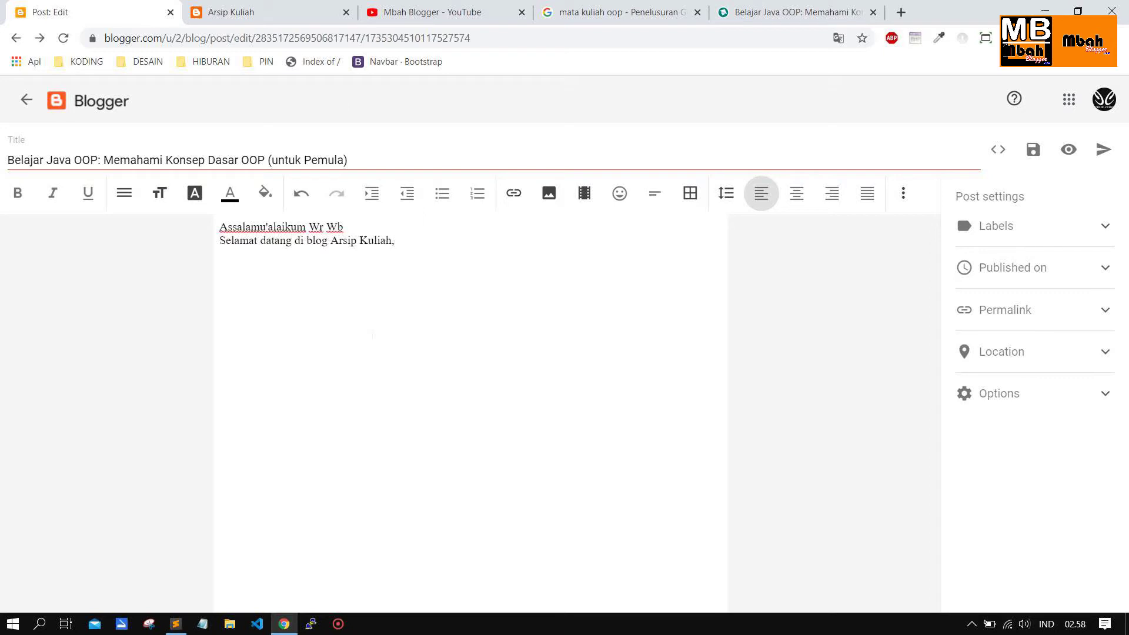
# Continue the welcome line with "Postingan kali ini adalah" followed by a copy of the post's title and a period
pyautogui.write('ngan kali ini a')
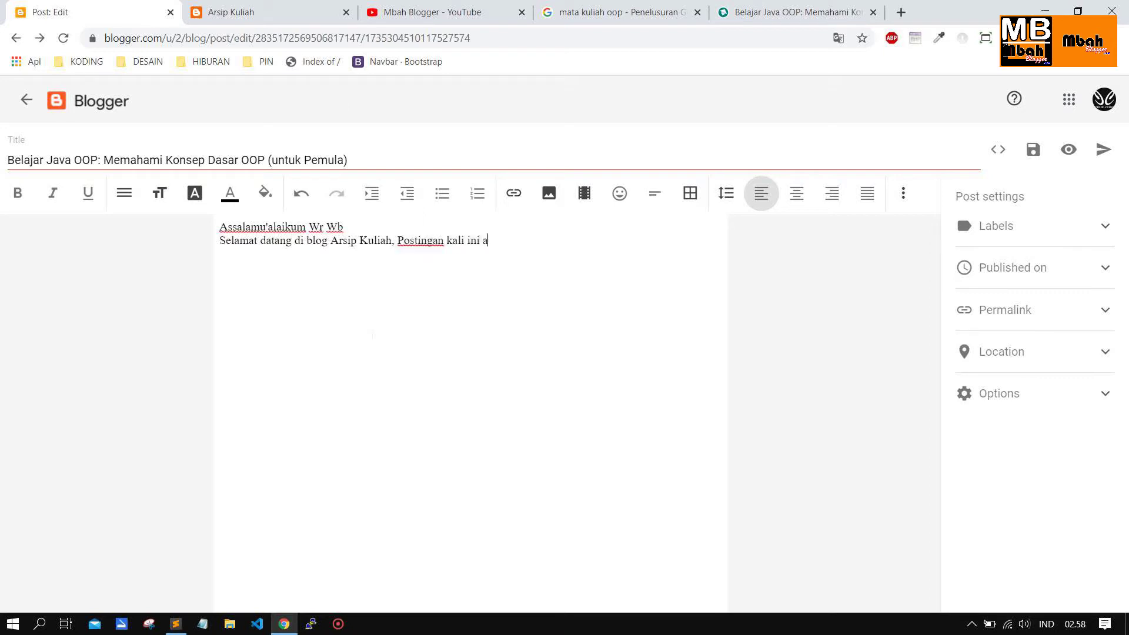
pyautogui.write('dalah')
pyautogui.moveTo(352, 160); pyautogui.dragTo(9, 154)
pyautogui.hotkey('ctrl', 'c')
pyautogui.click(620, 247)
pyautogui.hotkey('ctrl', 'v')
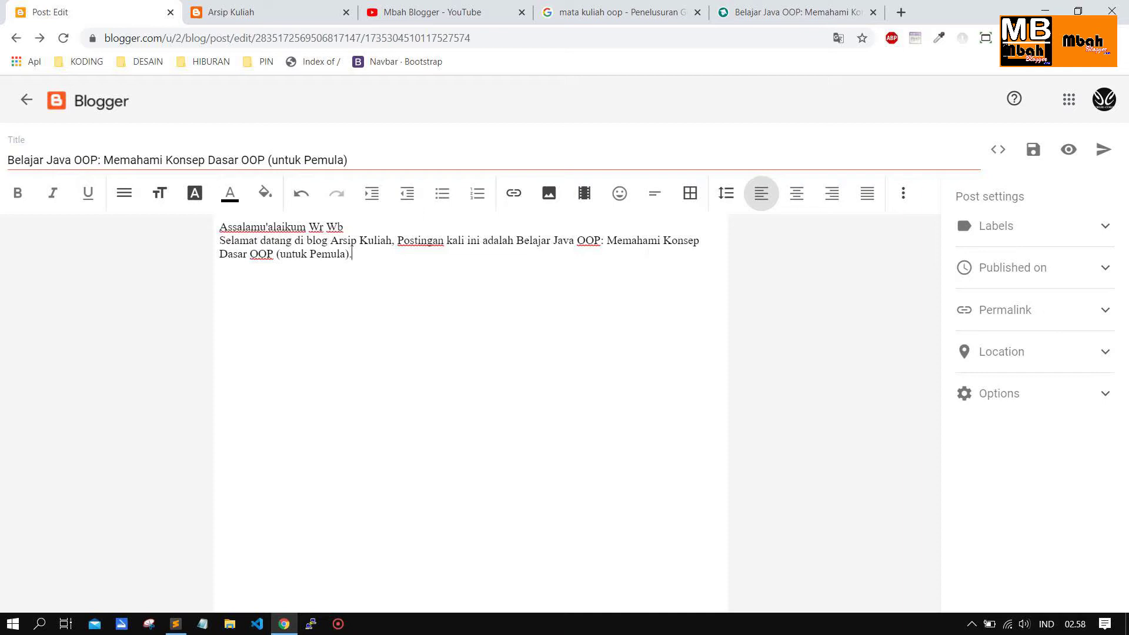
# Add the line "Bagi anda yang membutuhkan materinya, silahkan dibaca, terimakasih sudah berkunjung." to the post body
pyautogui.write('Bagi anda yang membutuhka')
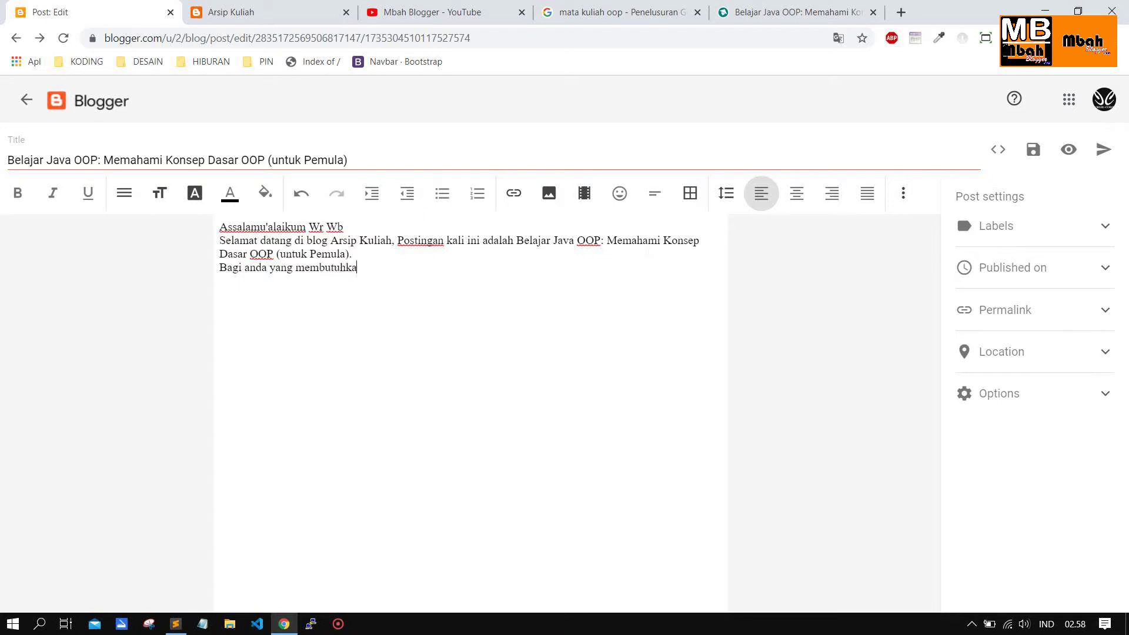
pyautogui.write('n materinya, silahkan dibaca, ter')
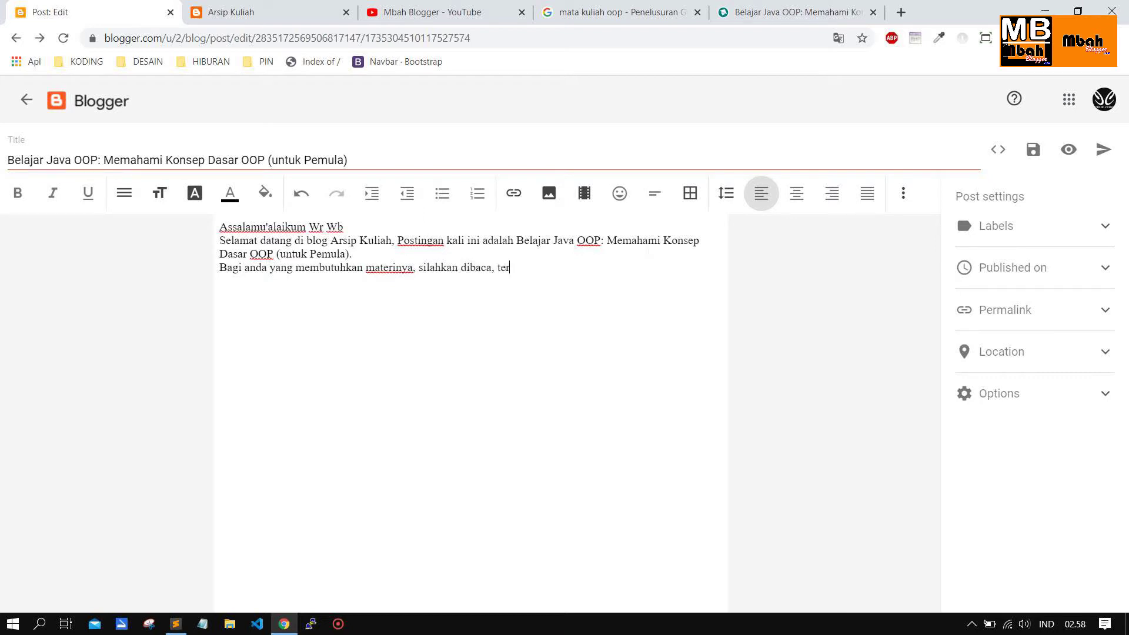
pyautogui.write('imakai')
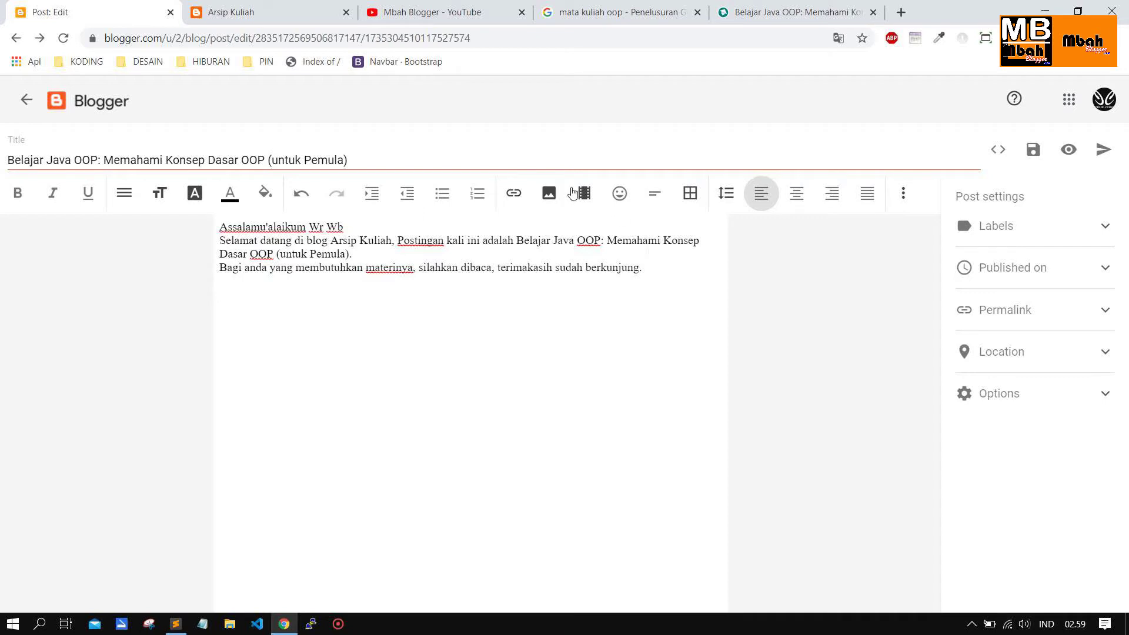
# Copy the image address of the Java OOP article's header picture and go back to the post editor
pyautogui.click(794, 12)
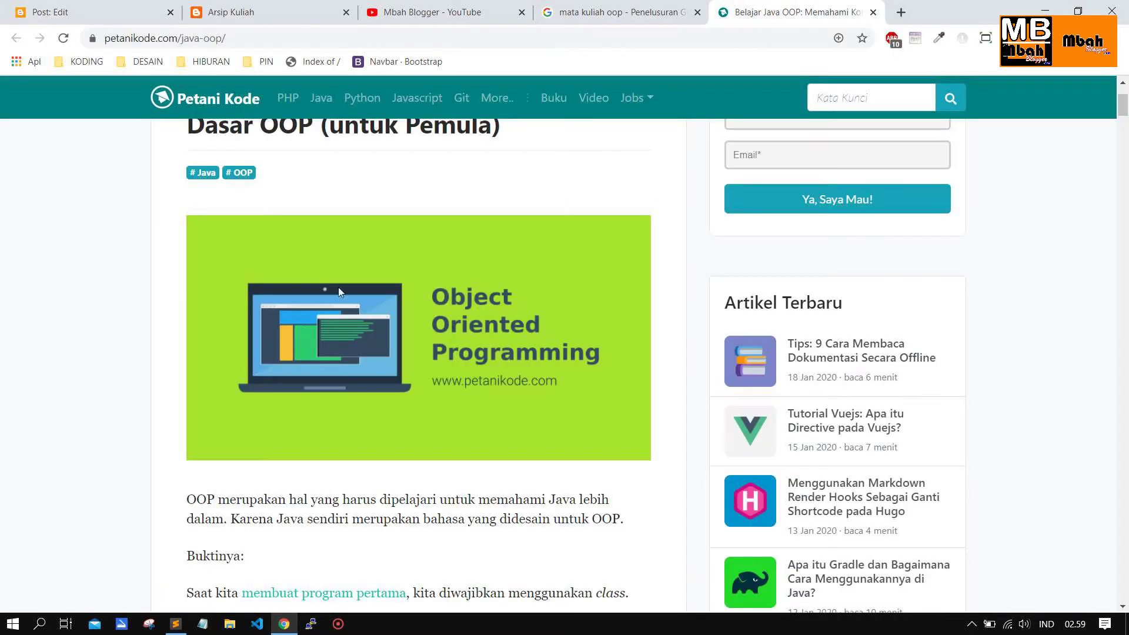
pyautogui.rightClick(301, 300)
pyautogui.click(355, 362)
pyautogui.click(21, 7)
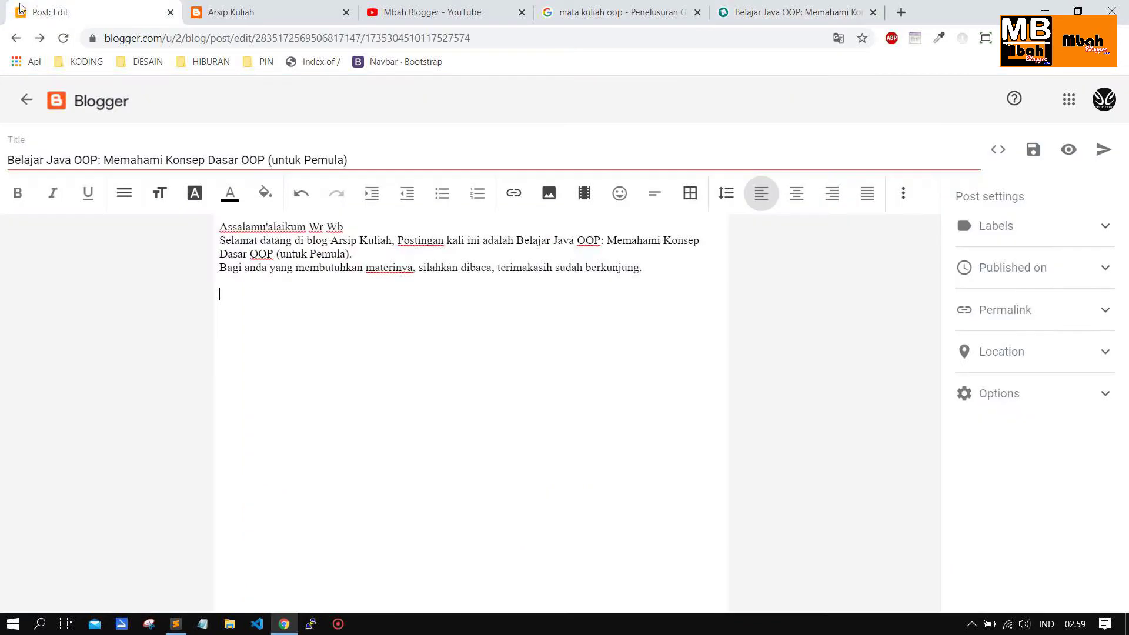
pyautogui.click(548, 193)
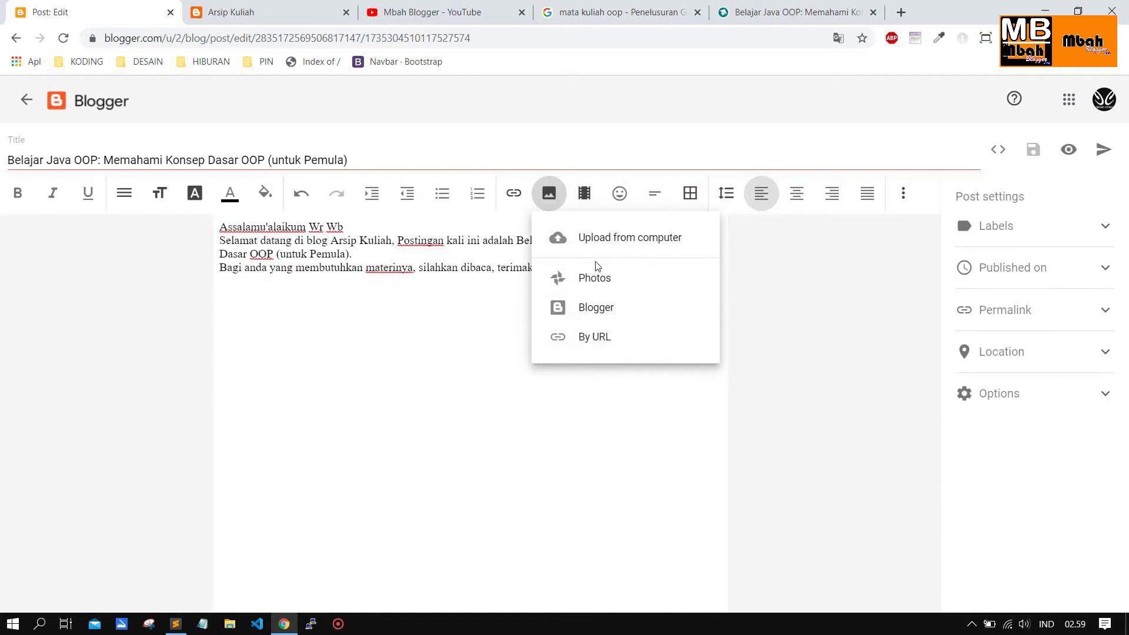
pyautogui.click(595, 242)
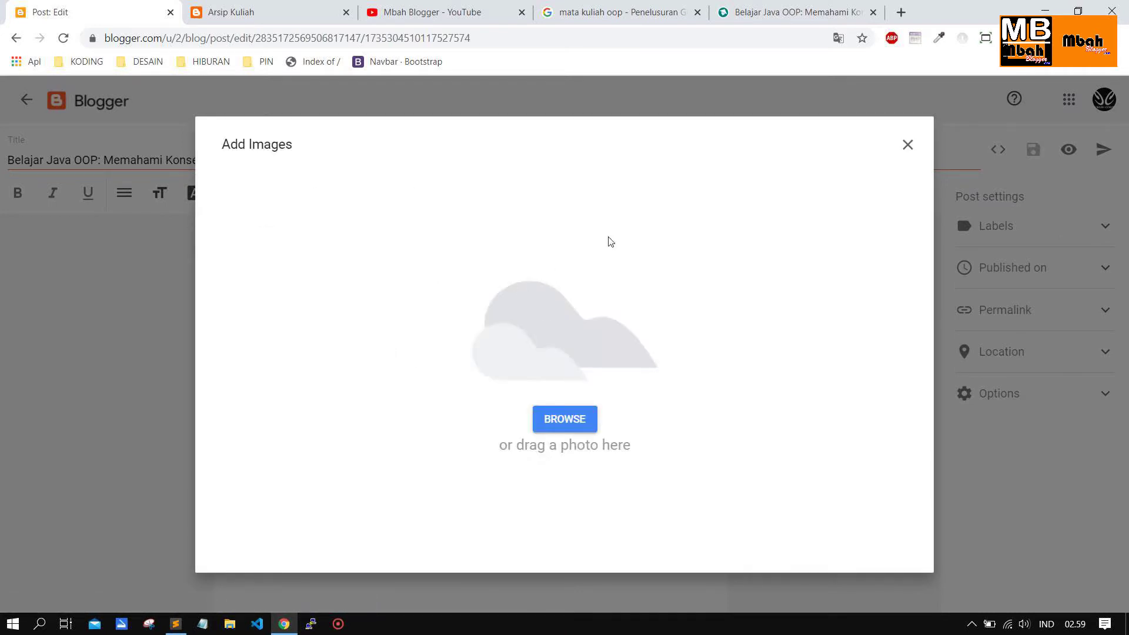
pyautogui.click(907, 145)
pyautogui.click(553, 199)
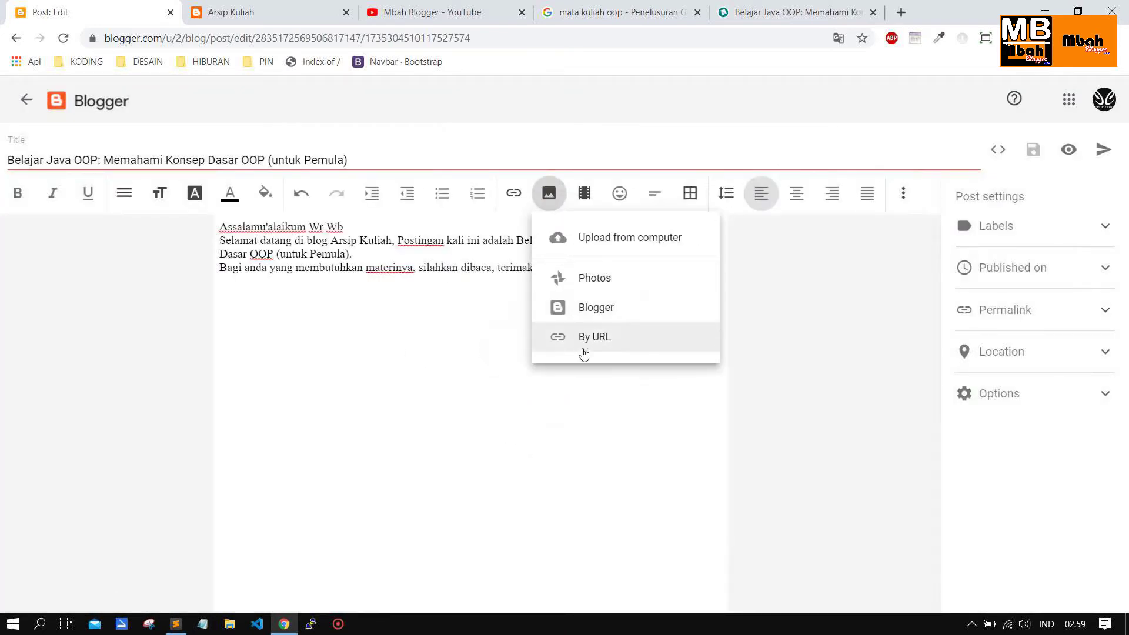
pyautogui.click(609, 344)
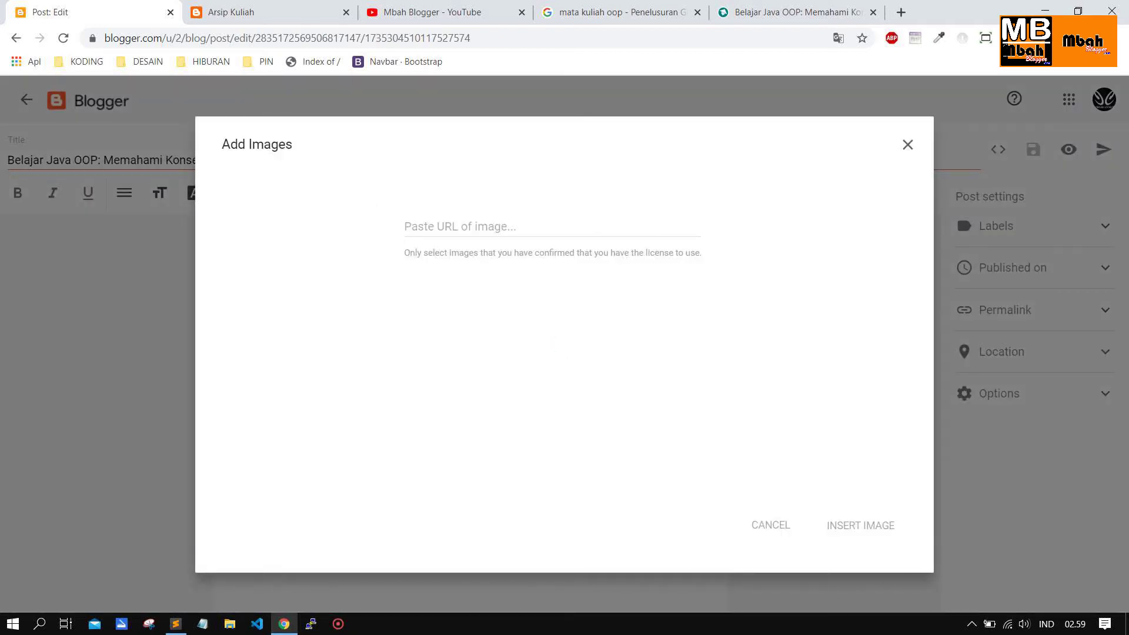
pyautogui.click(516, 227)
pyautogui.hotkey('ctrl', 'v')
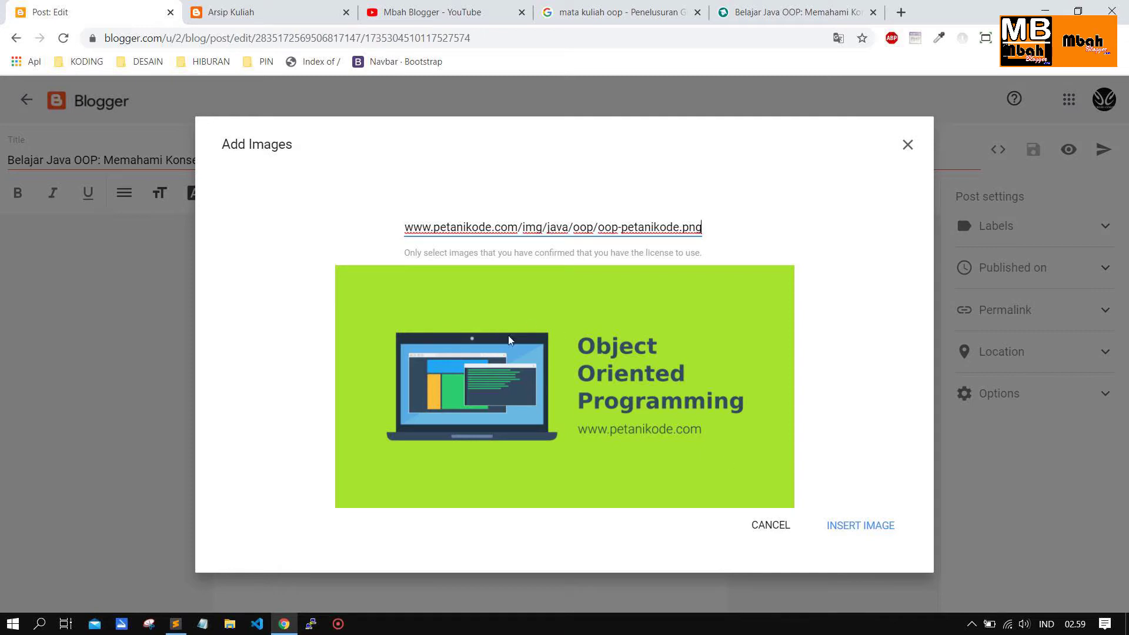
pyautogui.click(712, 14)
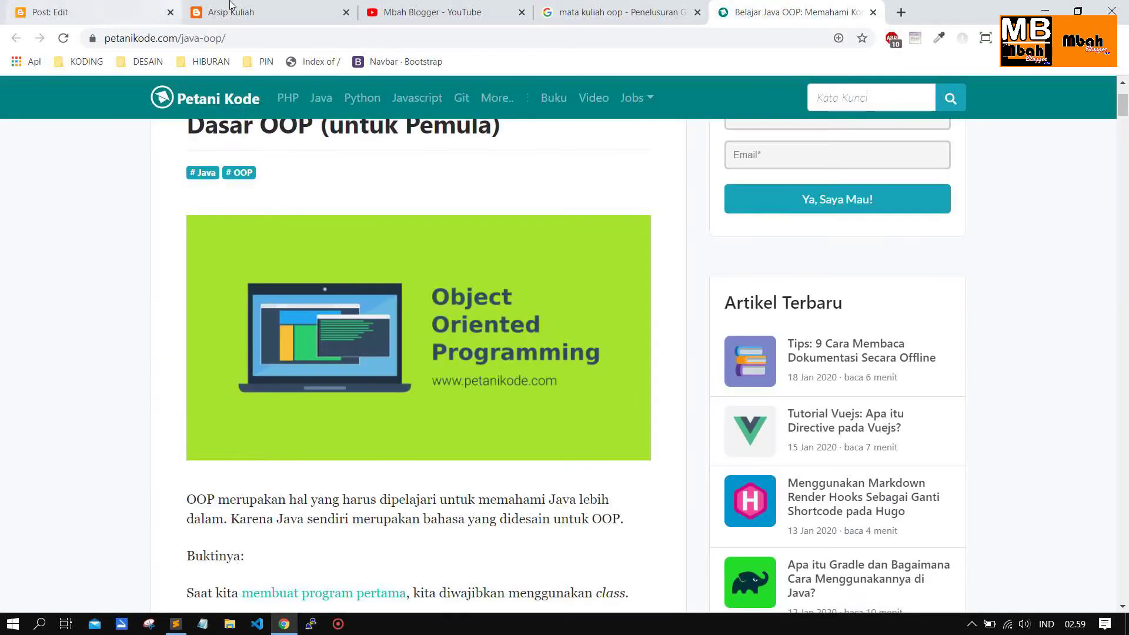
pyautogui.click(89, 11)
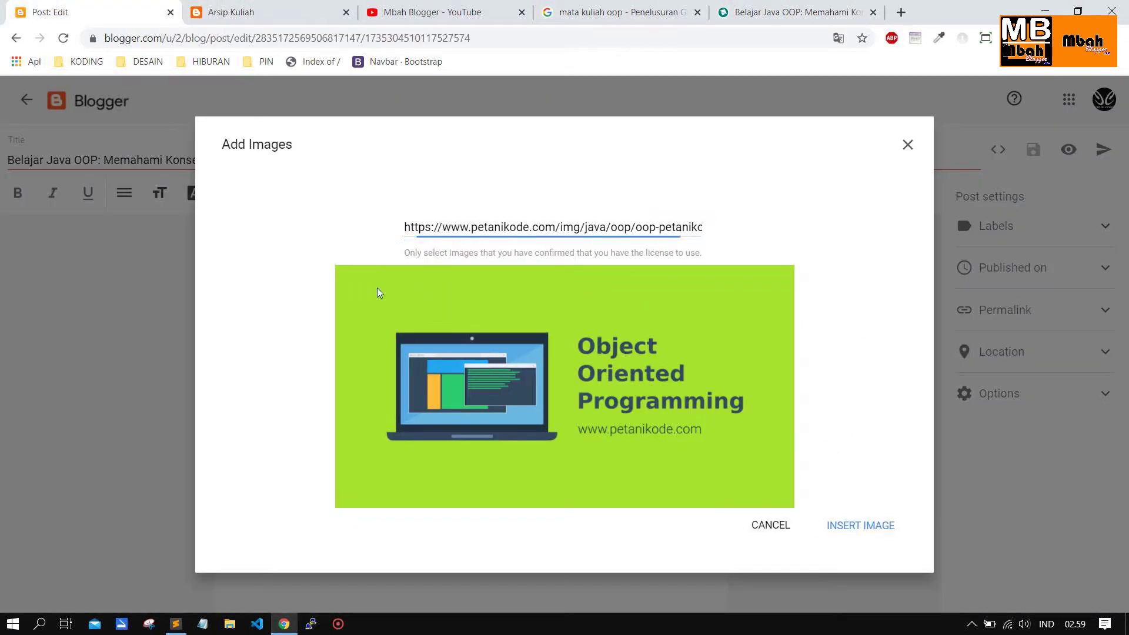
pyautogui.click(876, 537)
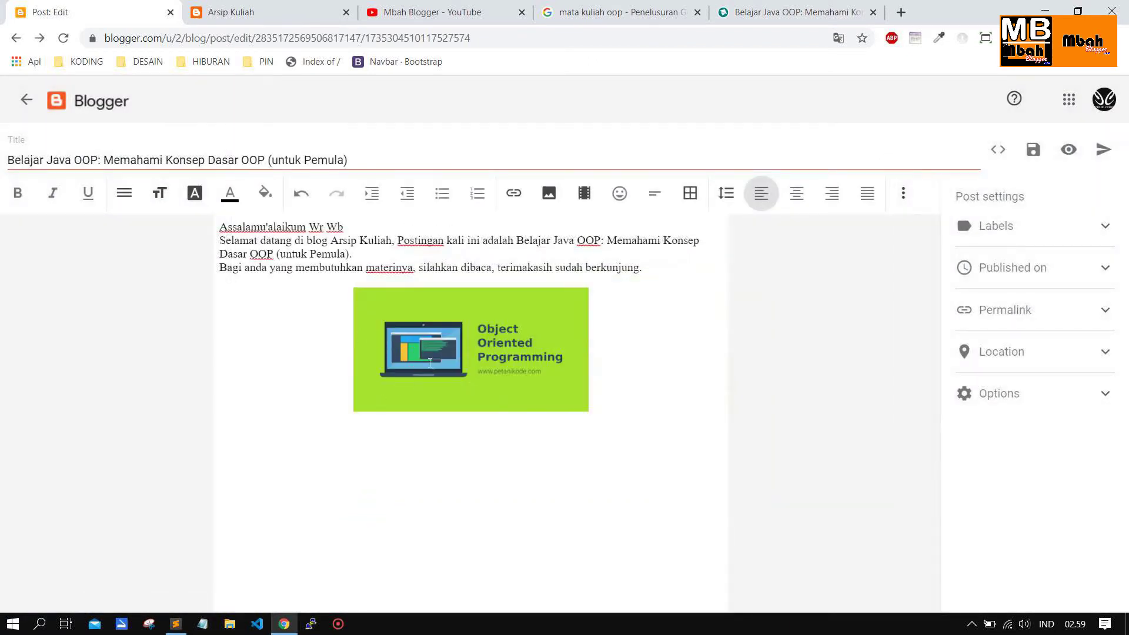
# Try left alignment on the header image and return it to centre alignment
pyautogui.click(430, 363)
pyautogui.click(500, 359)
pyautogui.click(569, 354)
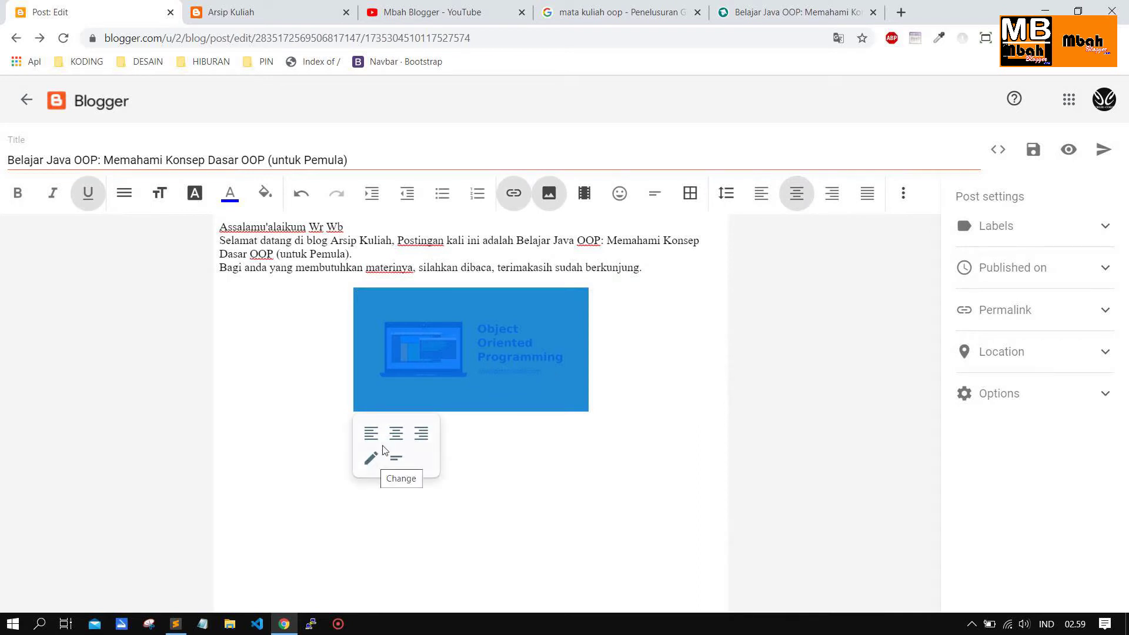
pyautogui.click(371, 433)
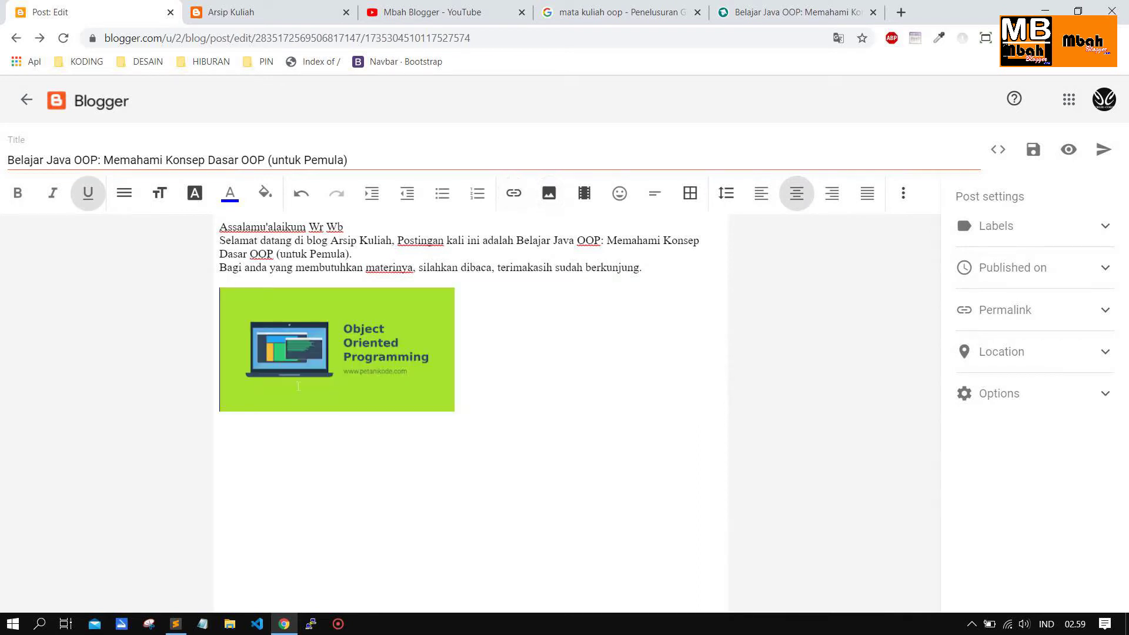
pyautogui.click(324, 361)
pyautogui.click(336, 362)
pyautogui.click(347, 362)
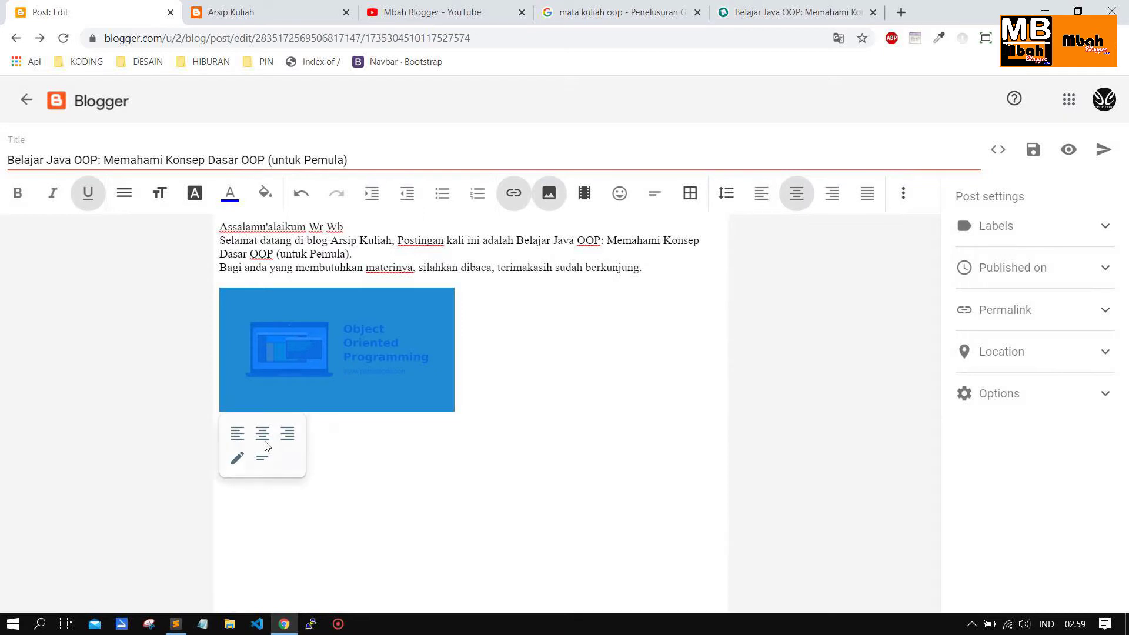
pyautogui.click(262, 434)
# Add a caption to the header image and delete the placeholder caption text
pyautogui.click(471, 349)
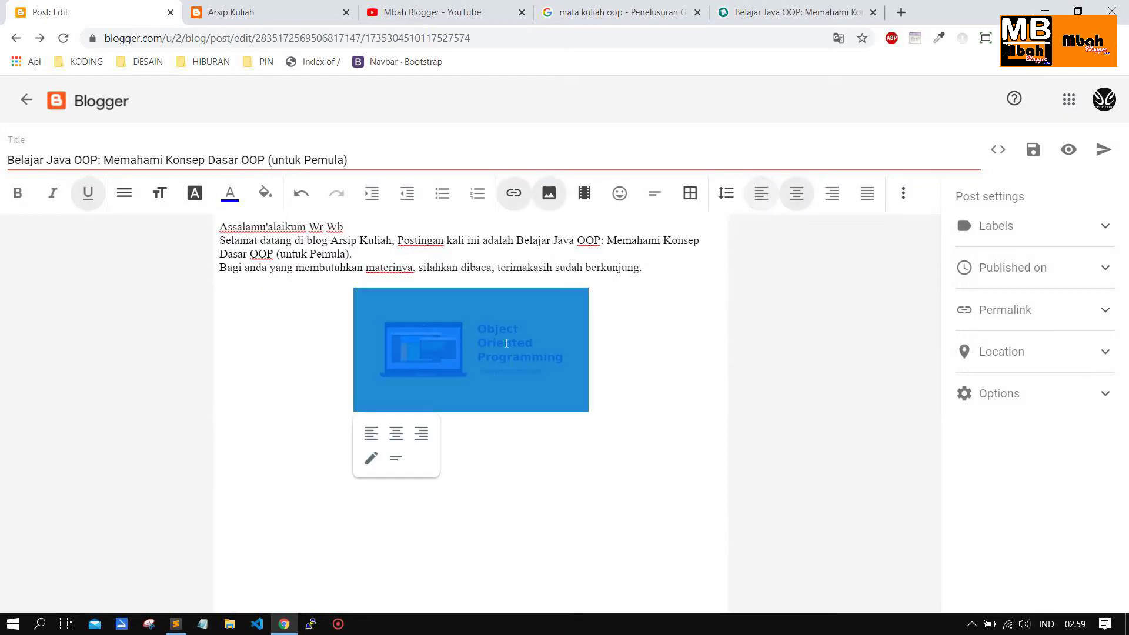
pyautogui.click(395, 458)
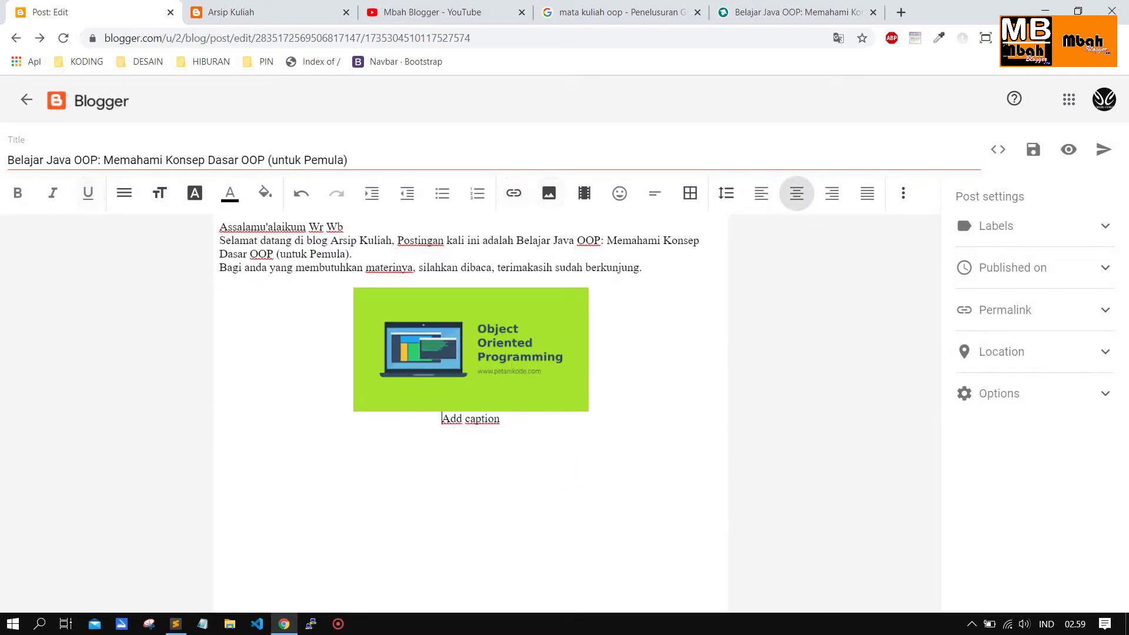
pyautogui.click(554, 421)
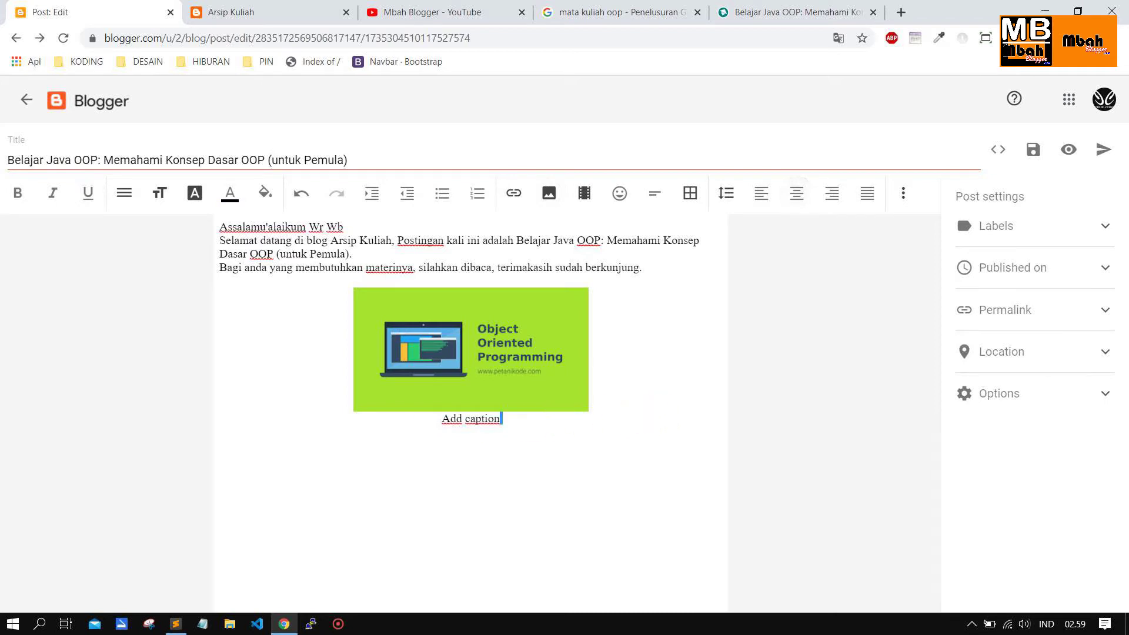
pyautogui.press('BackSpace')
pyautogui.press('BackSpace')
pyautogui.press('BackSpace')
pyautogui.press('BackSpace')
pyautogui.press('BackSpace')
pyautogui.press('BackSpace')
pyautogui.press('BackSpace')
pyautogui.press('BackSpace')
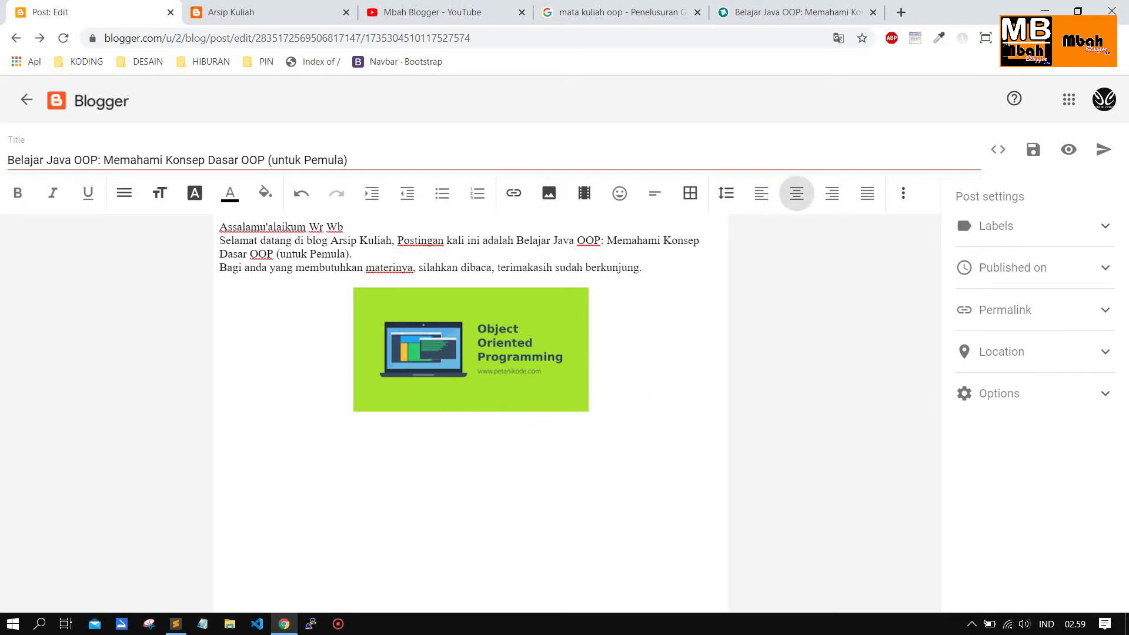
pyautogui.click(487, 374)
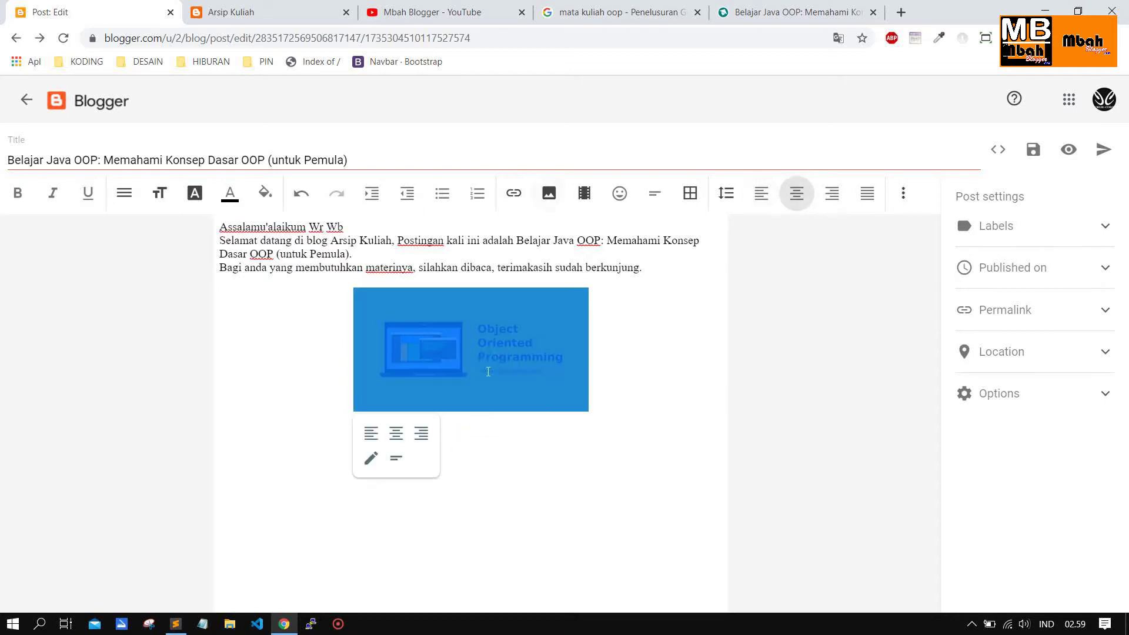
pyautogui.rightClick(488, 375)
pyautogui.click(394, 470)
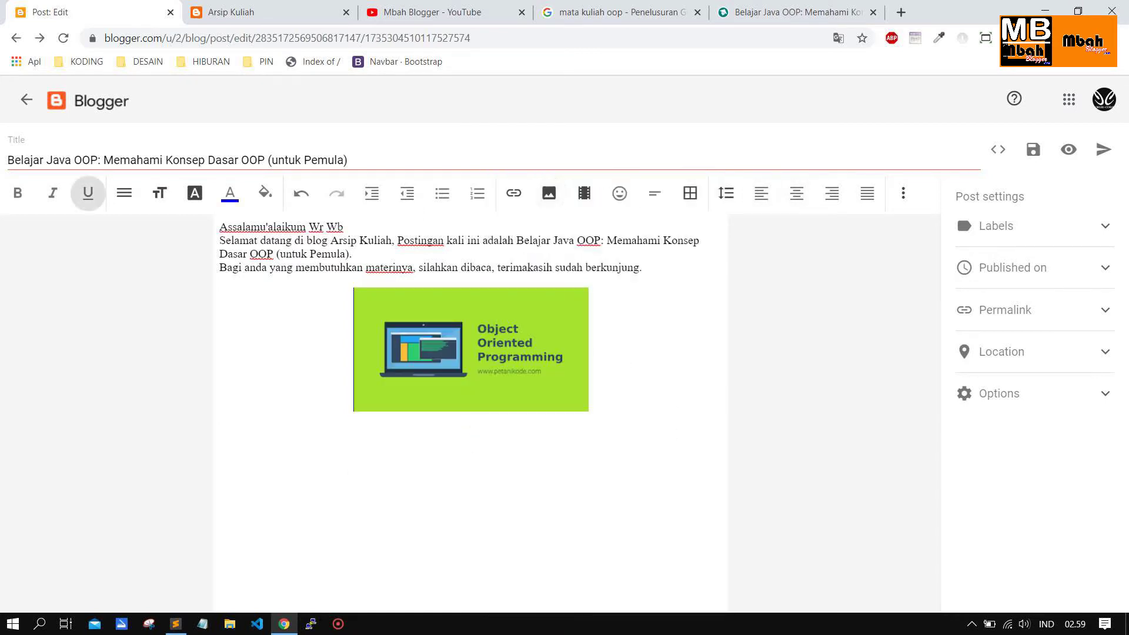
pyautogui.click(444, 408)
pyautogui.rightClick(468, 376)
pyautogui.click(371, 459)
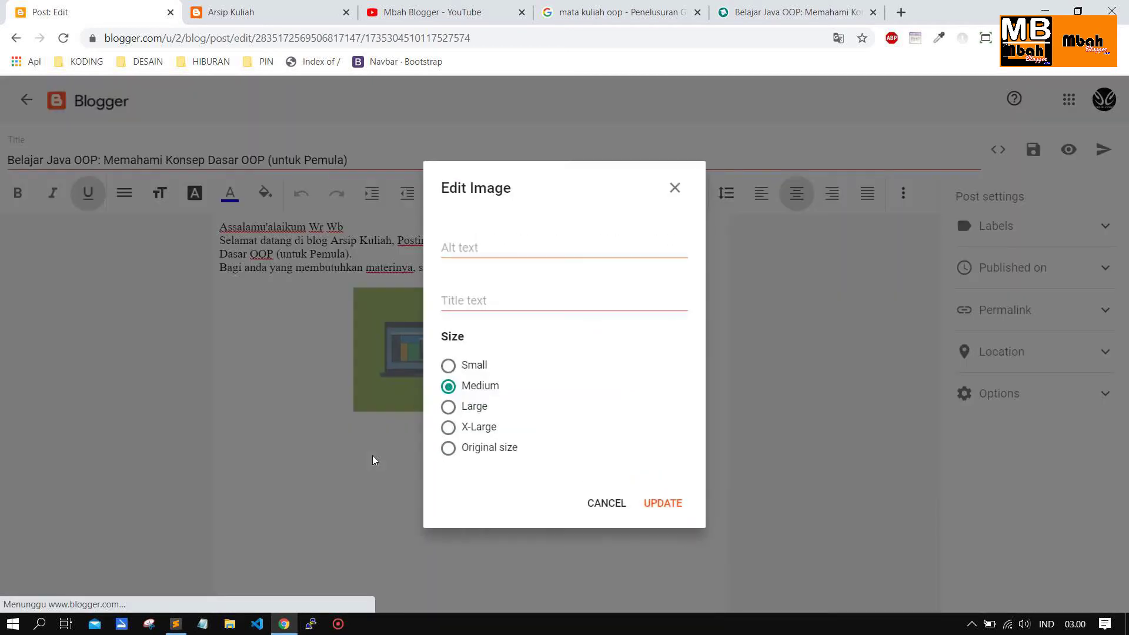
pyautogui.click(564, 247)
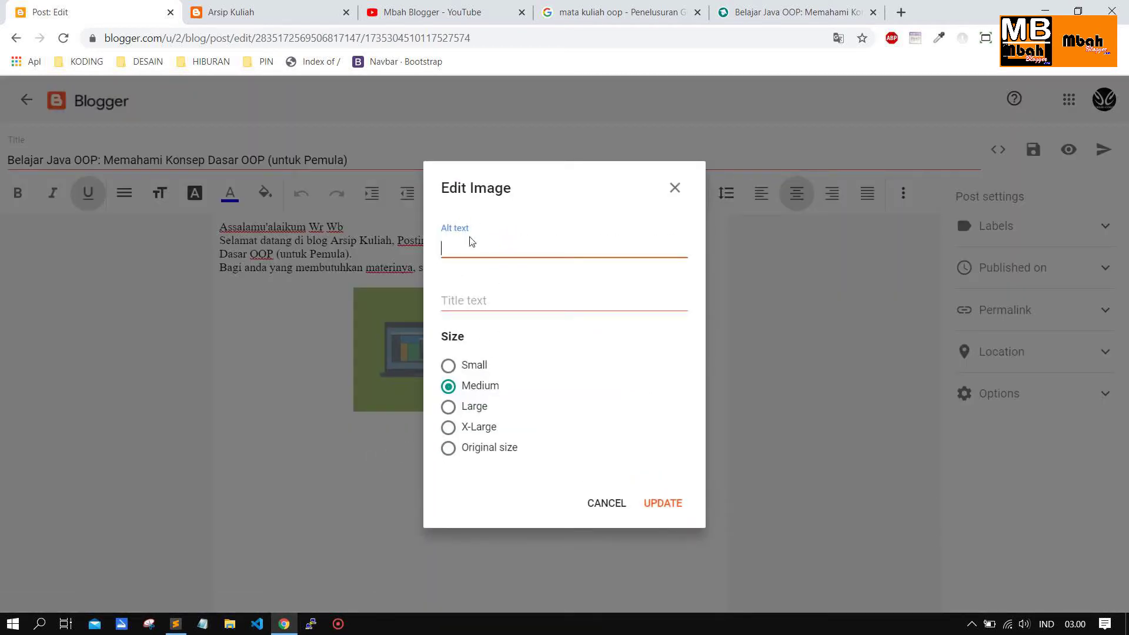
# Copy the post's title into the header image's alt text and set the image size to Large
pyautogui.click(362, 165)
pyautogui.moveTo(361, 160); pyautogui.dragTo(7, 160)
pyautogui.hotkey('ctrl', 'c')
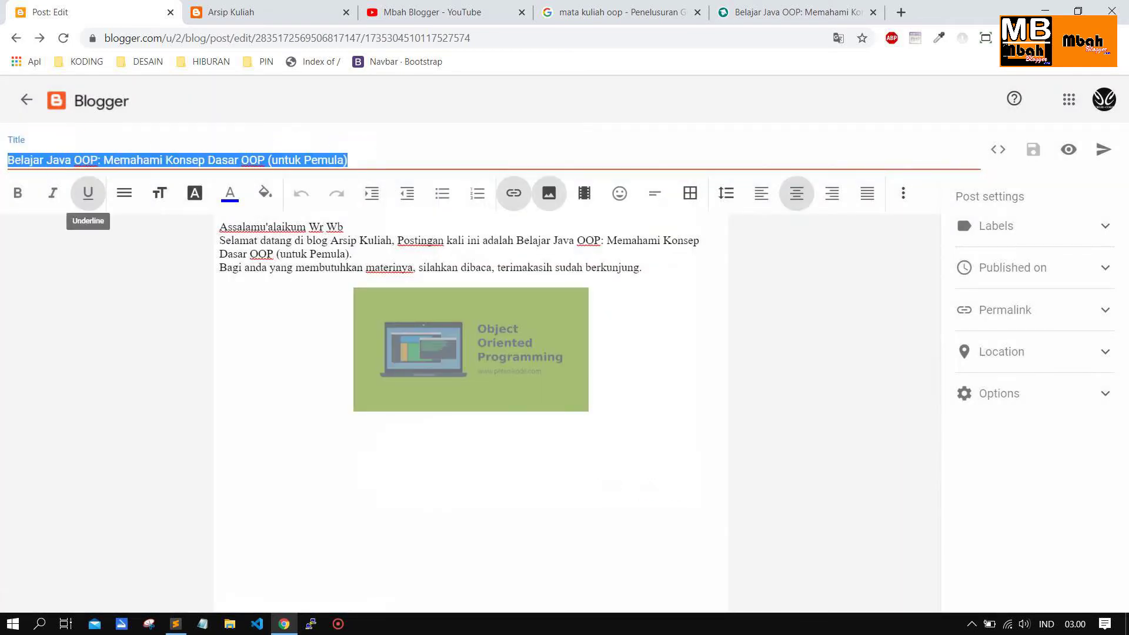
pyautogui.click(382, 394)
pyautogui.click(371, 464)
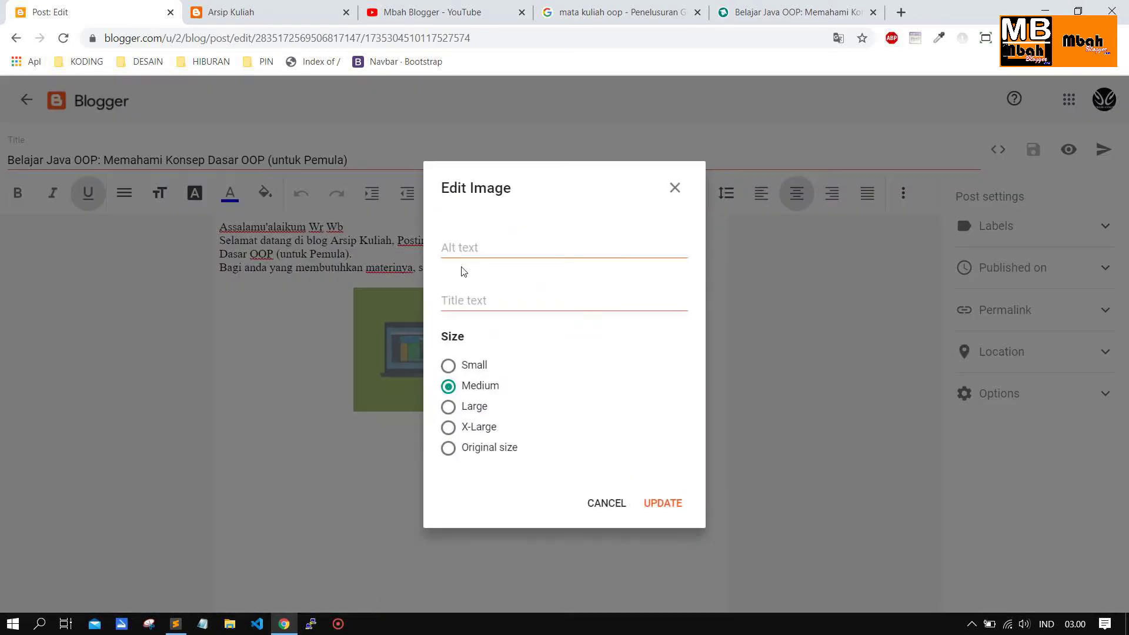
pyautogui.click(465, 247)
pyautogui.hotkey('ctrl', 'v')
pyautogui.click(466, 299)
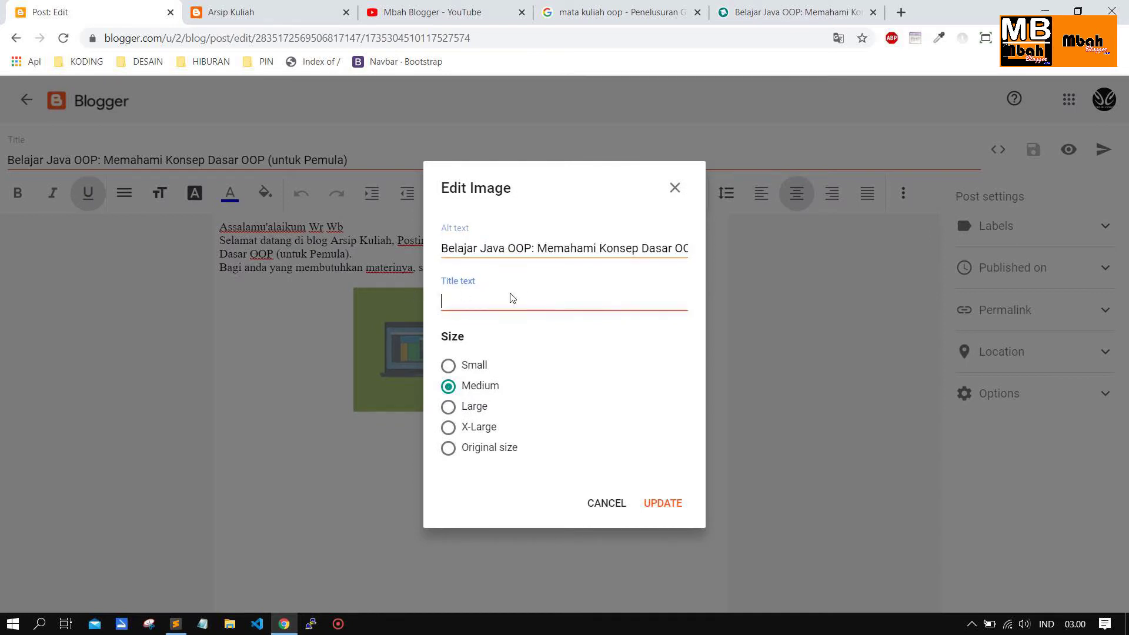
pyautogui.click(470, 408)
pyautogui.click(663, 501)
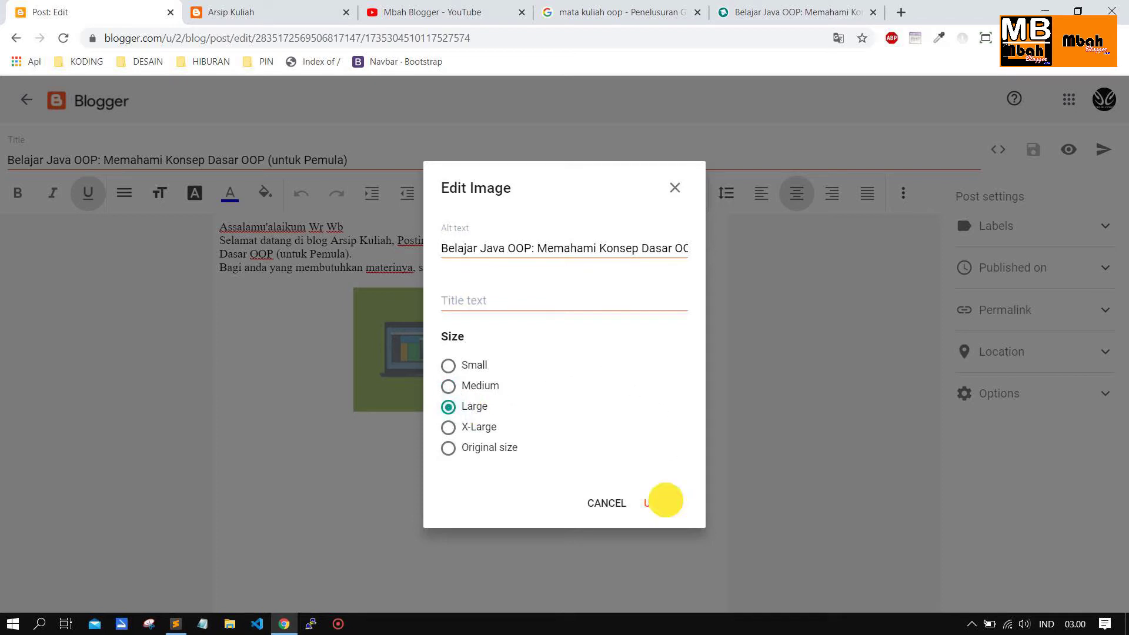
# Copy the petanikode.com Java OOP article's text from "OOP merupakan hal" below its header picture through "Selamat belajar."
pyautogui.click(357, 495)
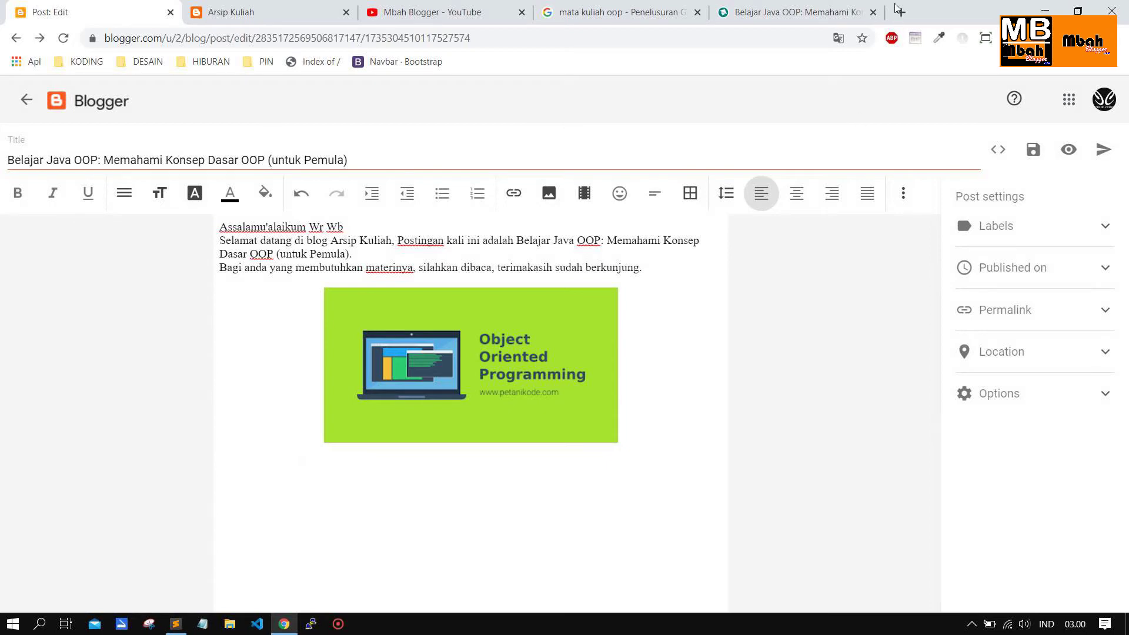
pyautogui.click(800, 12)
pyautogui.scroll(-5, 369, 334)
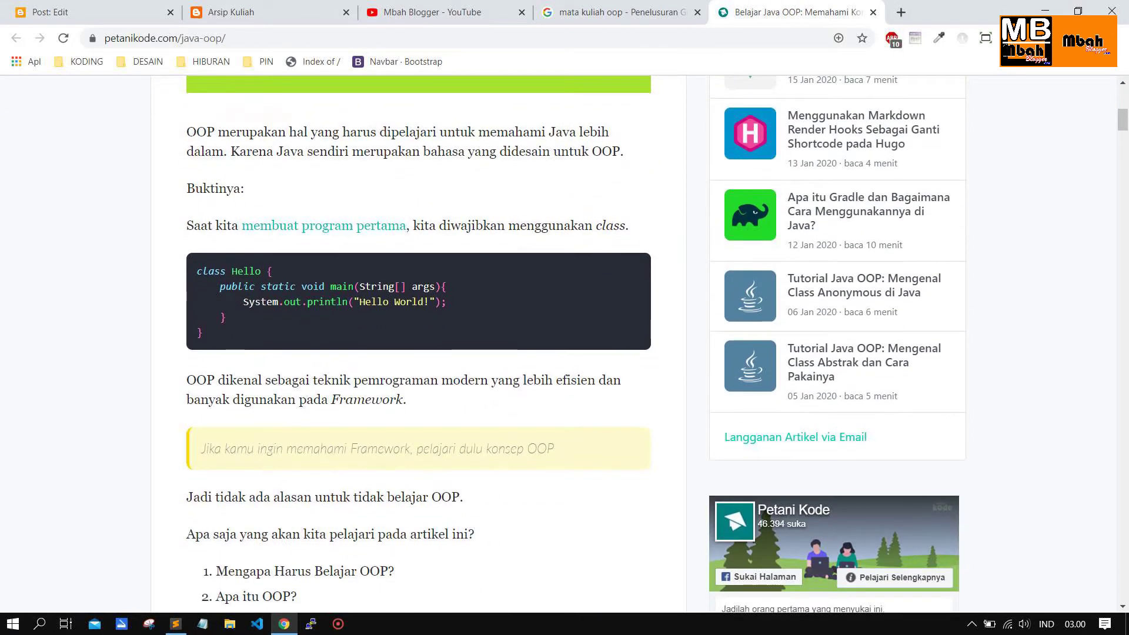
pyautogui.moveTo(186, 131)
pyautogui.mouseDown()
pyautogui.moveTo(303, 139)
pyautogui.moveTo(655, 219)
pyautogui.moveTo(541, 491)
pyautogui.moveTo(524, 378)
pyautogui.moveTo(516, 418)
pyautogui.moveTo(511, 283)
pyautogui.moveTo(569, 277)
pyautogui.moveTo(559, 396)
pyautogui.moveTo(528, 250)
pyautogui.moveTo(521, 407)
pyautogui.moveTo(577, 425)
pyautogui.moveTo(565, 436)
pyautogui.moveTo(559, 184)
pyautogui.mouseUp()
pyautogui.scroll(-8, 532, 436)
pyautogui.scroll(-10, 511, 282)
pyautogui.scroll(-8, 529, 345)
pyautogui.scroll(-15, 519, 394)
pyautogui.scroll(-20, 522, 404)
pyautogui.scroll(-20, 567, 424)
pyautogui.scroll(-20, 567, 428)
pyautogui.scroll(-20, 564, 431)
pyautogui.scroll(-20, 565, 431)
pyautogui.scroll(-2, 565, 435)
# Return to the post editor and paste the copied article below the header image
pyautogui.click(230, 12)
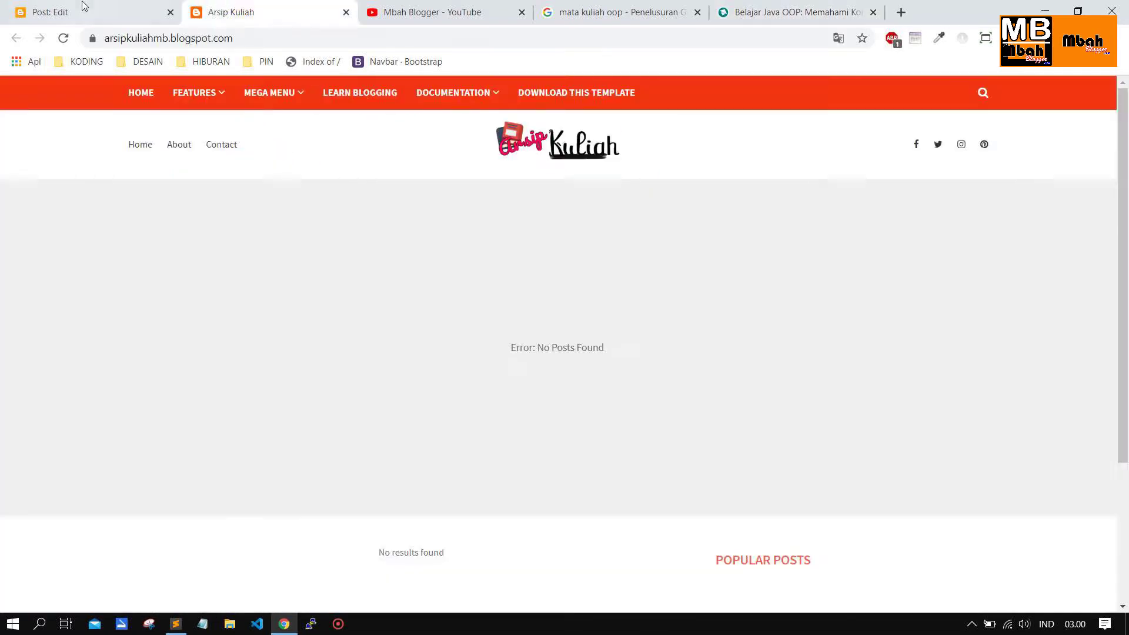
pyautogui.click(83, 5)
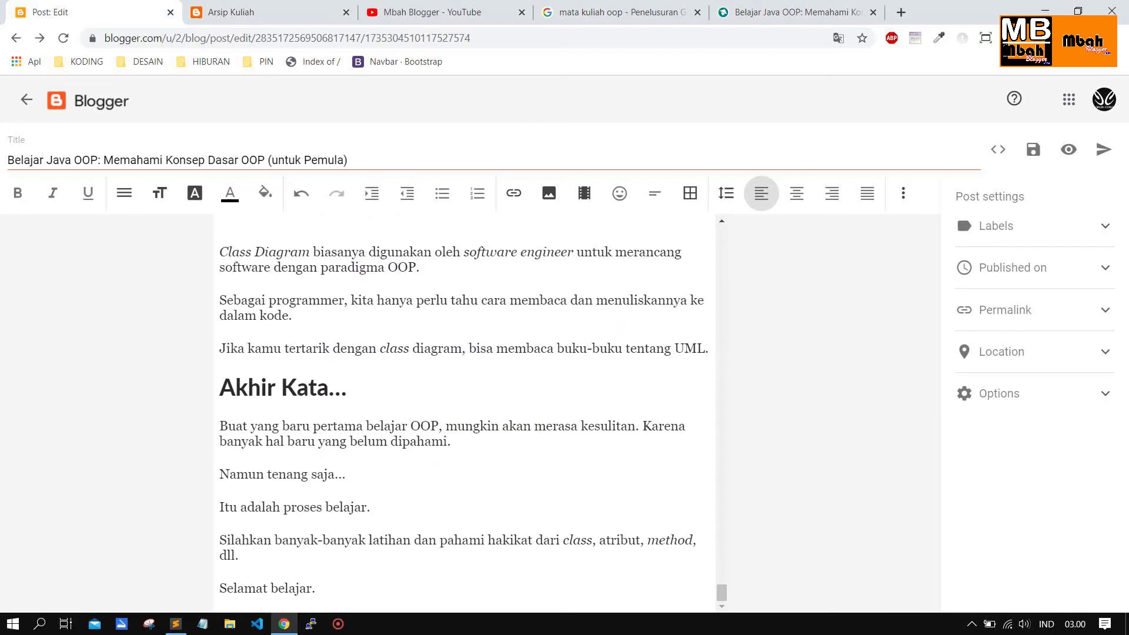
pyautogui.scroll(10, 428, 446)
pyautogui.scroll(15, 429, 446)
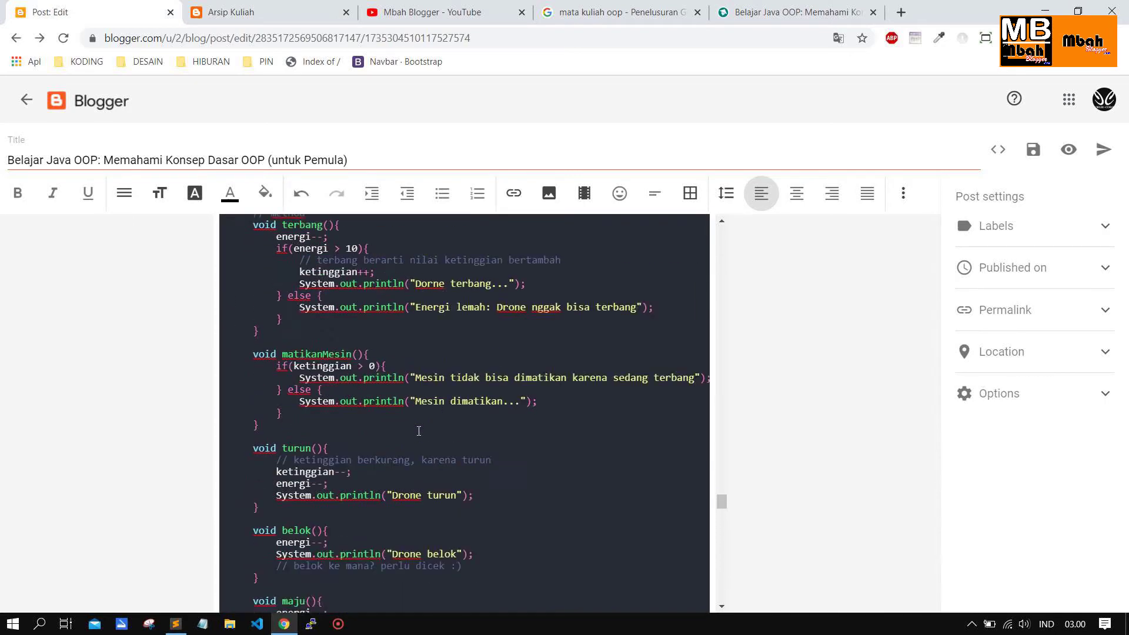
pyautogui.scroll(15, 428, 446)
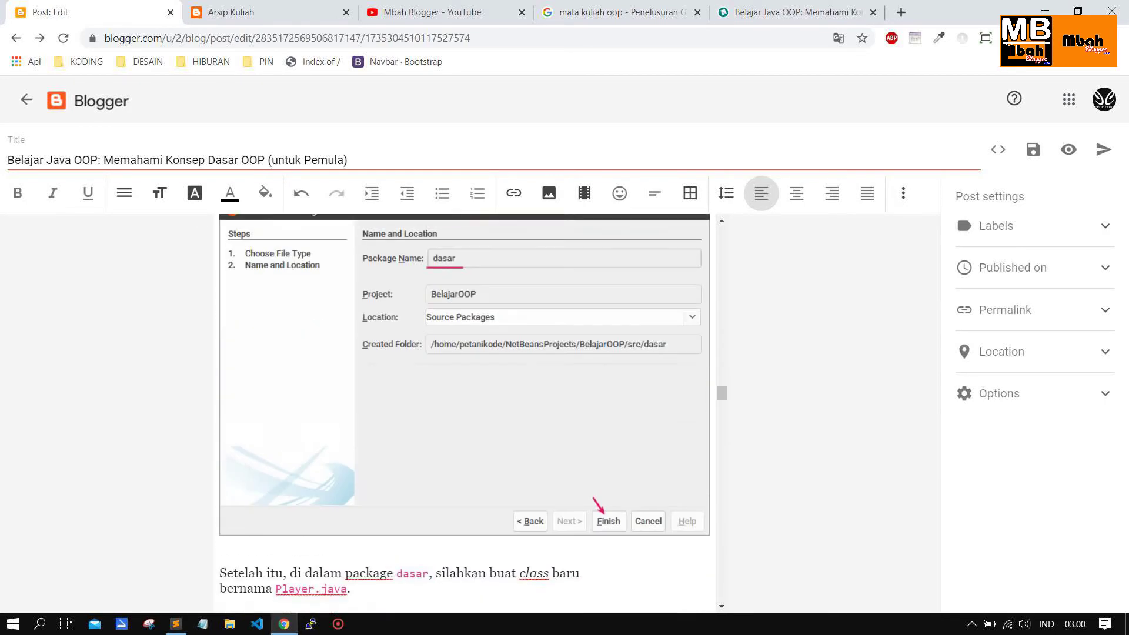
pyautogui.moveTo(723, 348); pyautogui.dragTo(723, 222)
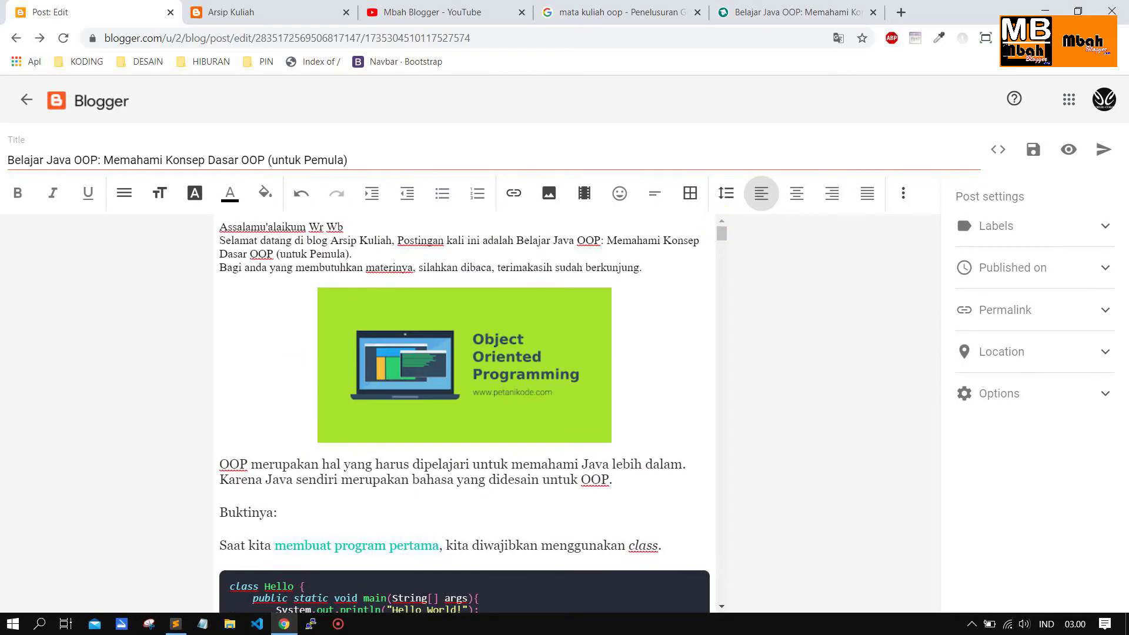
# Copy the web address of the petanikode.com Java OOP article and return to the post editor
pyautogui.click(783, 23)
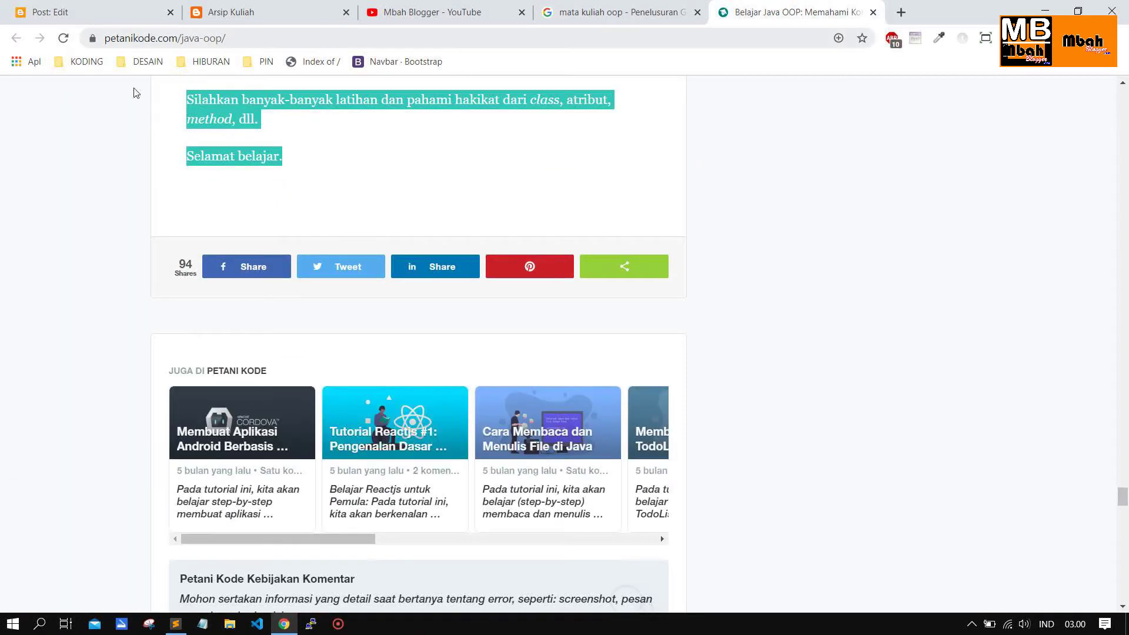
pyautogui.click(310, 129)
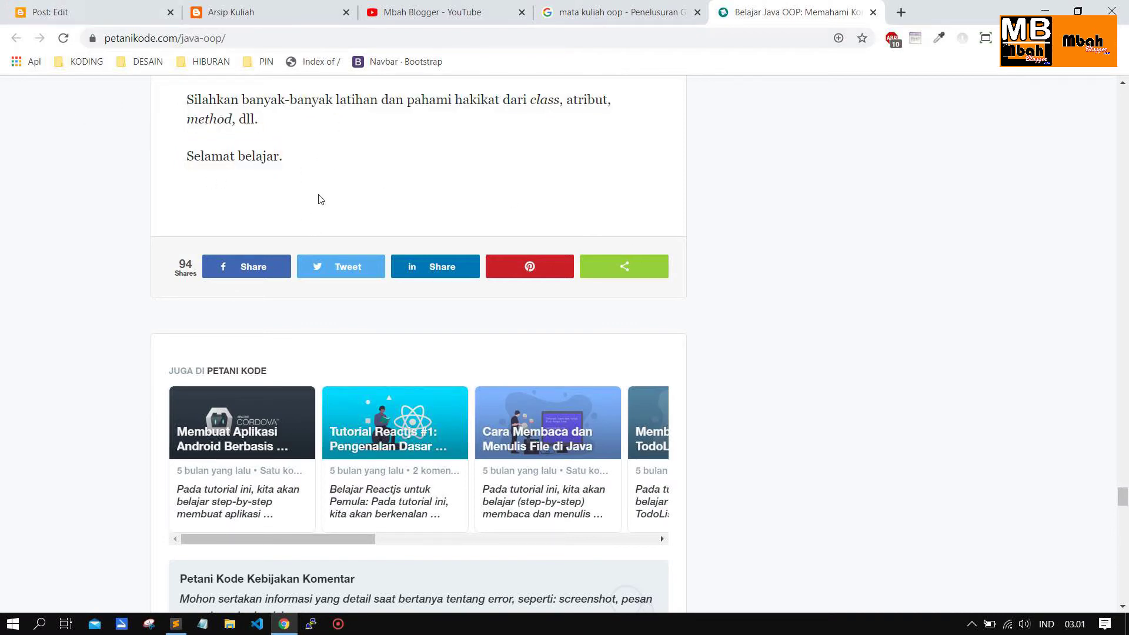
pyautogui.scroll(3, 318, 200)
pyautogui.scroll(-4, 297, 219)
pyautogui.scroll(4, 297, 219)
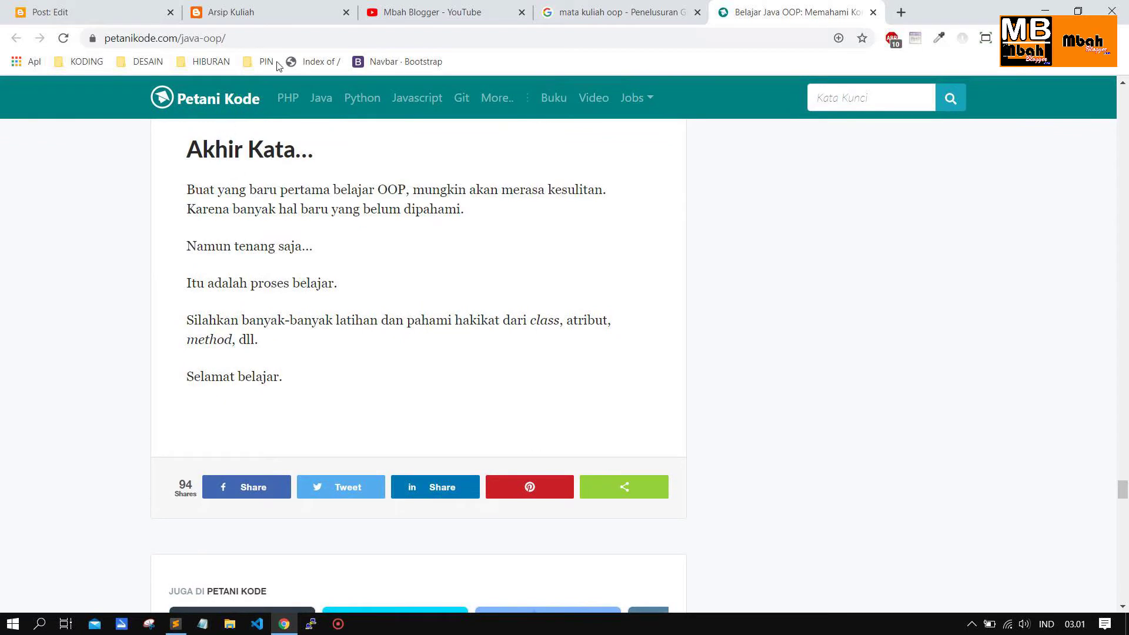
pyautogui.click(264, 37)
pyautogui.hotkey('ctrl', 'c')
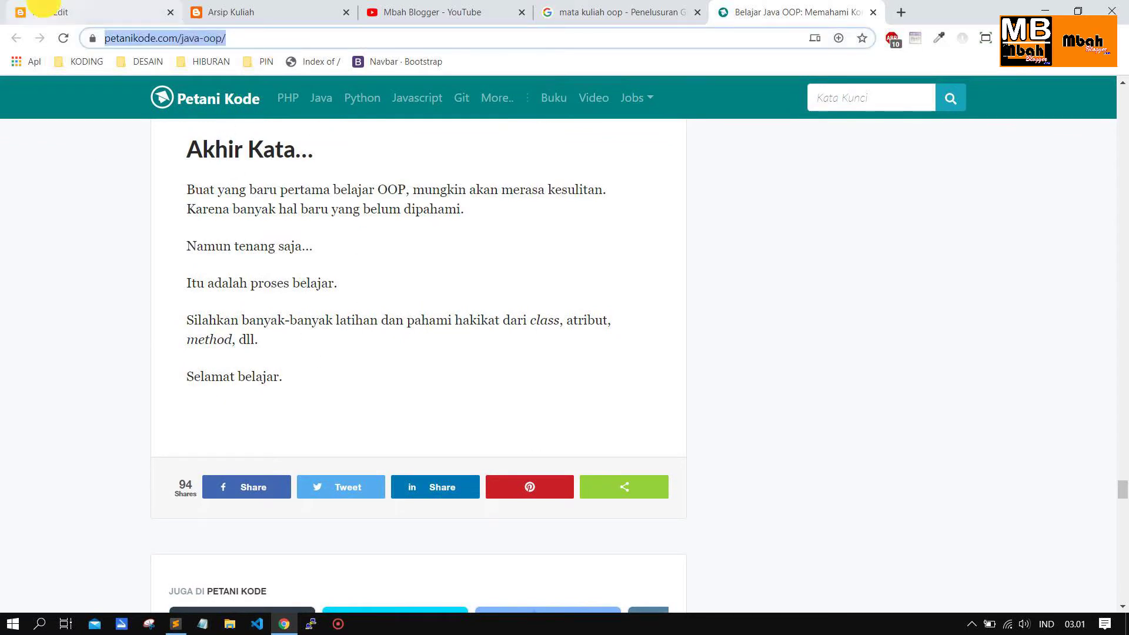
pyautogui.click(47, 12)
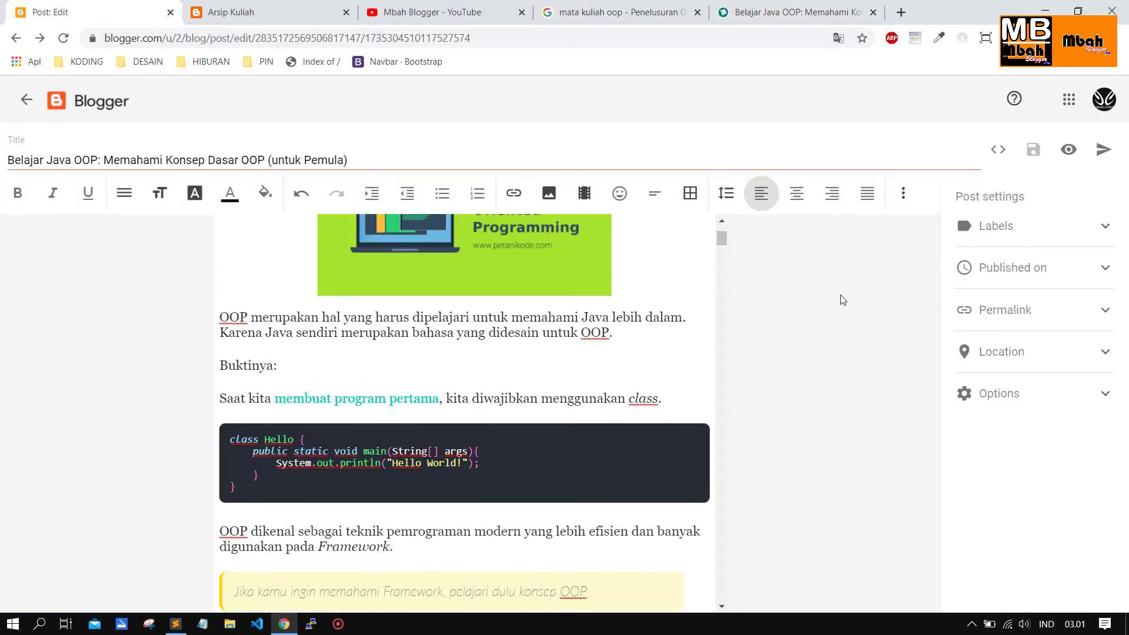
pyautogui.moveTo(724, 239); pyautogui.dragTo(718, 610)
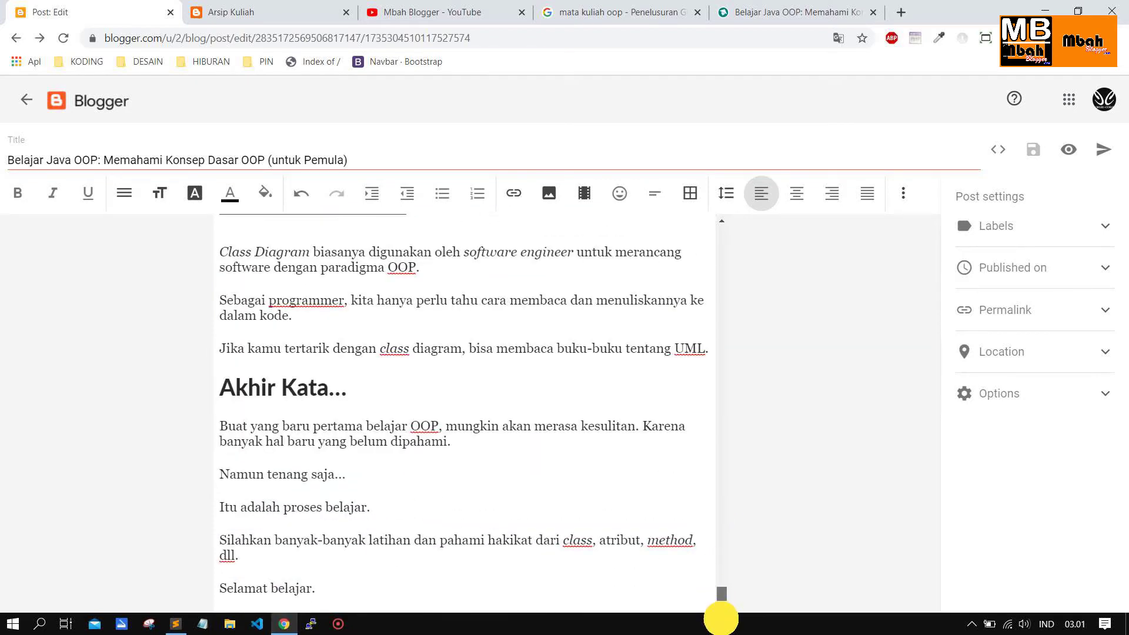
pyautogui.scroll(-1, 464, 412)
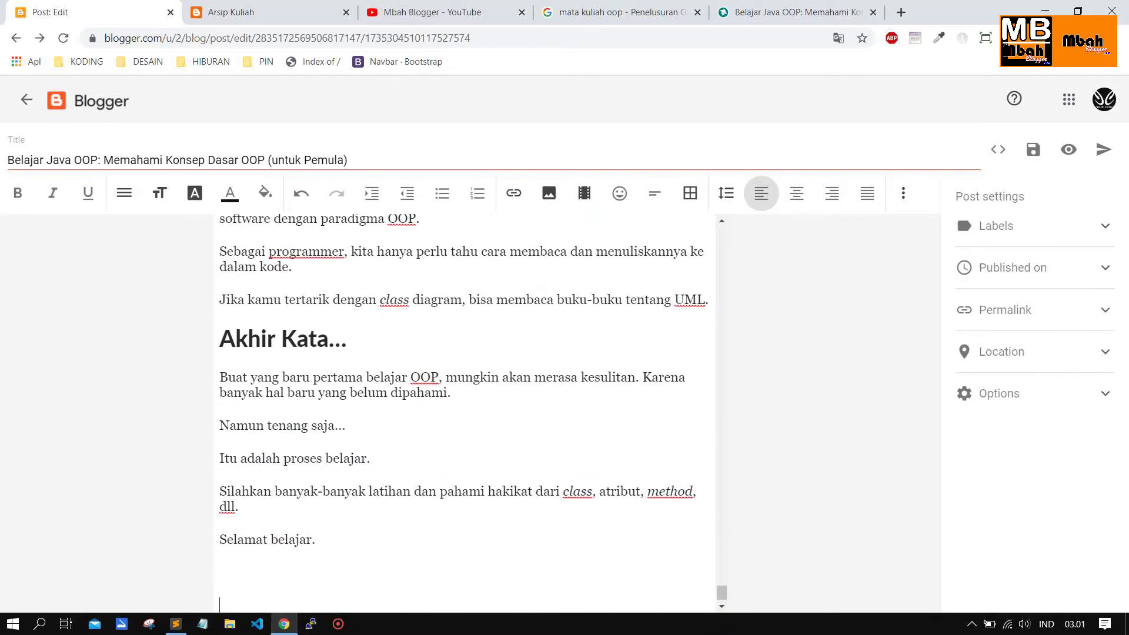
pyautogui.press('BackSpace')
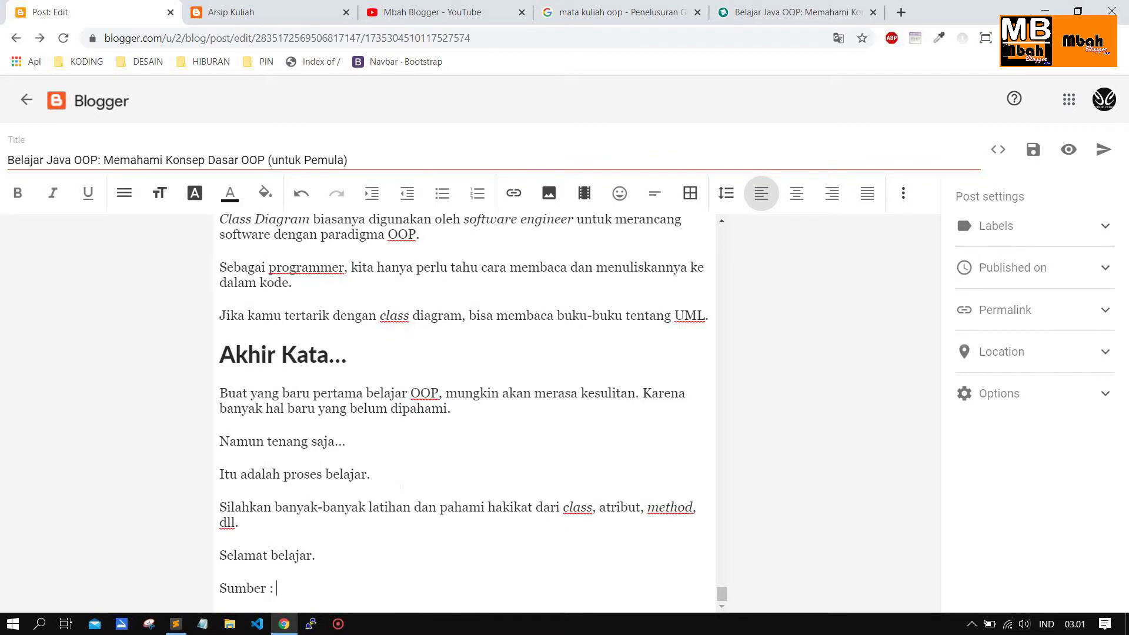
pyautogui.hotkey('ctrl', 'v')
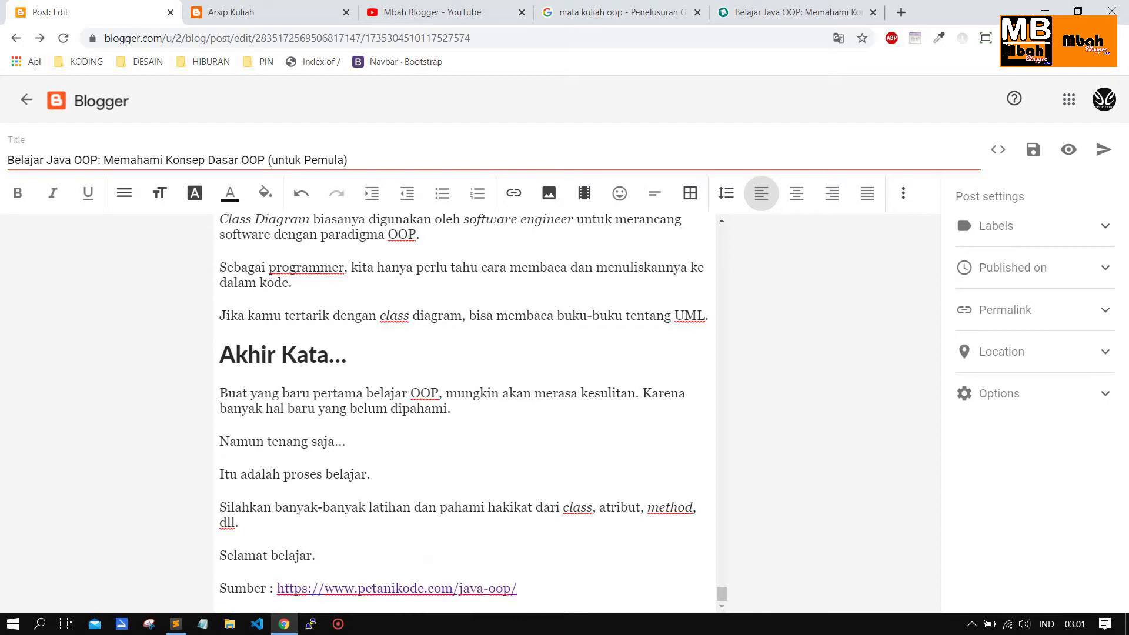
# Make the petanikode.com link in the source line bold
pyautogui.moveTo(517, 588); pyautogui.dragTo(273, 587)
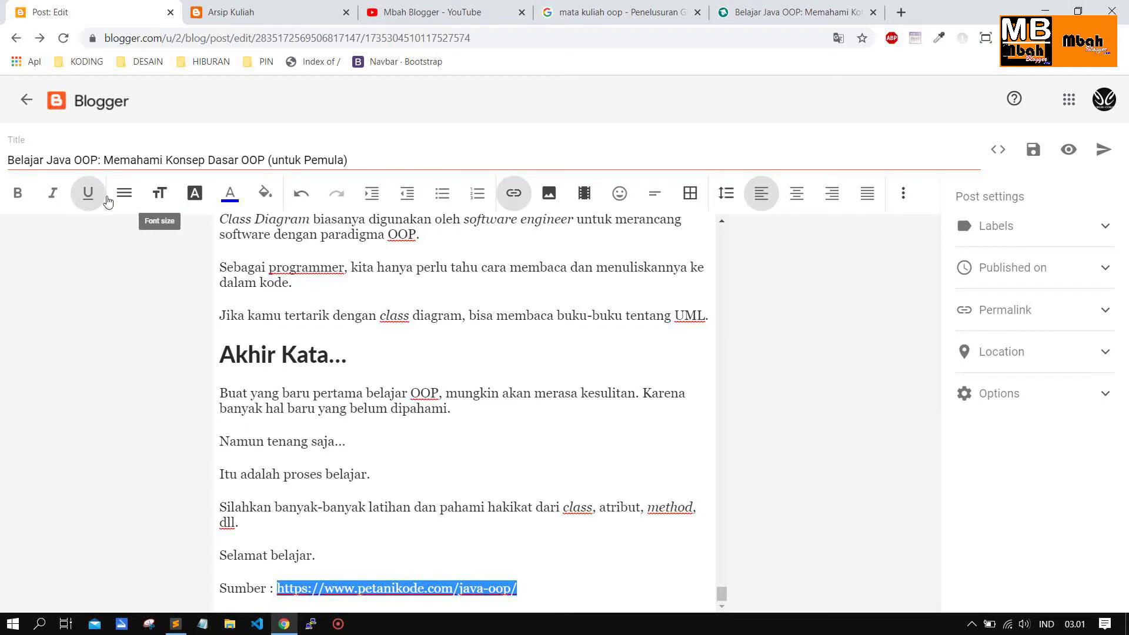
pyautogui.click(17, 193)
pyautogui.click(554, 589)
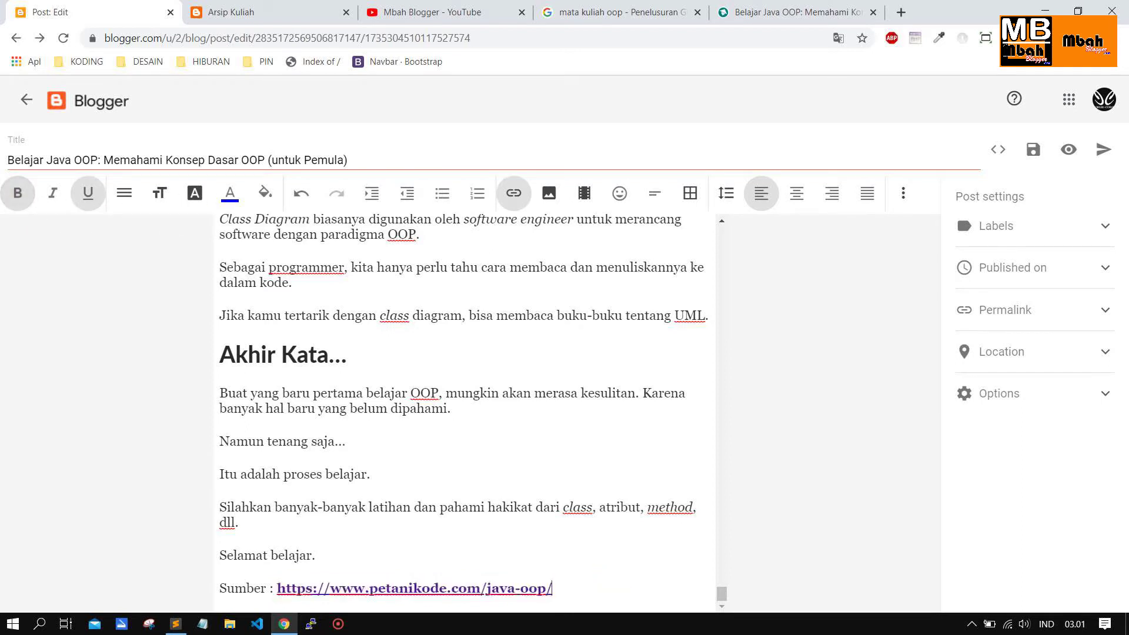
# Add an empty line below the source line at the end of the post
pyautogui.click(338, 557)
pyautogui.click(264, 572)
pyautogui.doubleClick(249, 586)
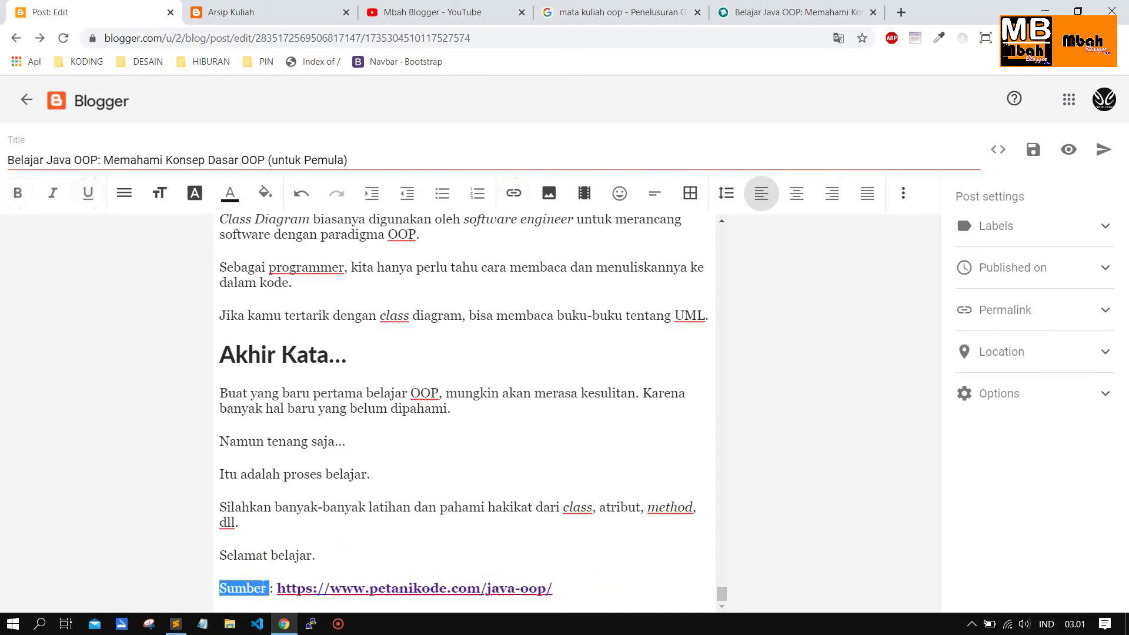
pyautogui.click(501, 551)
pyautogui.click(611, 591)
pyautogui.press('Return')
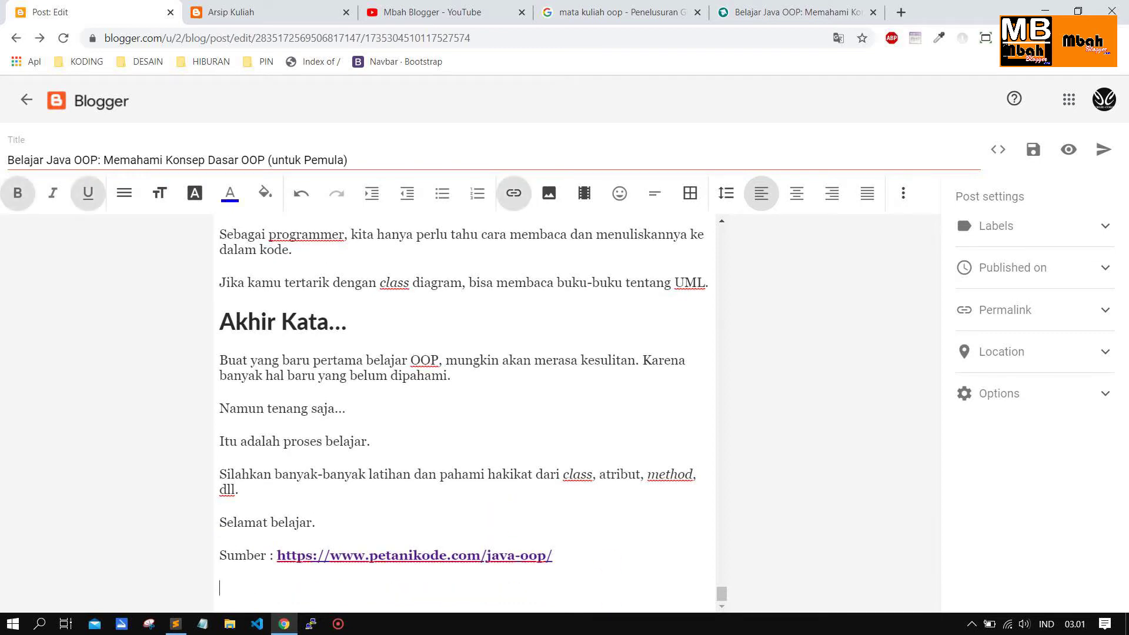
# Review the post's content from the closing lines back up to the introduction and header image
pyautogui.scroll(20, 735, 536)
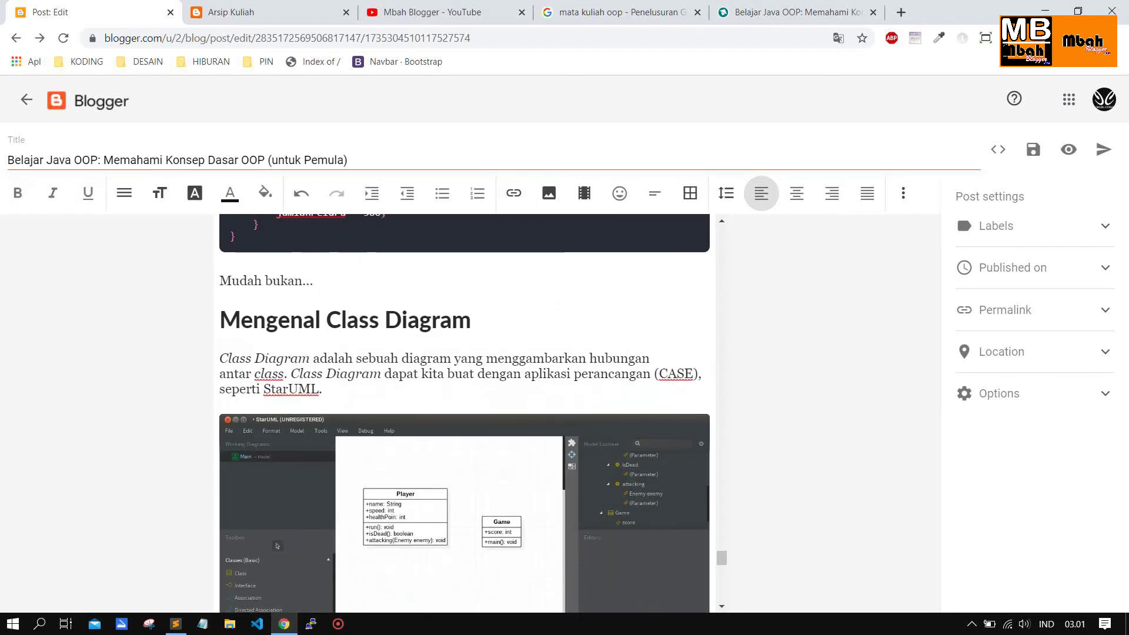
pyautogui.moveTo(722, 520); pyautogui.dragTo(723, 235)
pyautogui.scroll(2, 395, 408)
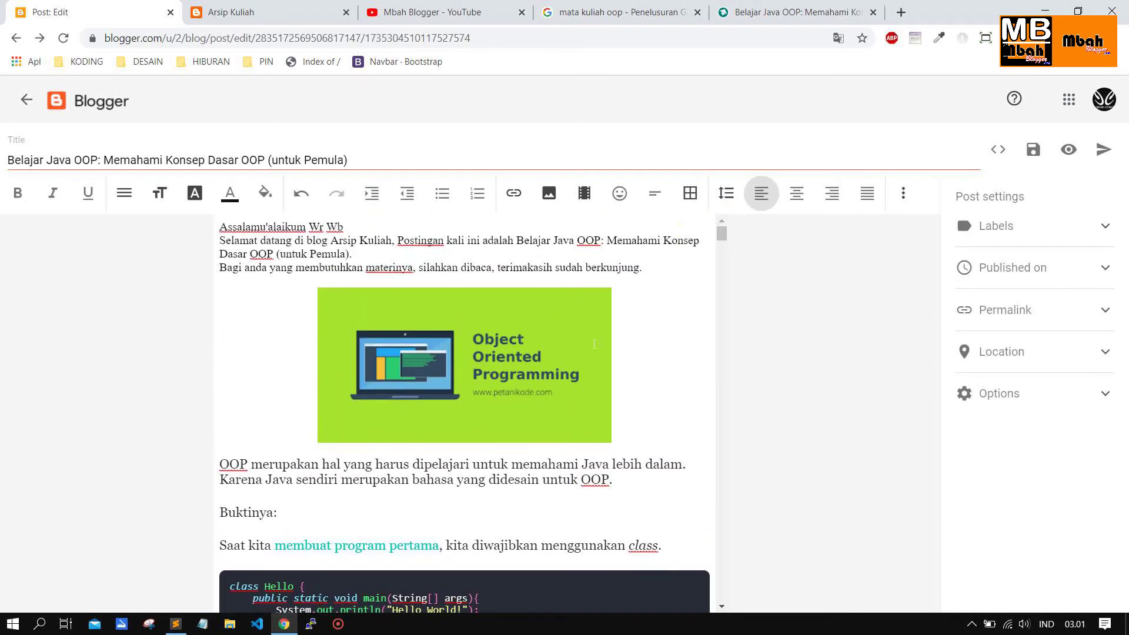
pyautogui.scroll(-10, 464, 411)
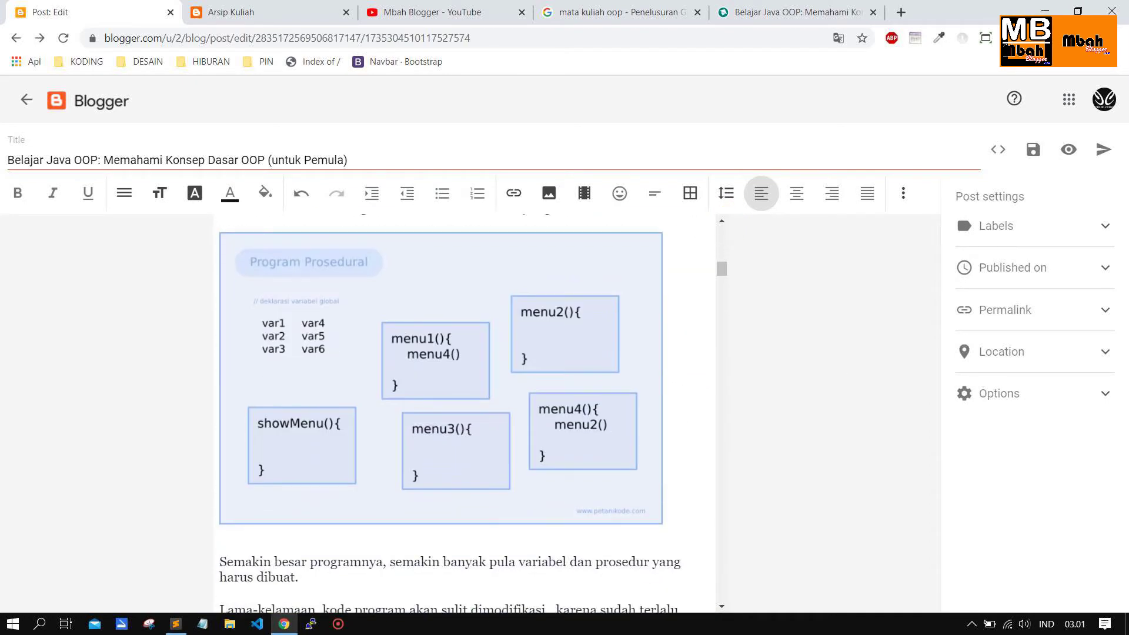
pyautogui.scroll(6, 464, 411)
pyautogui.scroll(7, 465, 411)
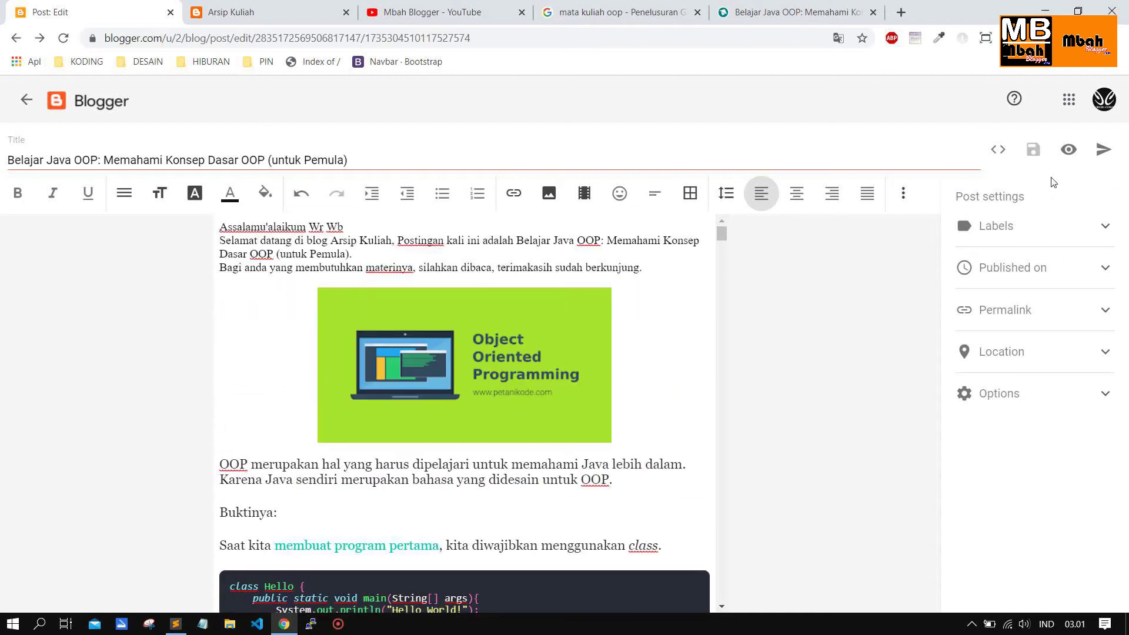
pyautogui.scroll(-6, 407, 436)
pyautogui.scroll(6, 407, 435)
pyautogui.click(259, 226)
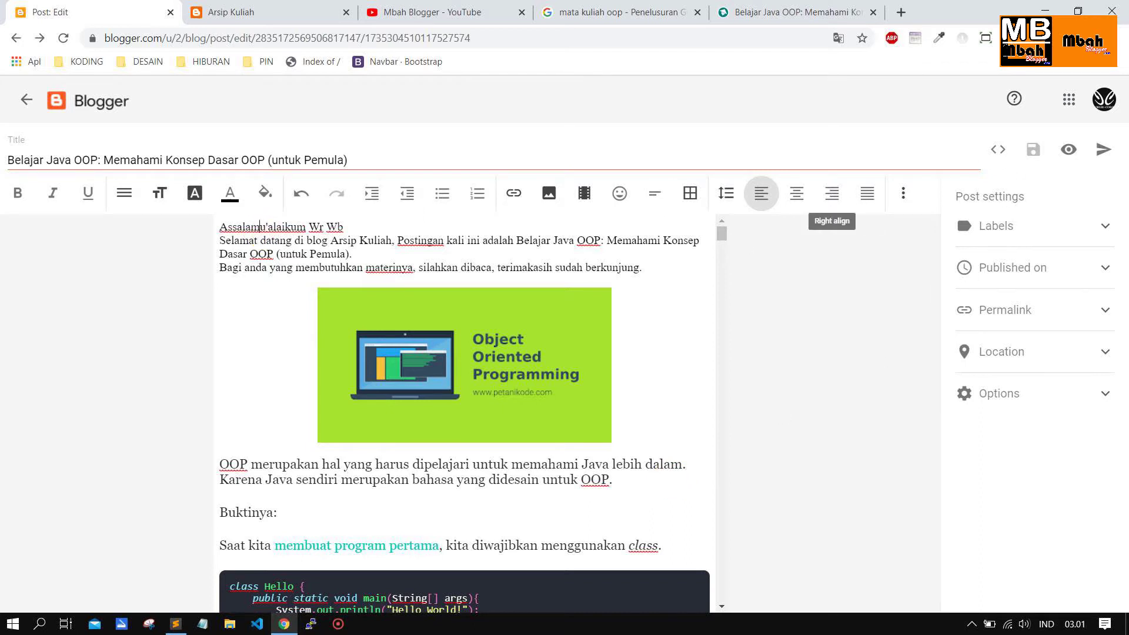
# Examine the post's HTML source and return to the compose view
pyautogui.click(999, 151)
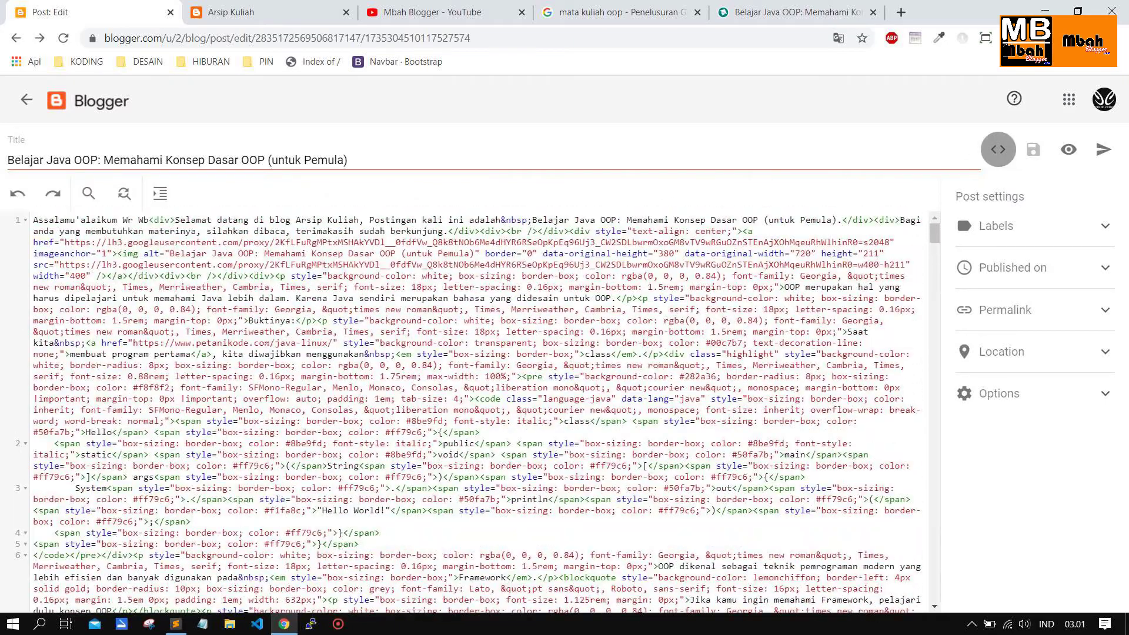
pyautogui.scroll(-4, 476, 412)
pyautogui.click(998, 149)
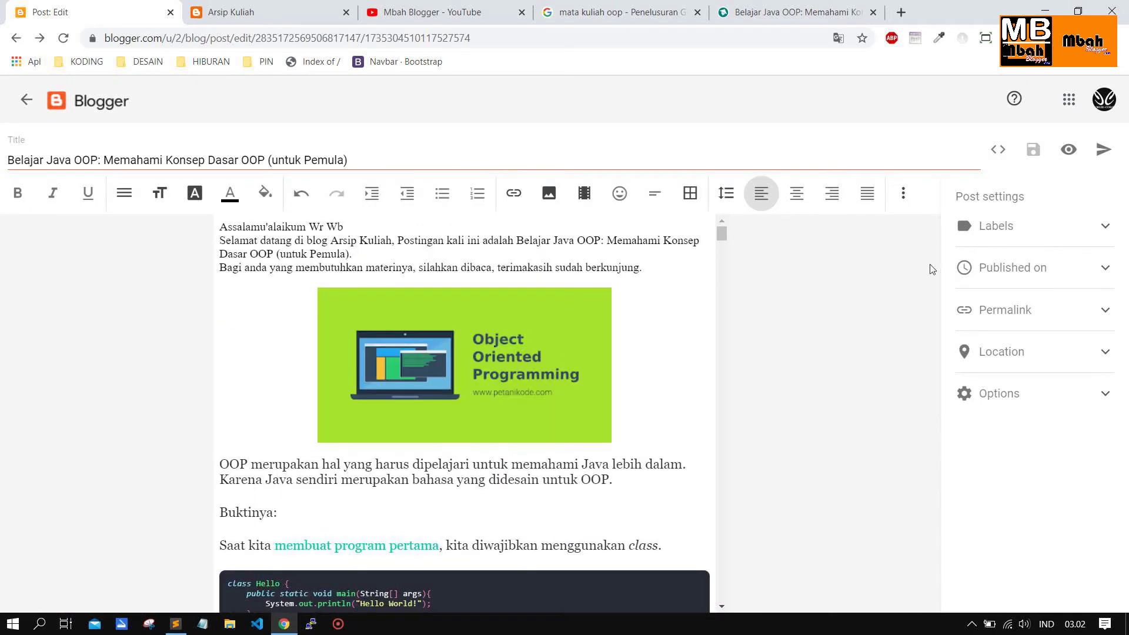
# Save the post and return to the blog's post list
pyautogui.click(1034, 157)
pyautogui.scroll(-6, 464, 411)
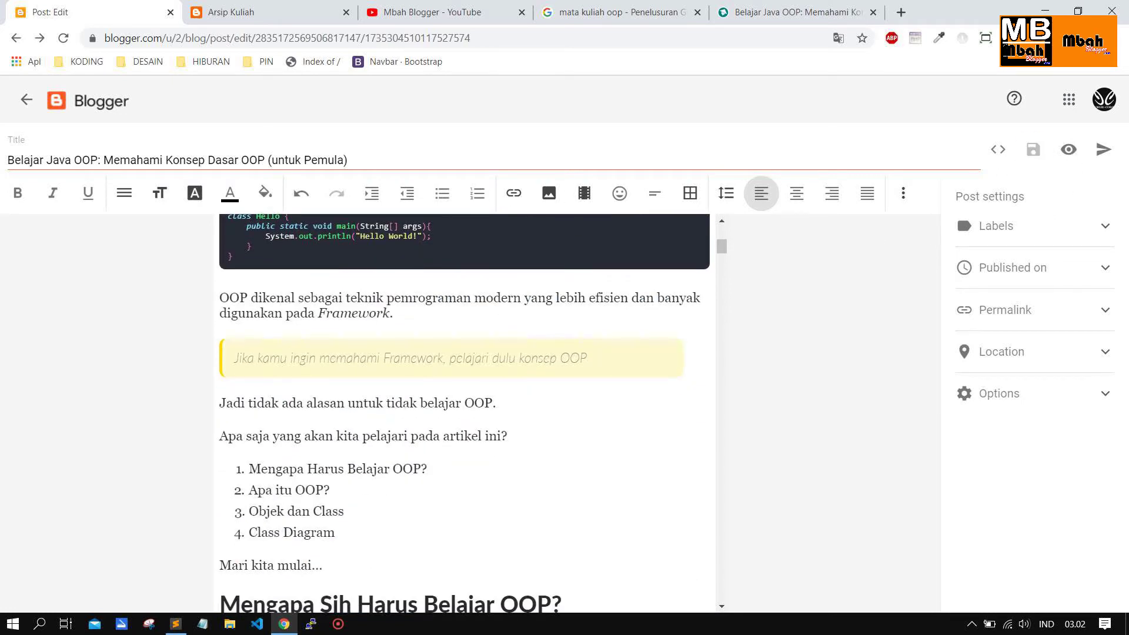
pyautogui.scroll(6, 418, 400)
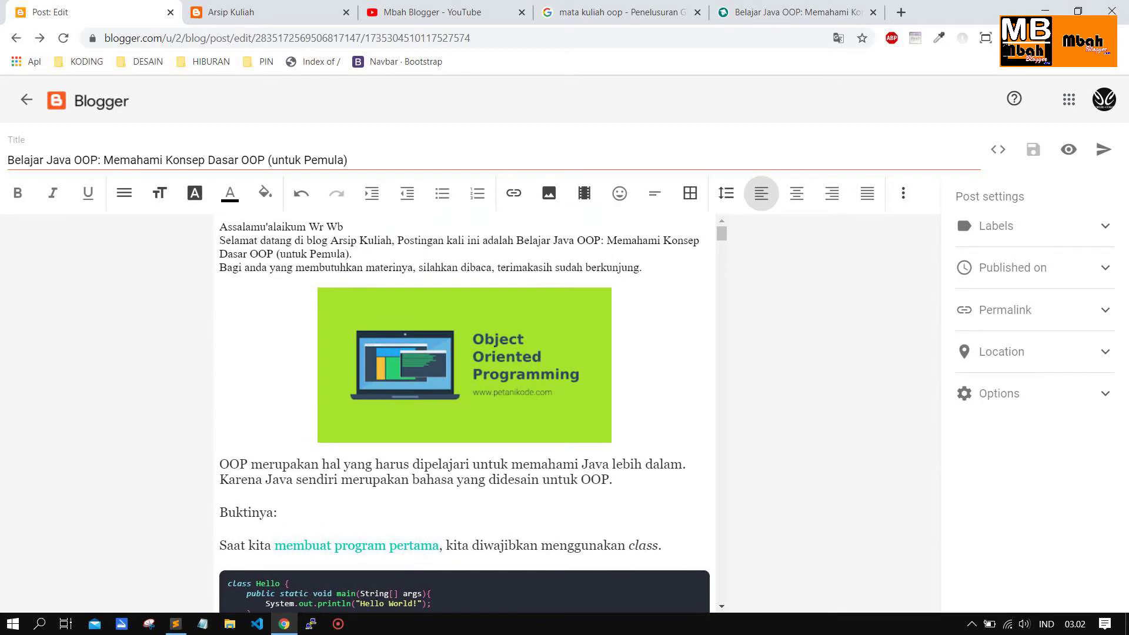
pyautogui.click(330, 253)
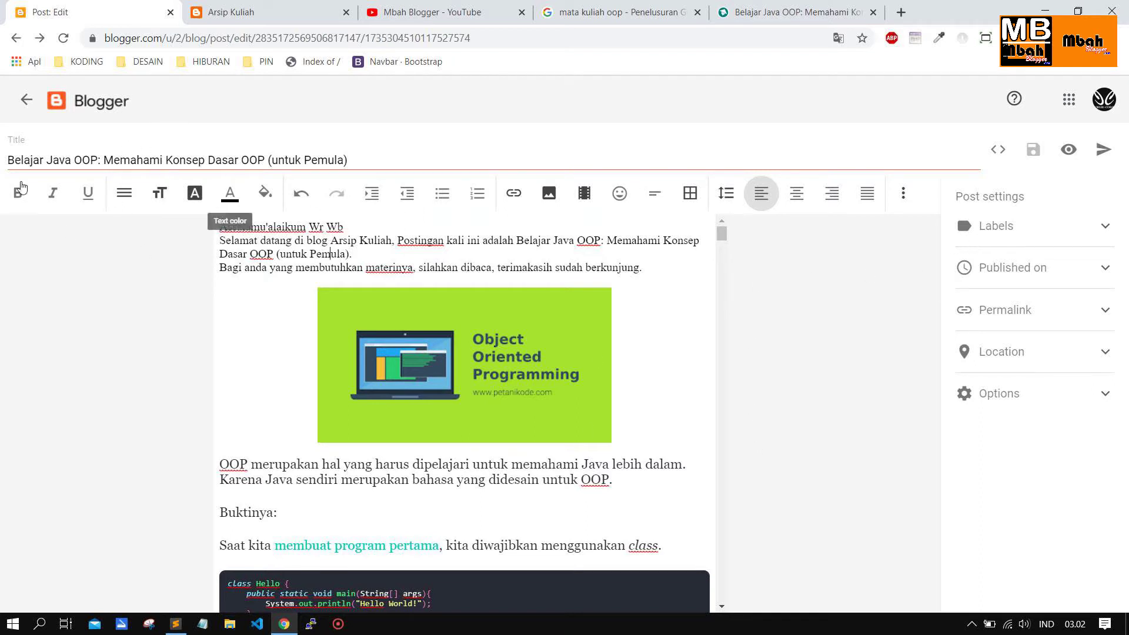
pyautogui.click(27, 100)
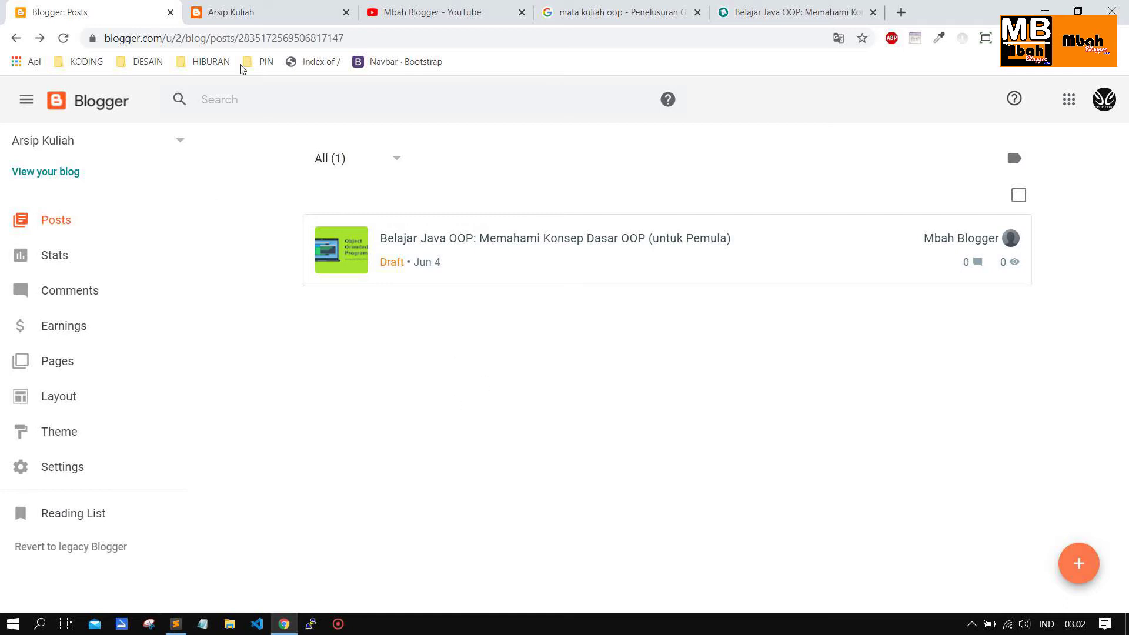
# Reload the Arsip Kuliah blog page to check its posts and return to the post list
pyautogui.click(228, 11)
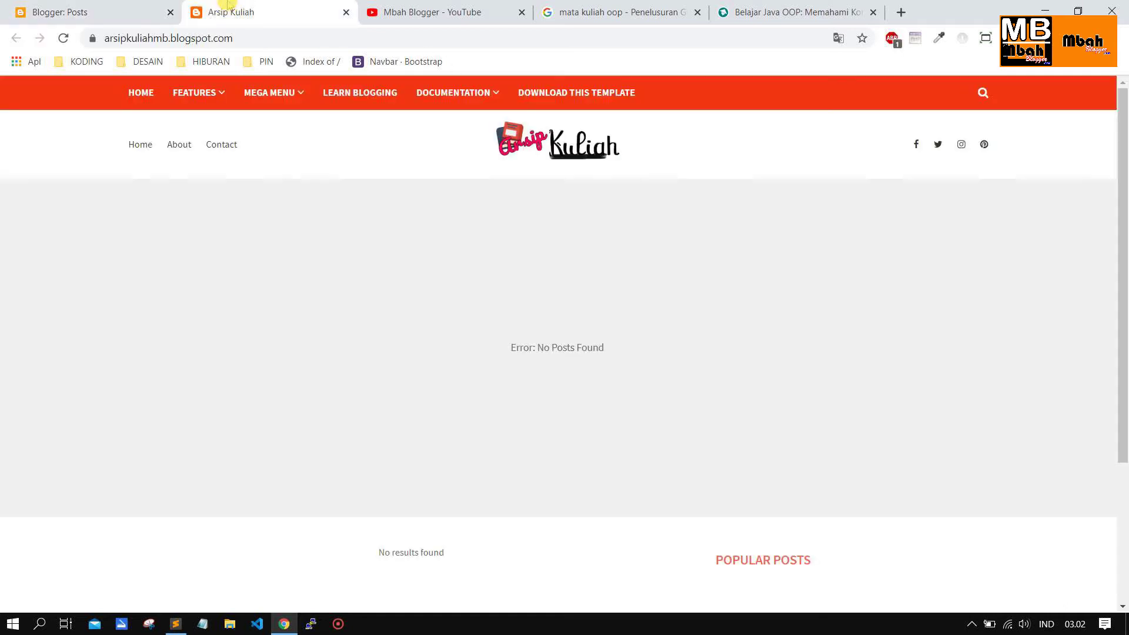
pyautogui.click(62, 38)
pyautogui.click(111, 9)
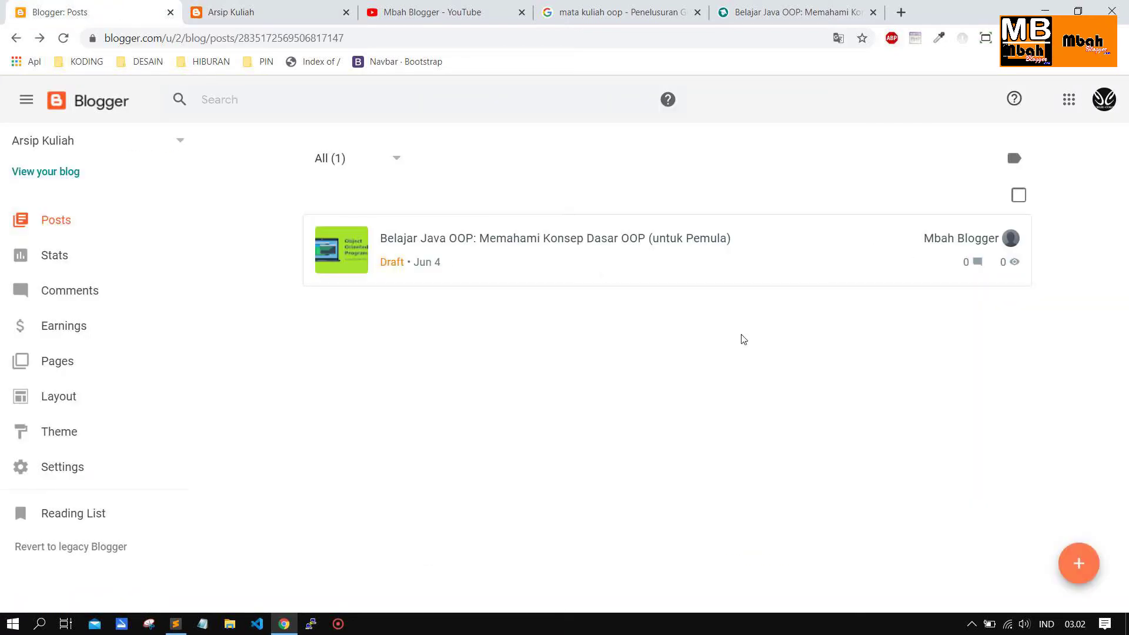
# Reopen the draft "Belajar Java OOP: Memahami Konsep Dasar OOP (untuk Pemula)" for editing
pyautogui.click(491, 242)
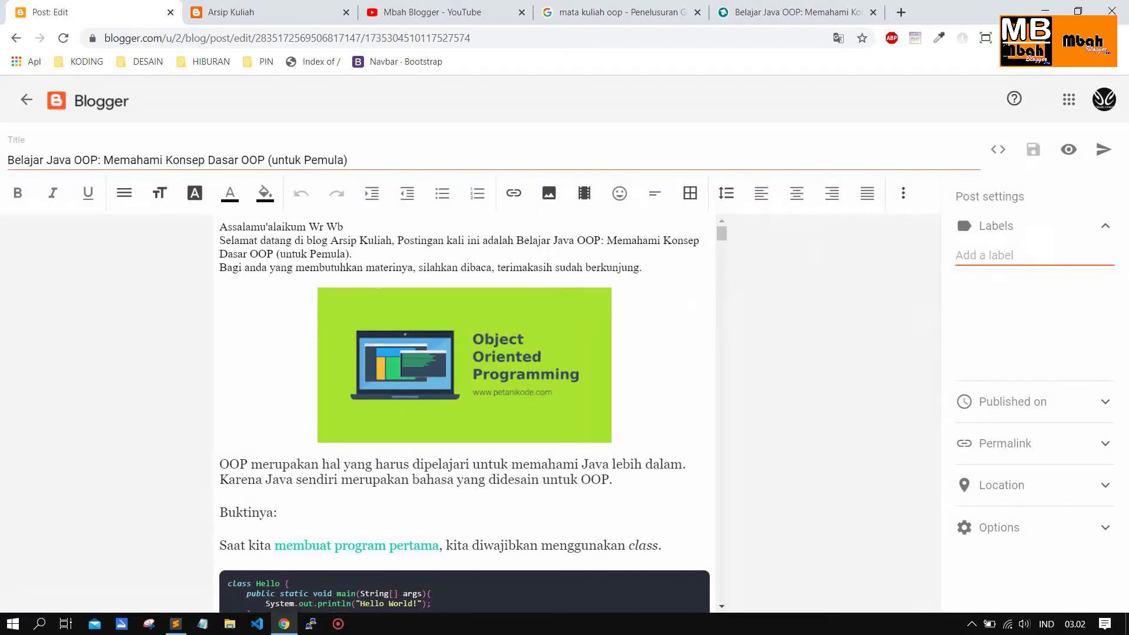
pyautogui.scroll(-5, 464, 412)
pyautogui.scroll(5, 464, 412)
pyautogui.click(648, 270)
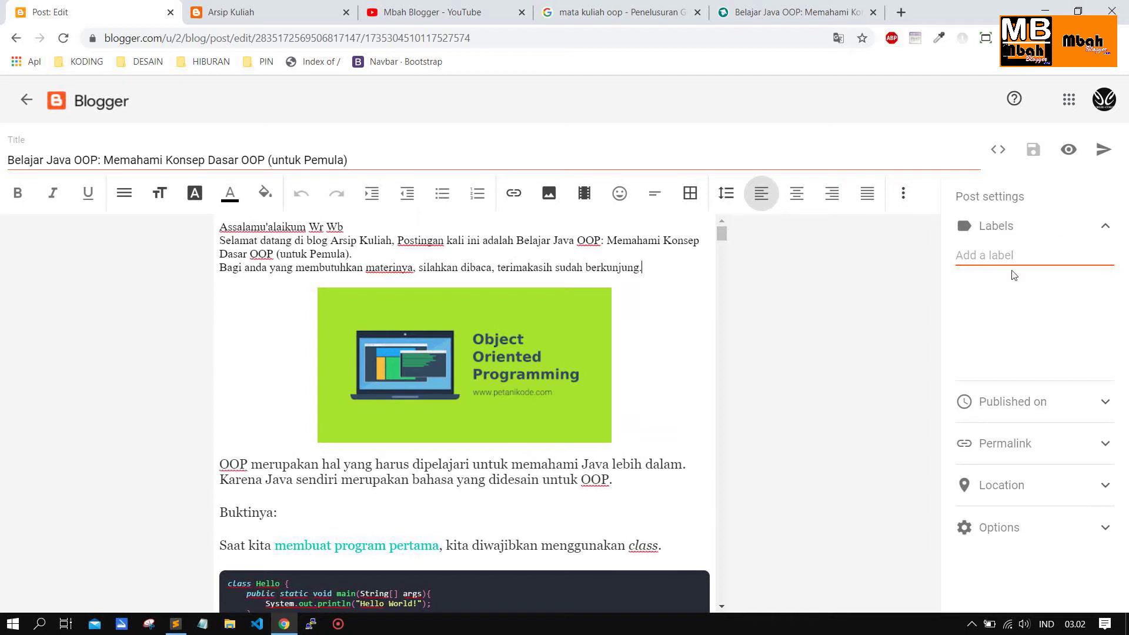
# Create the new label OOP and assign it to the post
pyautogui.click(1015, 236)
pyautogui.click(993, 226)
pyautogui.scroll(-2, 465, 412)
pyautogui.scroll(2, 465, 411)
pyautogui.write('oo')
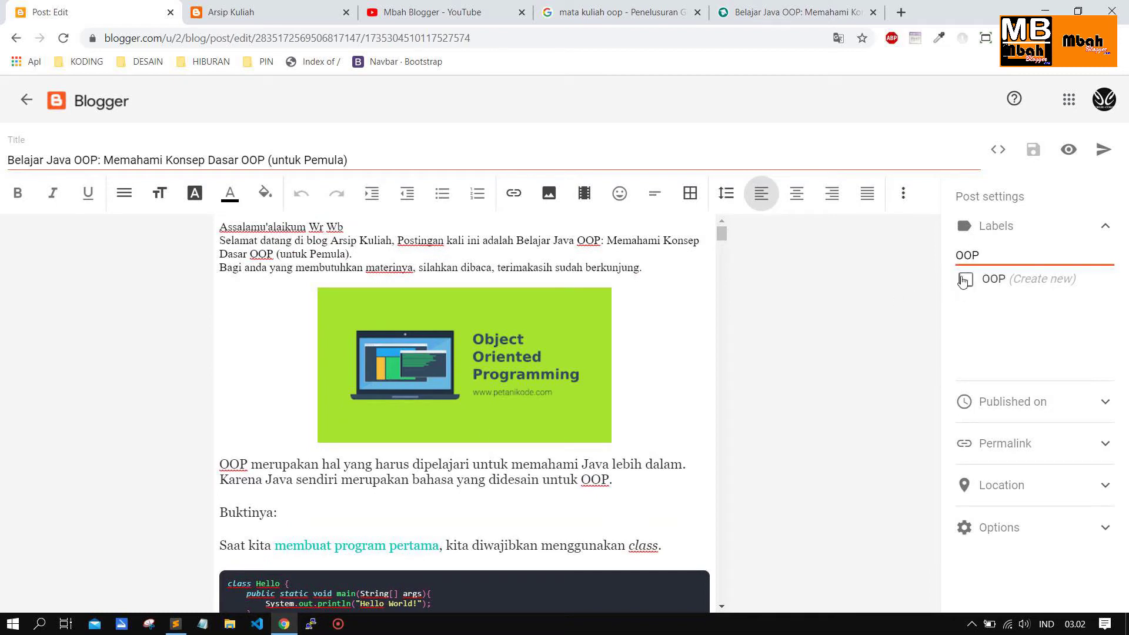
pyautogui.click(965, 283)
pyautogui.click(1067, 226)
# Look at the post's reader comment options and location settings without changing them
pyautogui.click(1021, 391)
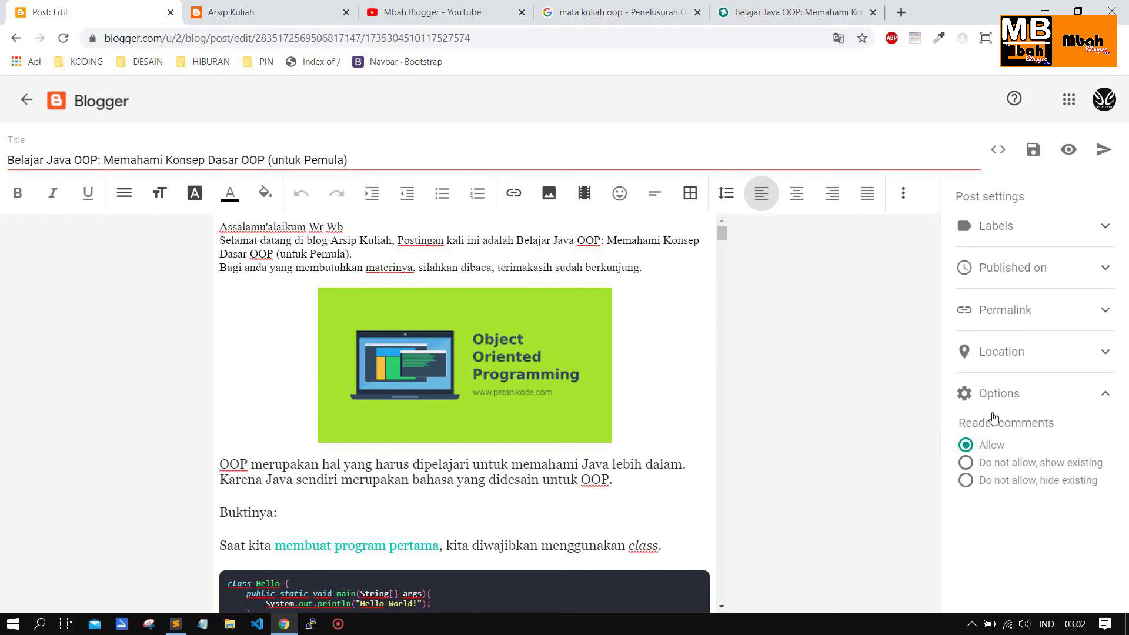
pyautogui.click(1011, 391)
pyautogui.click(1042, 352)
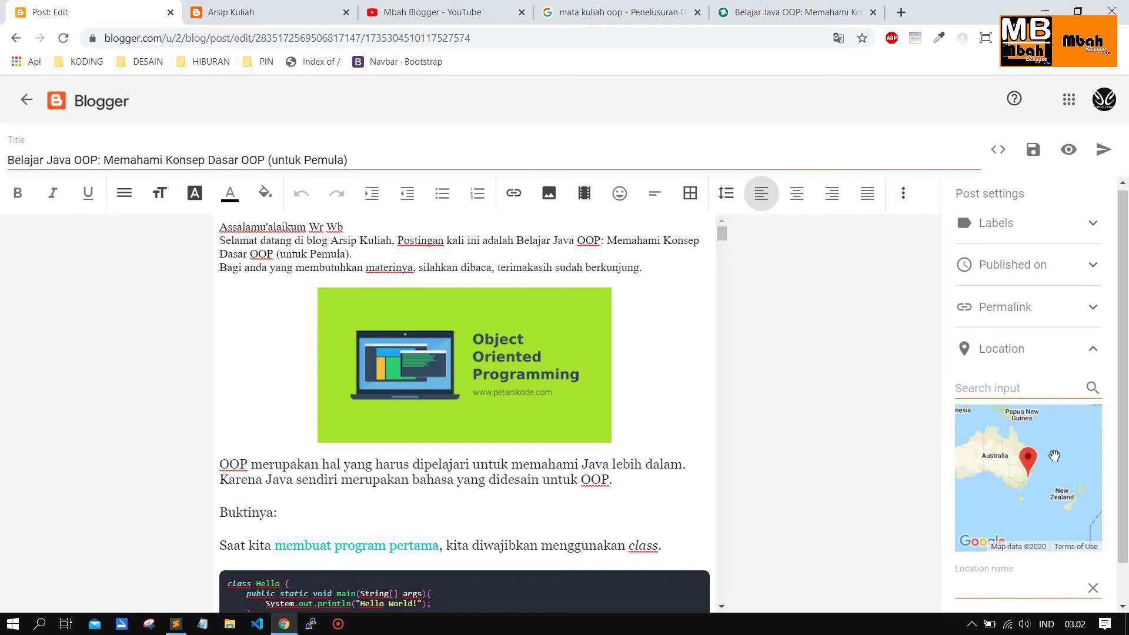
pyautogui.scroll(-2, 1054, 456)
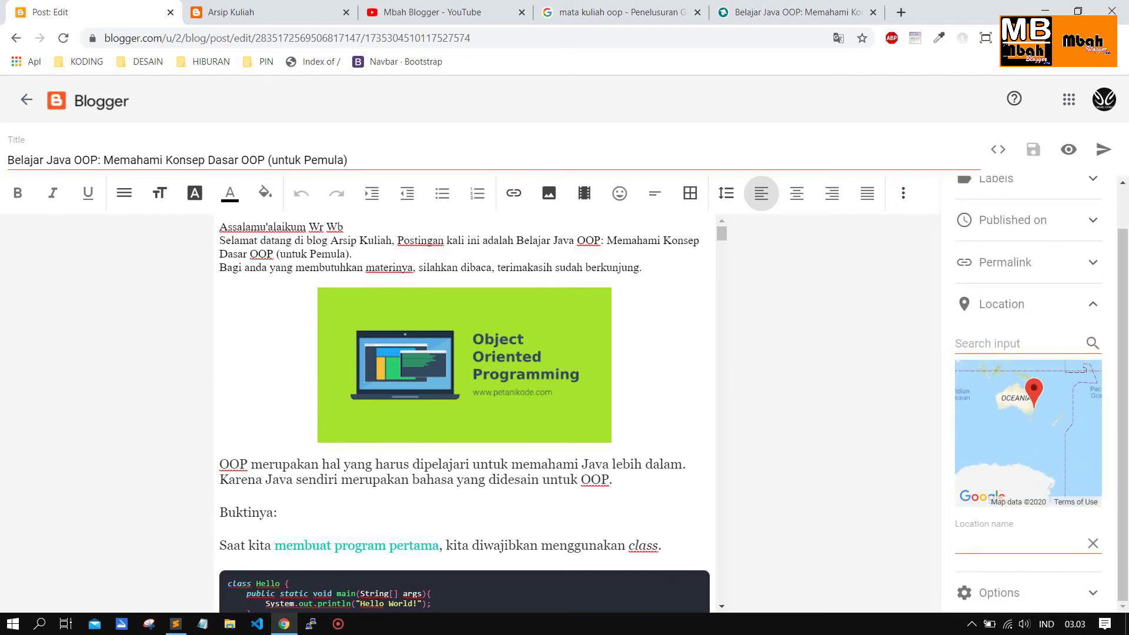
pyautogui.click(1018, 305)
# Preview the post, check its layout, code blocks and images, and return to the editor
pyautogui.scroll(-15, 477, 332)
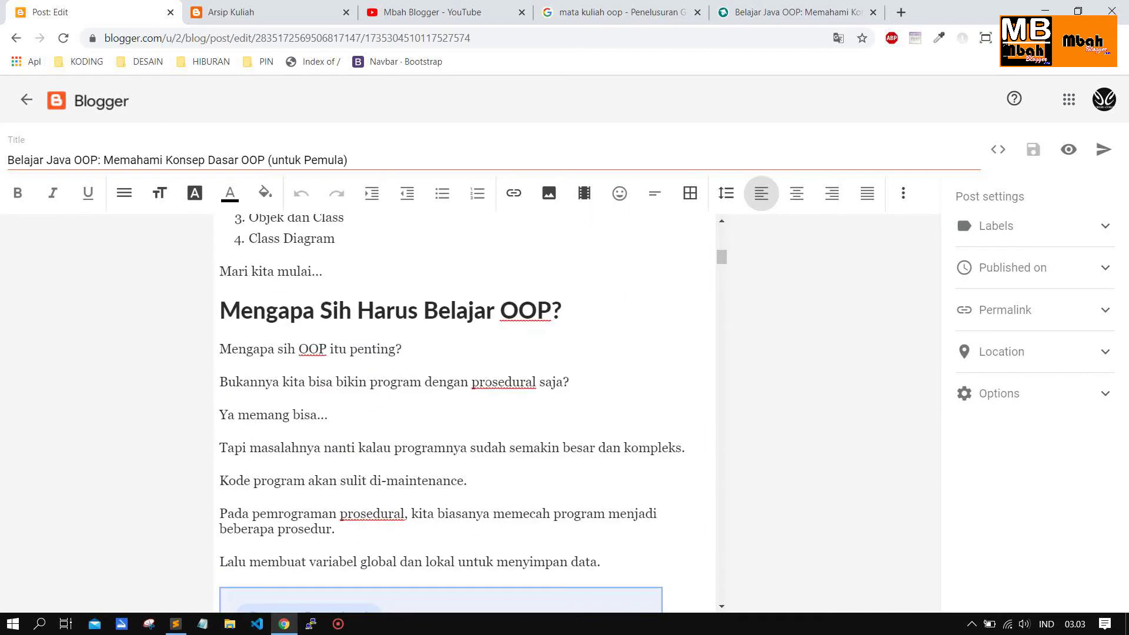
pyautogui.scroll(14, 477, 332)
pyautogui.scroll(2, 478, 332)
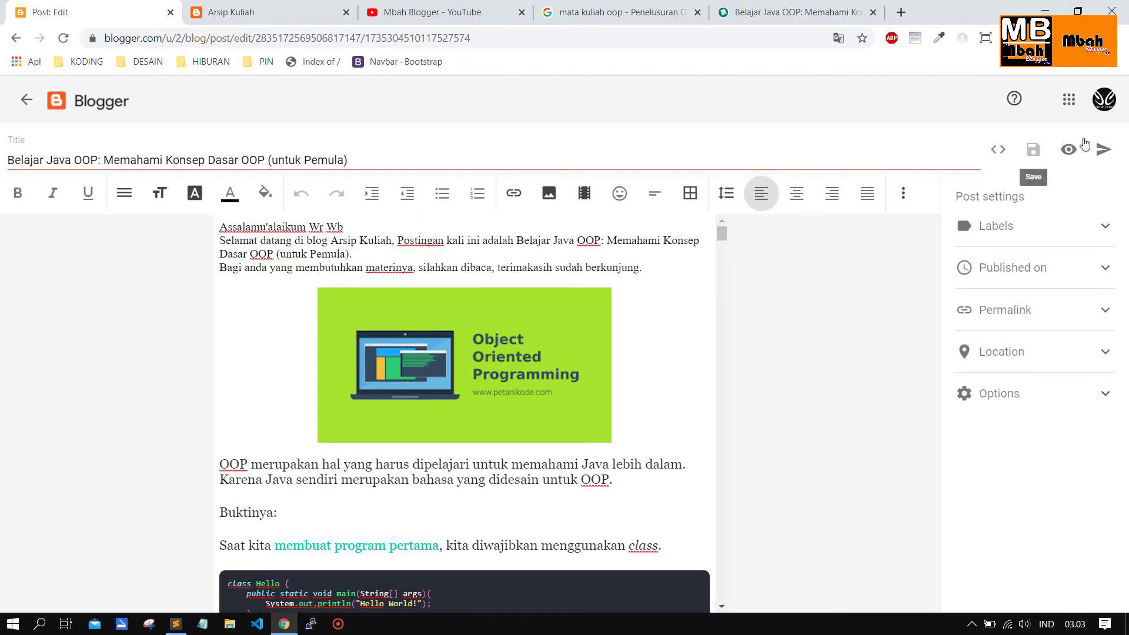
pyautogui.click(1069, 149)
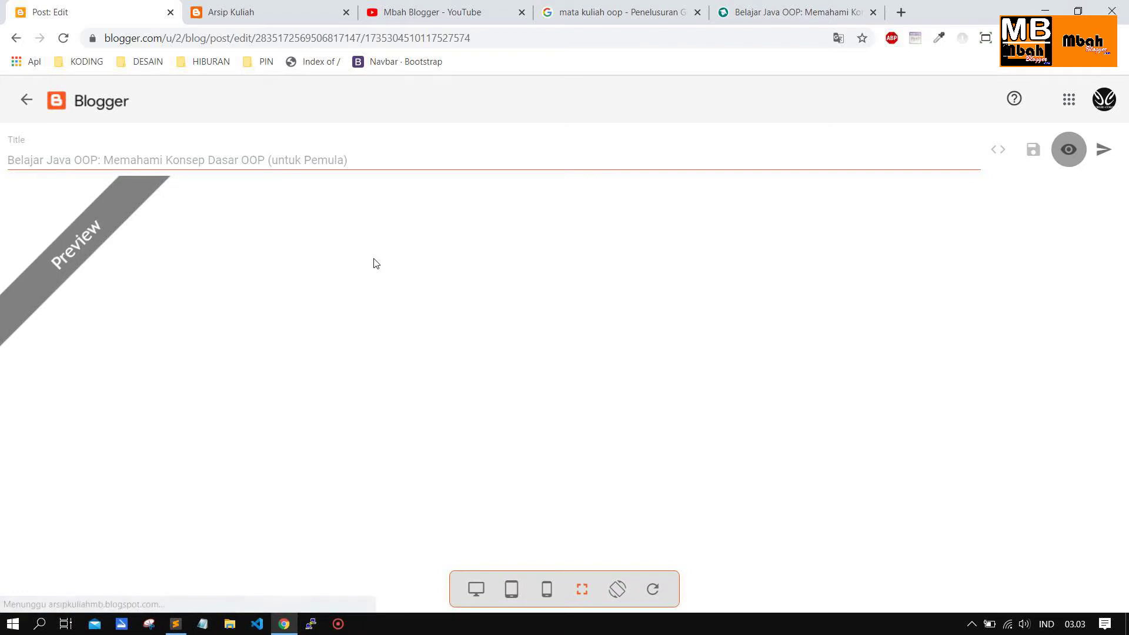
pyautogui.scroll(-7, 468, 266)
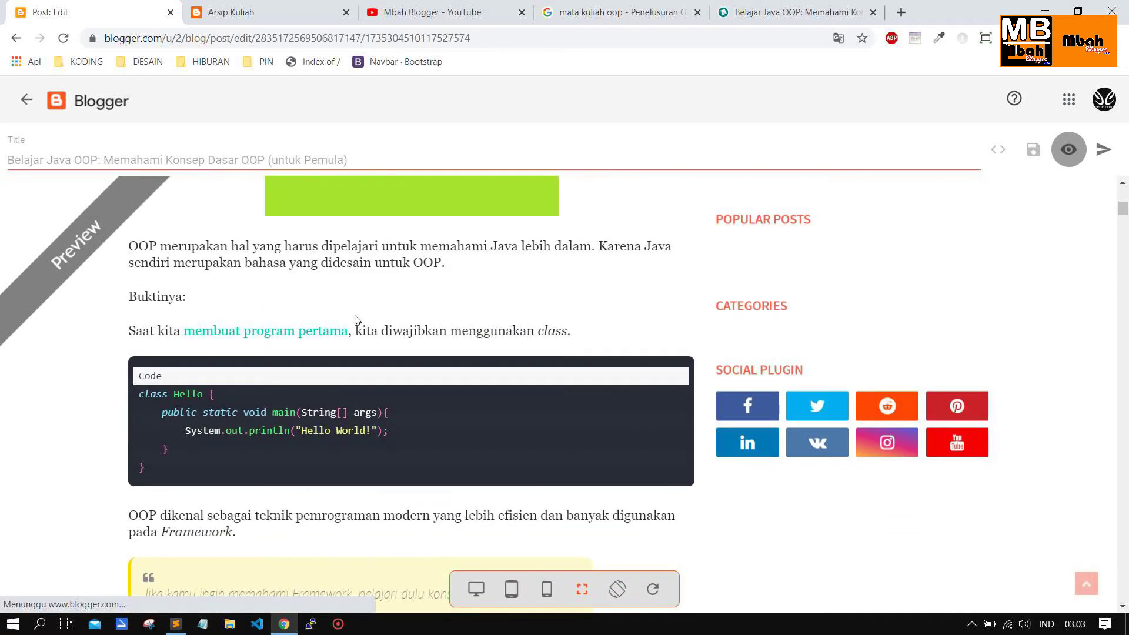
pyautogui.scroll(3, 354, 313)
pyautogui.scroll(6, 351, 312)
pyautogui.scroll(-16, 366, 309)
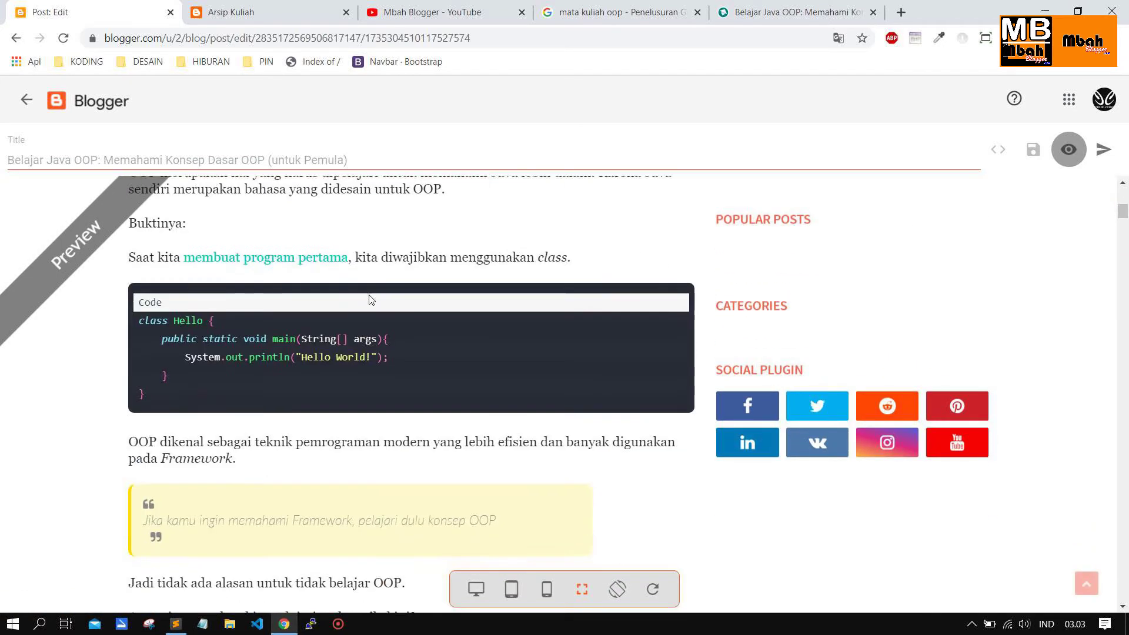
pyautogui.scroll(-20, 371, 306)
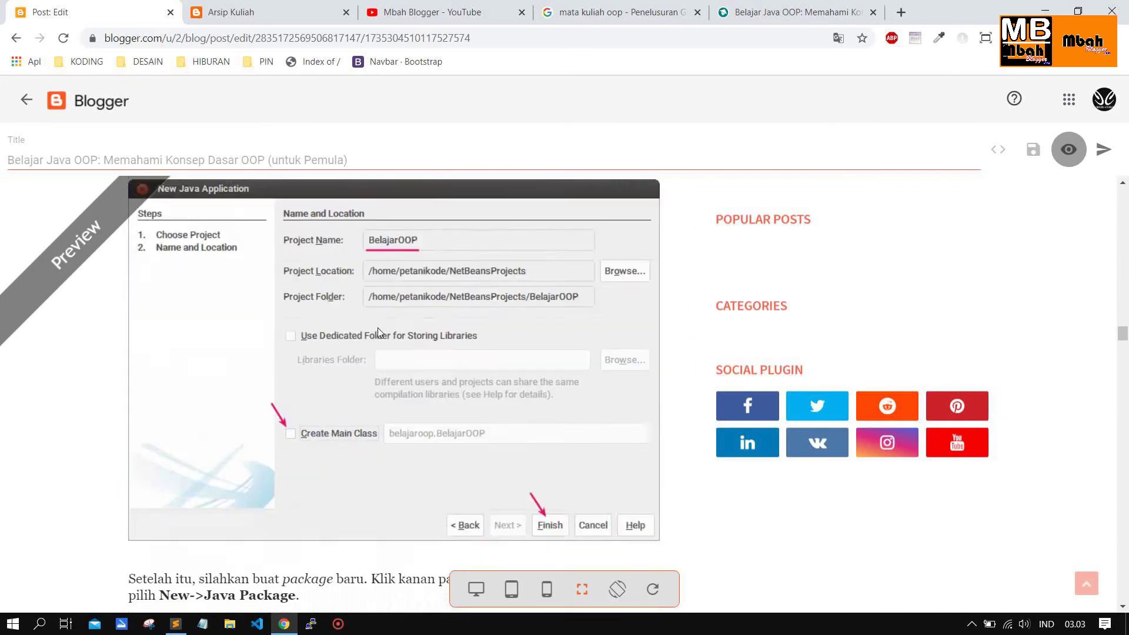
pyautogui.scroll(-20, 380, 330)
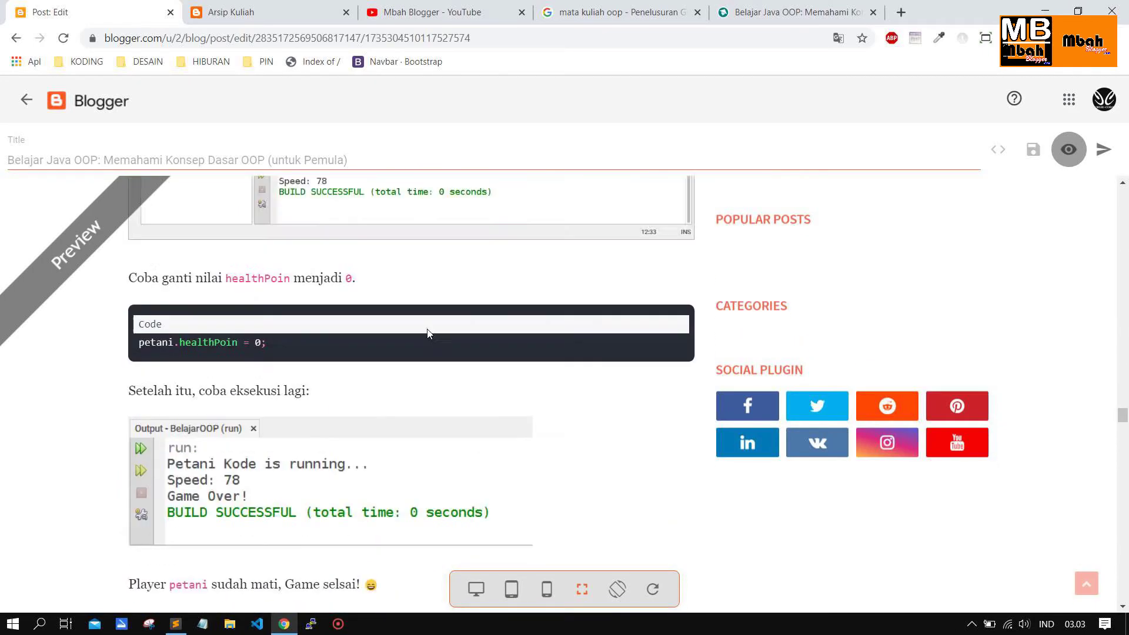
pyautogui.scroll(12, 499, 296)
pyautogui.scroll(15, 499, 296)
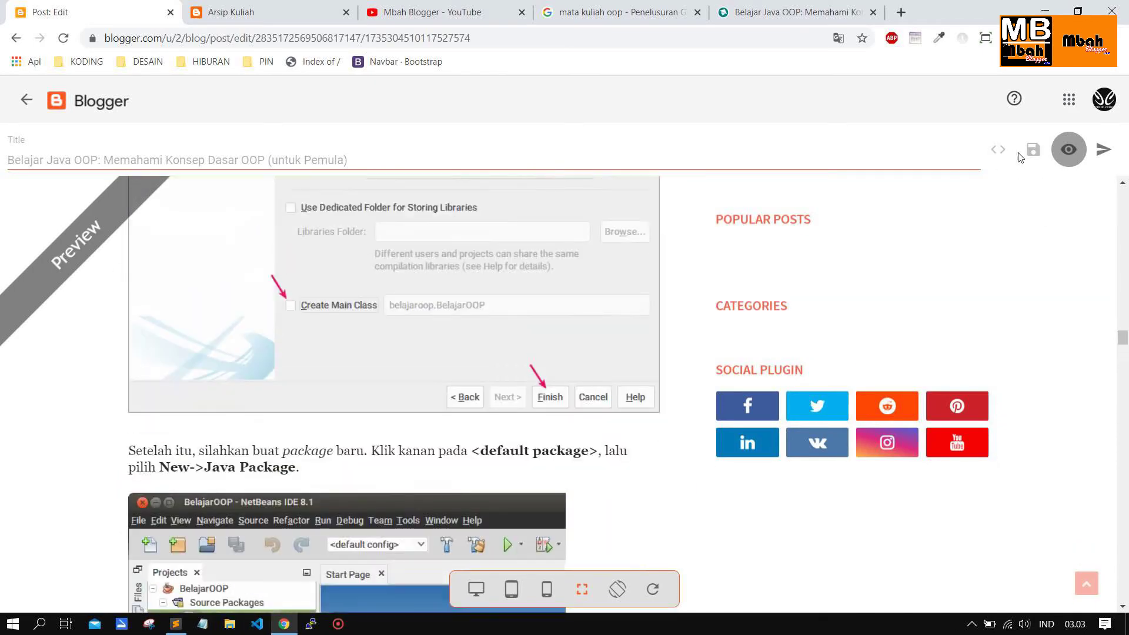
pyautogui.click(1069, 150)
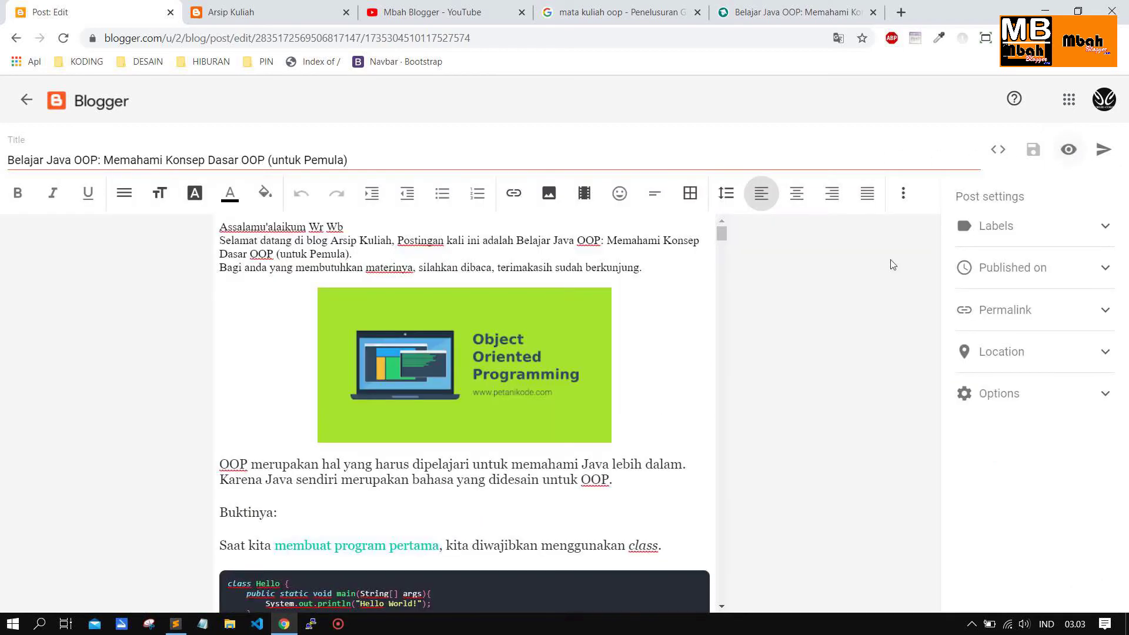
# Publish the Java OOP post to the blog
pyautogui.scroll(-4, 580, 317)
pyautogui.scroll(4, 581, 317)
pyautogui.scroll(-4, 580, 316)
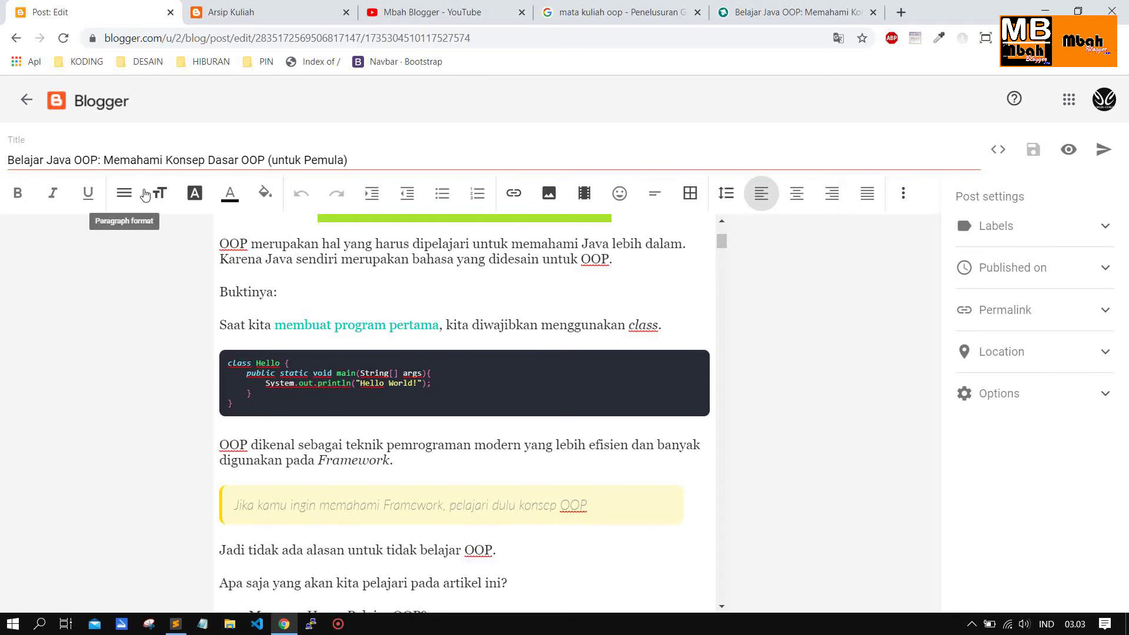
pyautogui.click(1105, 155)
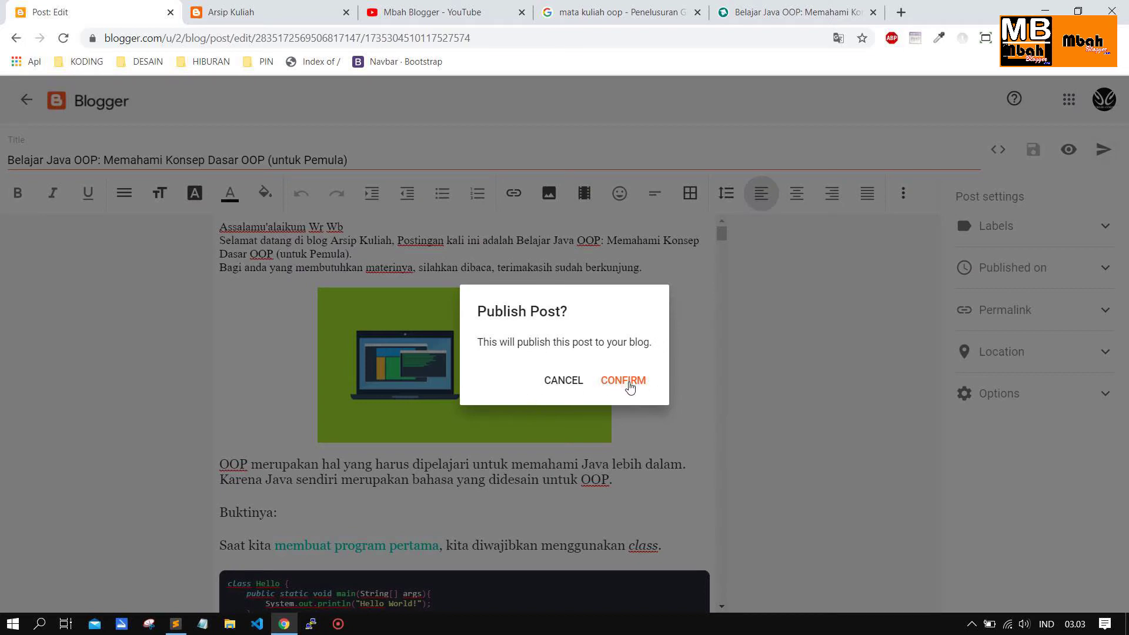
pyautogui.click(625, 383)
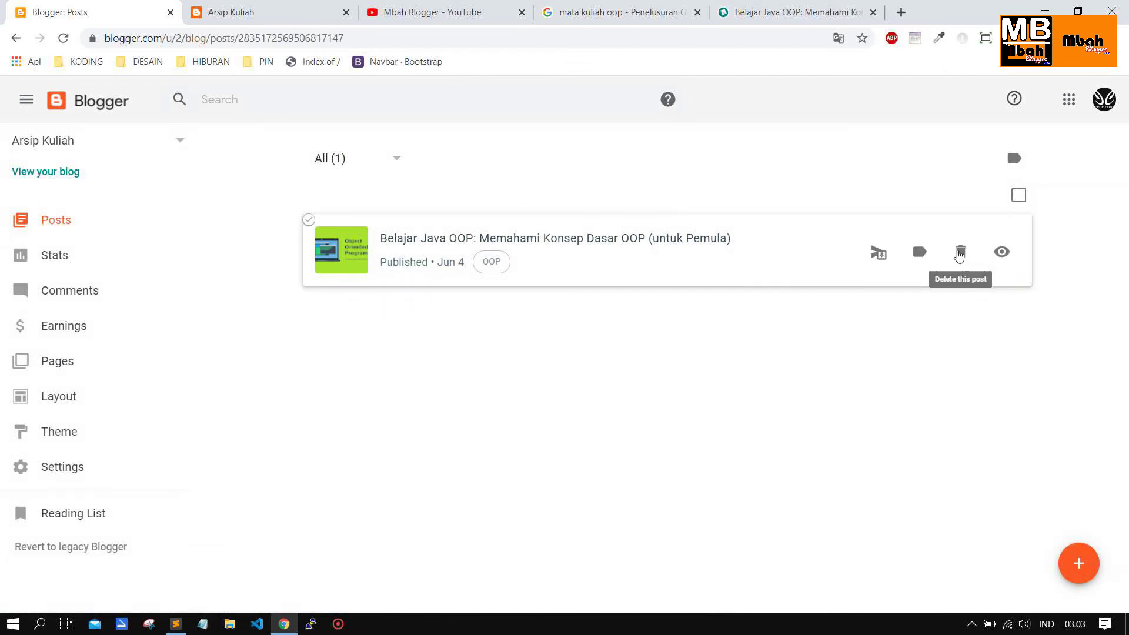
# Switch to the Arsip Kuliah blog page and reload it to check for the published post
pyautogui.click(272, 17)
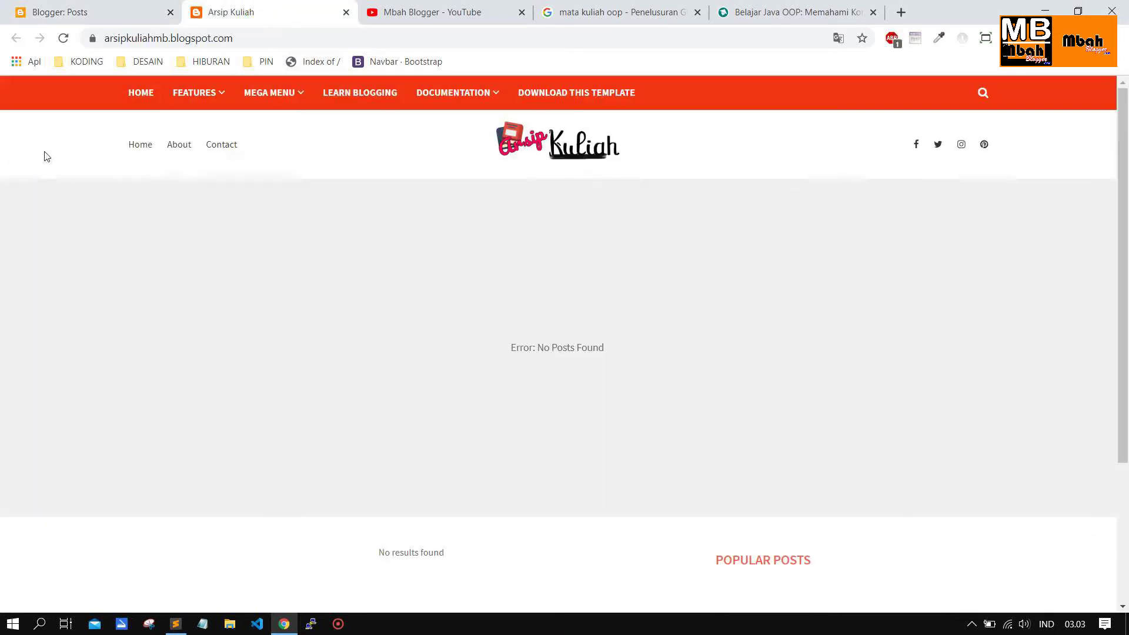
pyautogui.click(63, 42)
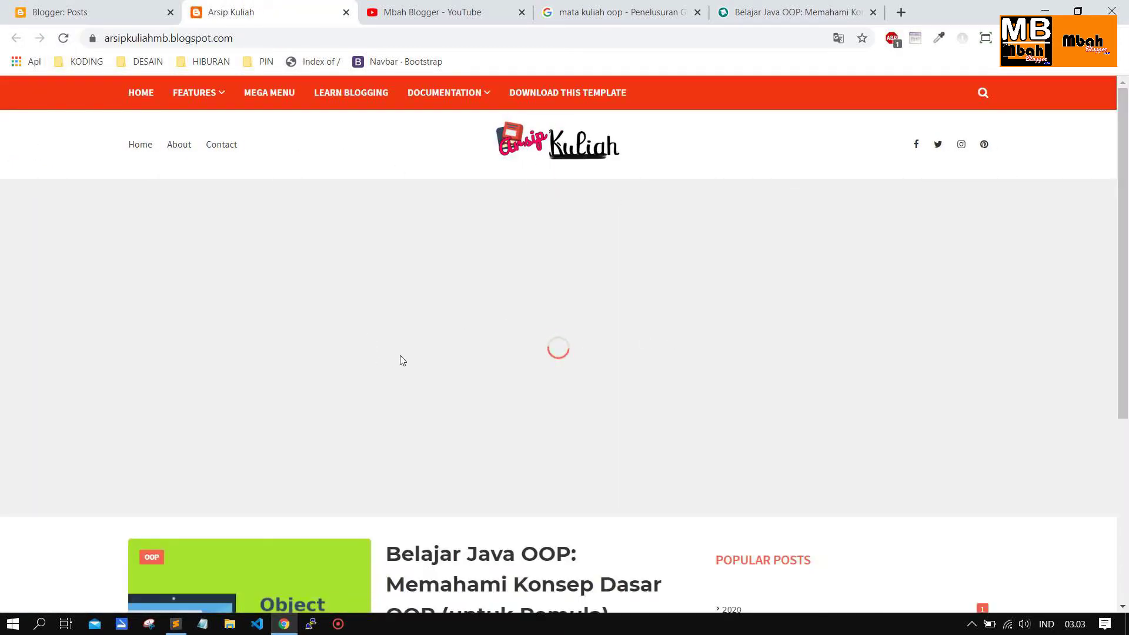
# Look over the blog home page's featured area and post list, reloading the page to check them again
pyautogui.scroll(-5, 462, 379)
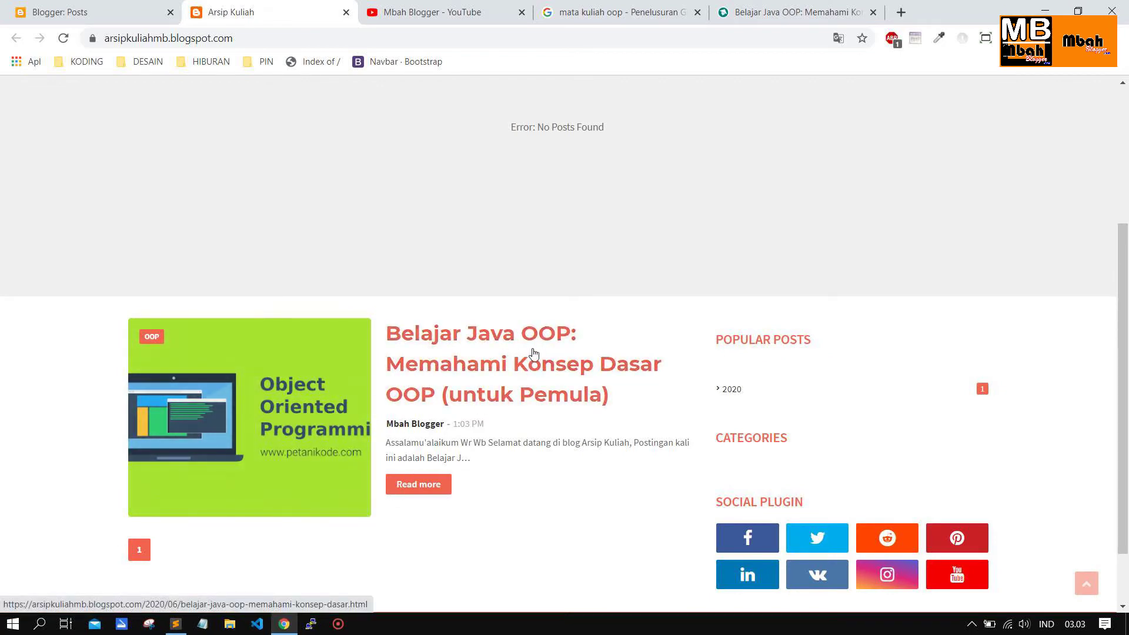
pyautogui.scroll(4, 533, 367)
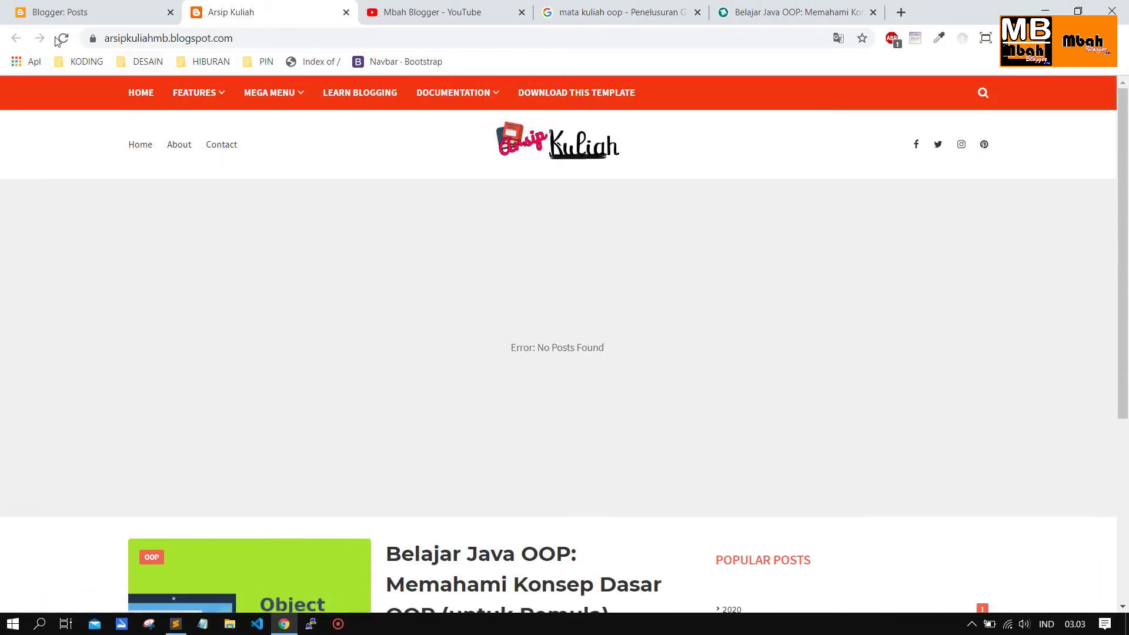
pyautogui.click(63, 39)
pyautogui.scroll(-4, 456, 422)
pyautogui.scroll(4, 457, 432)
pyautogui.scroll(-4, 457, 427)
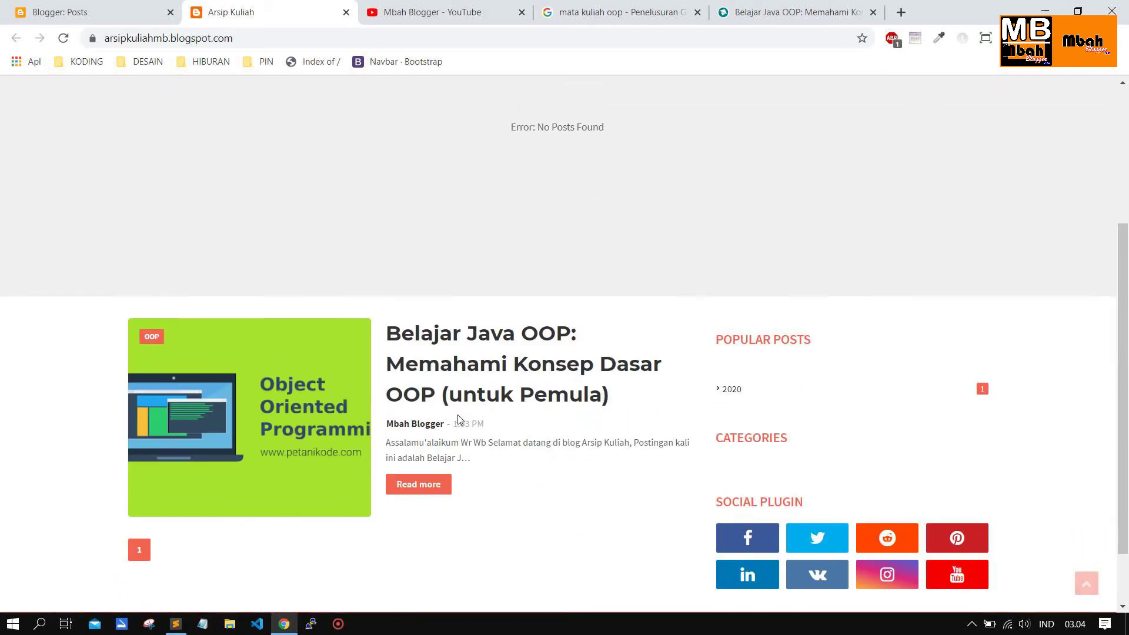
# Open the published Java OOP post from the home page and review its text, code blocks and images through to the end
pyautogui.click(456, 382)
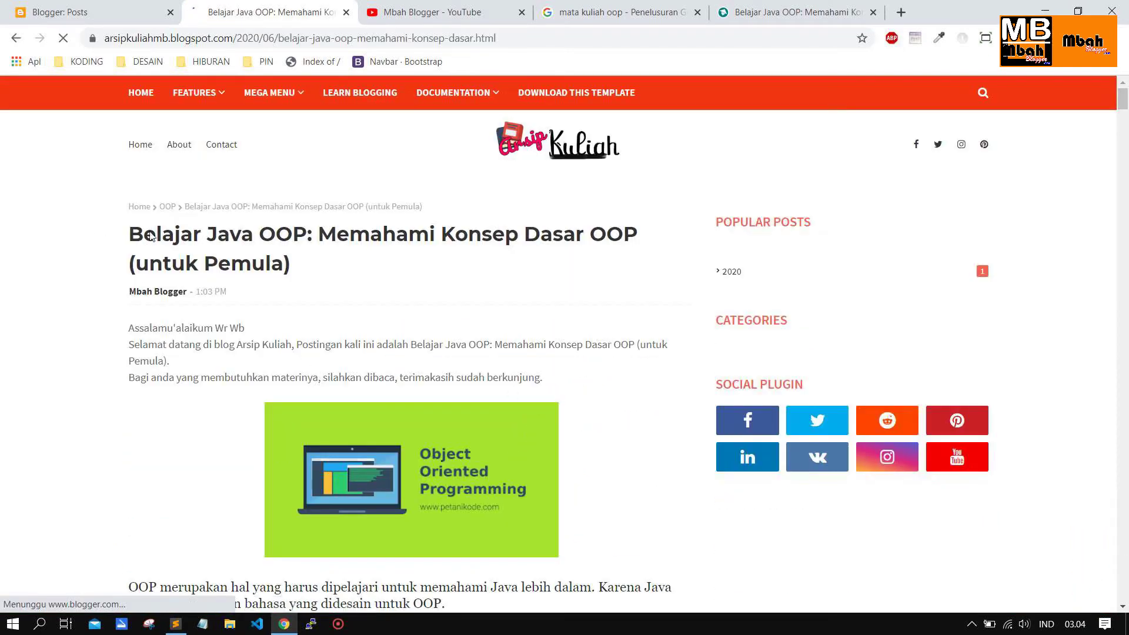
pyautogui.scroll(-8, 403, 335)
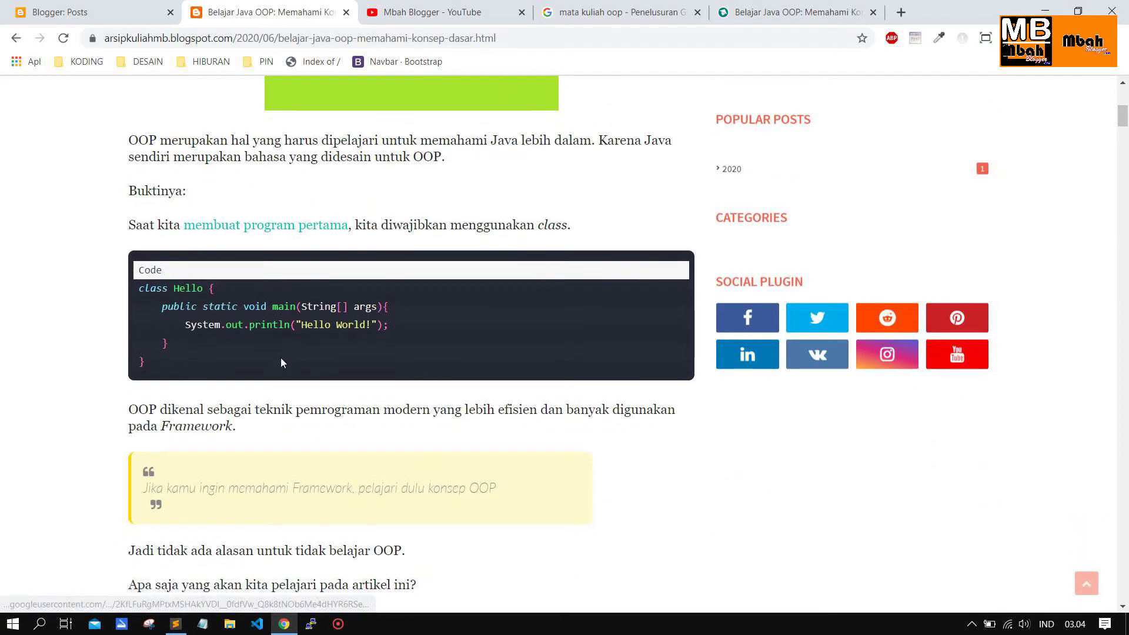
pyautogui.scroll(-20, 282, 363)
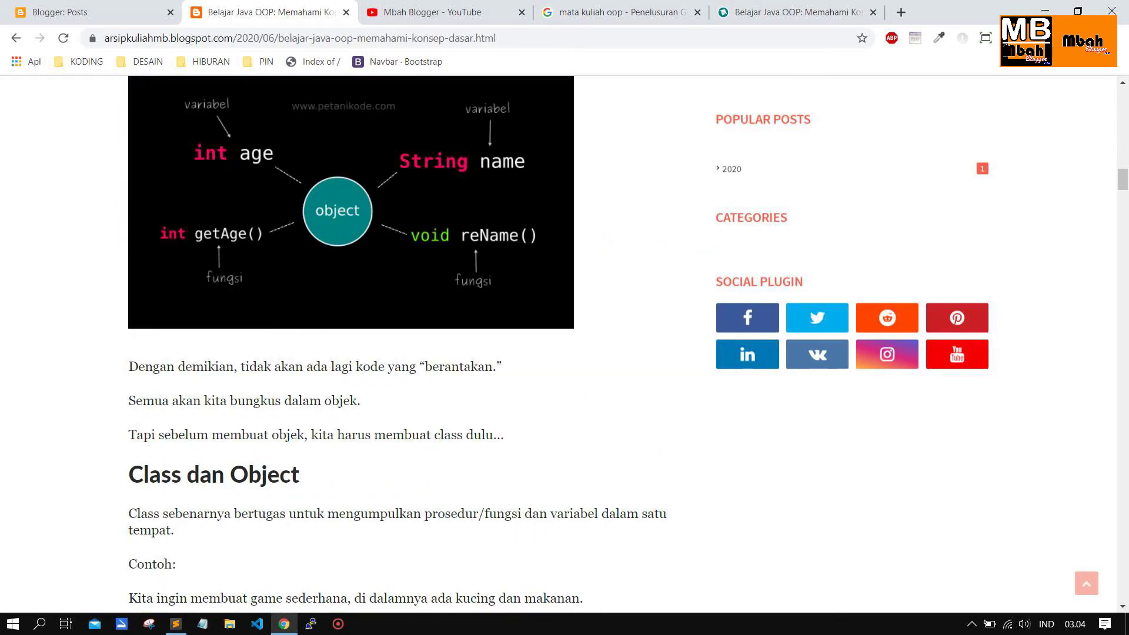
pyautogui.scroll(-20, 360, 376)
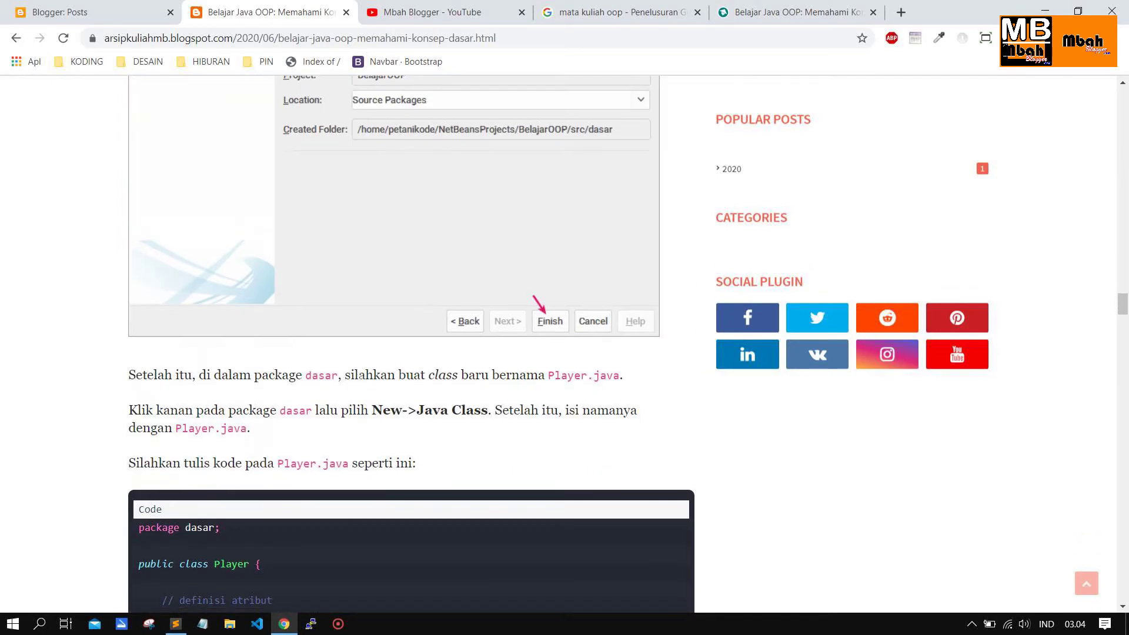
pyautogui.scroll(-20, 360, 376)
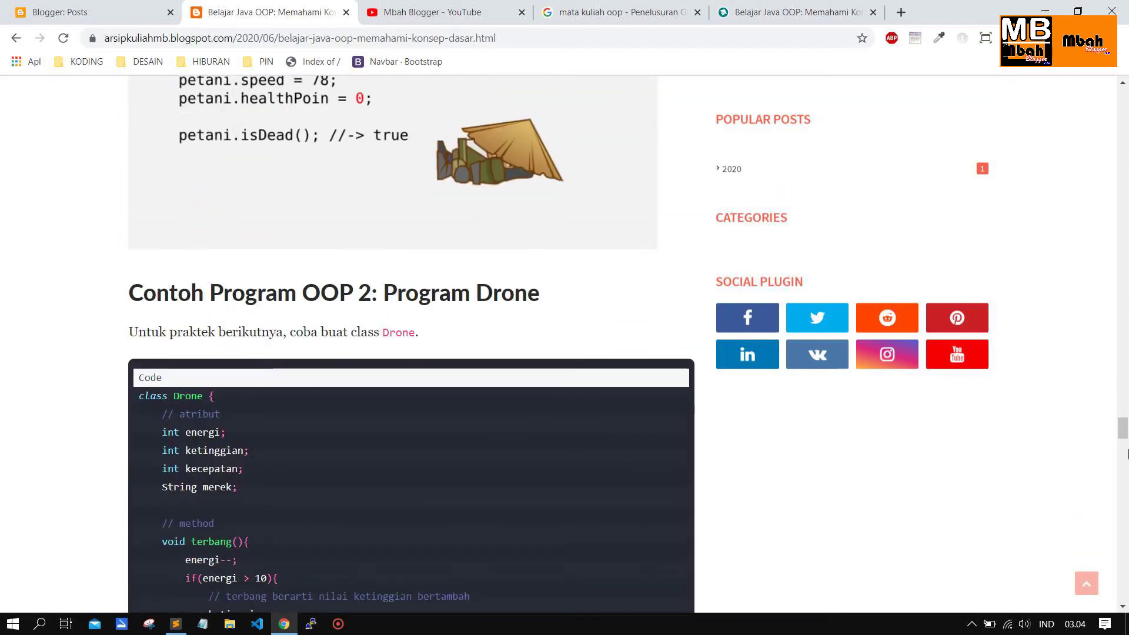
pyautogui.moveTo(1127, 453); pyautogui.dragTo(1098, 613)
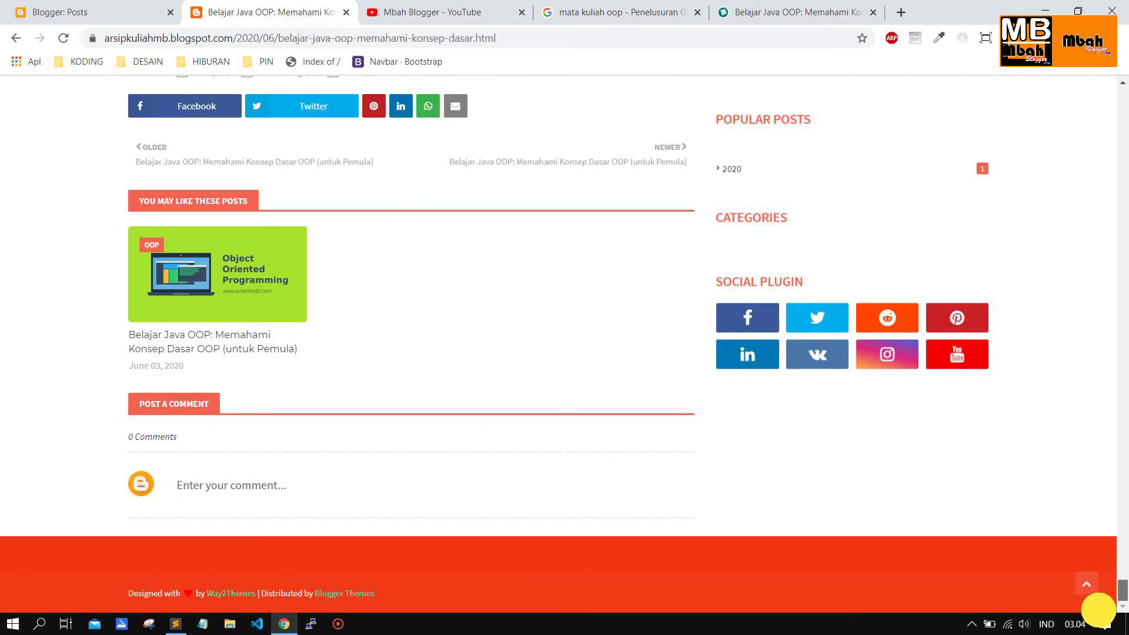
# Expand the comment form under the post, inspect its options, and return to the start of the post
pyautogui.click(177, 492)
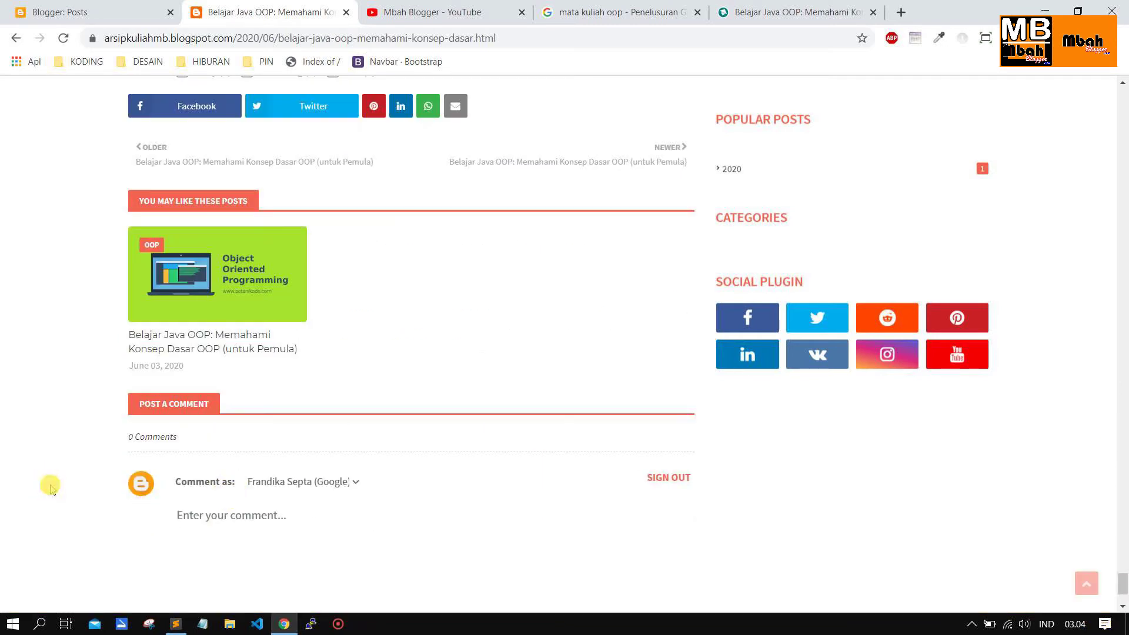
pyautogui.scroll(-3, 219, 488)
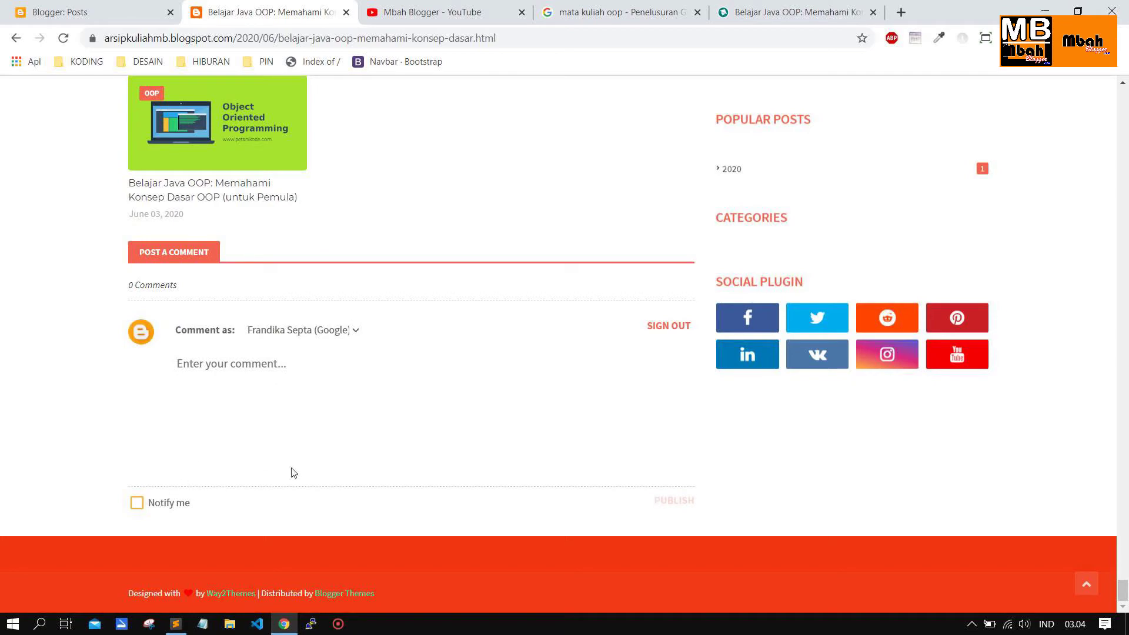
pyautogui.scroll(20, 526, 418)
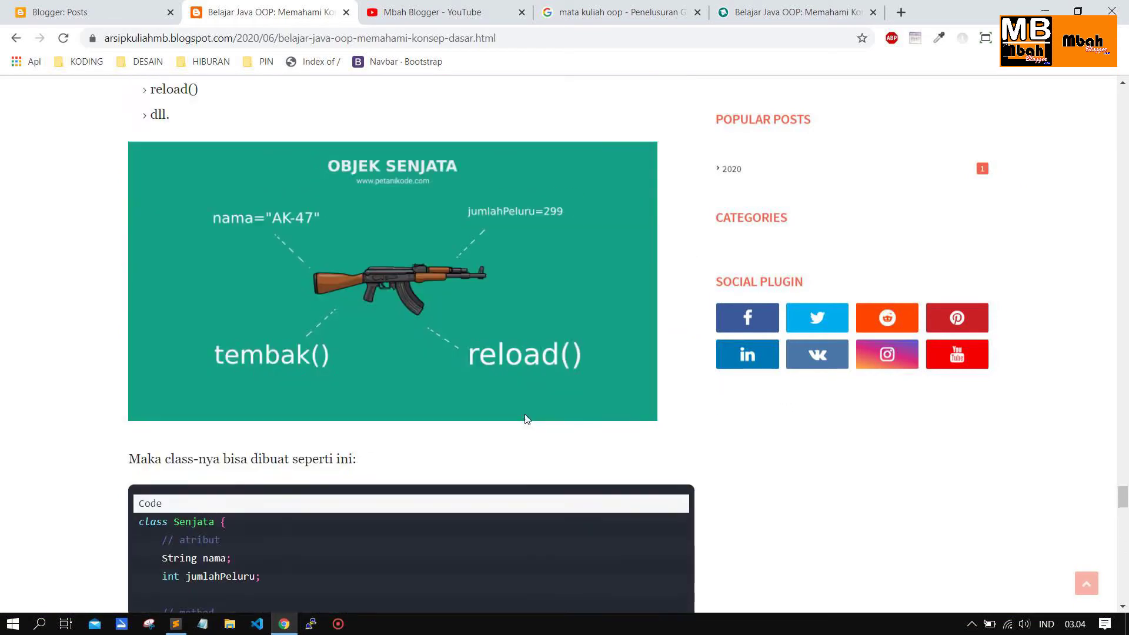
pyautogui.scroll(7, 526, 419)
pyautogui.moveTo(1123, 482); pyautogui.dragTo(1122, 72)
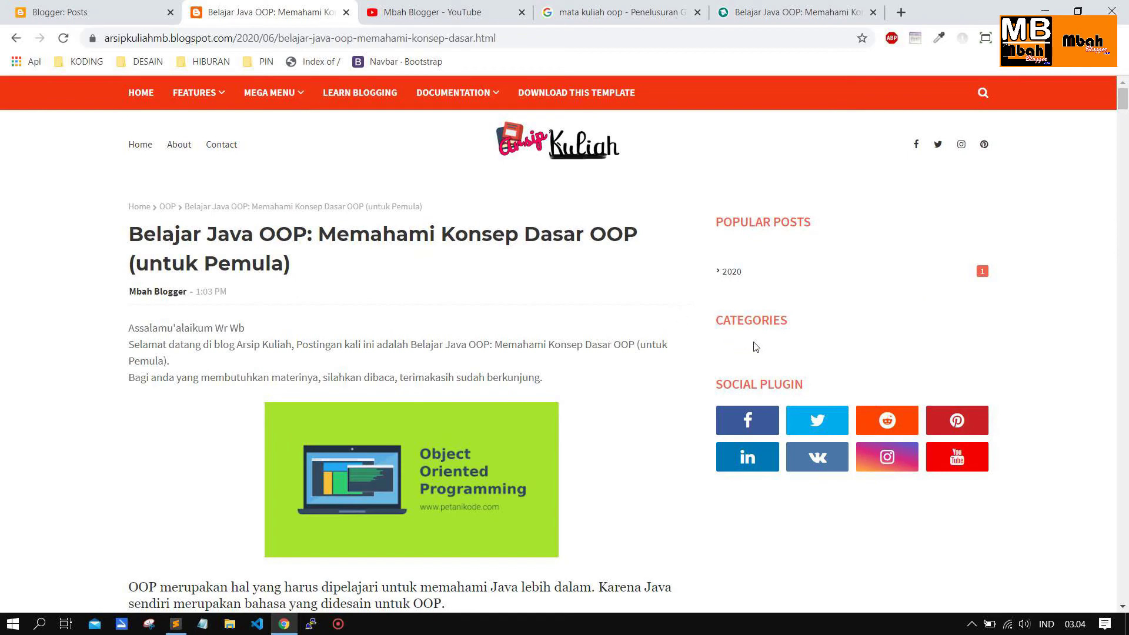
# View the blog's 2020 archive, return to the home page, and examine its featured area and post list
pyautogui.click(726, 274)
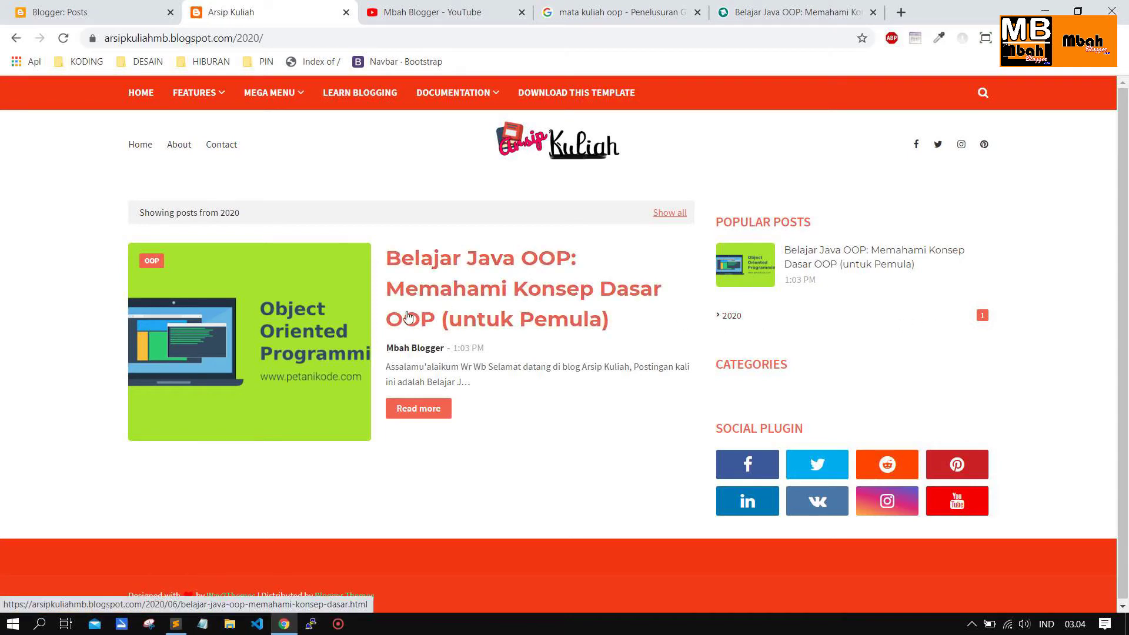
pyautogui.click(140, 145)
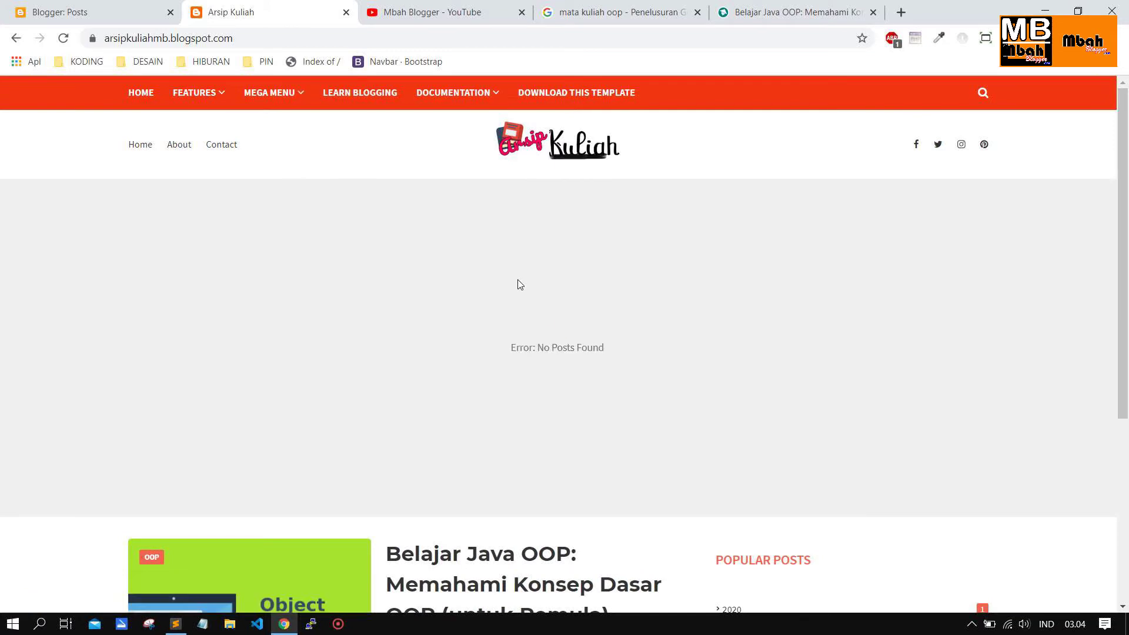
pyautogui.scroll(-4, 518, 283)
pyautogui.scroll(-1, 517, 289)
pyautogui.scroll(5, 517, 290)
pyautogui.click(128, 92)
pyautogui.scroll(-5, 553, 229)
pyautogui.scroll(5, 547, 259)
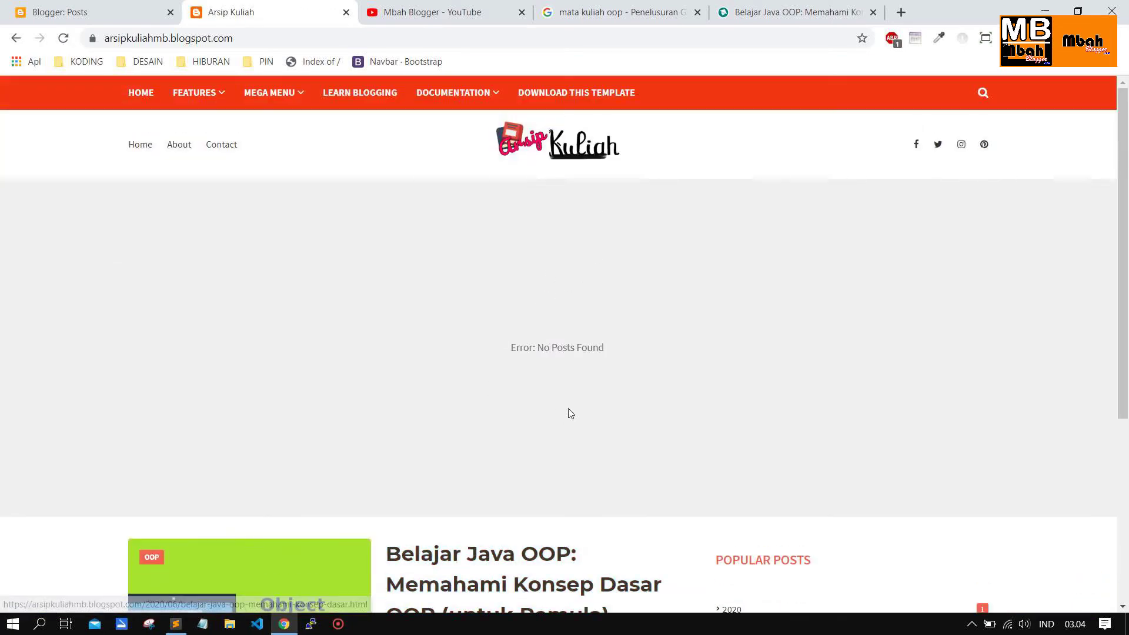
pyautogui.moveTo(611, 351); pyautogui.dragTo(537, 347)
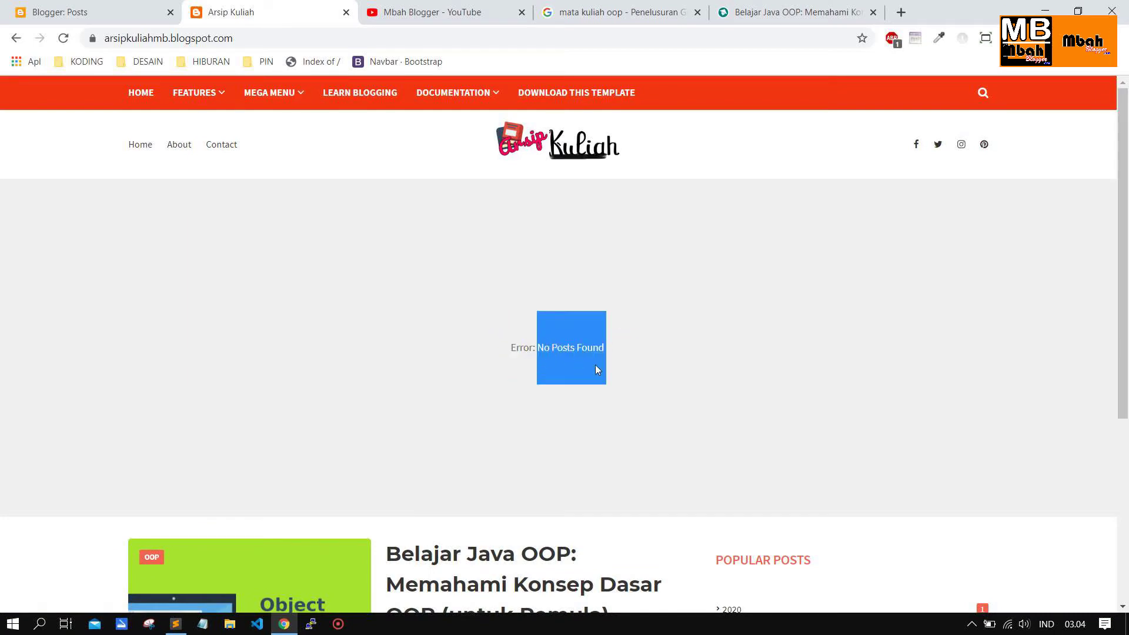
# Open the blog again from the Blogger dashboard and examine the home page's featured area, post list and sidebar gadgets
pyautogui.click(92, 6)
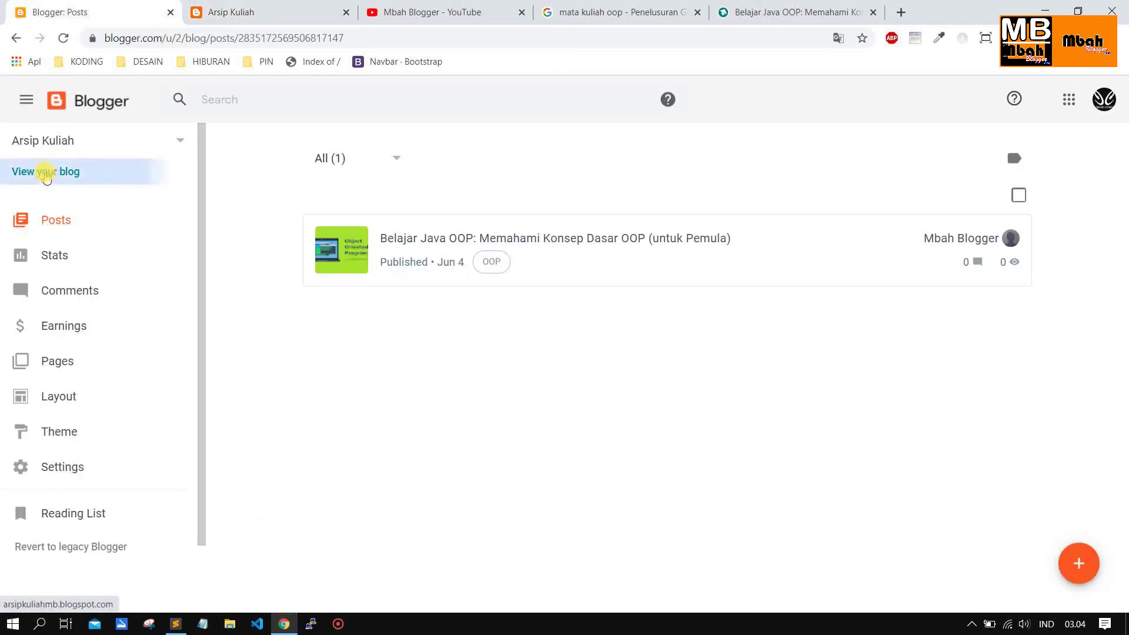
pyautogui.click(43, 171)
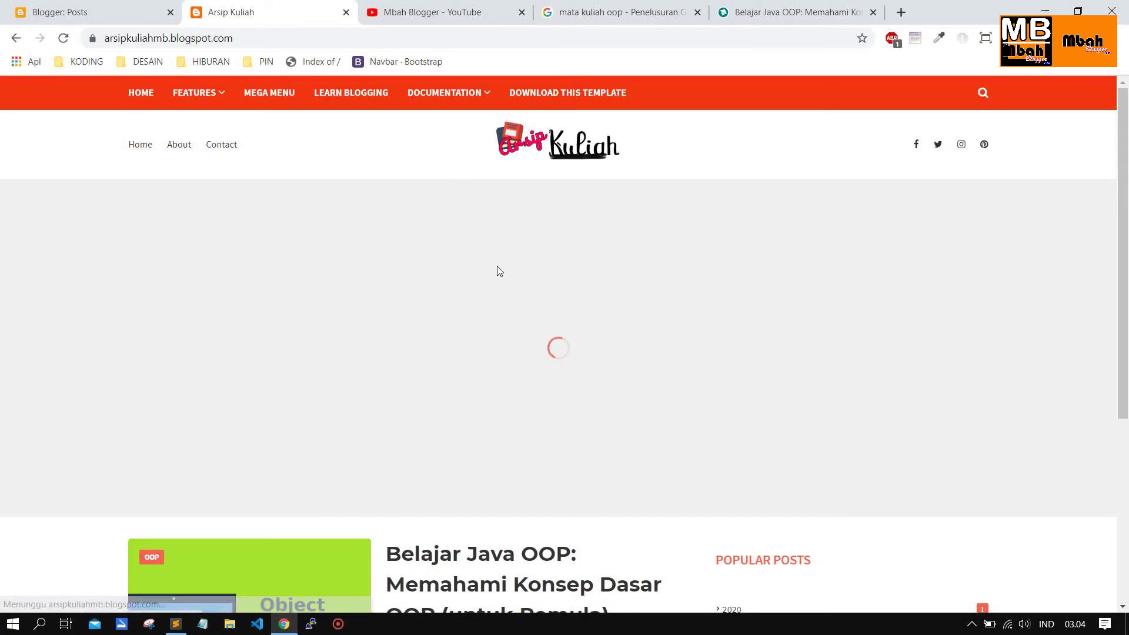
pyautogui.scroll(-5, 497, 270)
pyautogui.scroll(5, 529, 323)
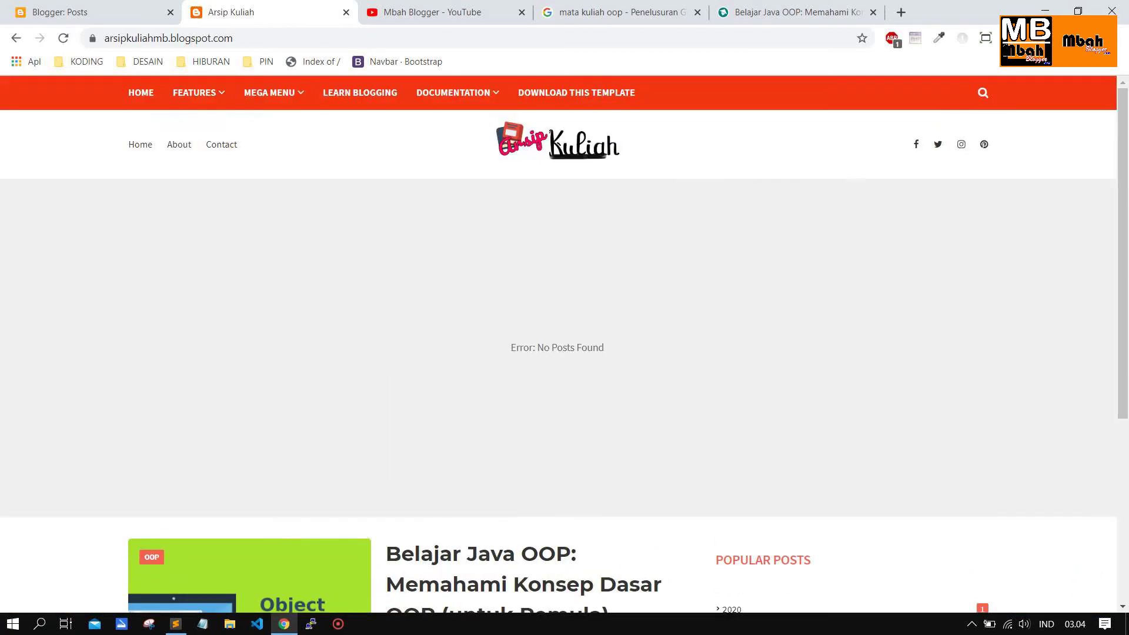
pyautogui.scroll(-2, 560, 378)
pyautogui.scroll(2, 564, 361)
pyautogui.scroll(-5, 566, 321)
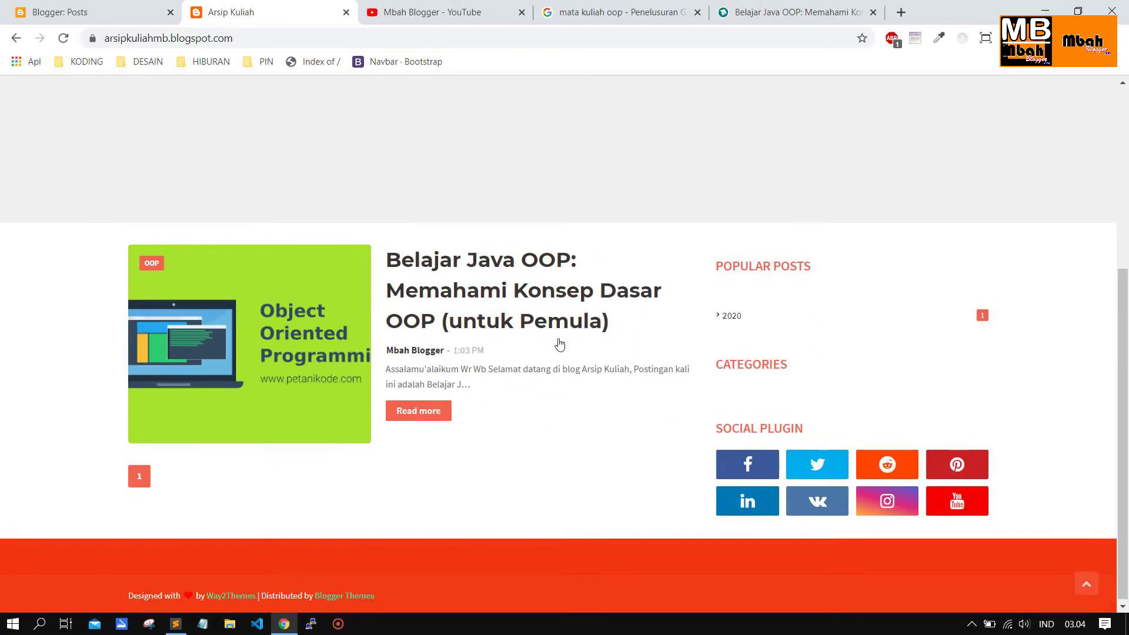
pyautogui.scroll(5, 564, 306)
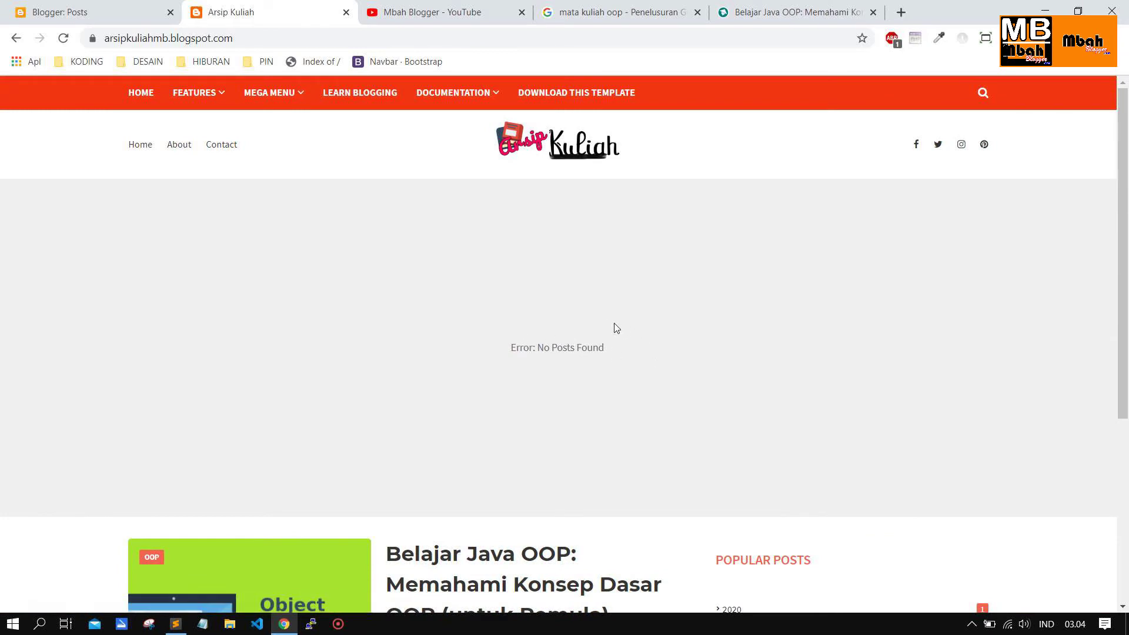
pyautogui.moveTo(620, 350); pyautogui.dragTo(453, 342)
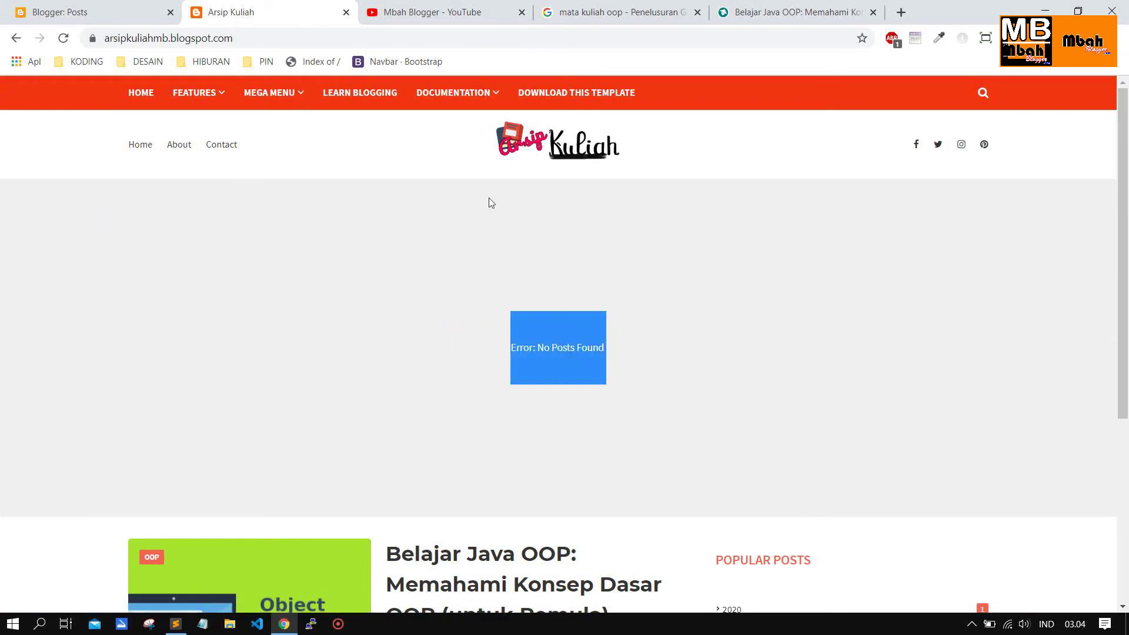
pyautogui.click(562, 341)
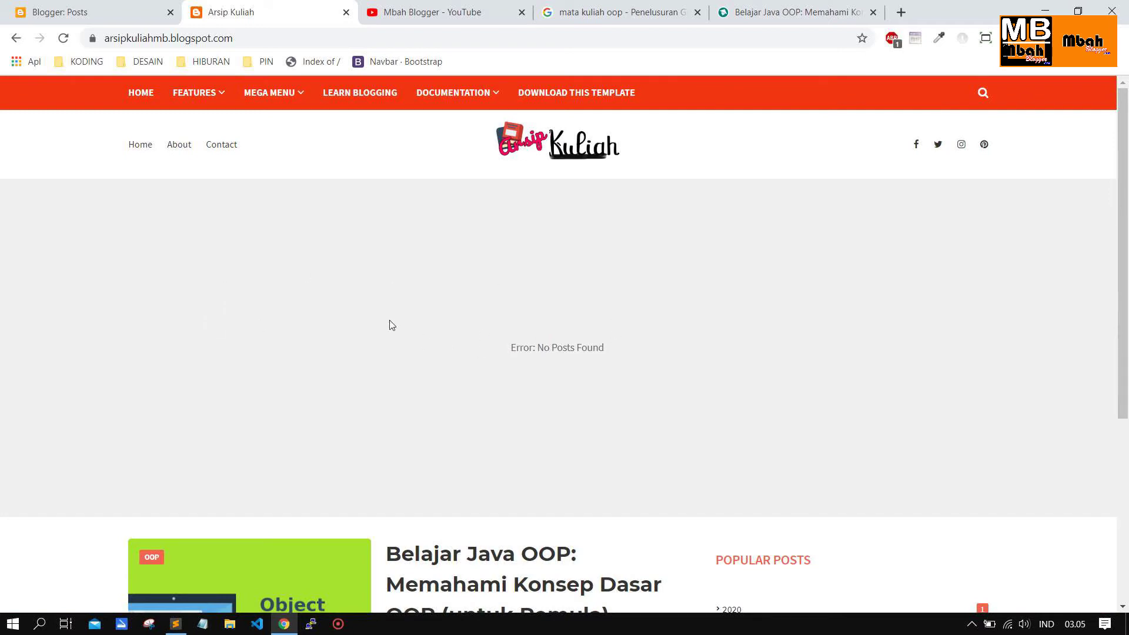
pyautogui.scroll(-5, 504, 334)
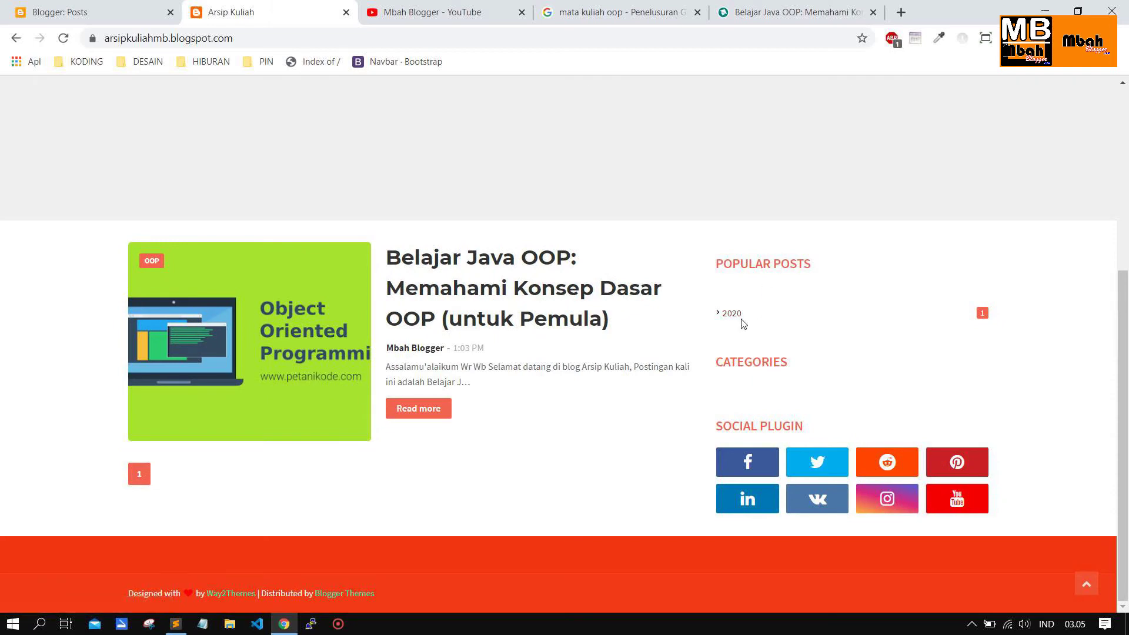
# In the Blogger layout settings, remove the Popular Posts gadget from Sidebar Right (A)
pyautogui.click(88, 11)
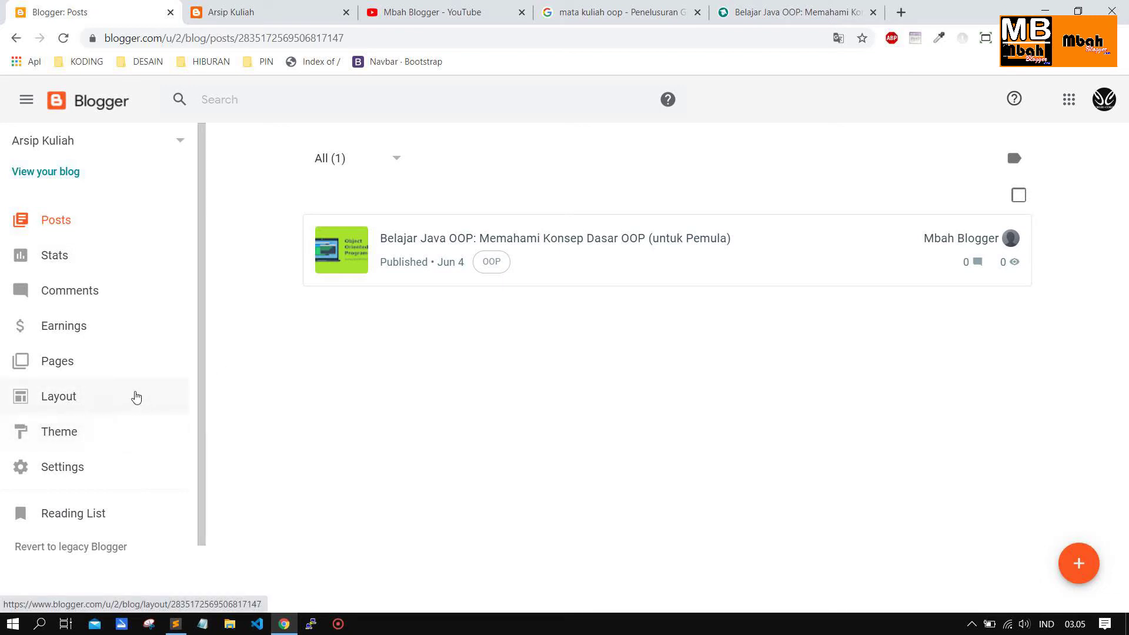
pyautogui.click(62, 406)
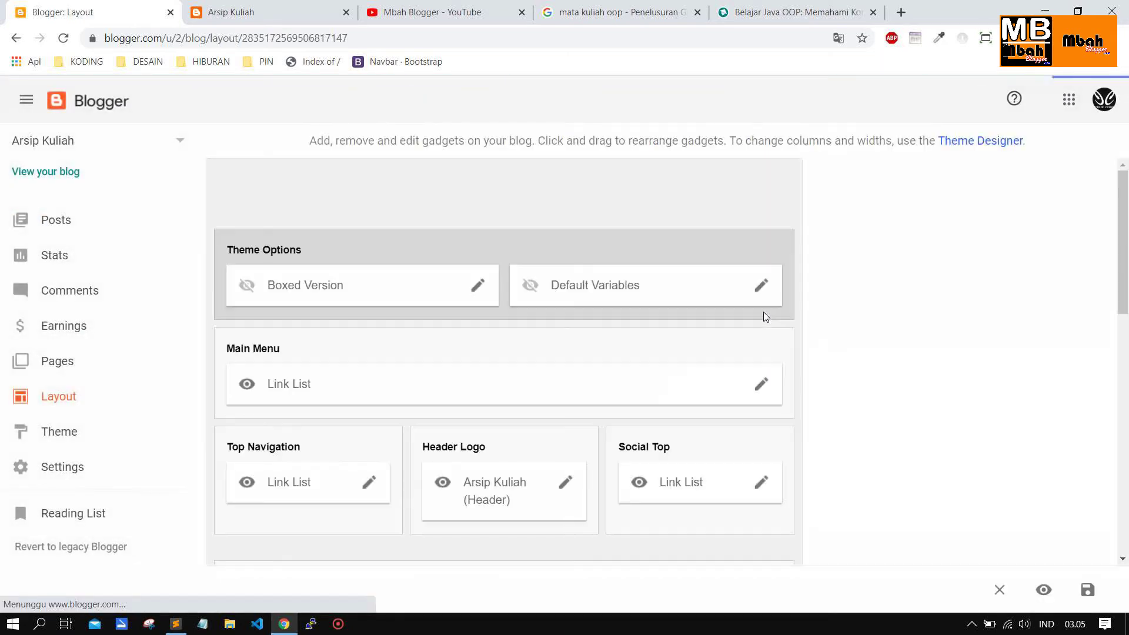
pyautogui.scroll(-9, 735, 283)
pyautogui.scroll(3, 718, 272)
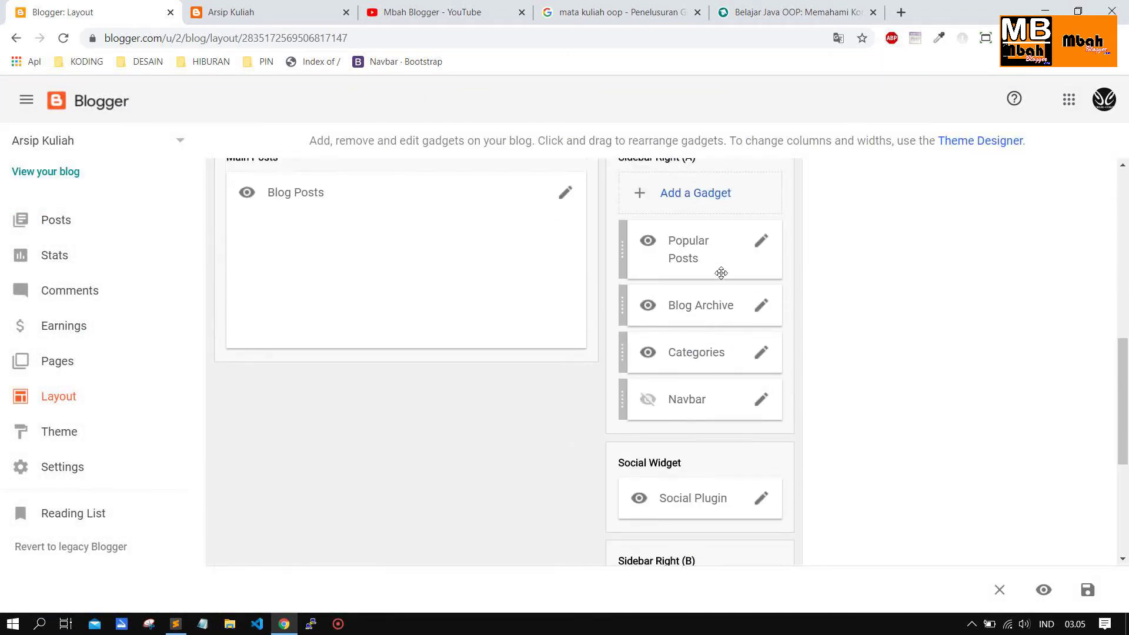
pyautogui.click(760, 271)
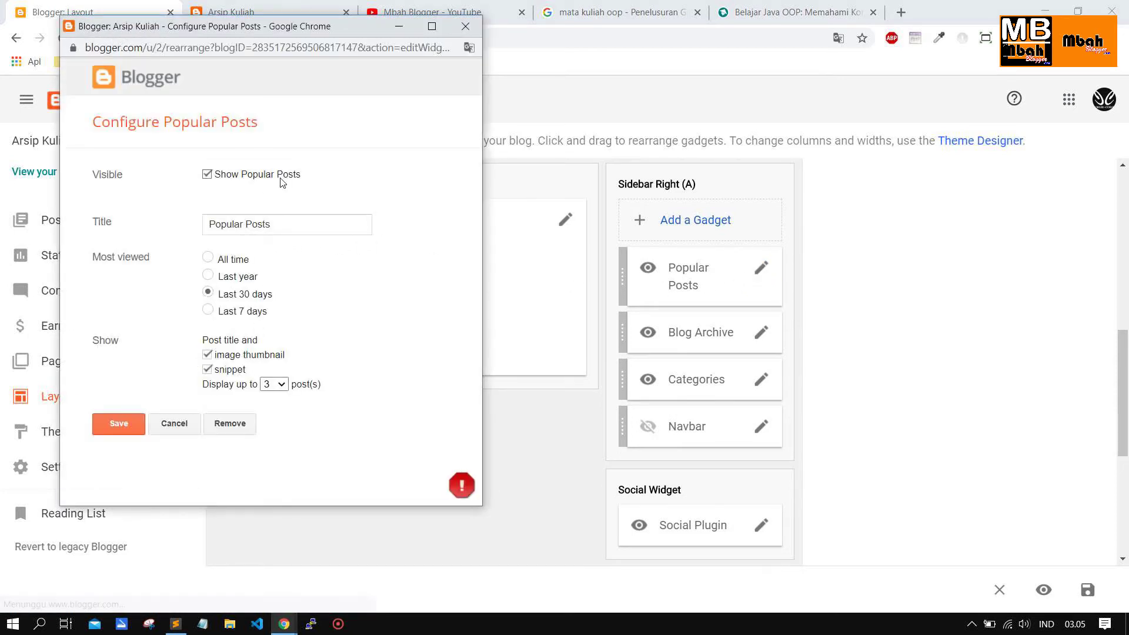
pyautogui.click(223, 433)
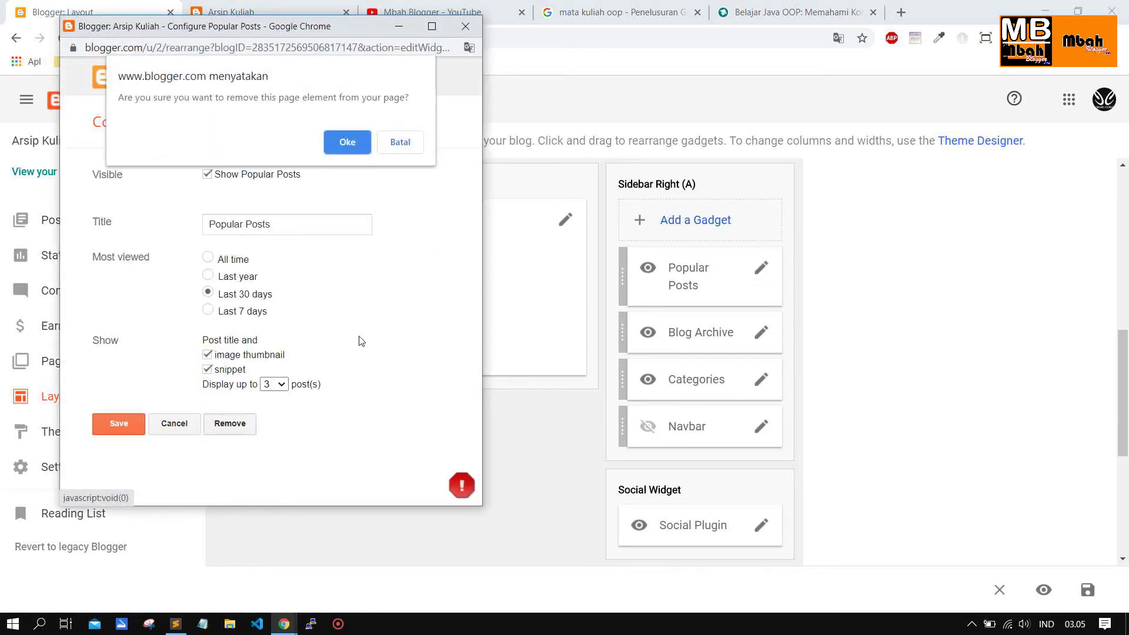
pyautogui.click(347, 142)
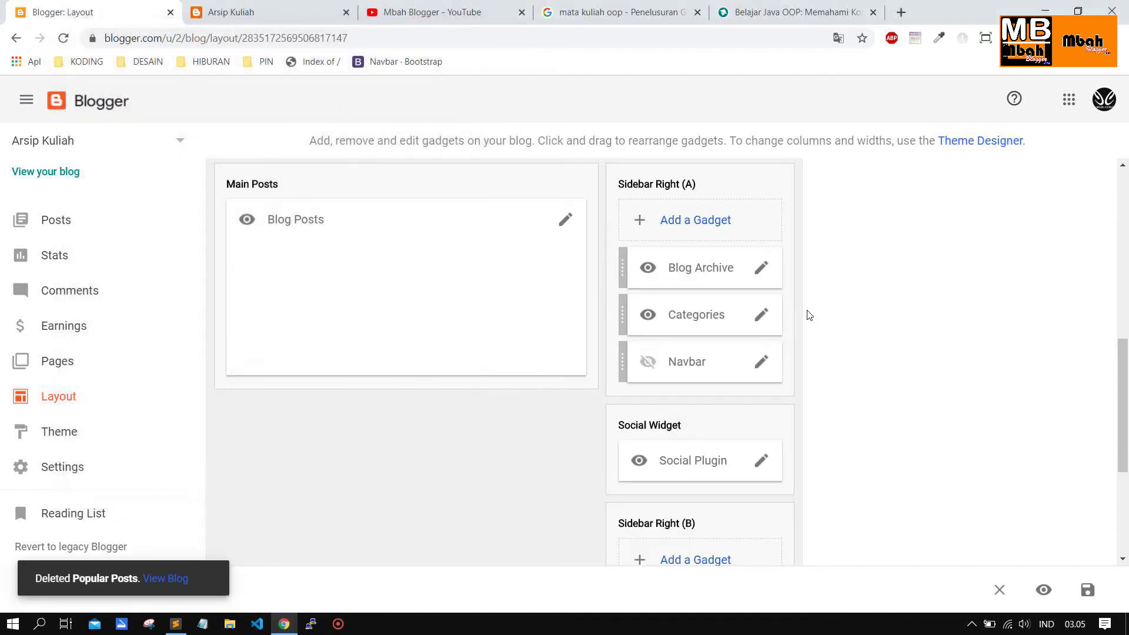
# Open the Blog Archive gadget's settings in Sidebar Right (A) and set its title to "Blog Arsip"
pyautogui.click(761, 267)
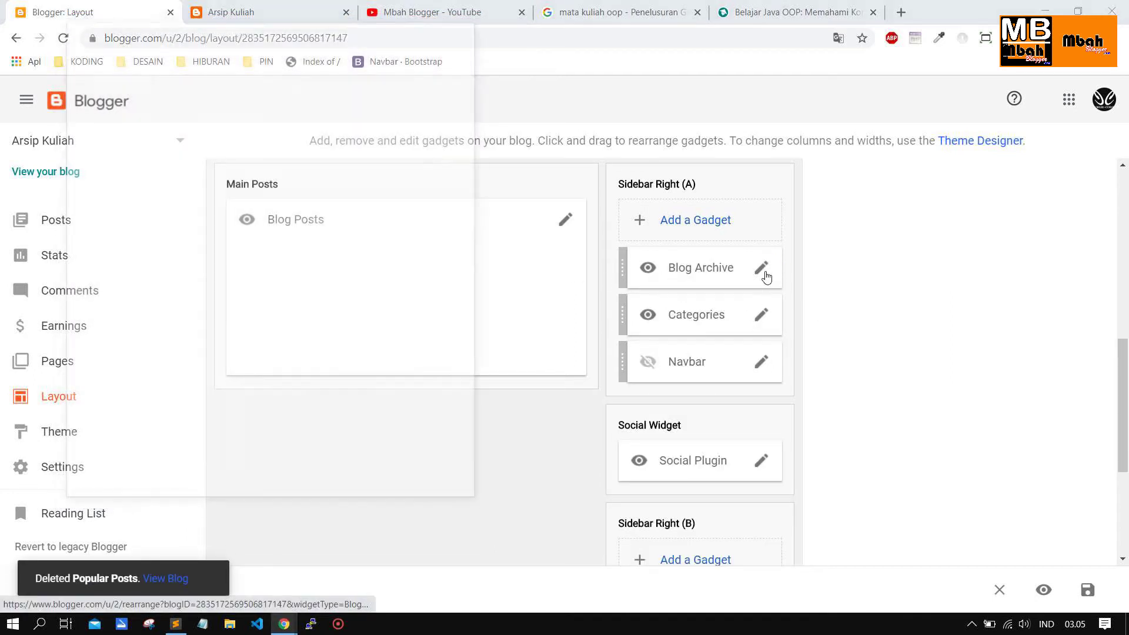
pyautogui.click(268, 222)
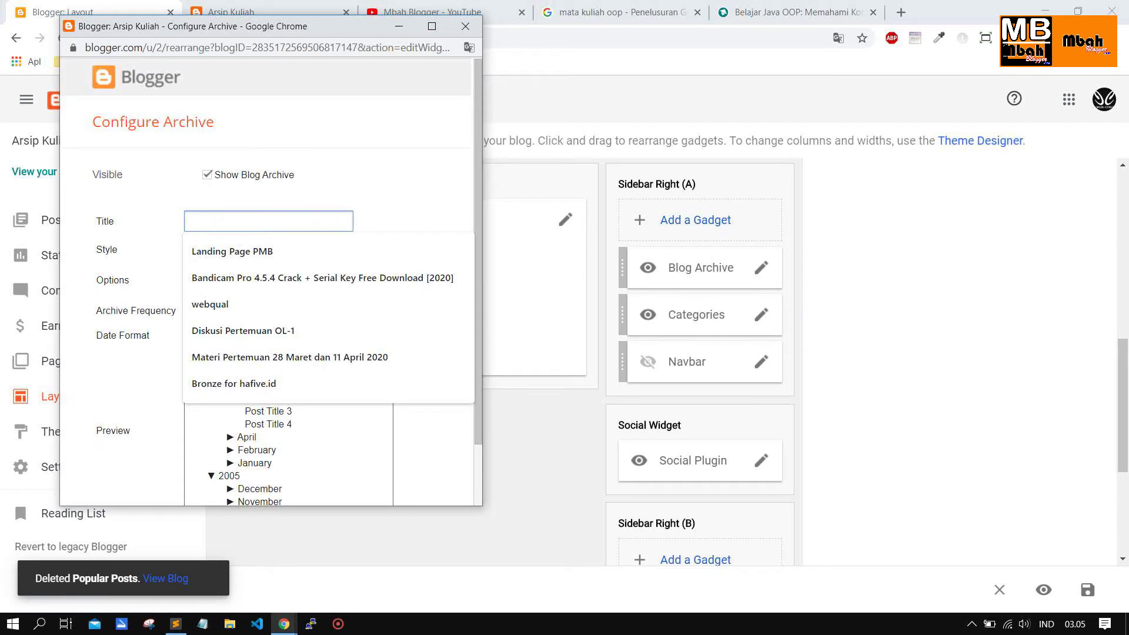
pyautogui.click(370, 184)
pyautogui.click(245, 222)
pyautogui.write('Blog Arsip')
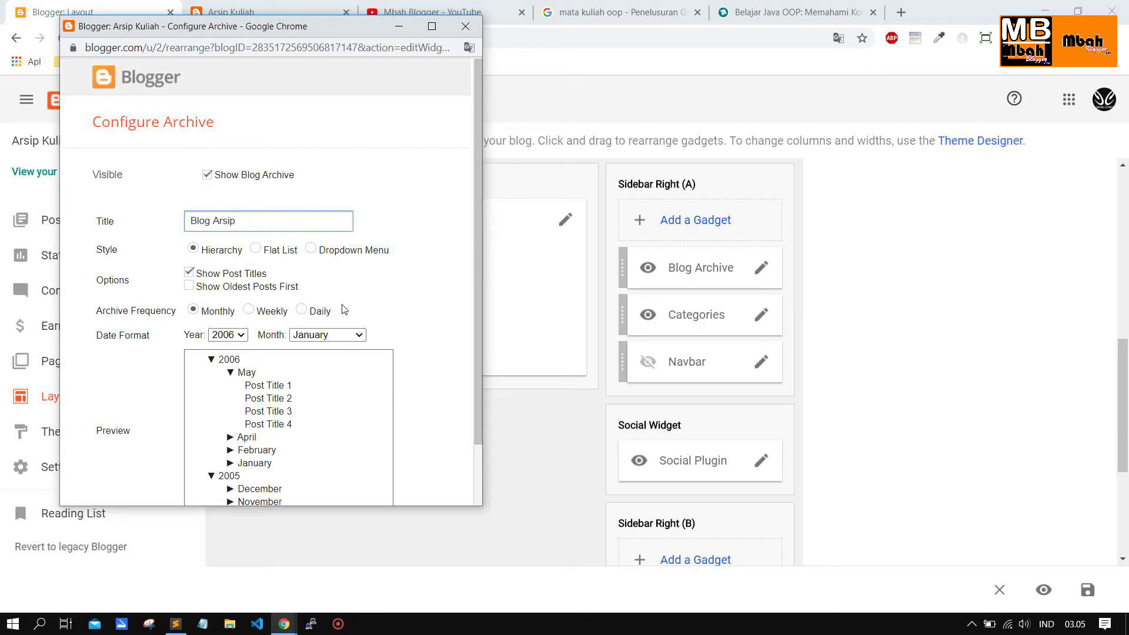
# Set the archive gadget to Flat List style with Monthly frequency, leave post titles and oldest-first order off, and save it
pyautogui.click(279, 251)
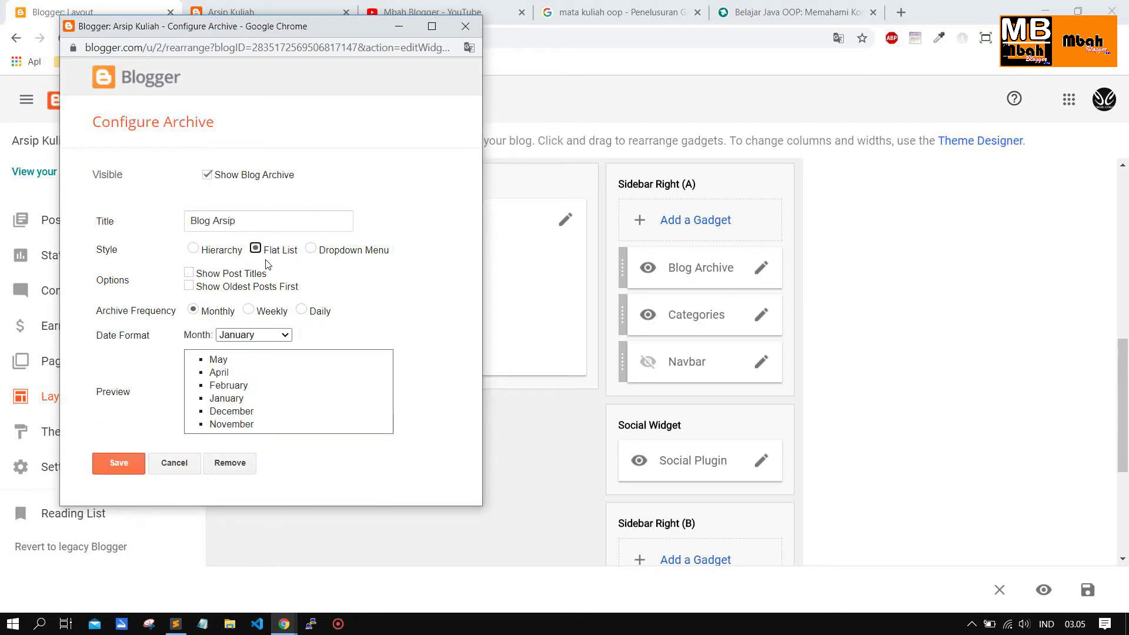
pyautogui.click(314, 249)
pyautogui.click(276, 252)
pyautogui.click(217, 276)
pyautogui.click(188, 285)
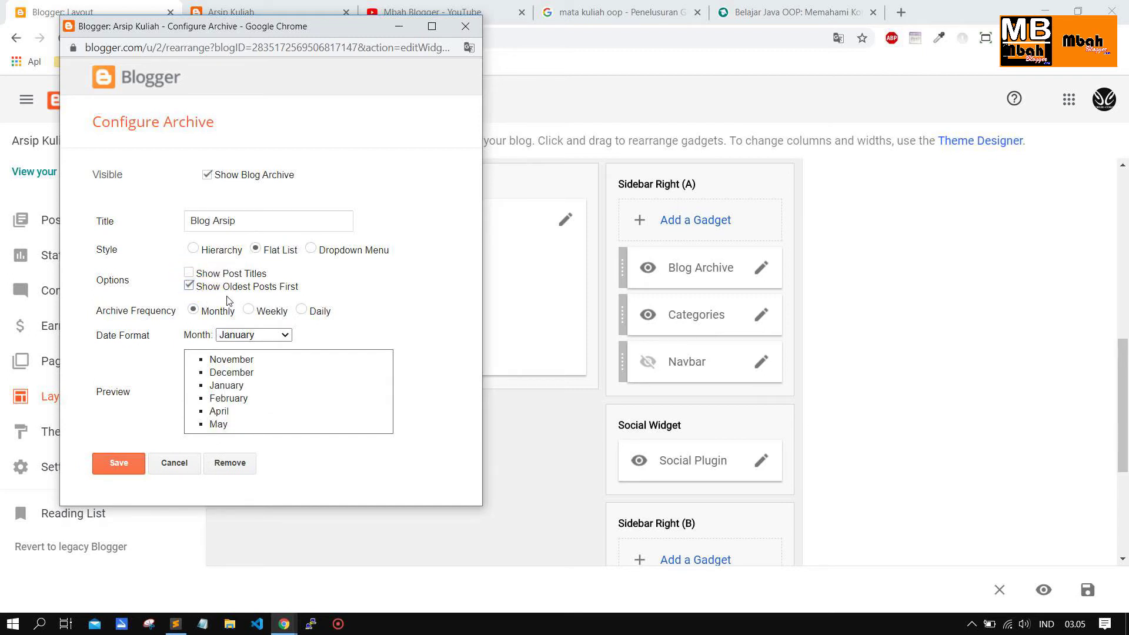
pyautogui.click(189, 286)
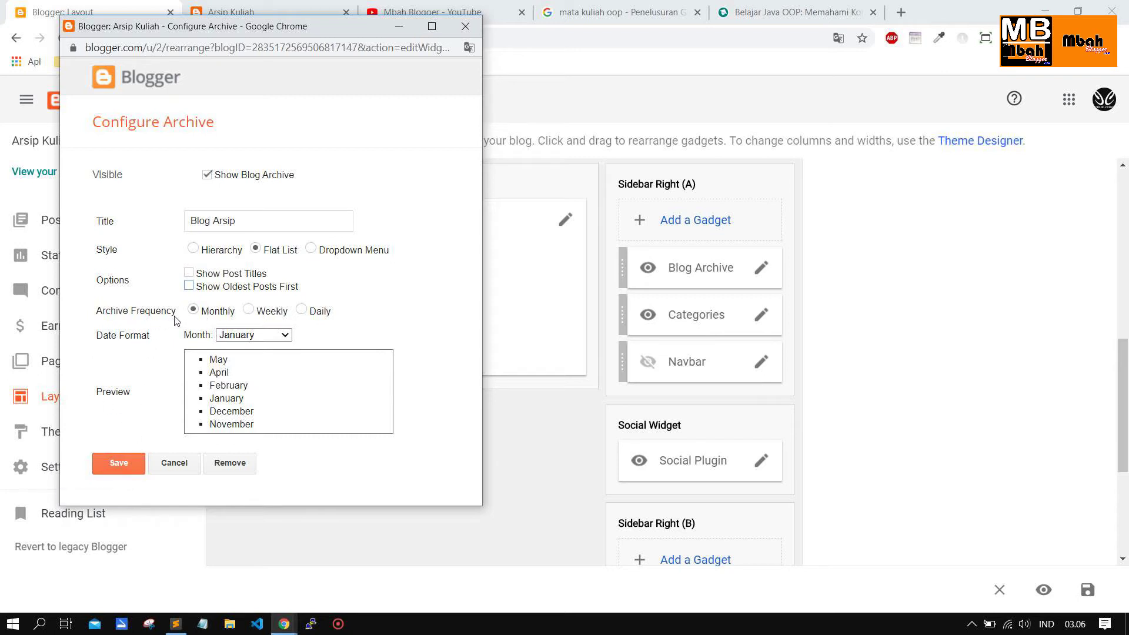
pyautogui.click(259, 311)
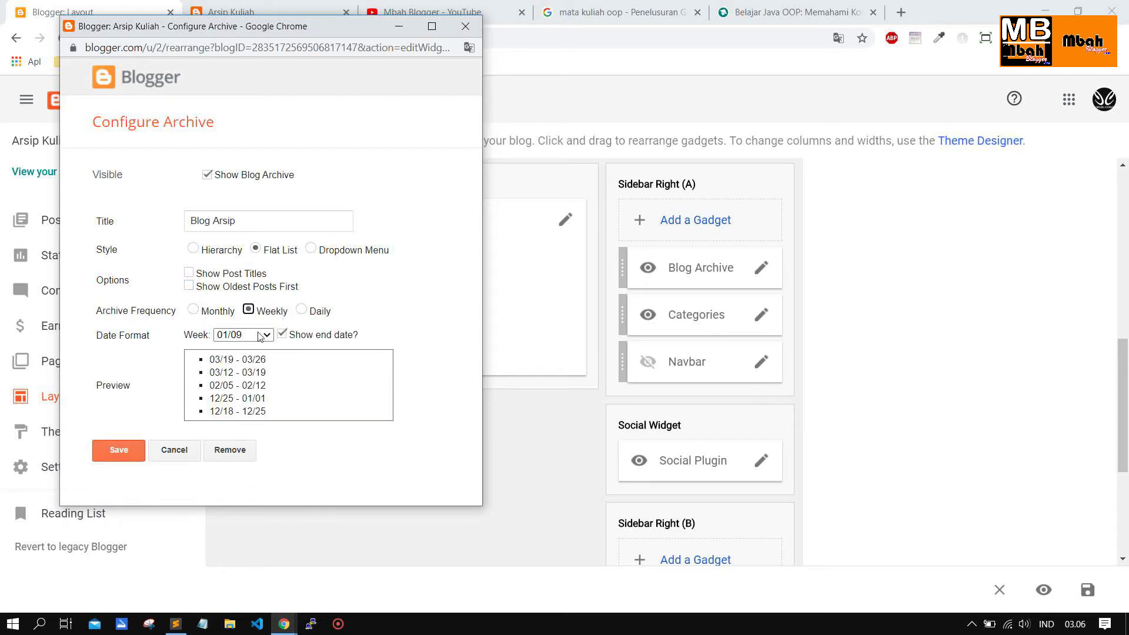
pyautogui.click(193, 310)
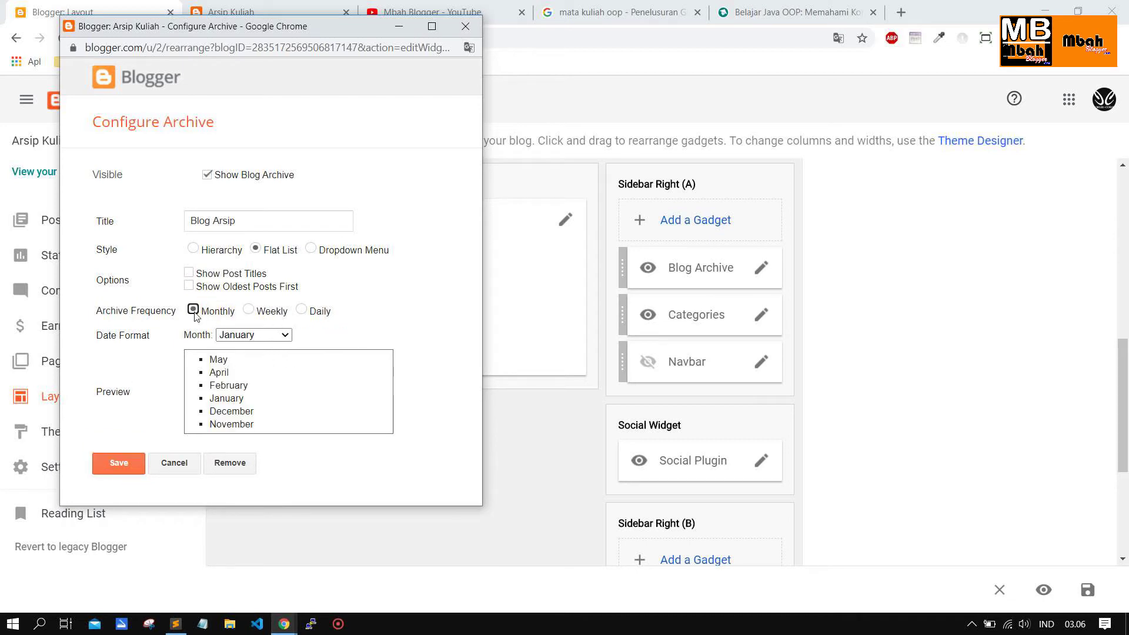
pyautogui.click(109, 461)
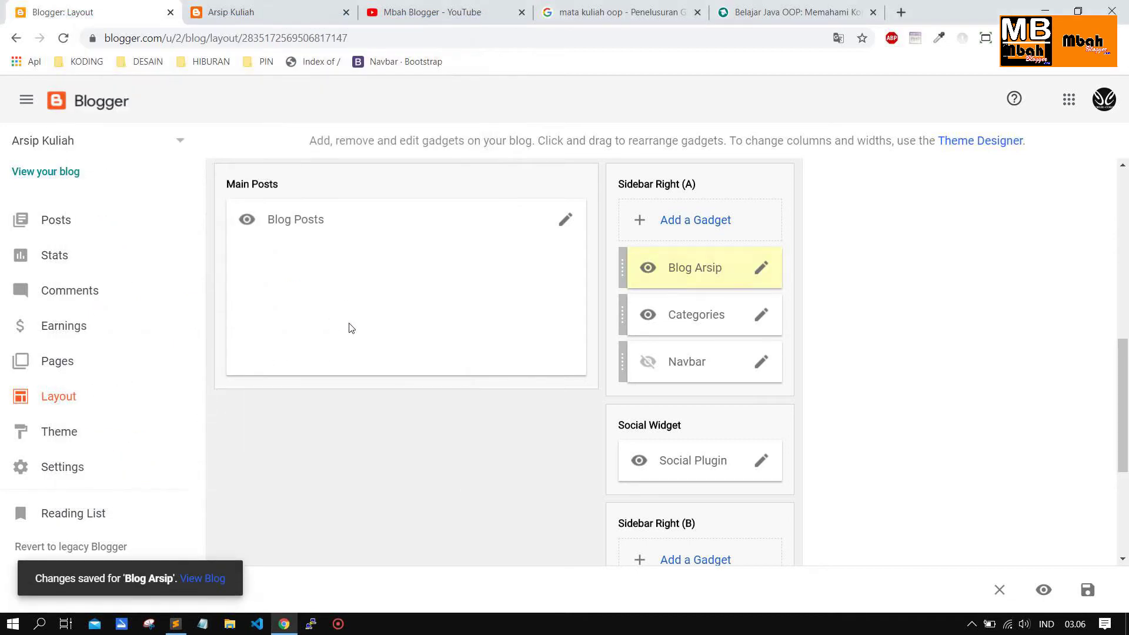
# Remove the Categories labels gadget from Sidebar Right (A) and confirm the deletion
pyautogui.click(765, 322)
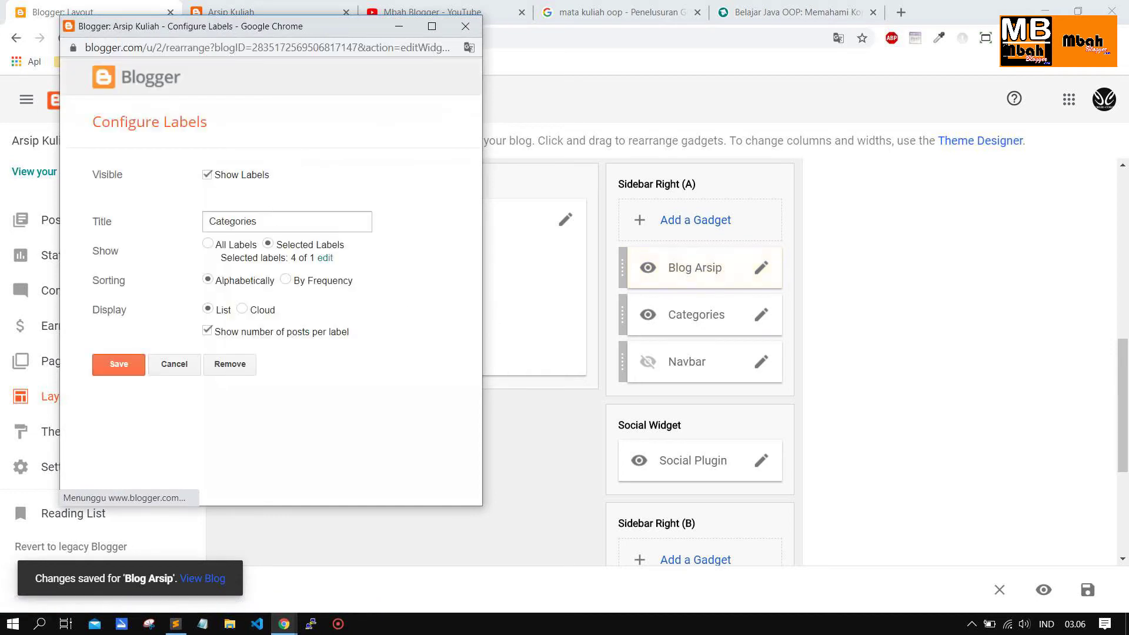
pyautogui.click(229, 364)
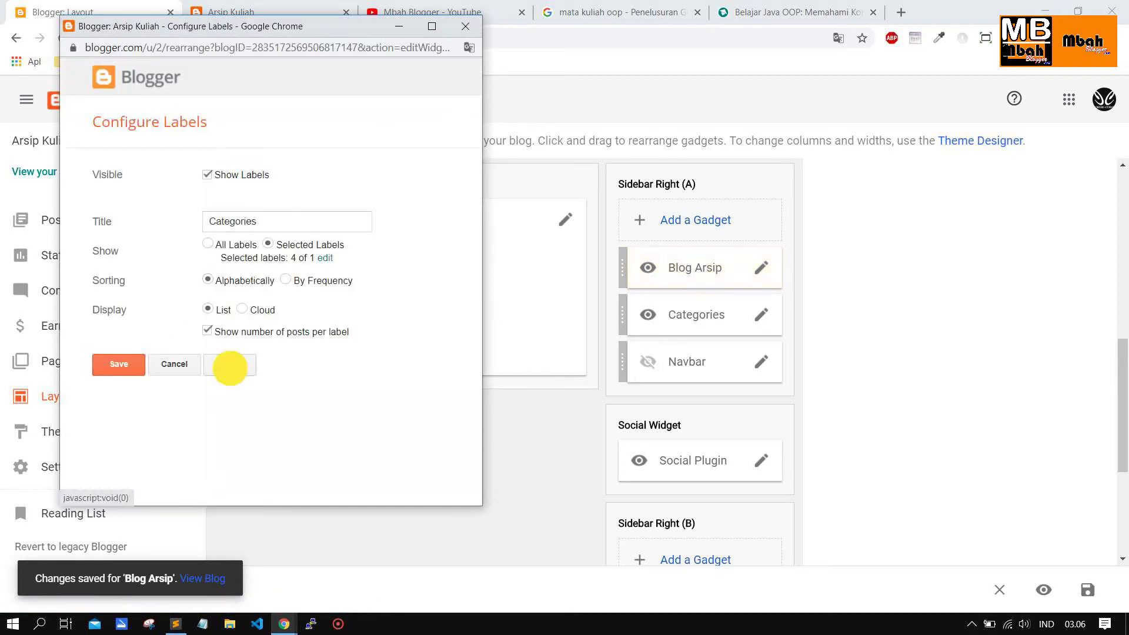
pyautogui.press('Return')
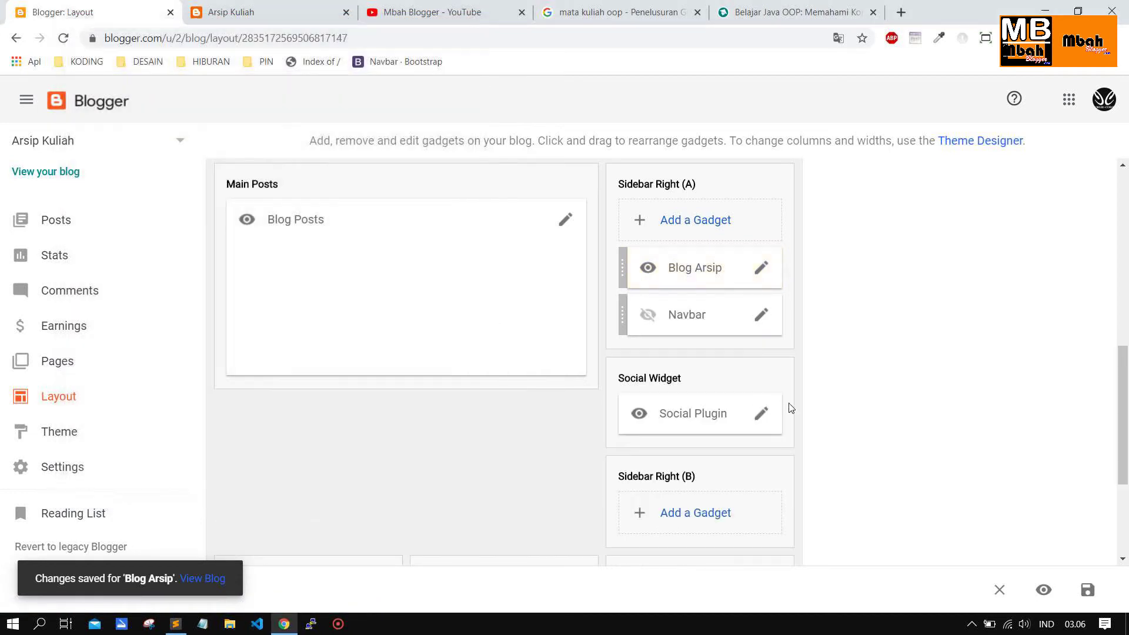
pyautogui.scroll(-3, 716, 443)
pyautogui.scroll(10, 714, 435)
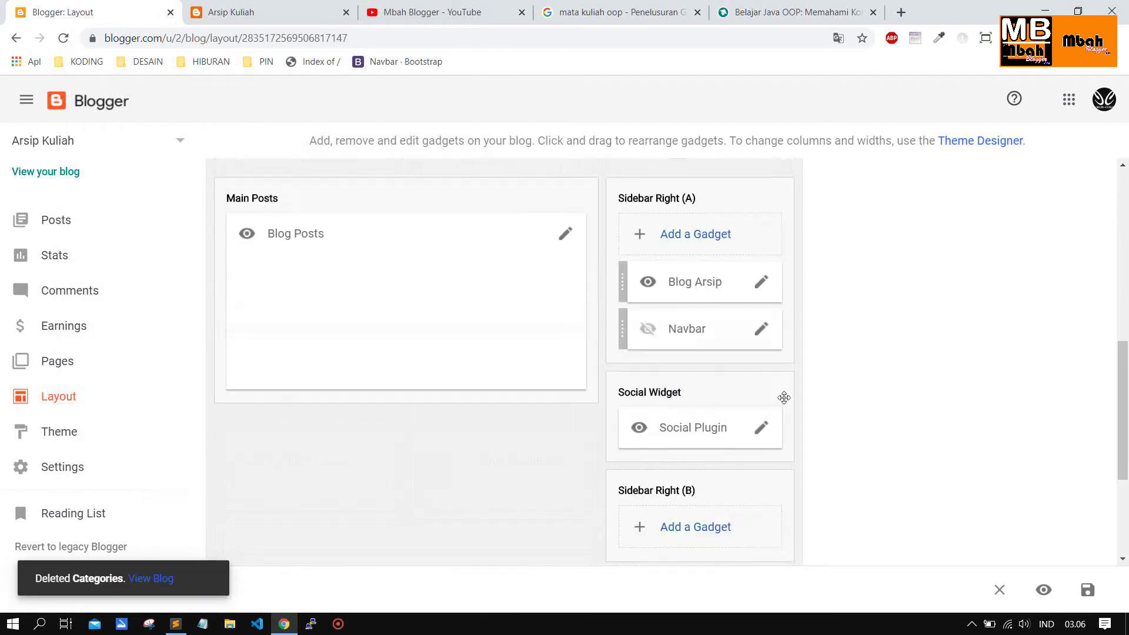
pyautogui.scroll(-5, 819, 312)
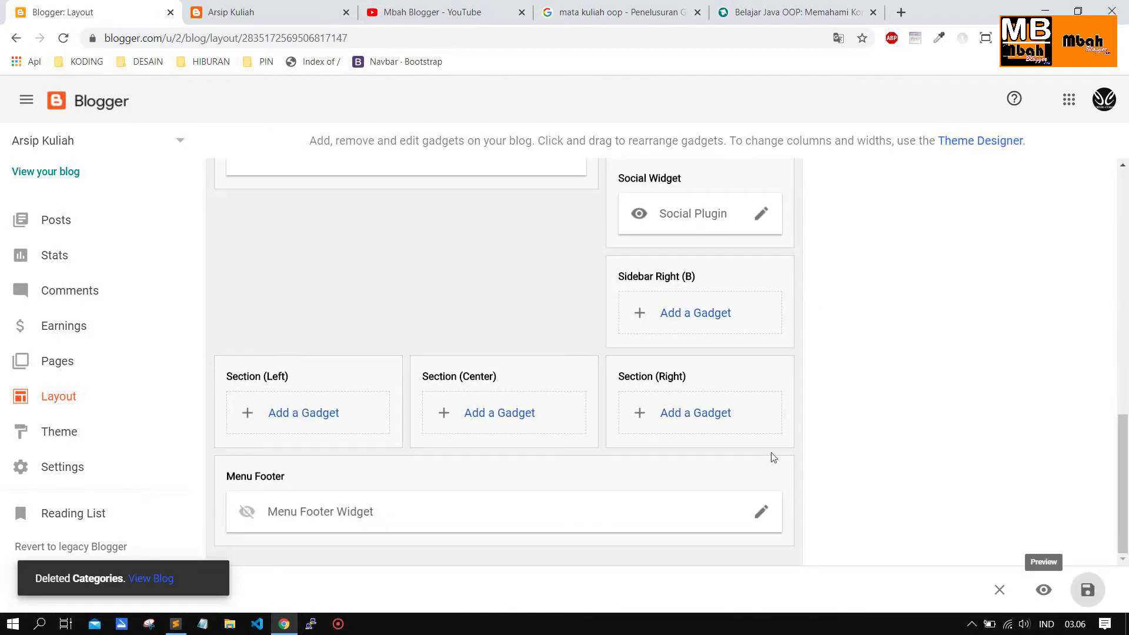
# Reload the Arsip Kuliah blog's home page and examine its sidebar gadgets, post list and featured area
pyautogui.click(202, 6)
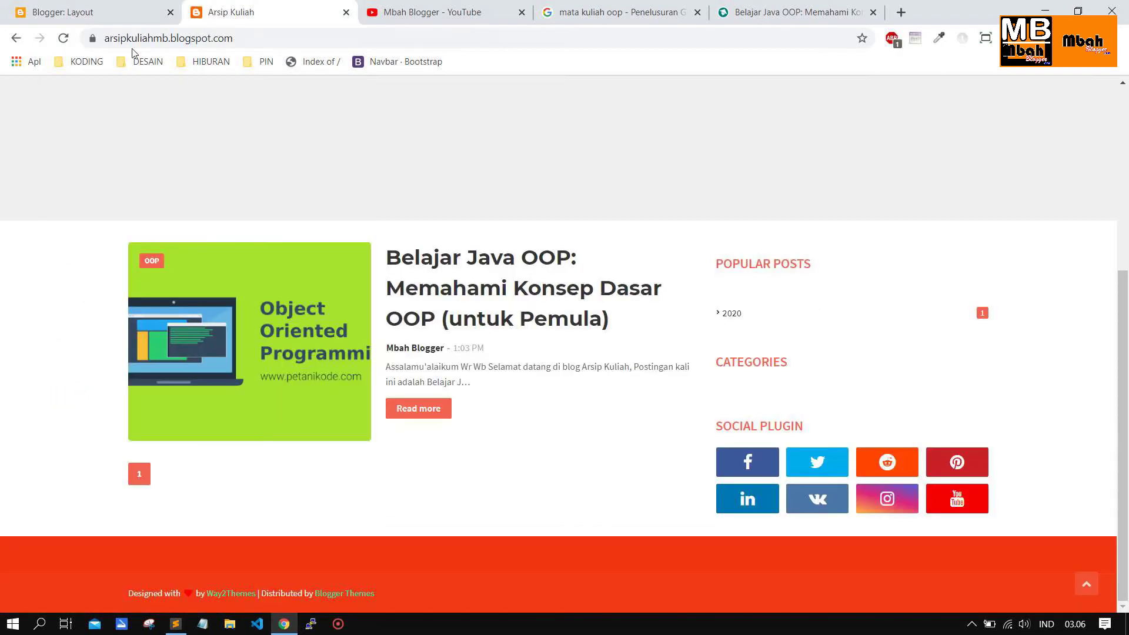
pyautogui.click(63, 38)
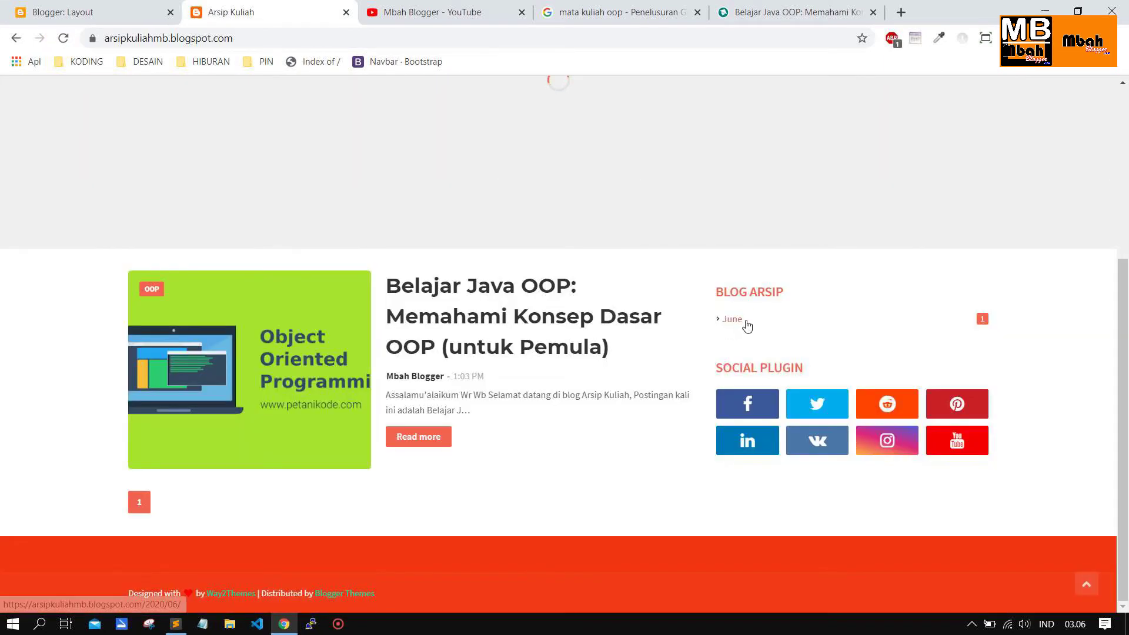
pyautogui.scroll(5, 599, 353)
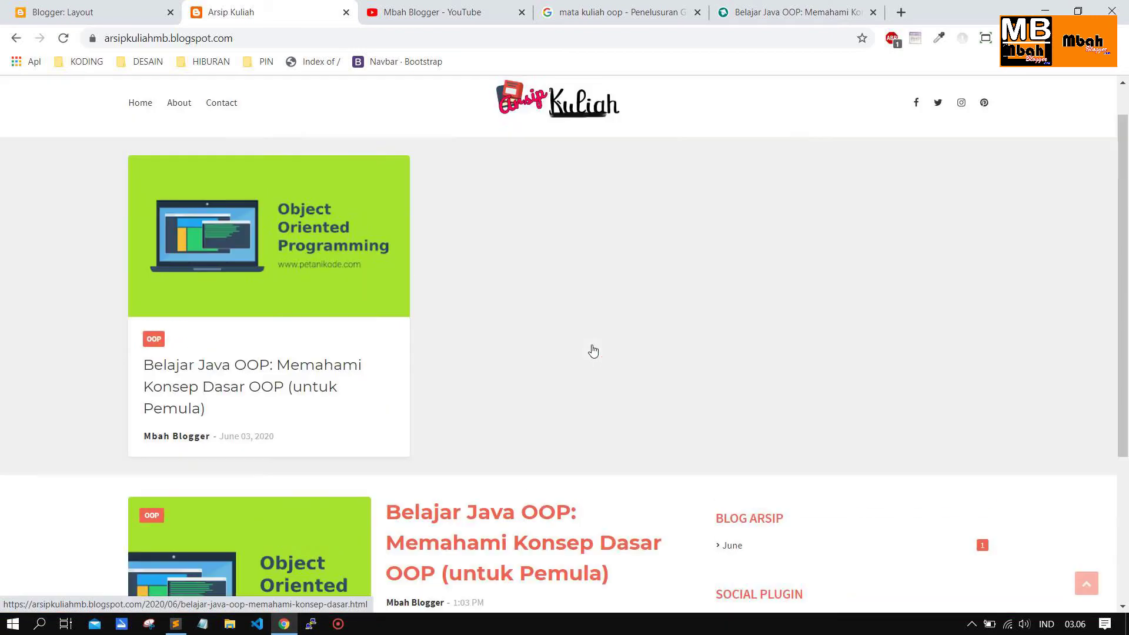
pyautogui.scroll(-3, 297, 390)
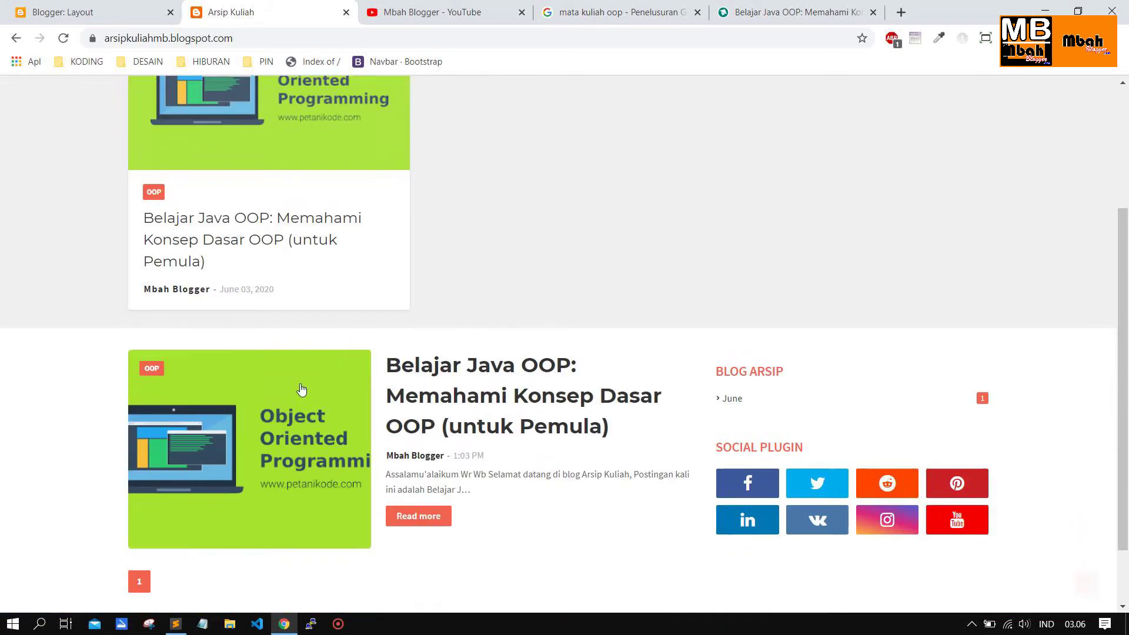
pyautogui.scroll(3, 267, 327)
pyautogui.scroll(-5, 568, 460)
pyautogui.scroll(5, 568, 461)
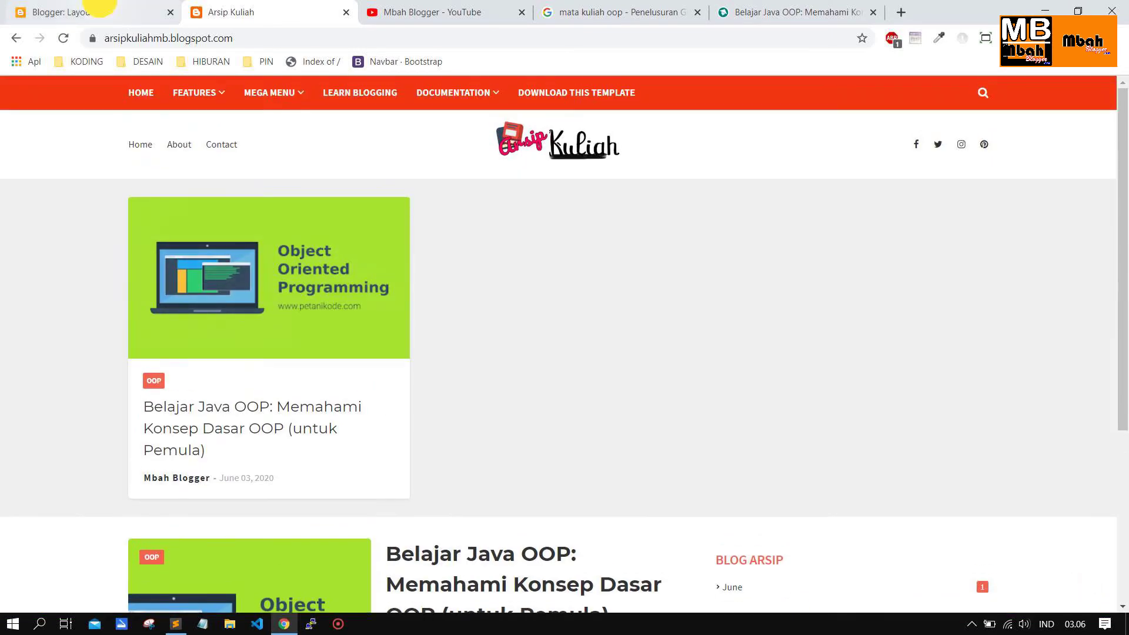
# Open the gadget list for Sidebar Right (A) from the blog's layout and examine the gadgets on offer from AdSense to Report Abuse
pyautogui.click(89, 11)
pyautogui.scroll(5, 877, 335)
pyautogui.scroll(2, 723, 347)
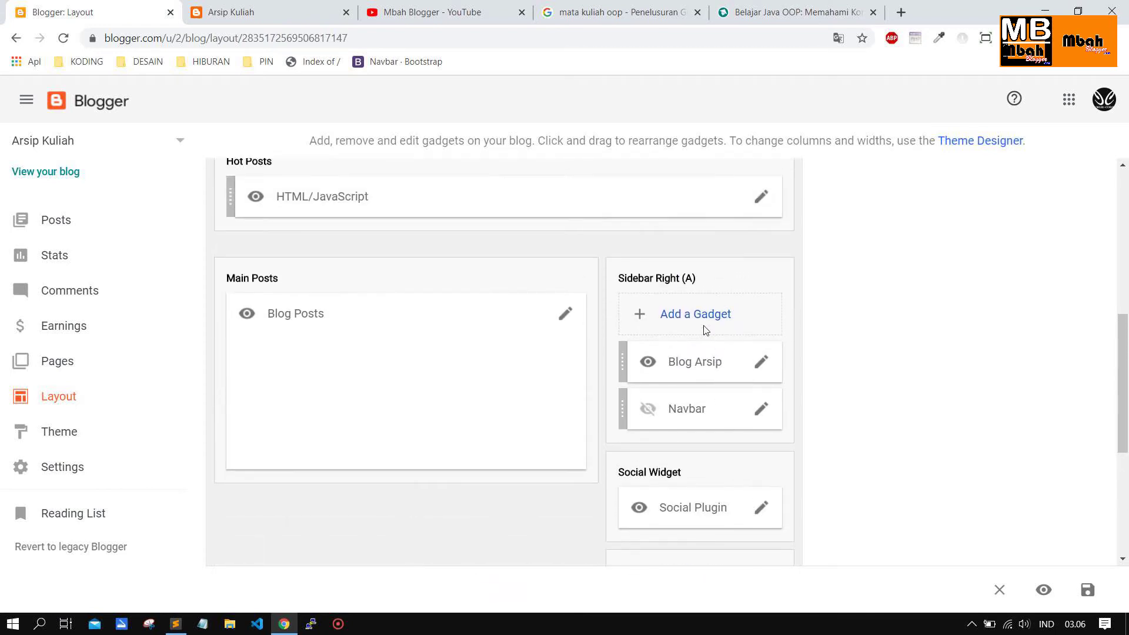
pyautogui.click(705, 321)
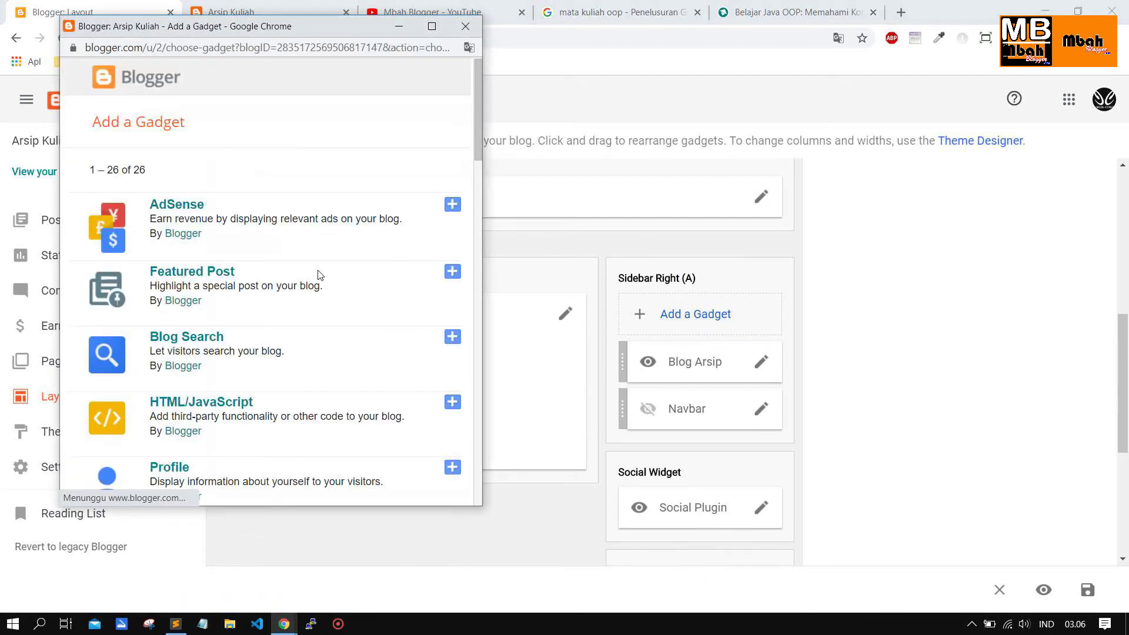
pyautogui.scroll(-2, 213, 264)
pyautogui.scroll(-3, 213, 281)
pyautogui.scroll(2, 212, 273)
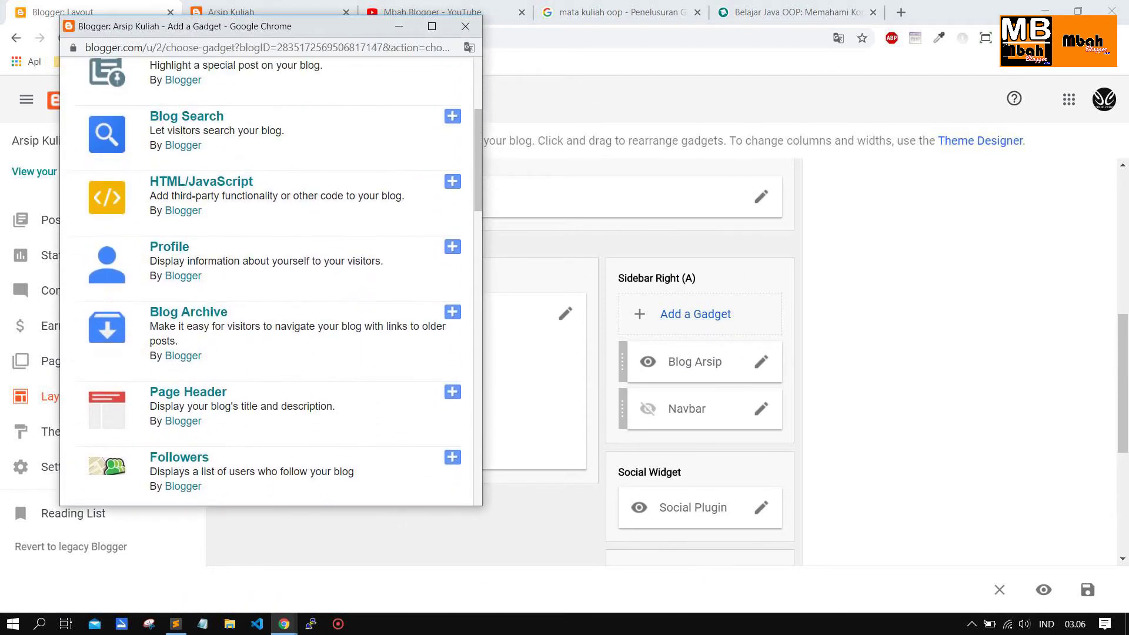
pyautogui.scroll(-2, 211, 267)
pyautogui.scroll(6, 207, 257)
pyautogui.scroll(-10, 176, 265)
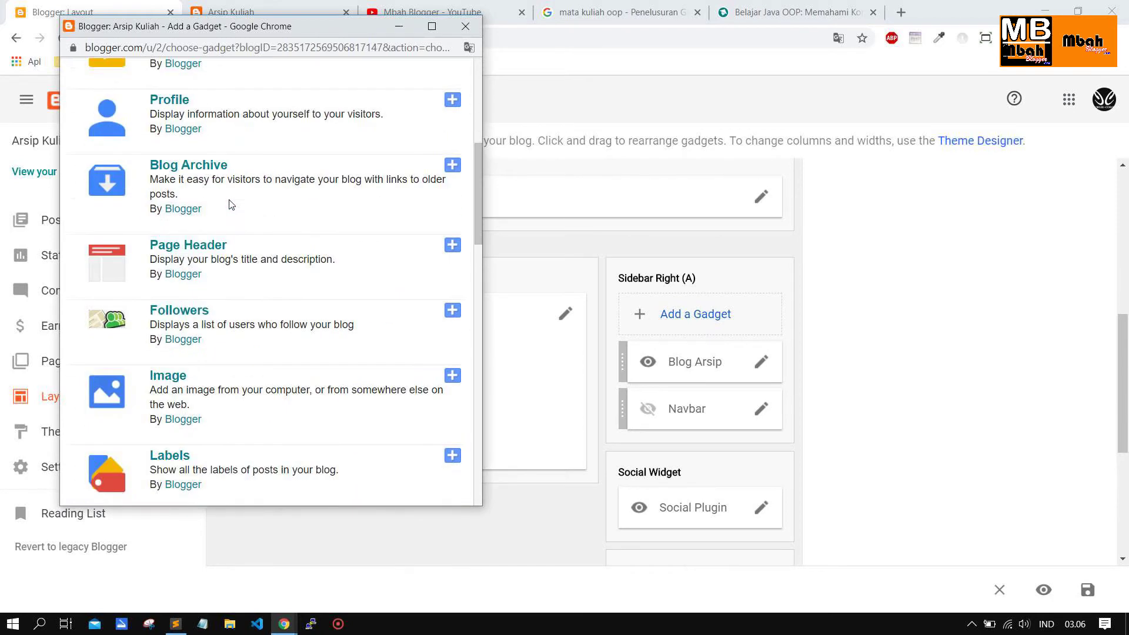
pyautogui.scroll(-3, 213, 345)
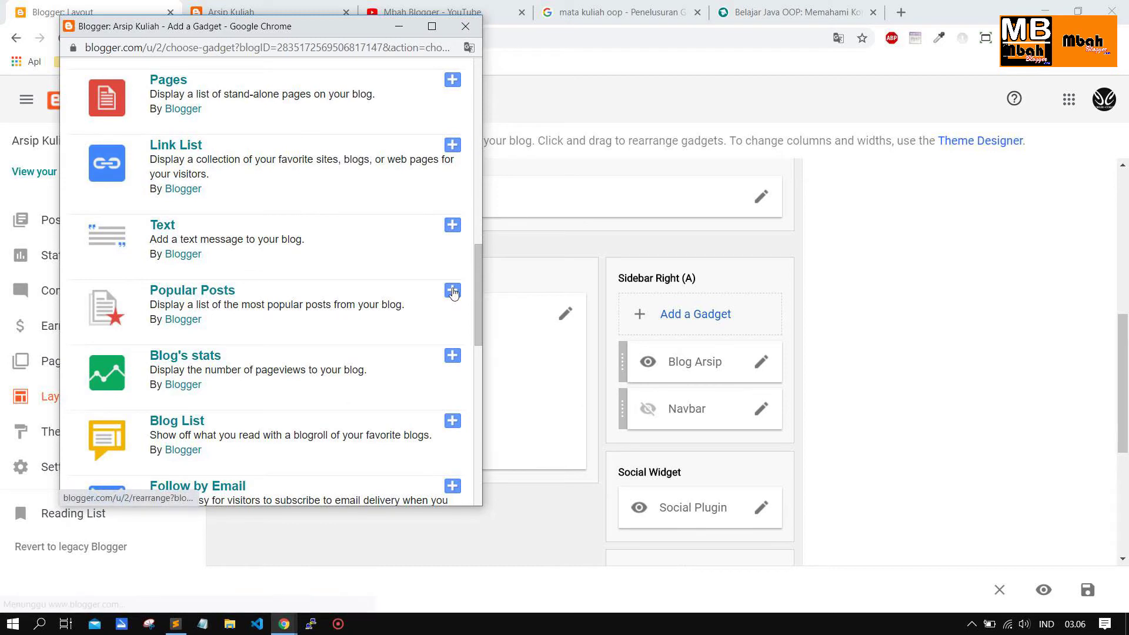
pyautogui.scroll(-6, 403, 336)
pyautogui.scroll(-7, 225, 361)
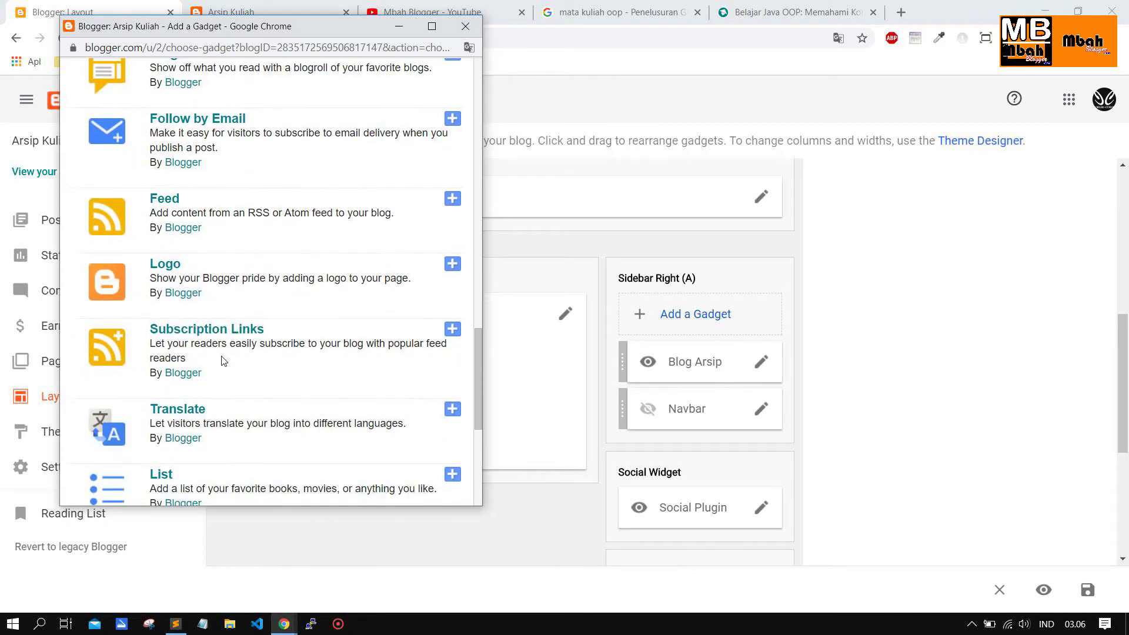
pyautogui.scroll(-1, 220, 358)
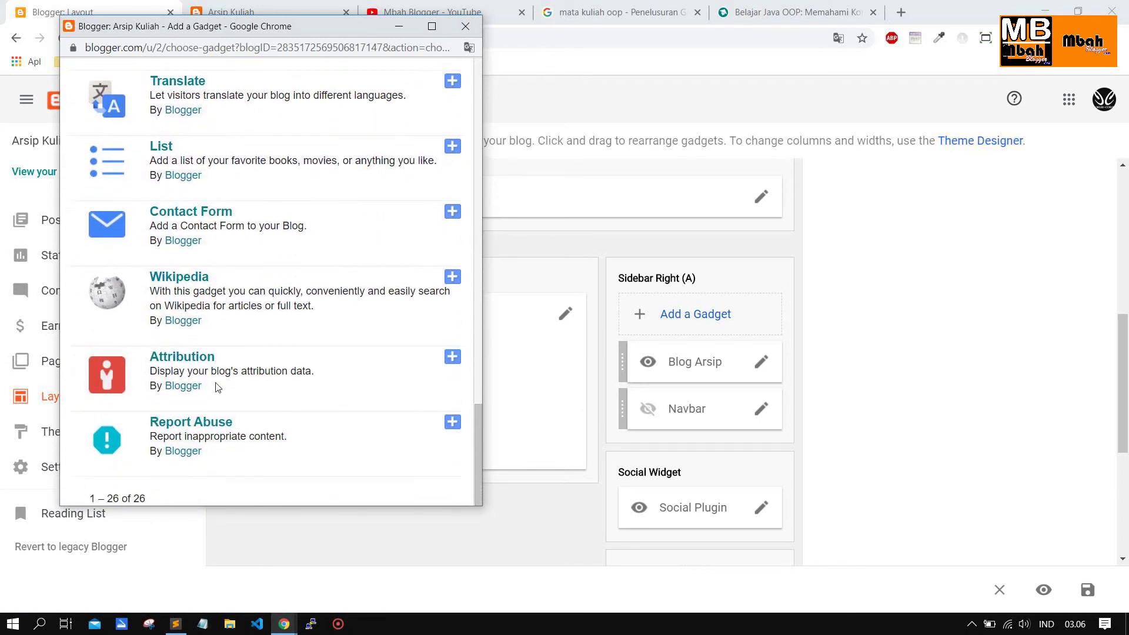
pyautogui.scroll(5, 203, 360)
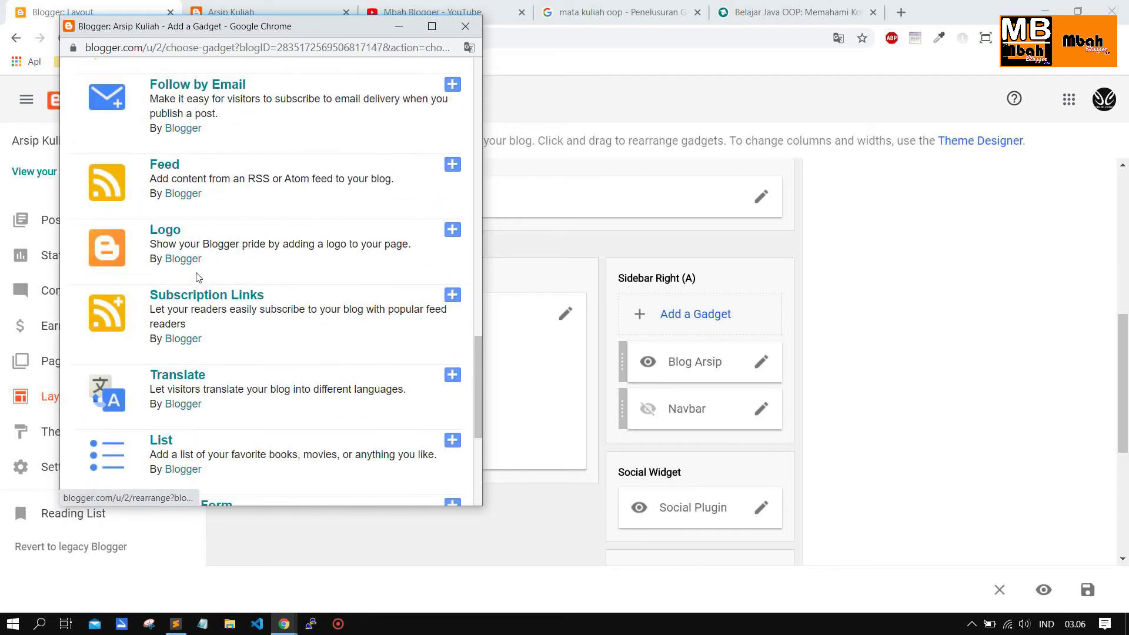
pyautogui.scroll(8, 223, 261)
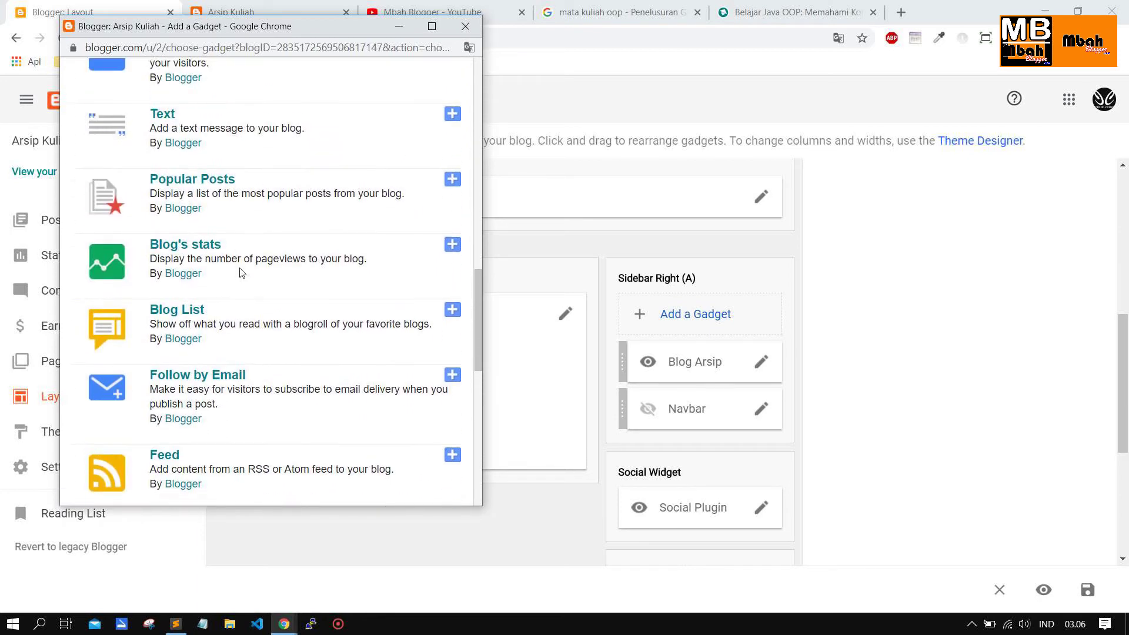
pyautogui.scroll(5, 240, 267)
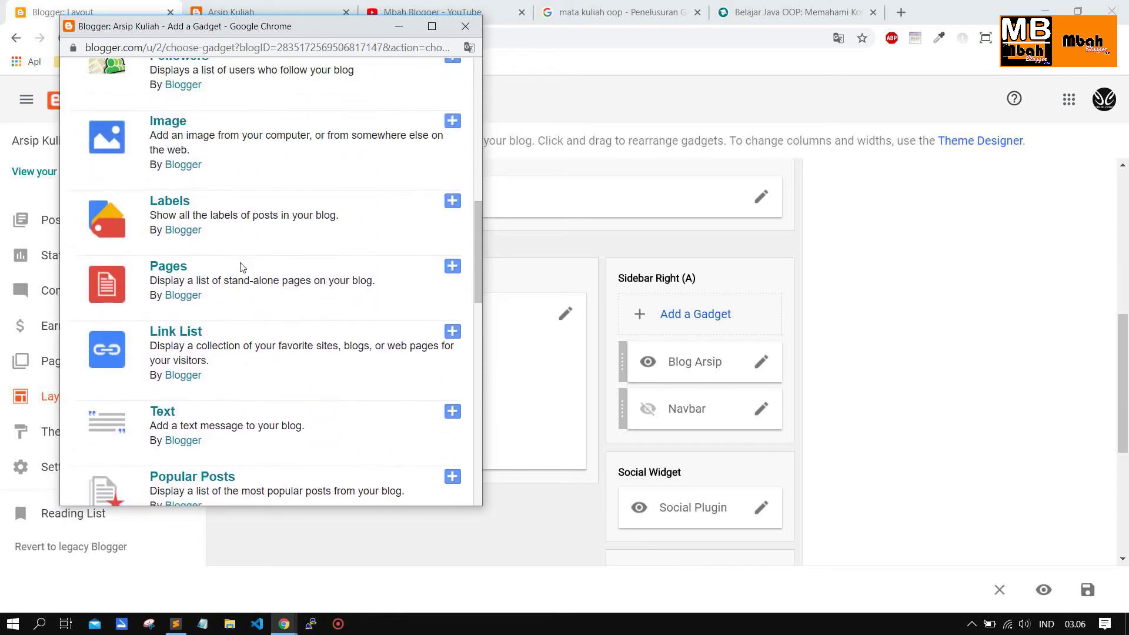
pyautogui.scroll(5, 241, 267)
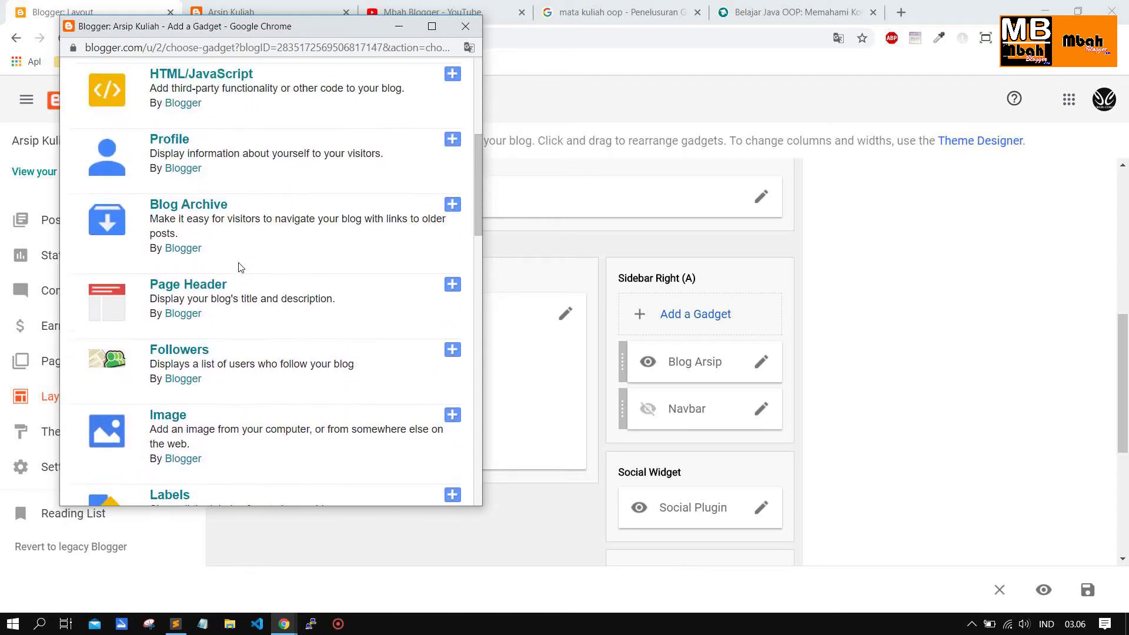
pyautogui.scroll(3, 240, 268)
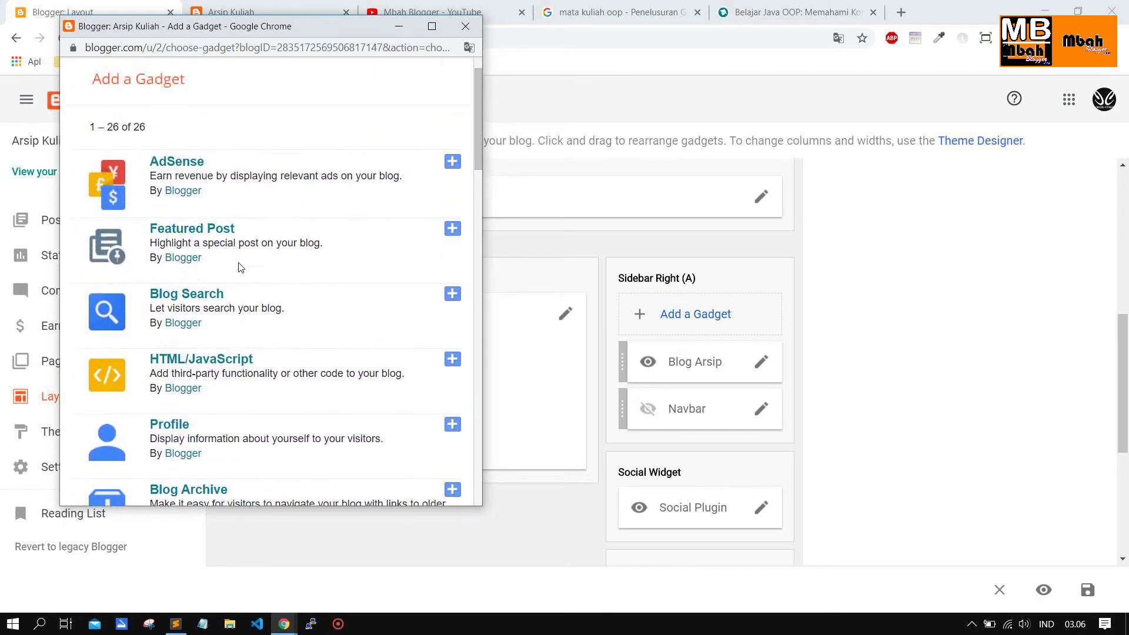
pyautogui.scroll(1, 238, 268)
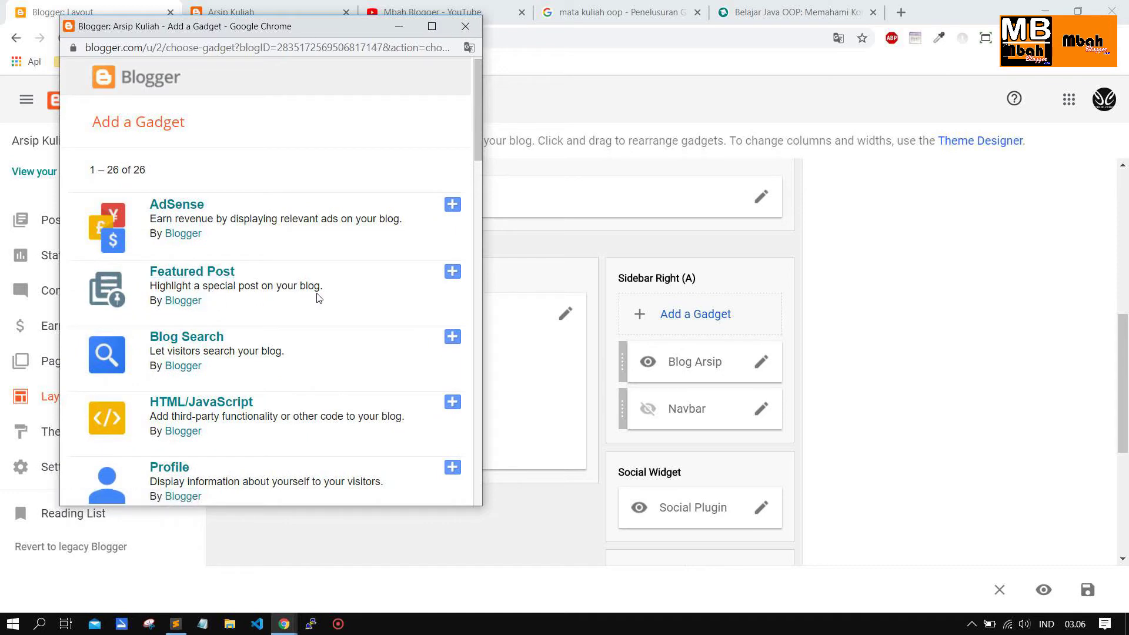
# Add a Popular Posts gadget to Sidebar Right (A) and title it "Popular Post"
pyautogui.scroll(-7, 247, 305)
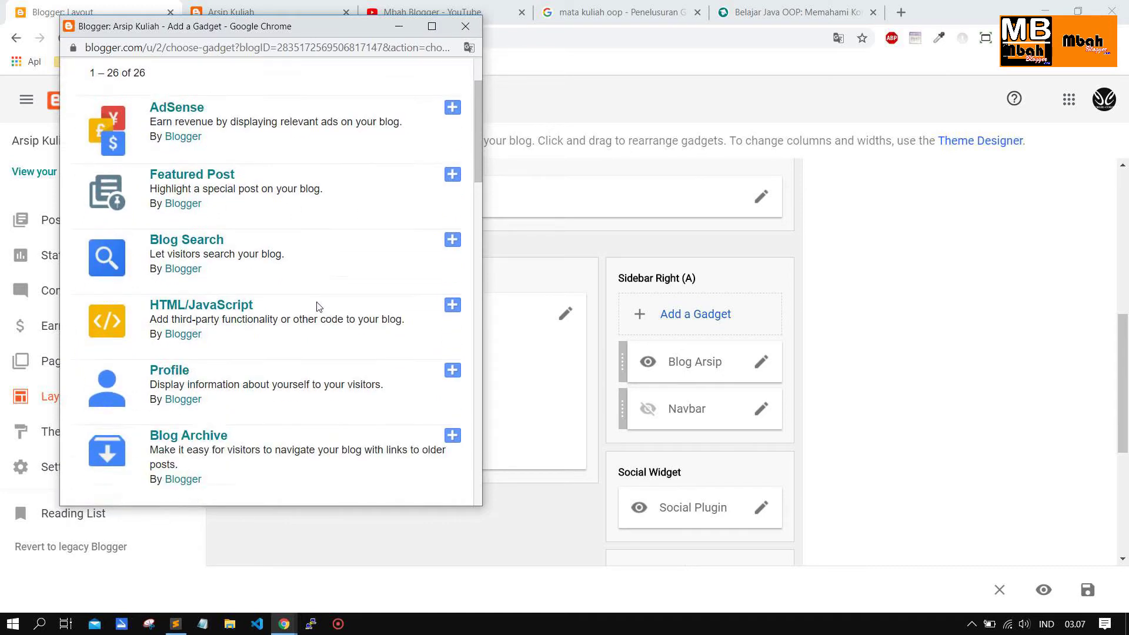
pyautogui.scroll(-5, 247, 312)
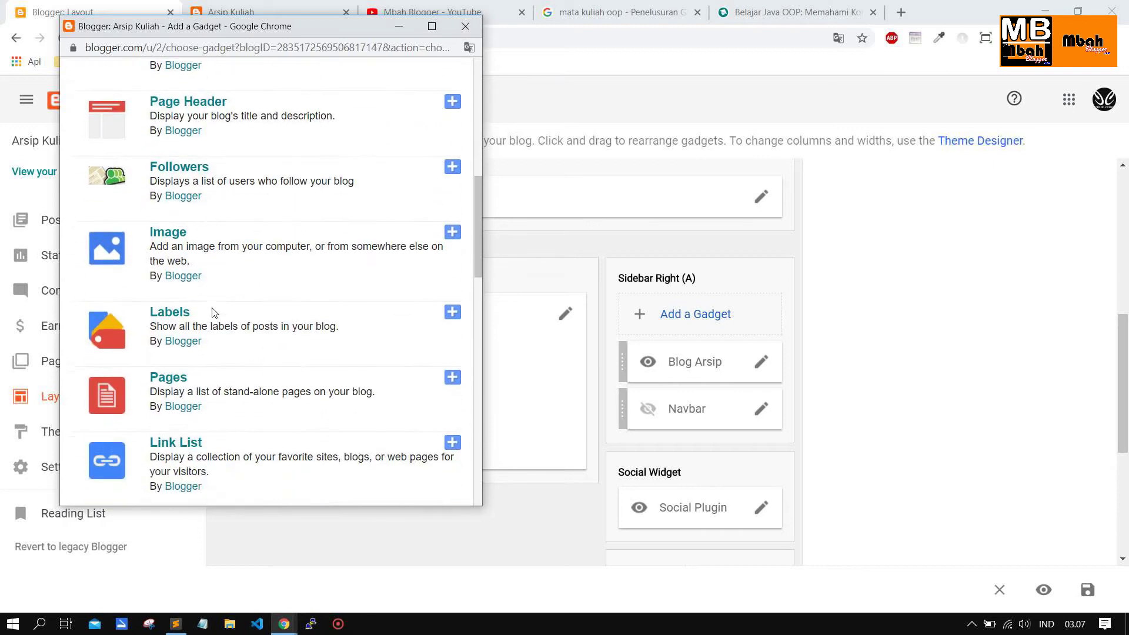
pyautogui.scroll(-2, 368, 300)
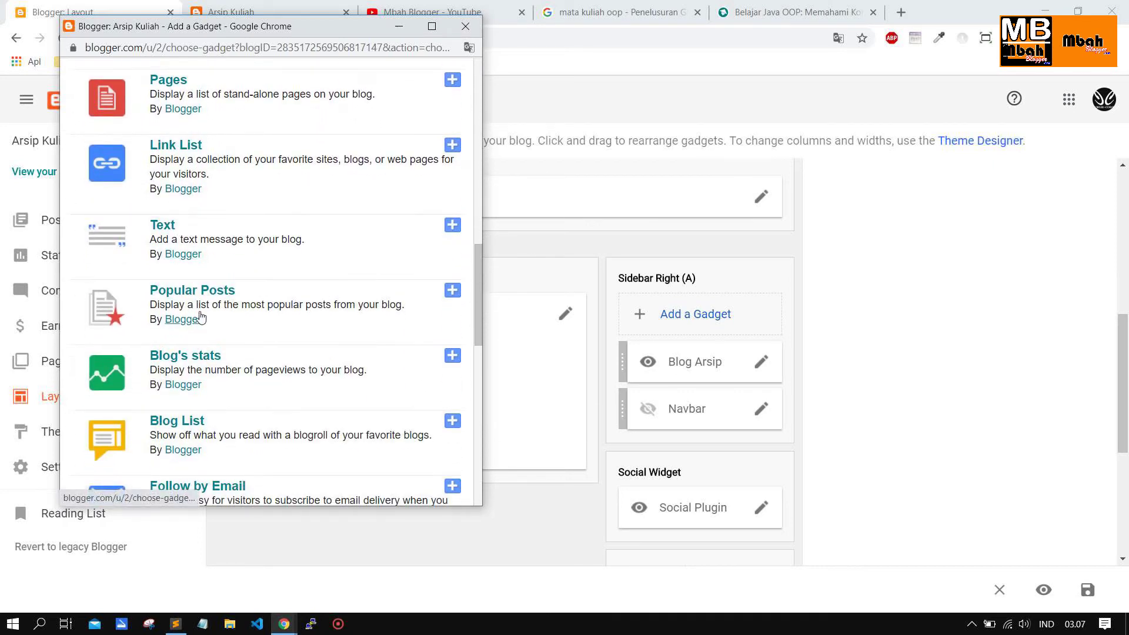
pyautogui.click(458, 296)
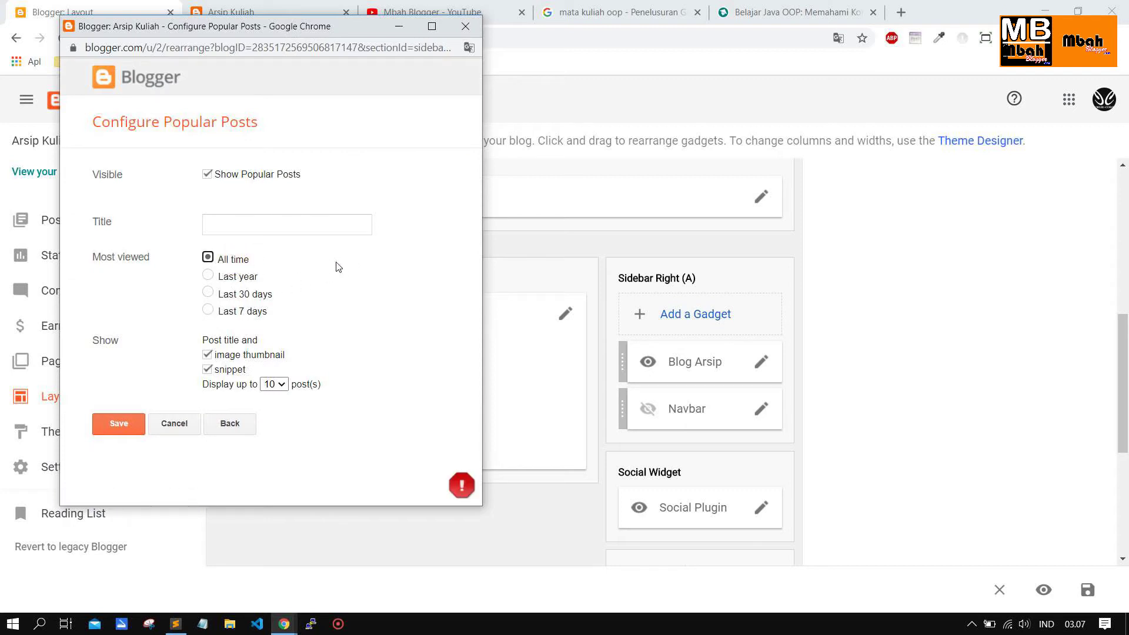
pyautogui.click(287, 224)
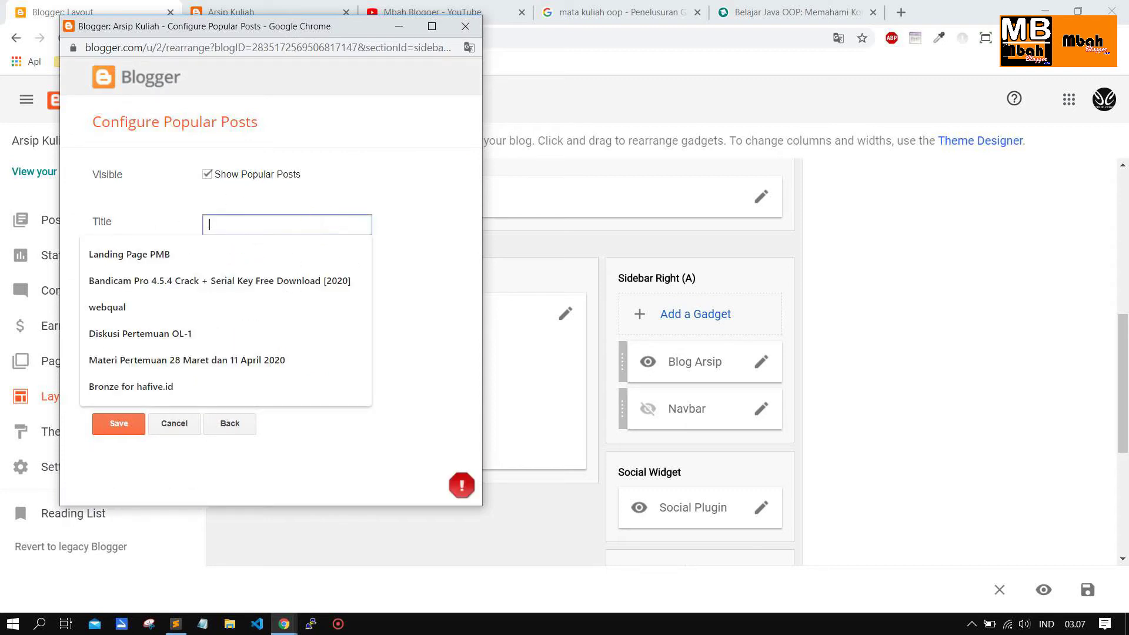
pyautogui.write('Popular Post')
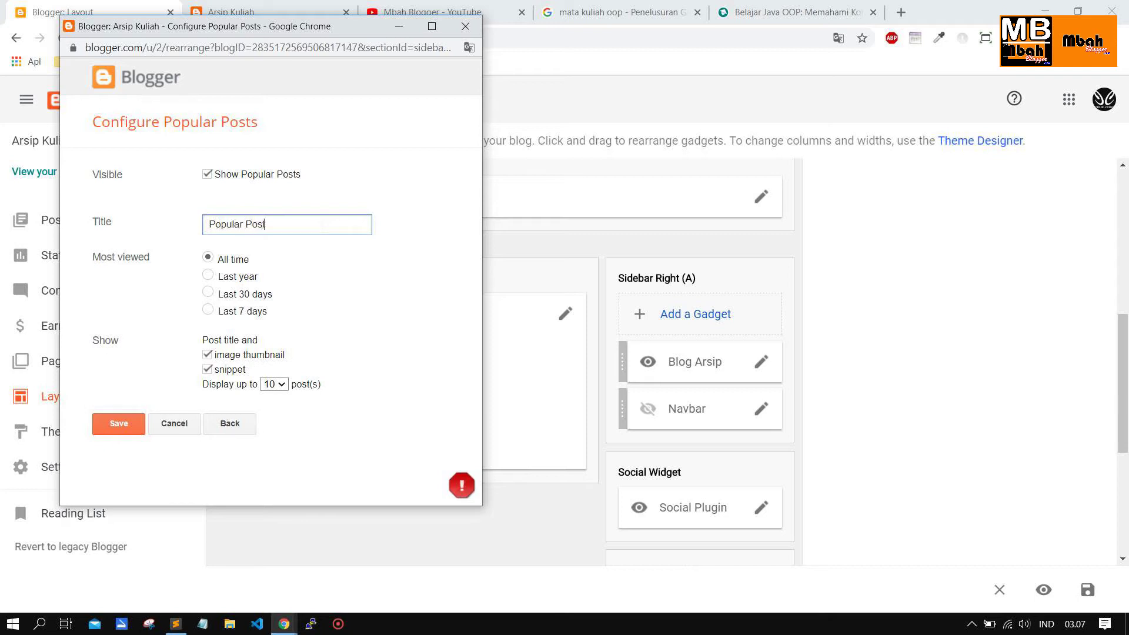
# Limit the Popular Post gadget to 5 posts and save it
pyautogui.click(274, 386)
pyautogui.click(270, 447)
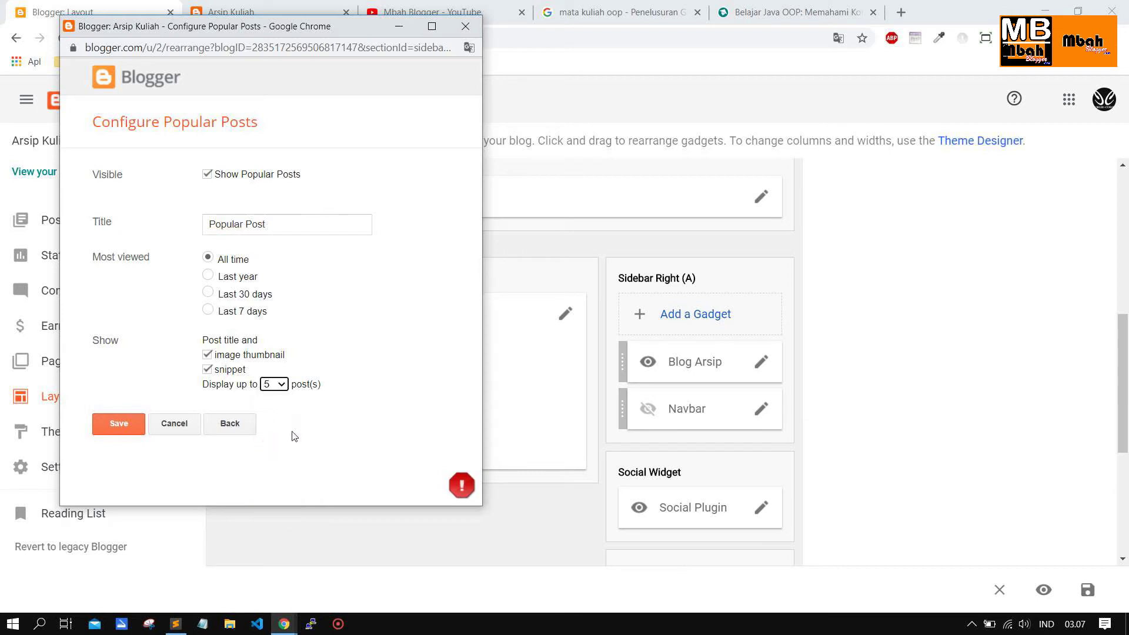
pyautogui.click(121, 423)
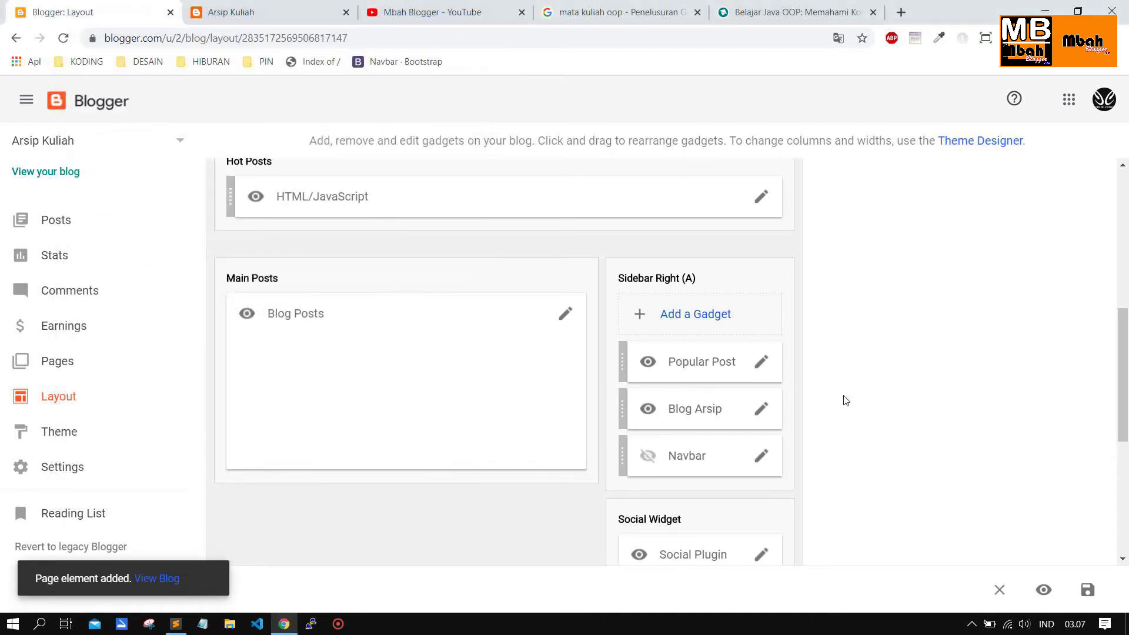
# Reload the Arsip Kuliah blog and check the popular post, archive and social gadgets in its sidebar
pyautogui.click(157, 579)
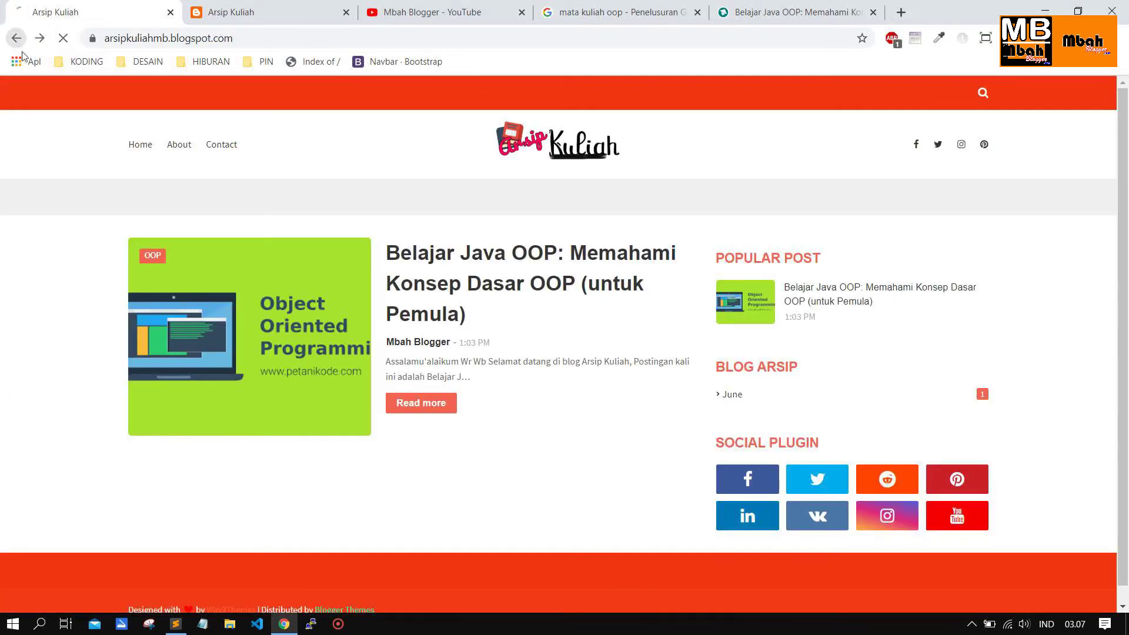
pyautogui.click(16, 38)
pyautogui.click(256, 18)
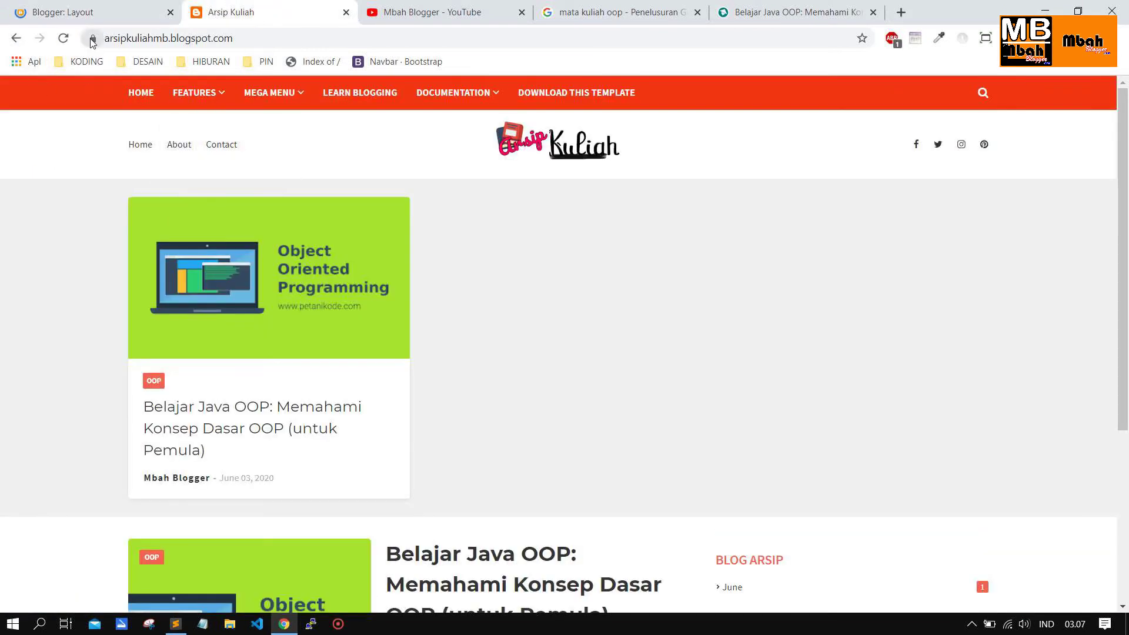
pyautogui.click(65, 39)
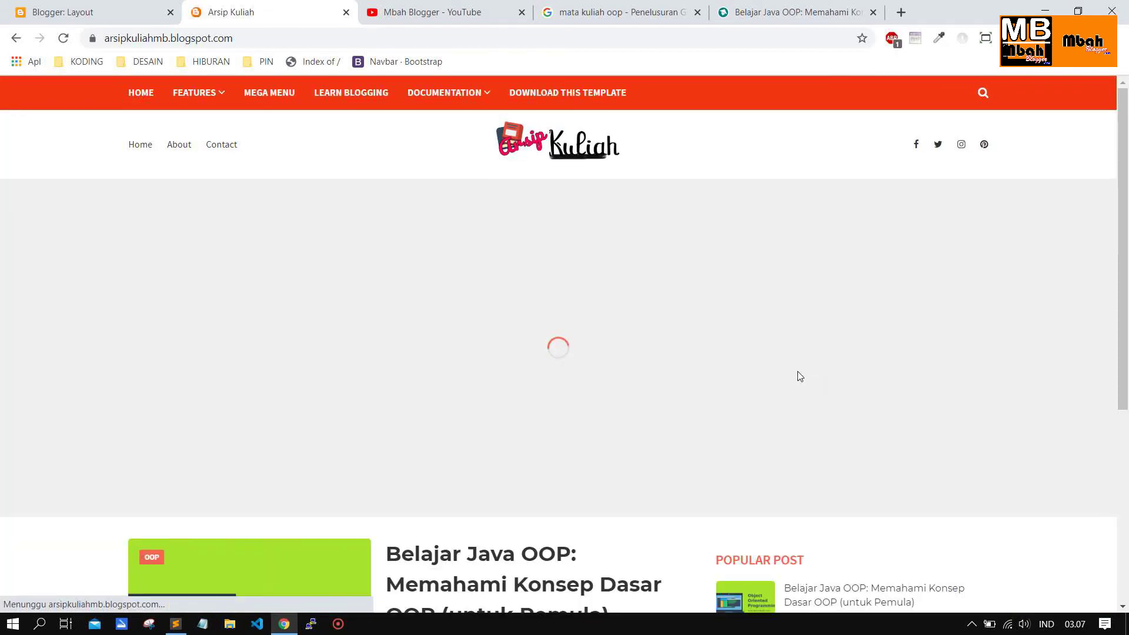
pyautogui.scroll(-5, 803, 387)
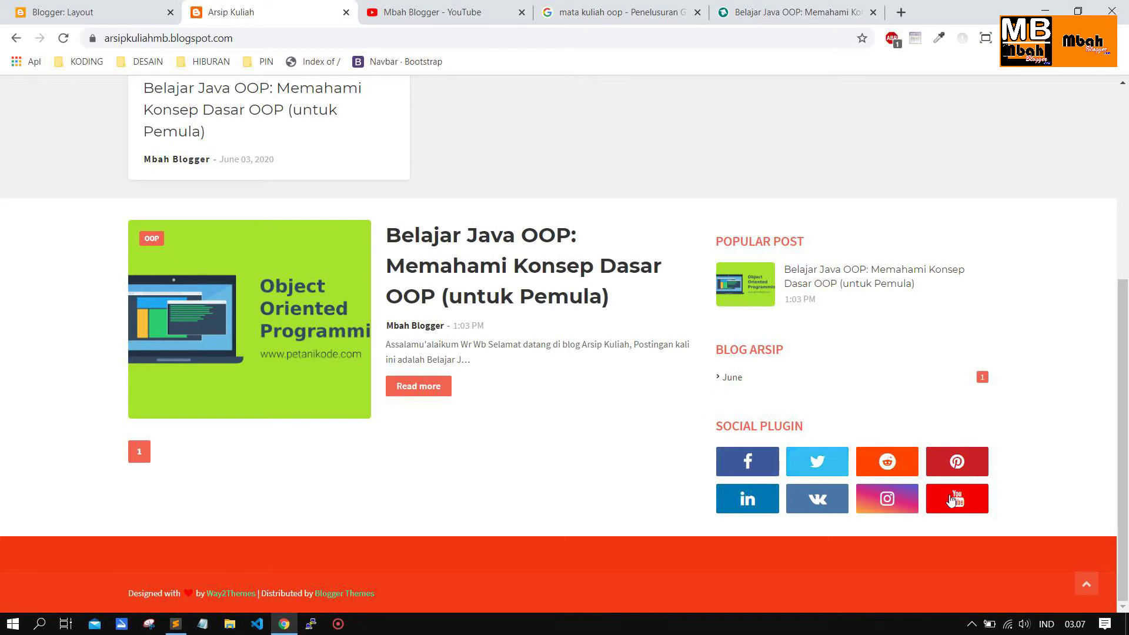
# Return to the blog's layout and examine how its sections and the Sidebar Right (A) gadgets are arranged
pyautogui.click(88, 12)
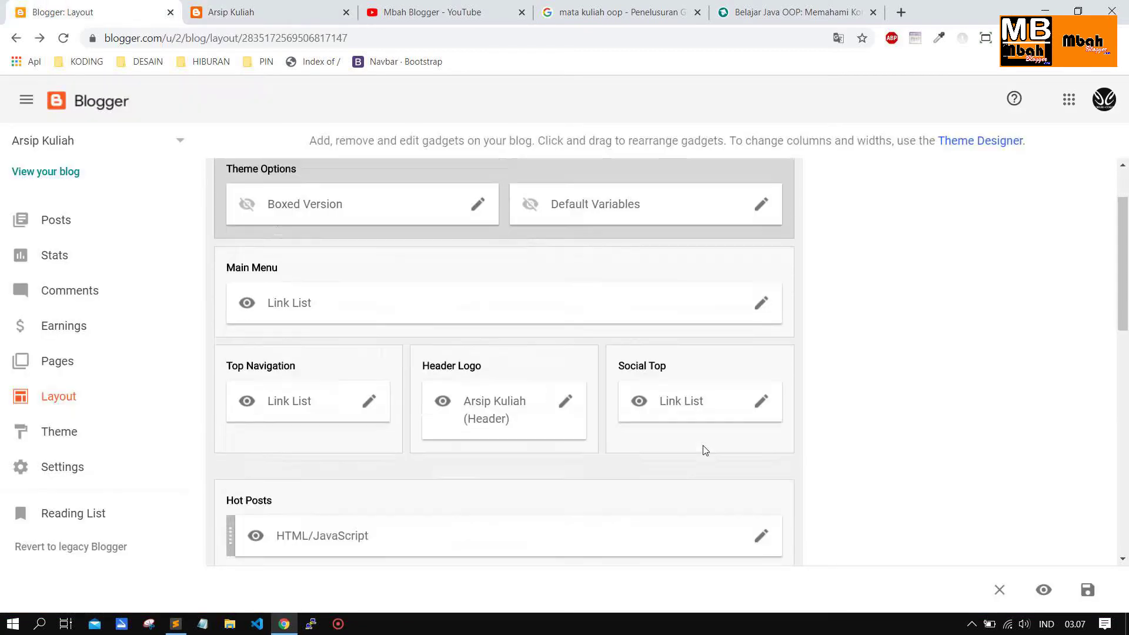
pyautogui.scroll(-4, 692, 431)
pyautogui.scroll(3, 662, 340)
pyautogui.moveTo(676, 290); pyautogui.dragTo(668, 360)
pyautogui.scroll(5, 681, 340)
pyautogui.scroll(-5, 650, 290)
pyautogui.scroll(3, 668, 361)
pyautogui.scroll(-3, 647, 471)
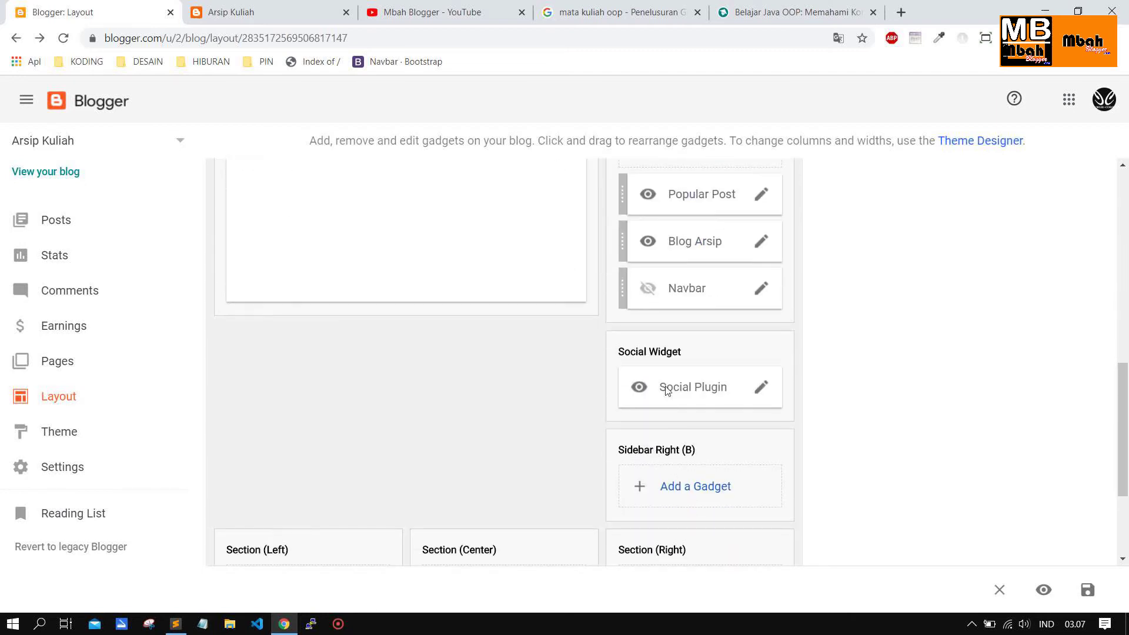
pyautogui.scroll(1, 675, 382)
pyautogui.scroll(-1, 676, 385)
# Try moving the Blog Arsip gadget below Navbar in Sidebar Right (A), and put it back directly under Popular Post
pyautogui.moveTo(671, 242); pyautogui.dragTo(676, 277)
pyautogui.scroll(2, 692, 333)
pyautogui.scroll(-1, 690, 423)
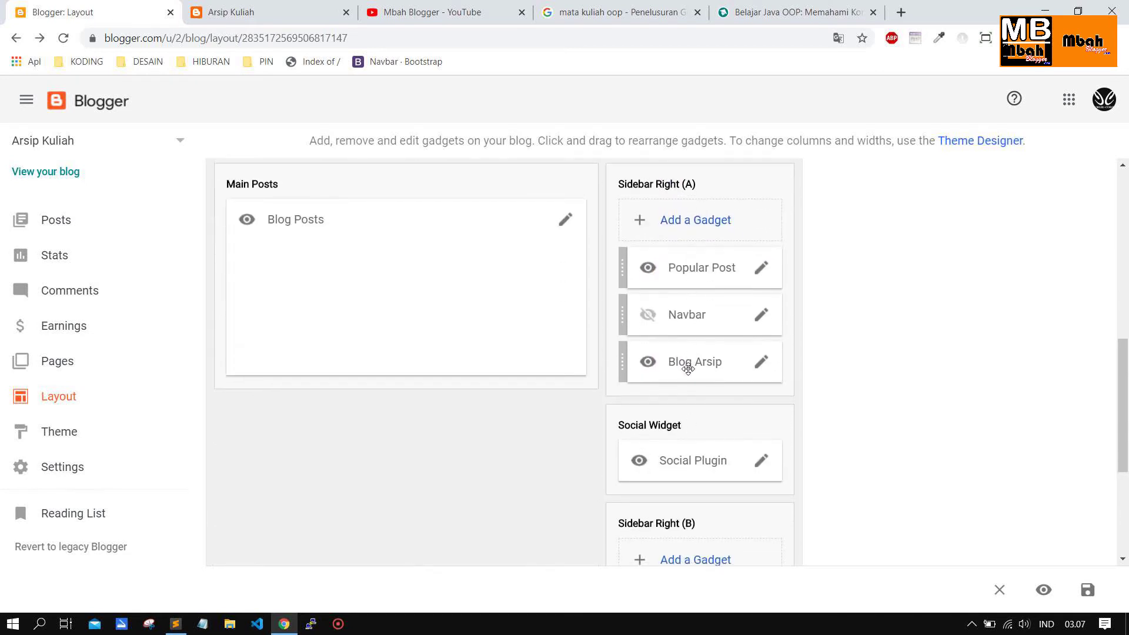
pyautogui.moveTo(686, 365); pyautogui.dragTo(694, 314)
pyautogui.scroll(-4, 605, 411)
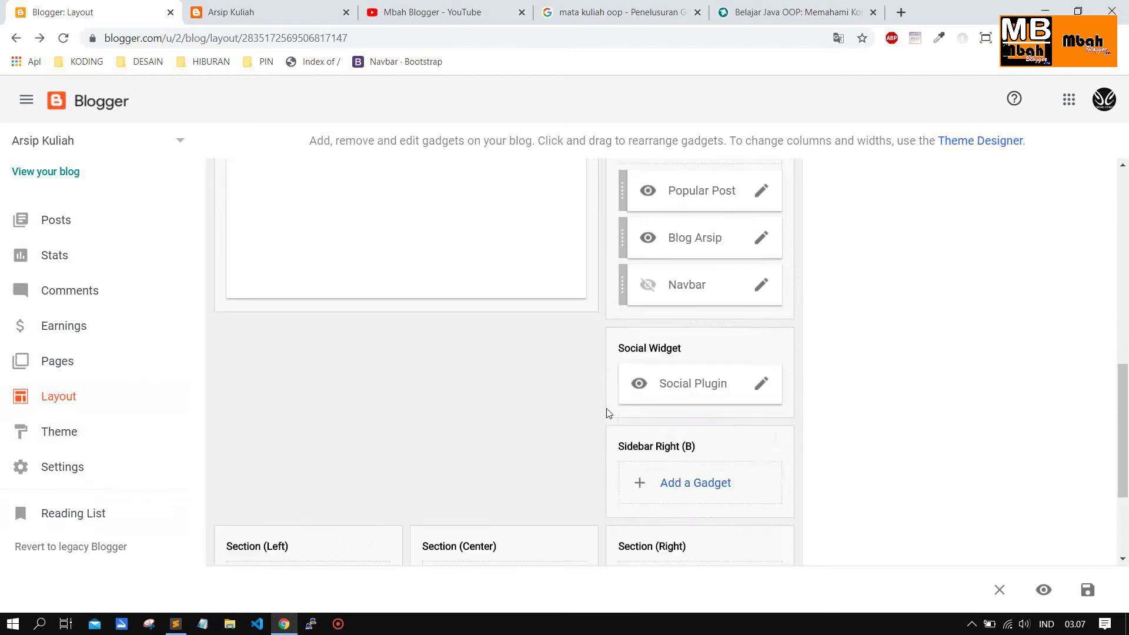
# Save the layout arrangement and reload the Arsip Kuliah blog's home page
pyautogui.scroll(1, 607, 410)
pyautogui.scroll(3, 589, 408)
pyautogui.scroll(-4, 585, 408)
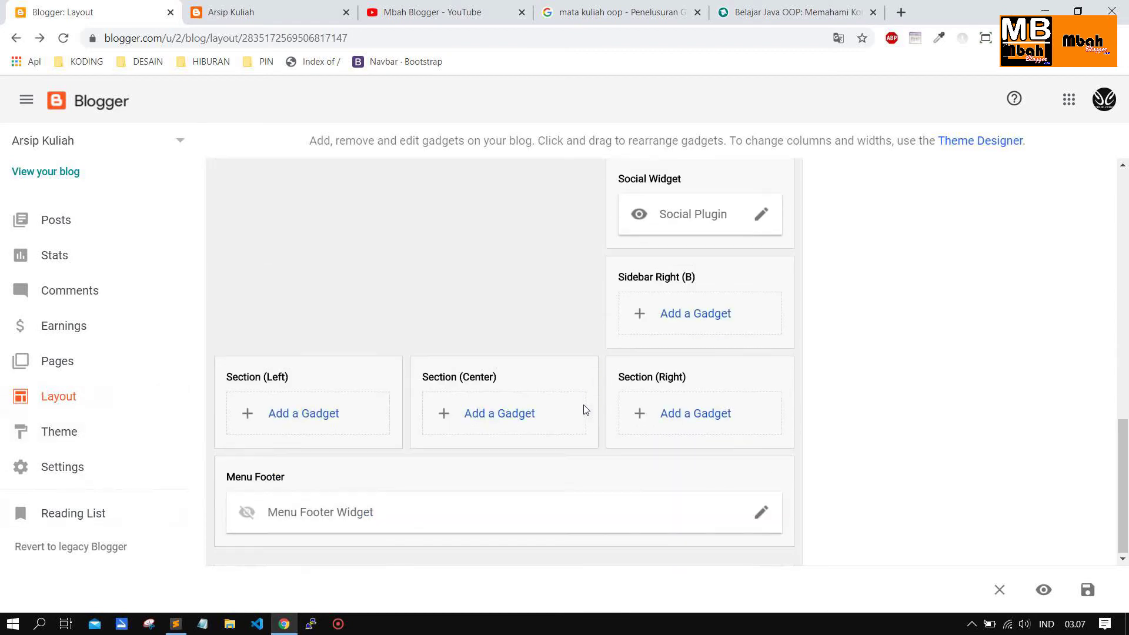
pyautogui.scroll(2, 476, 400)
pyautogui.scroll(9, 476, 400)
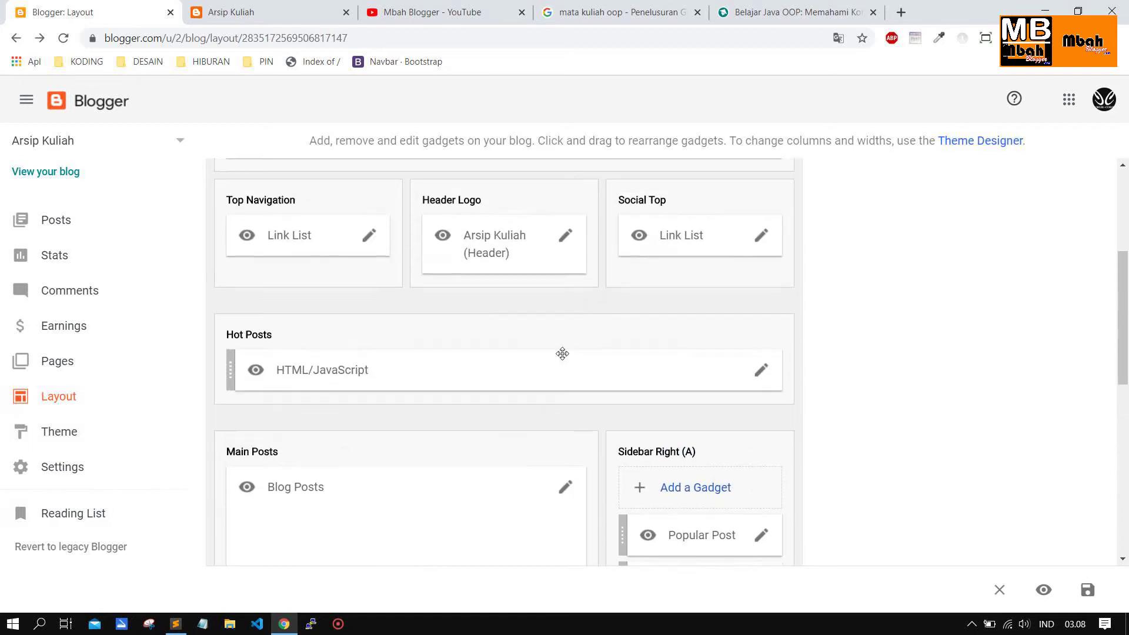
pyautogui.scroll(-8, 600, 366)
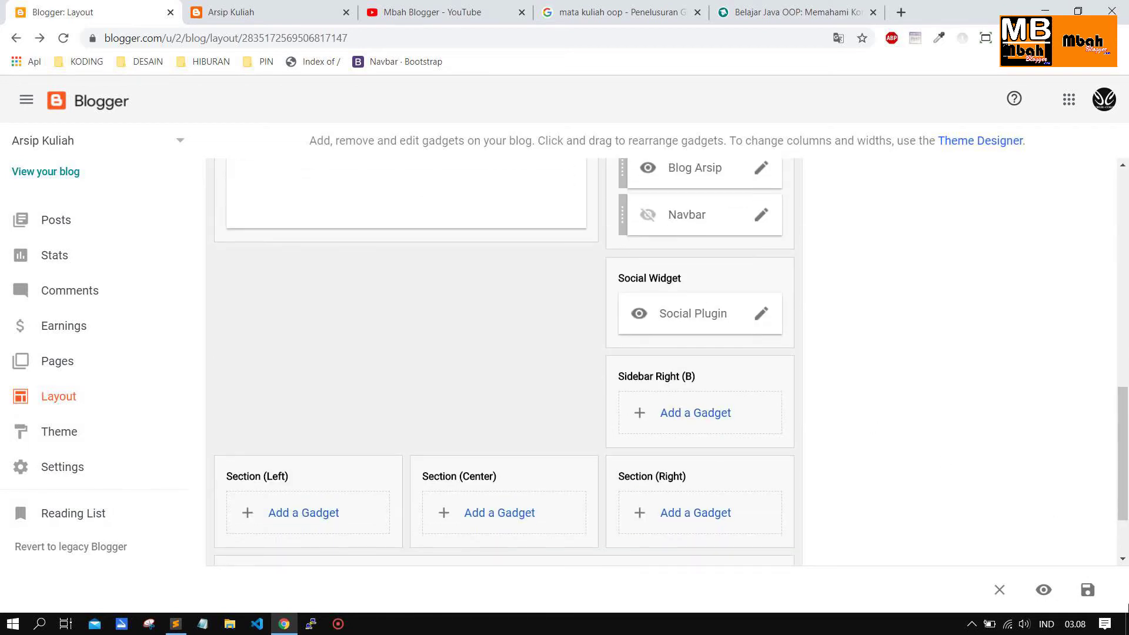
pyautogui.click(1089, 590)
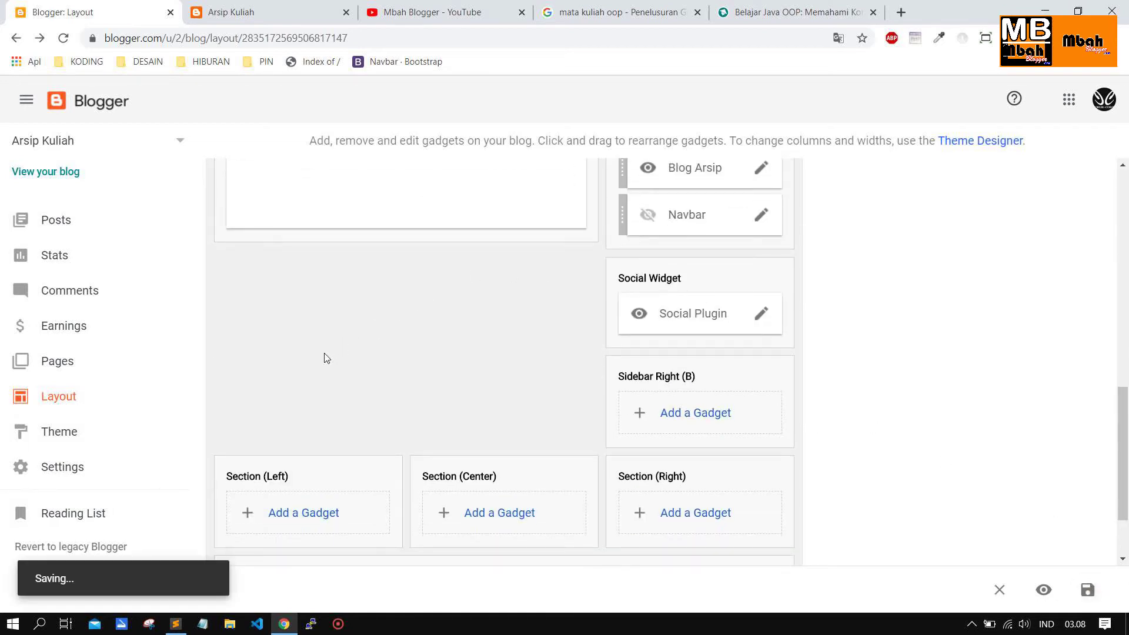
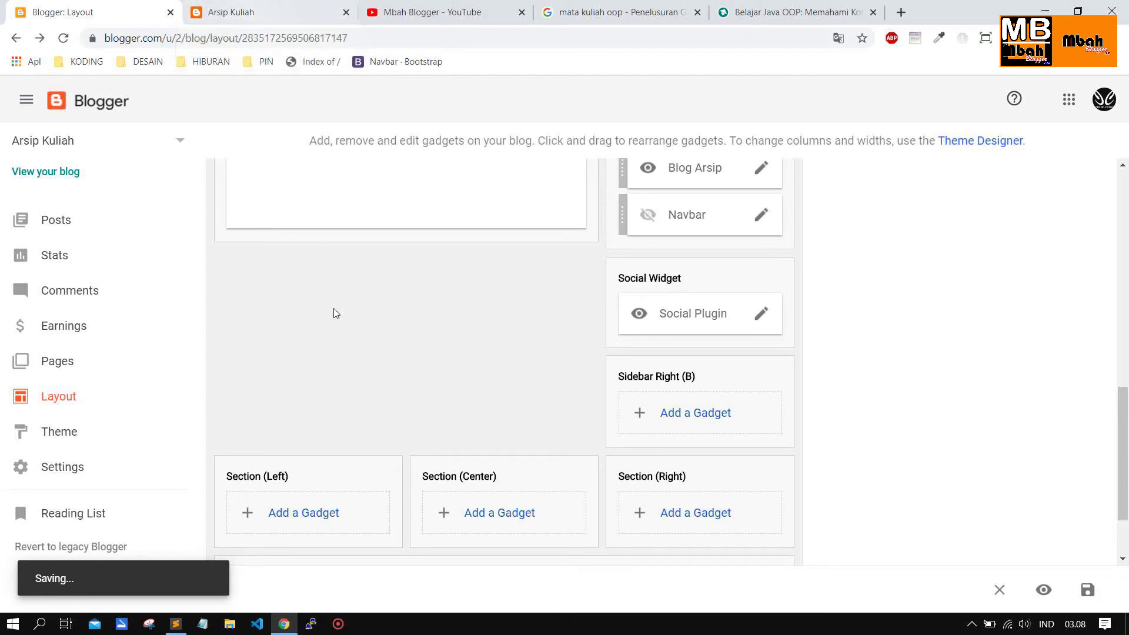
pyautogui.click(272, 5)
pyautogui.click(63, 39)
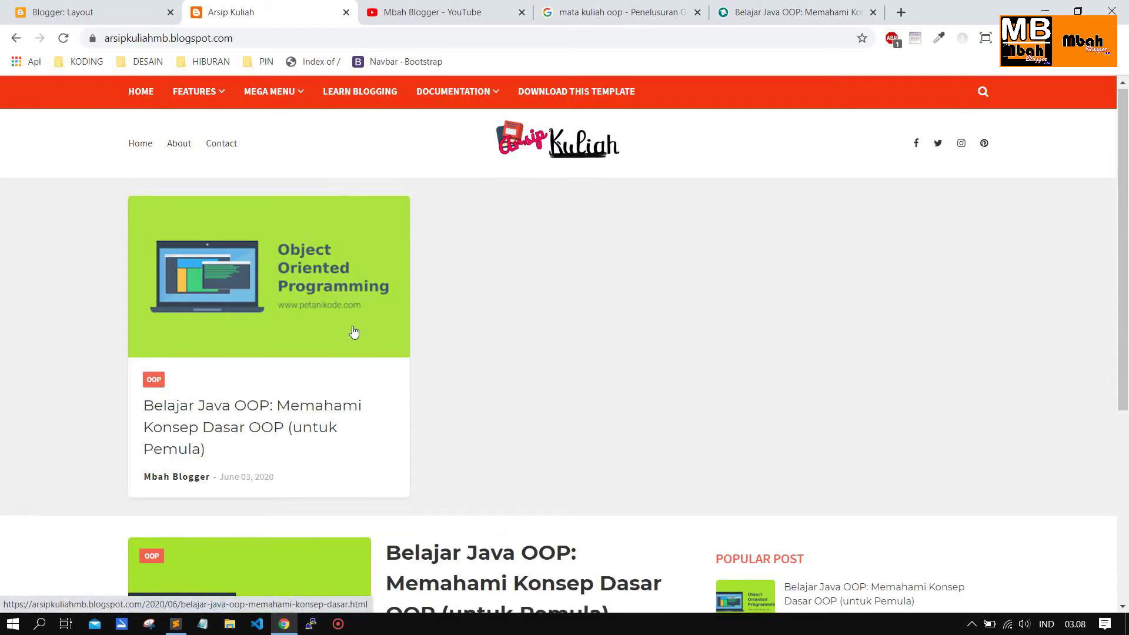
# Examine the Arsip Kuliah home page, and open the Java OOP post to look through its content
pyautogui.scroll(-4, 148, 212)
pyautogui.scroll(-1, 675, 363)
pyautogui.scroll(4, 575, 358)
pyautogui.scroll(-5, 327, 360)
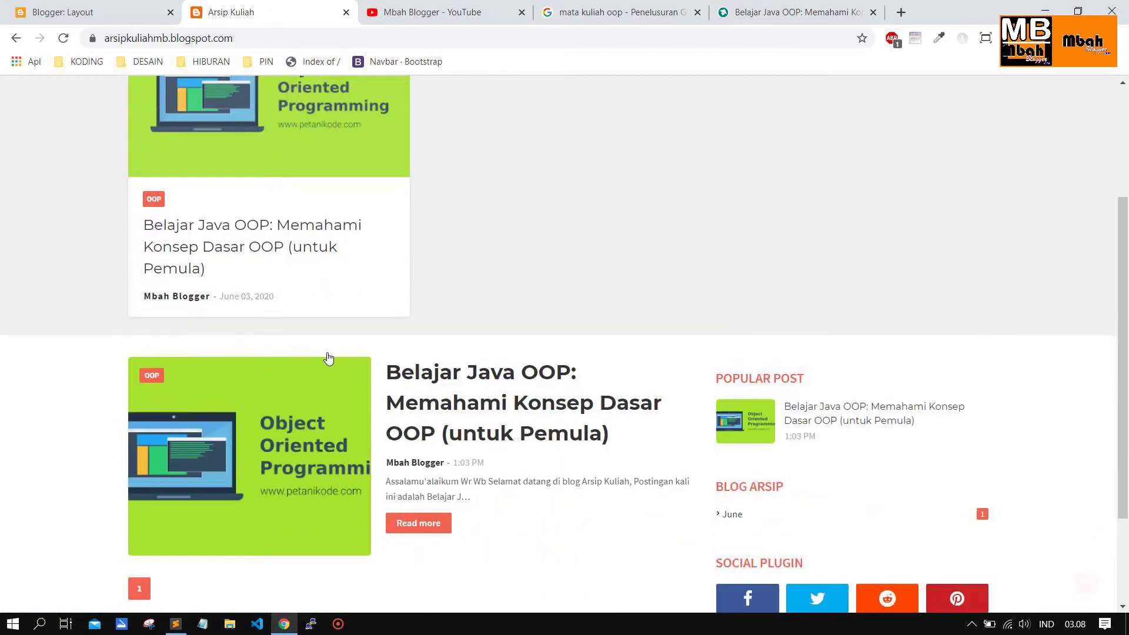
pyautogui.scroll(5, 404, 292)
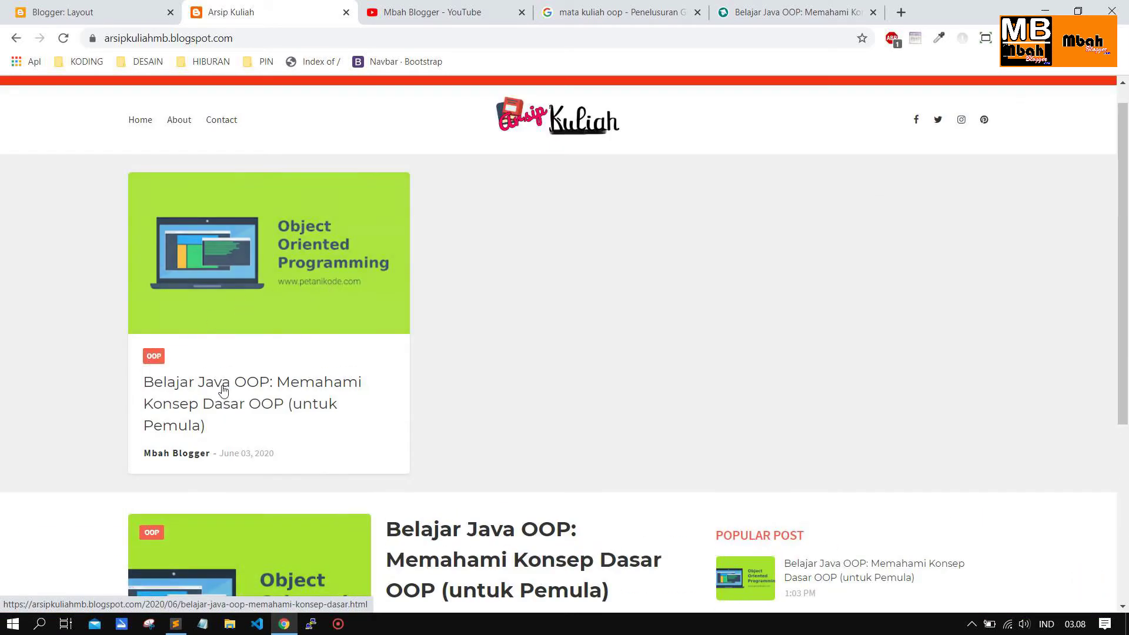
pyautogui.click(300, 285)
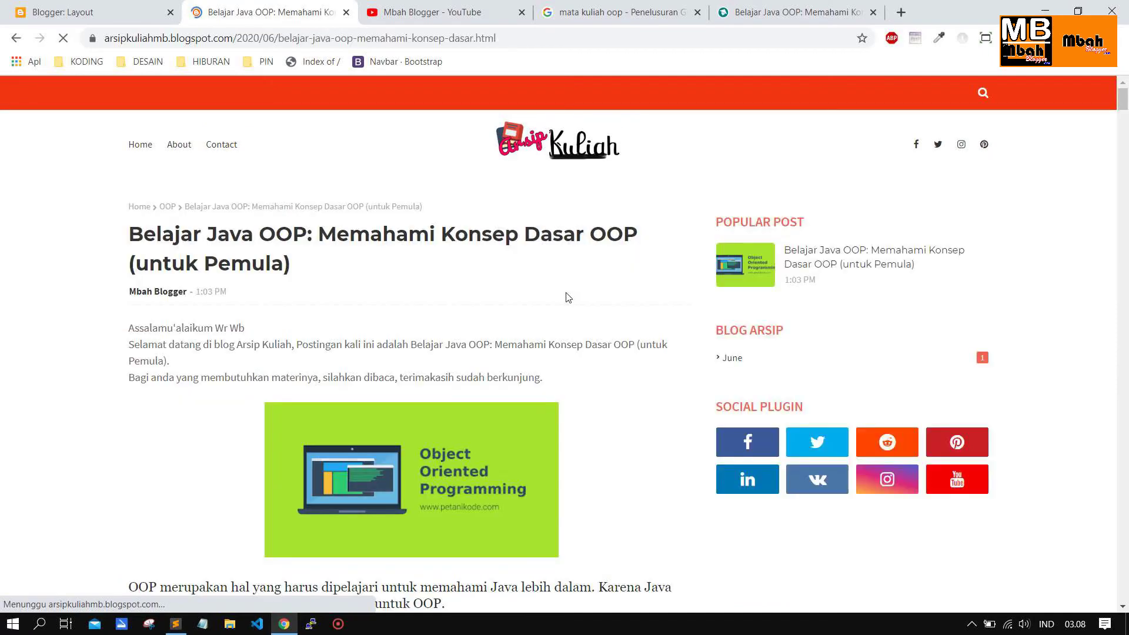
pyautogui.scroll(-20, 325, 315)
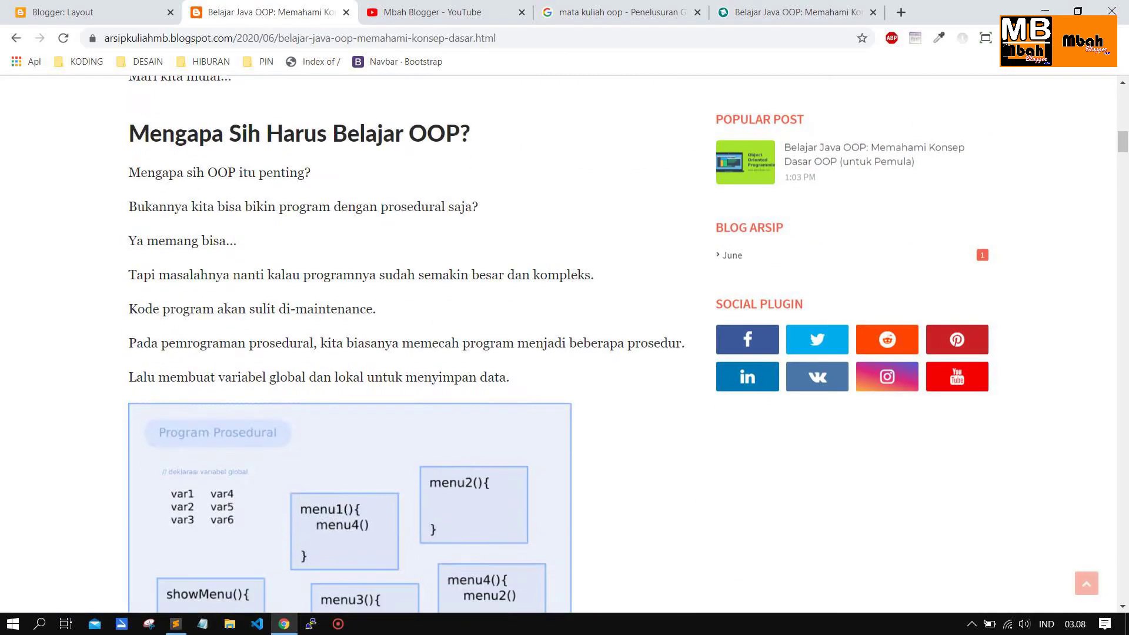
pyautogui.moveTo(1123, 198); pyautogui.dragTo(1106, 582)
pyautogui.click(1104, 583)
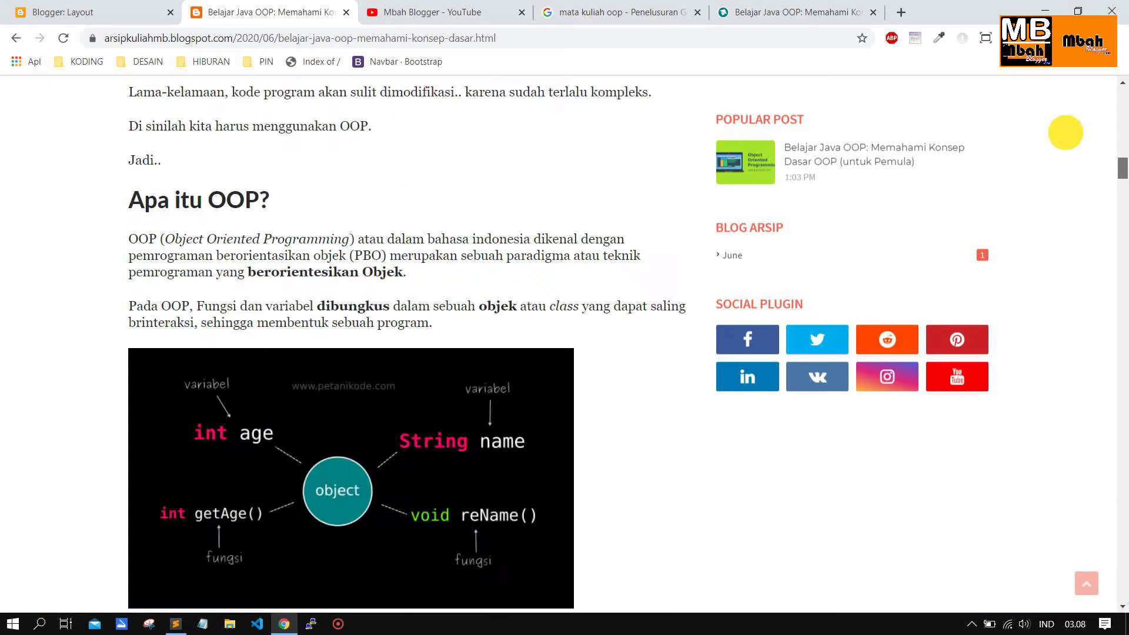
# Return to the blog's home page and look at the Features and Mega Menu entries of its main navigation
pyautogui.click(142, 92)
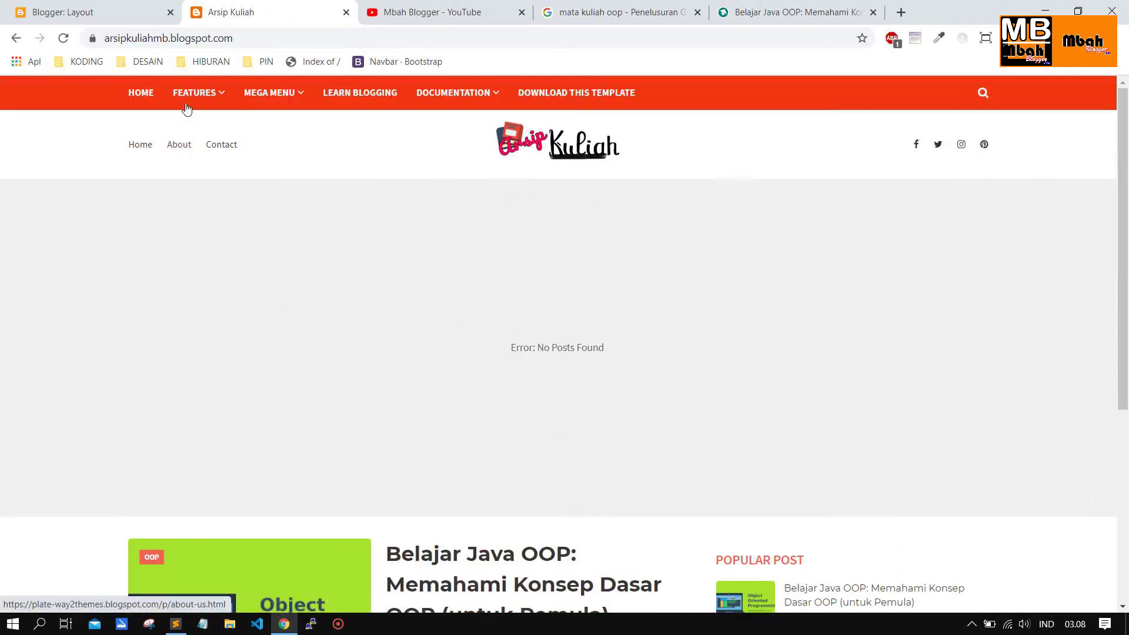
pyautogui.moveTo(201, 110)
pyautogui.moveTo(246, 121)
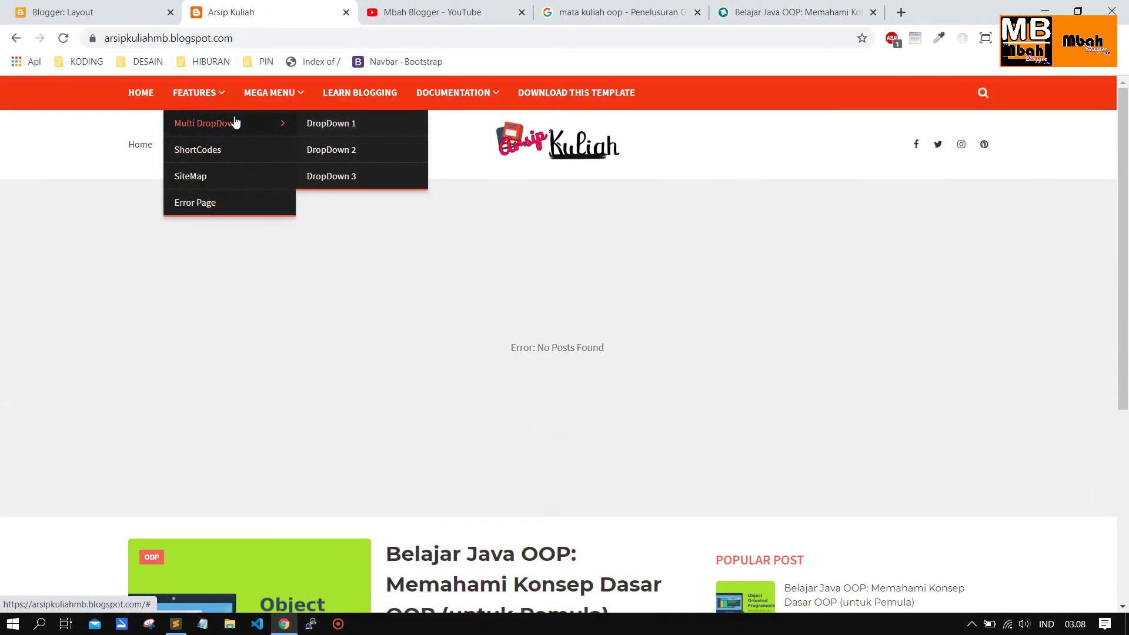
pyautogui.moveTo(277, 95)
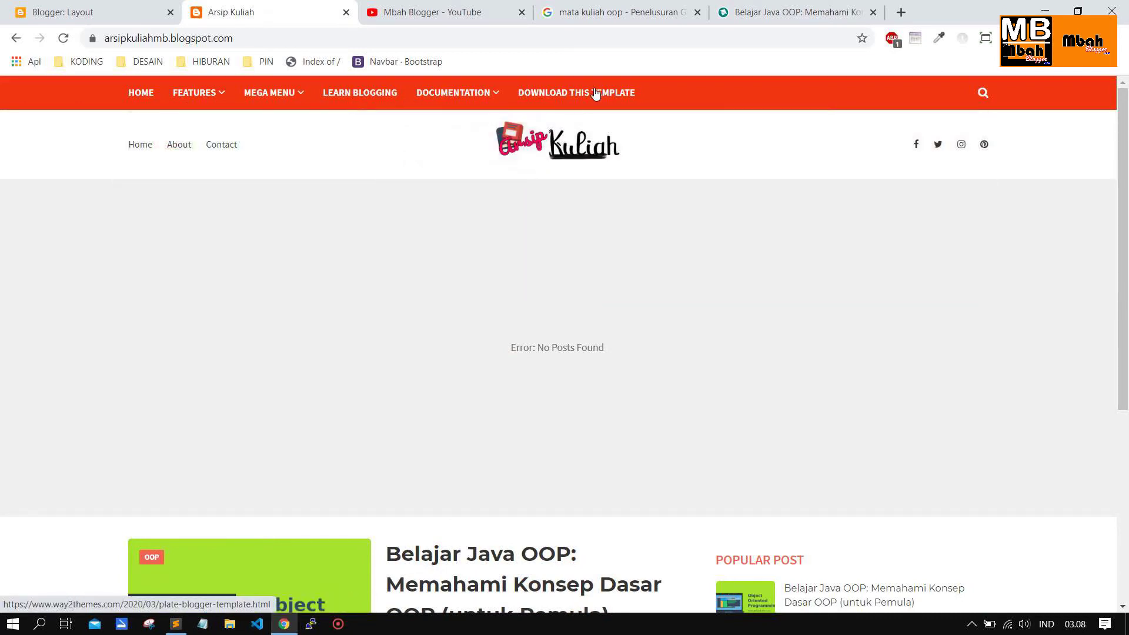
# Close the Google results for "mata kuliah oop" and switch to the Petani Kode article
pyautogui.click(442, 8)
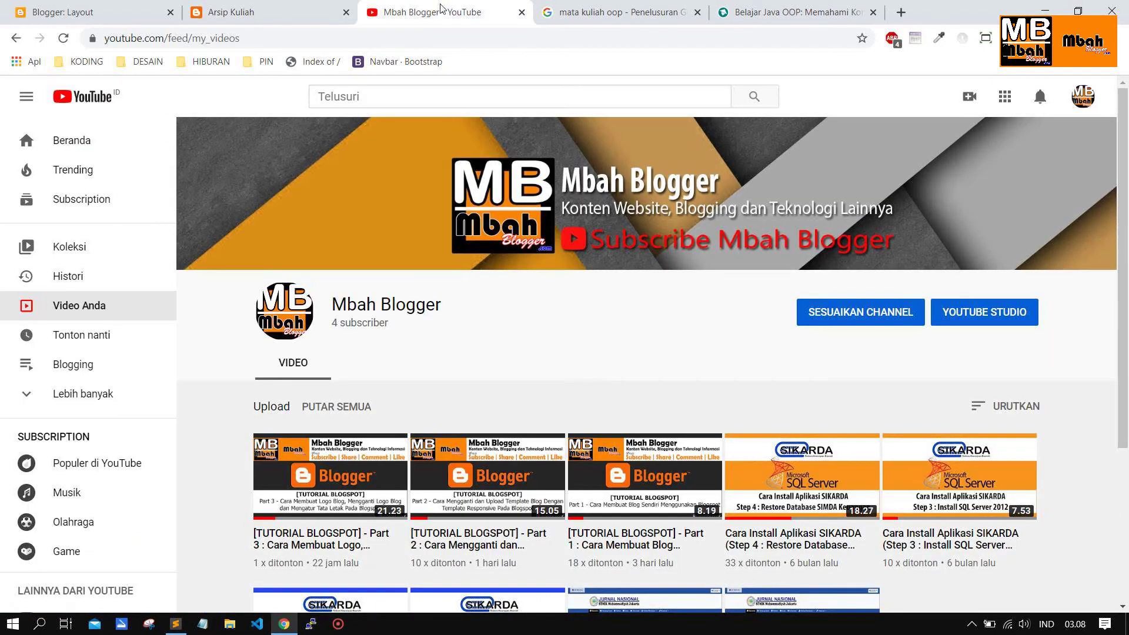
pyautogui.click(594, 11)
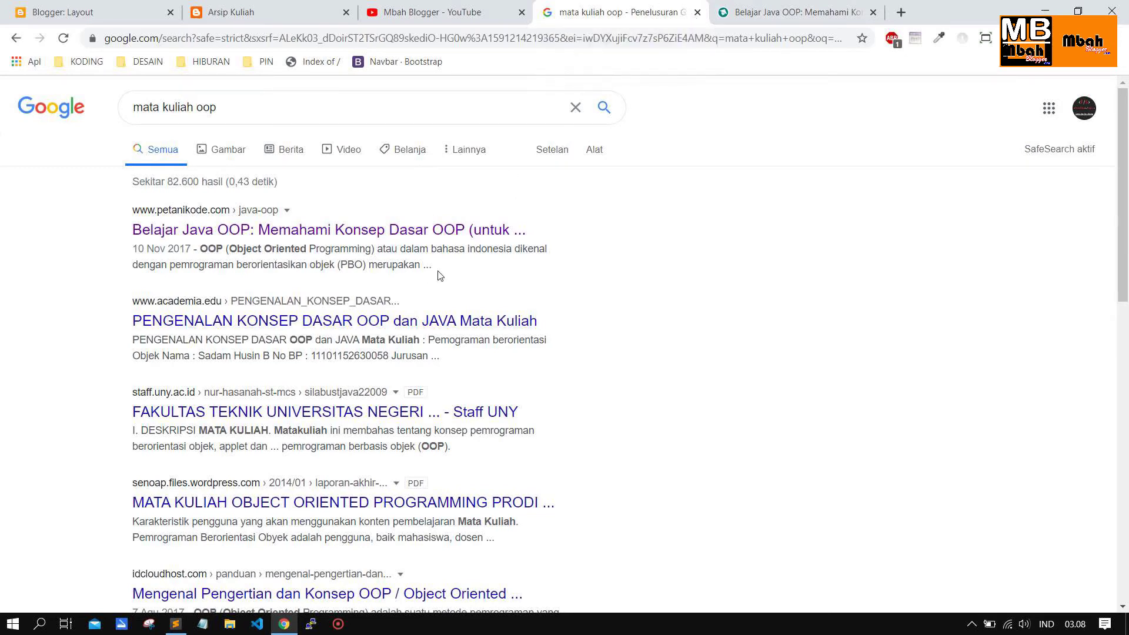
pyautogui.click(698, 12)
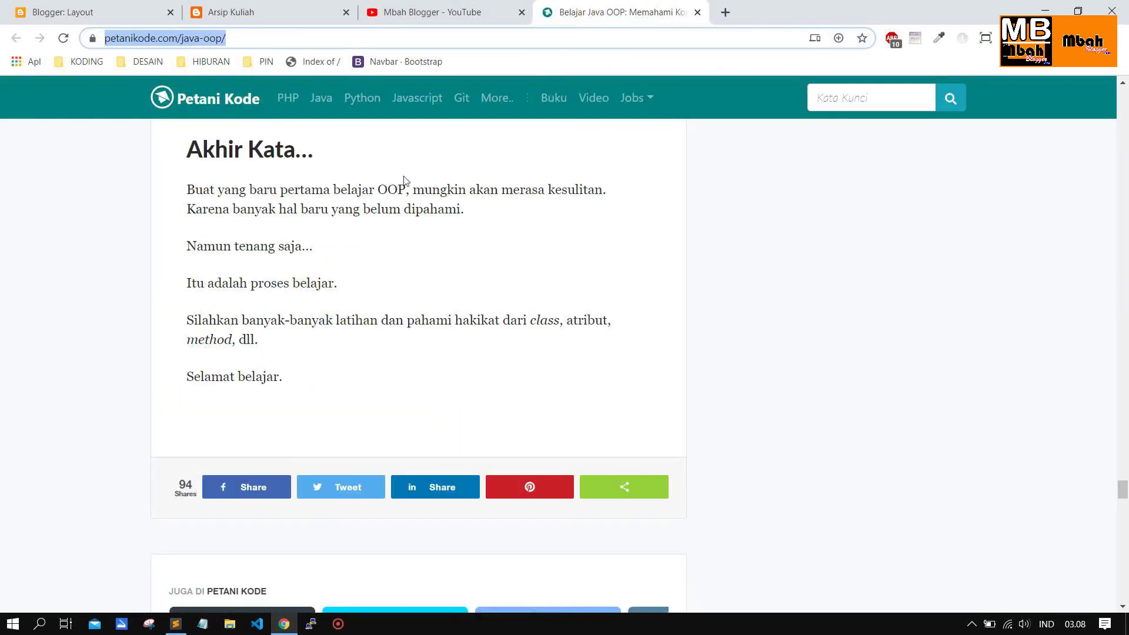
# Open the "Tutorial PHP #00: Persiapan Pemrograman PHP di Linux" article from Petani Kode's PHP tutorial list
pyautogui.scroll(5, 325, 159)
pyautogui.scroll(-7, 317, 254)
pyautogui.scroll(5, 325, 292)
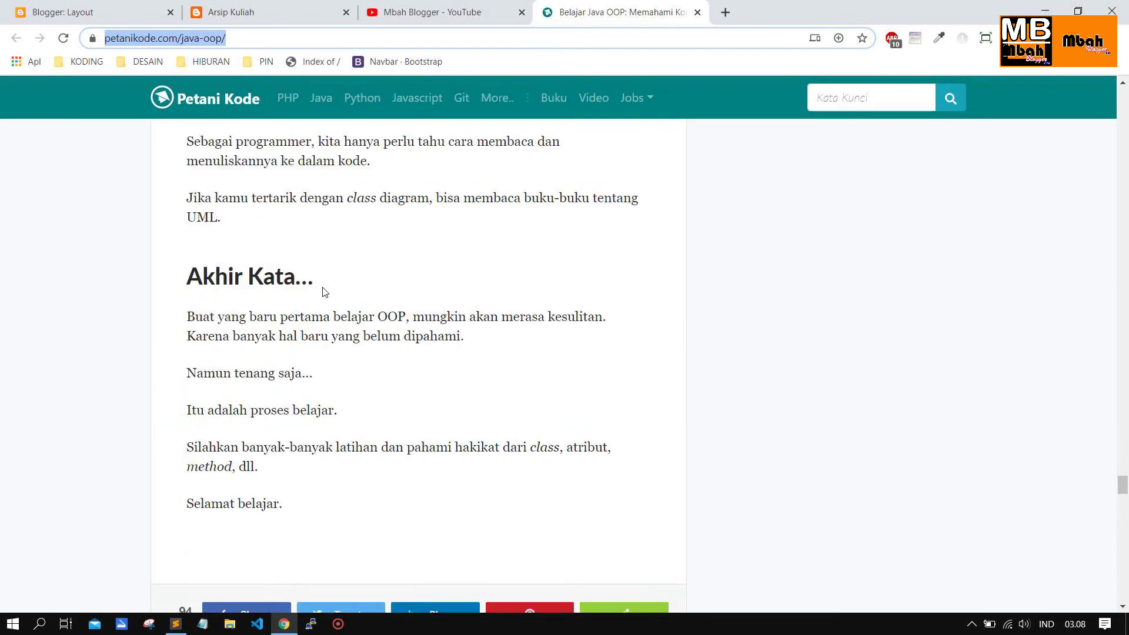
pyautogui.scroll(5, 325, 293)
pyautogui.click(288, 98)
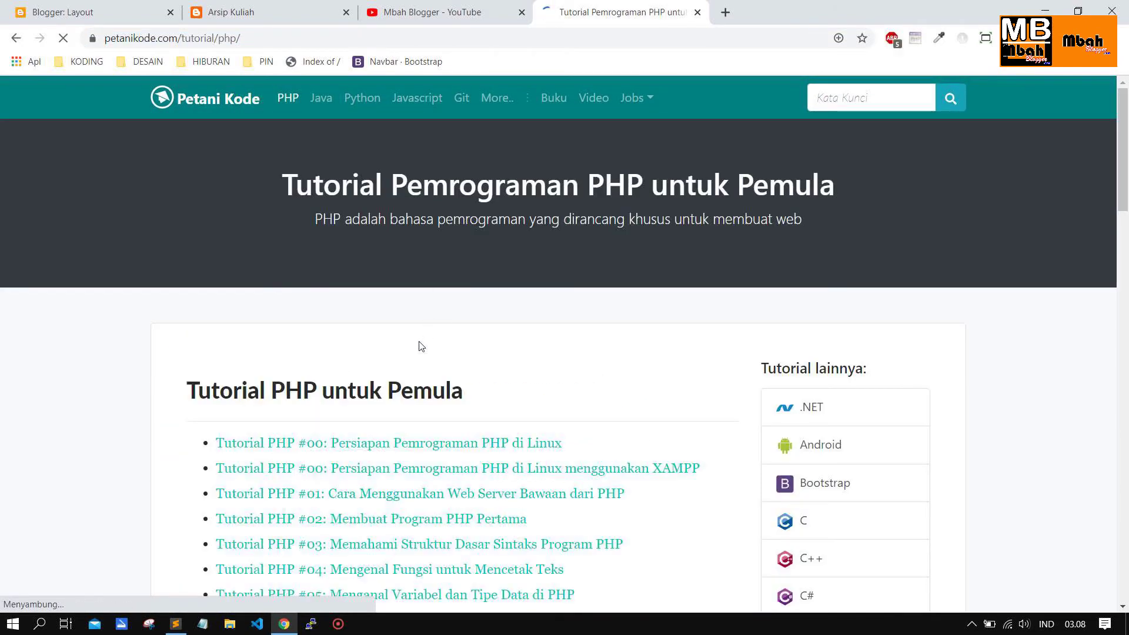
pyautogui.scroll(-3, 422, 347)
pyautogui.click(521, 288)
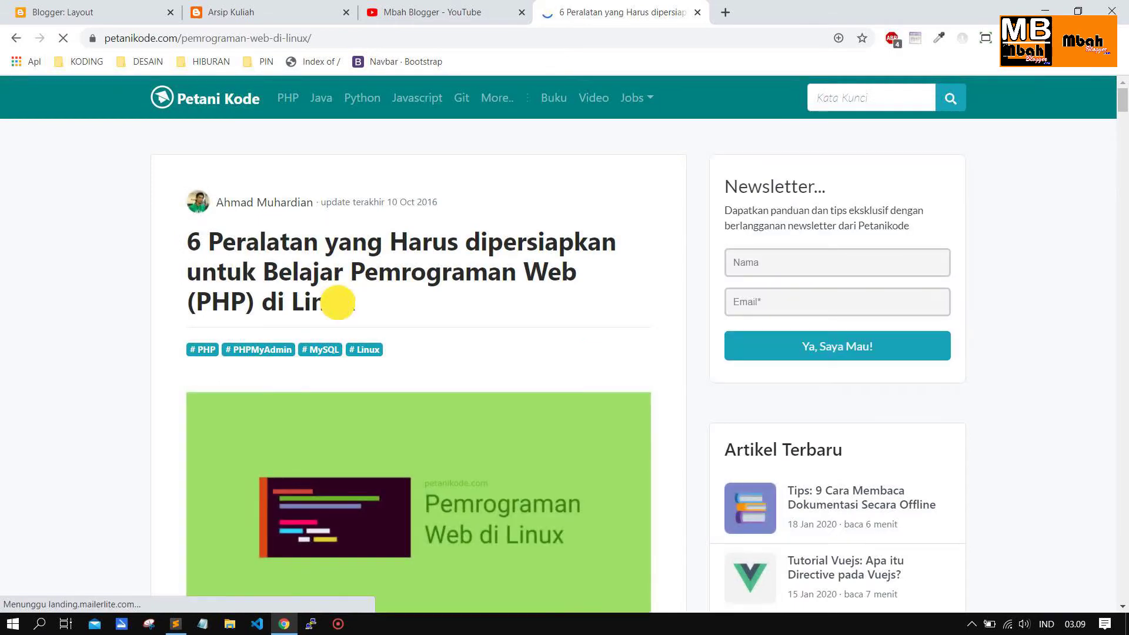
# Create a blog post titled "6 Peralatan yang Harus dipersiapkan untuk Belajar Pemrograman Web (PHP) di Linux", copying the title from the Petani Kode article
pyautogui.moveTo(338, 302); pyautogui.dragTo(184, 232)
pyautogui.hotkey('ctrl', 'c')
pyautogui.click(88, 12)
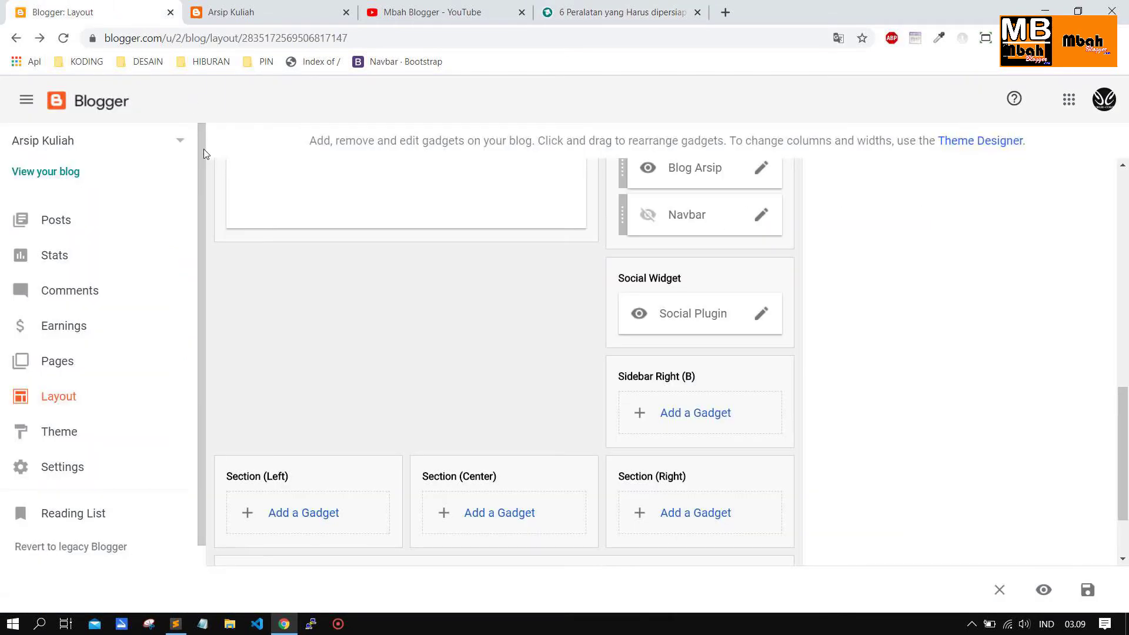
pyautogui.scroll(5, 203, 177)
pyautogui.click(41, 222)
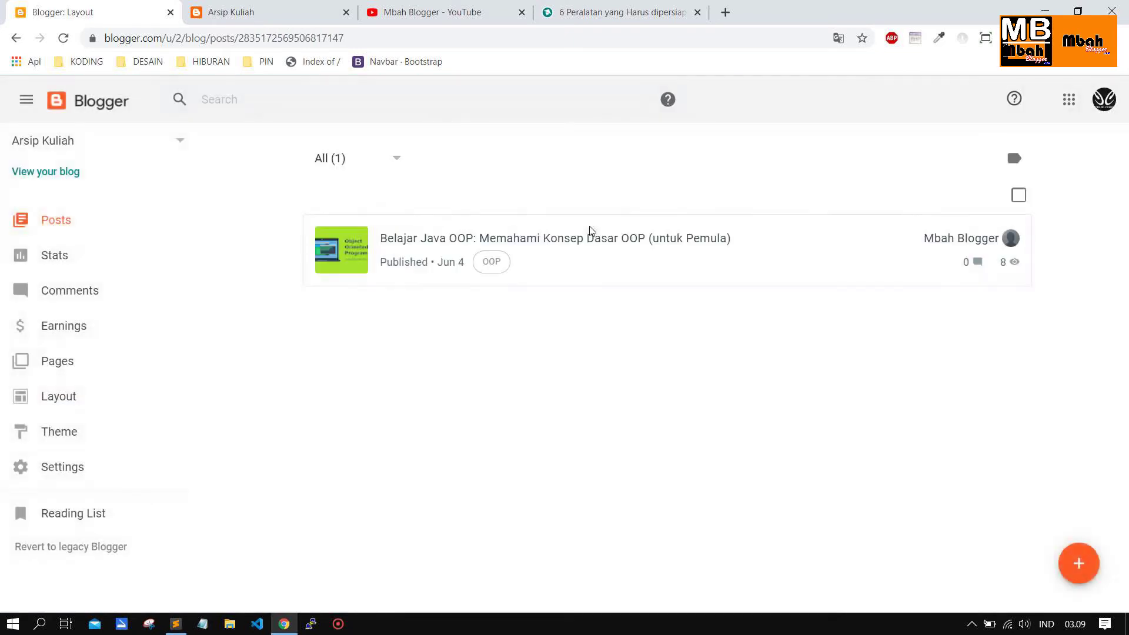
pyautogui.click(1079, 563)
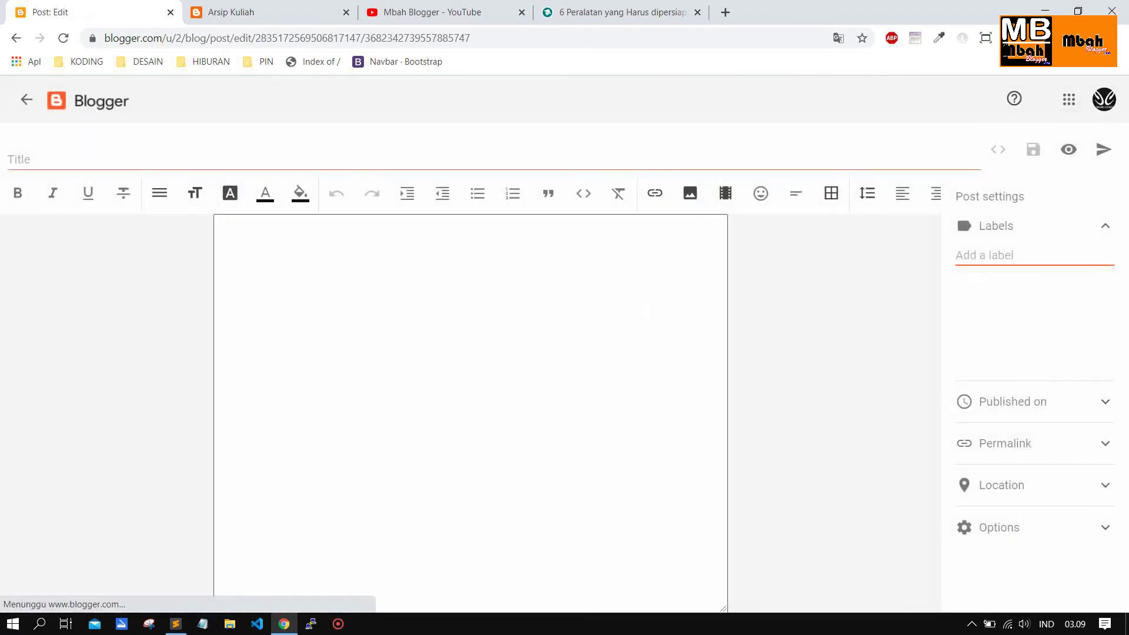
pyautogui.click(94, 154)
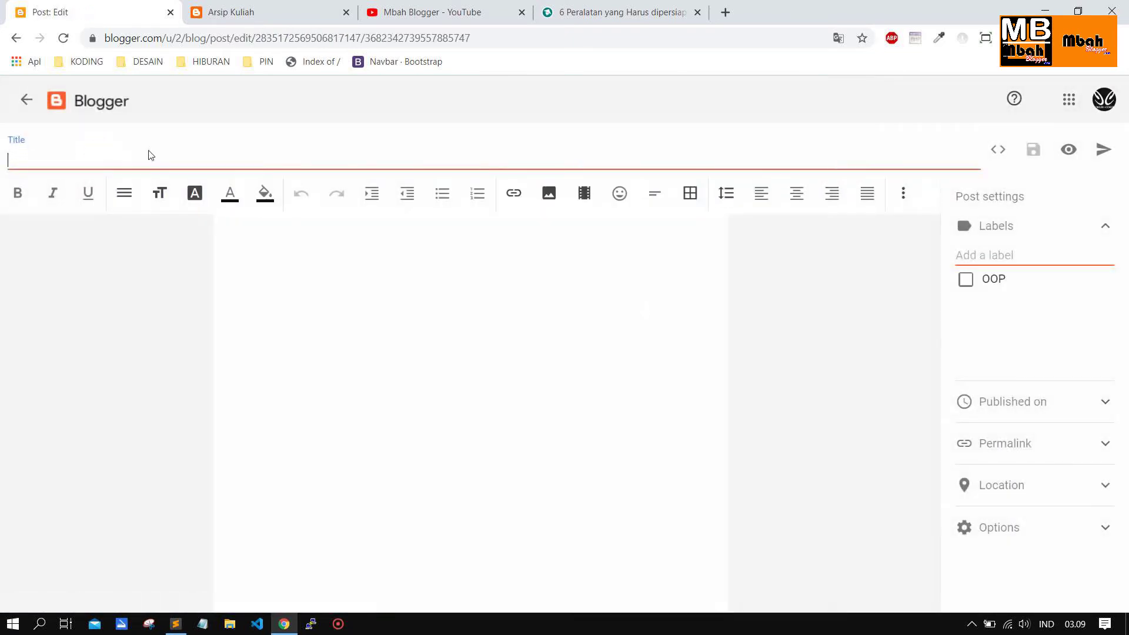
pyautogui.hotkey('ctrl', 'v')
pyautogui.click(337, 332)
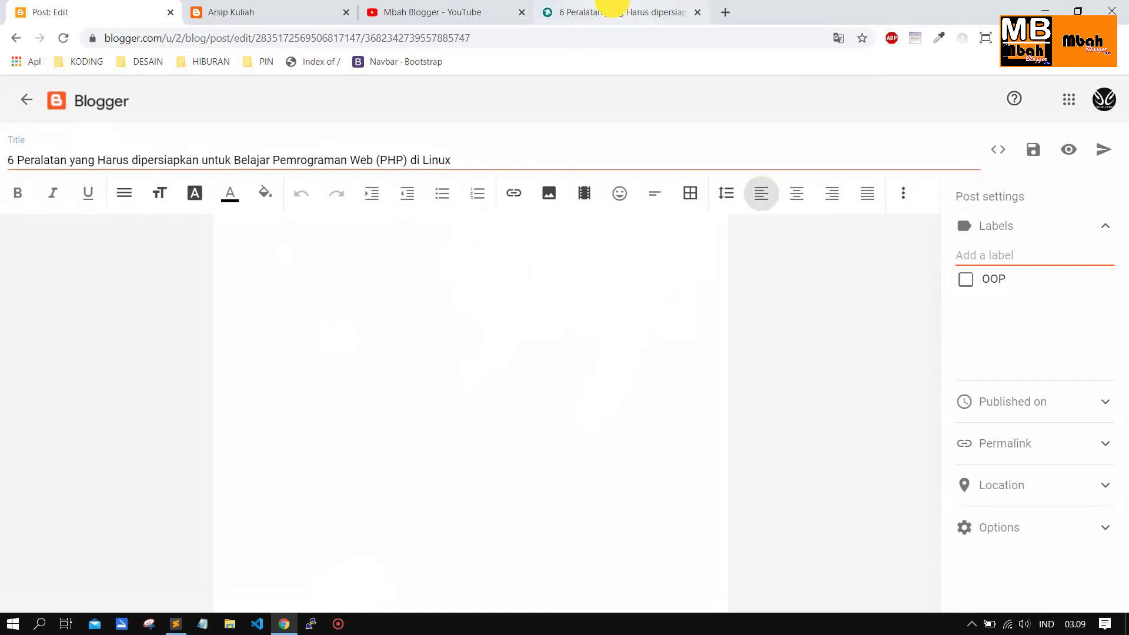
# Examine the header image and introductory paragraphs of the Petani Kode article
pyautogui.click(611, 9)
pyautogui.scroll(-3, 288, 239)
pyautogui.click(197, 239)
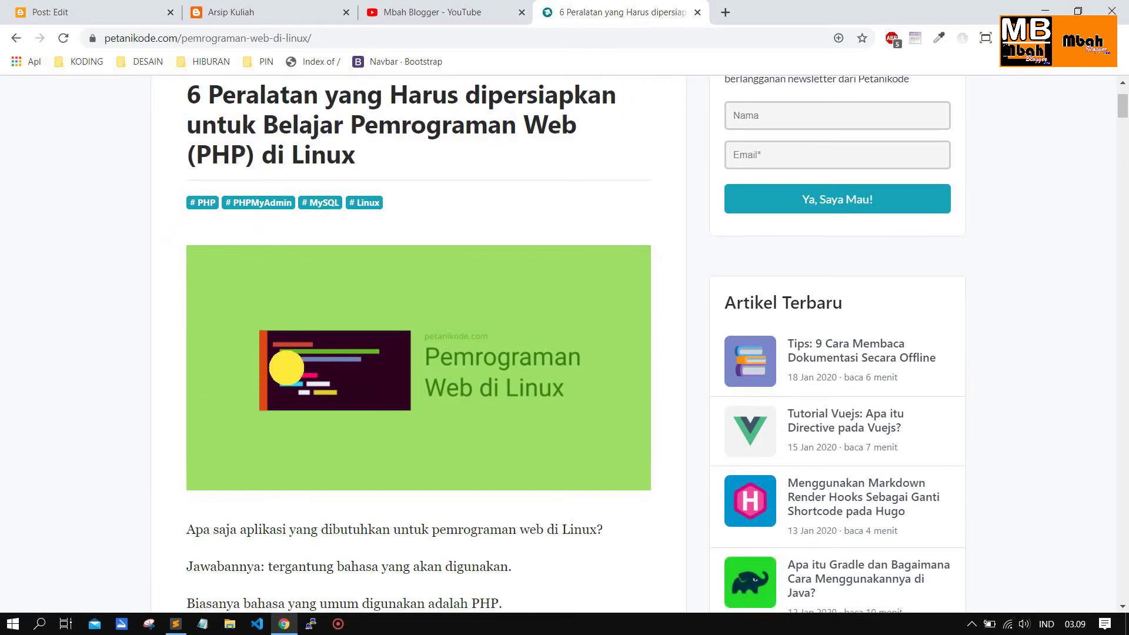
pyautogui.scroll(-3, 255, 396)
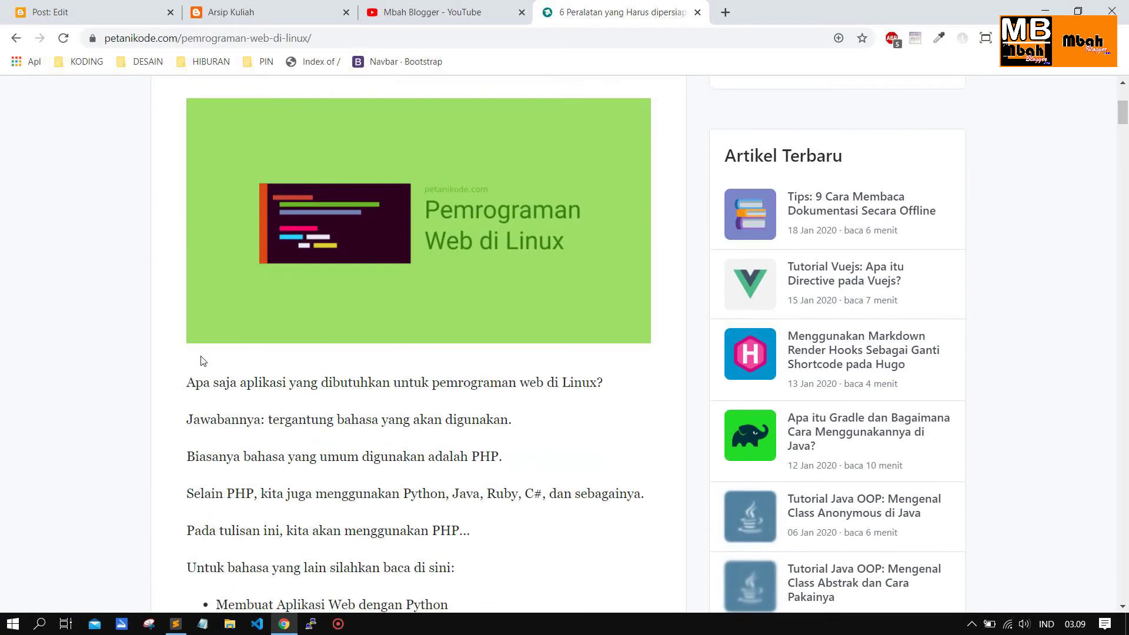
pyautogui.scroll(3, 202, 361)
pyautogui.scroll(-4, 257, 305)
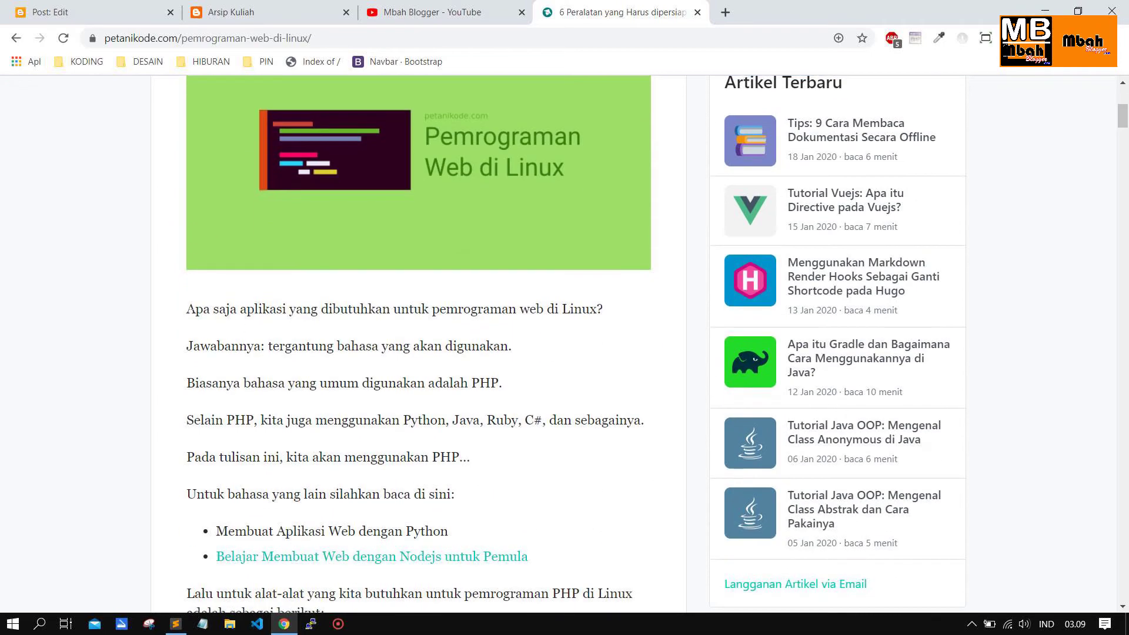
pyautogui.moveTo(187, 307); pyautogui.dragTo(458, 438)
pyautogui.click(458, 276)
pyautogui.scroll(4, 388, 225)
# Copy the greeting paragraphs from the published Java OOP post into the body of the new post
pyautogui.click(106, 12)
pyautogui.click(269, 9)
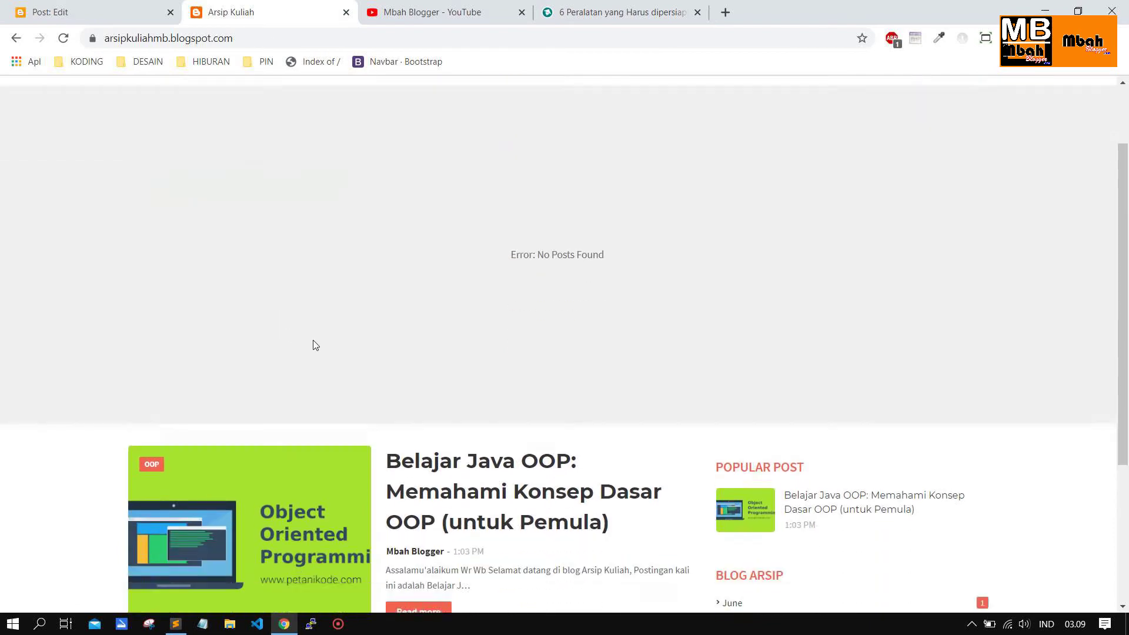
pyautogui.scroll(-4, 314, 345)
pyautogui.click(441, 285)
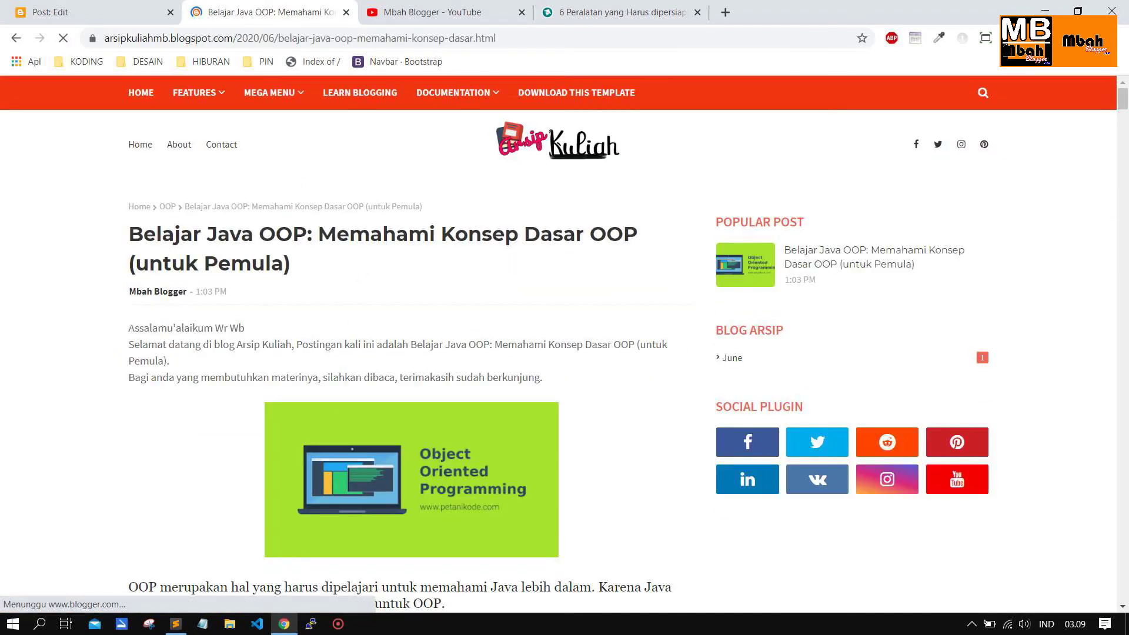
pyautogui.moveTo(127, 325); pyautogui.dragTo(626, 386)
pyautogui.hotkey('ctrl', 'c')
pyautogui.hotkey('ctrl', '1')
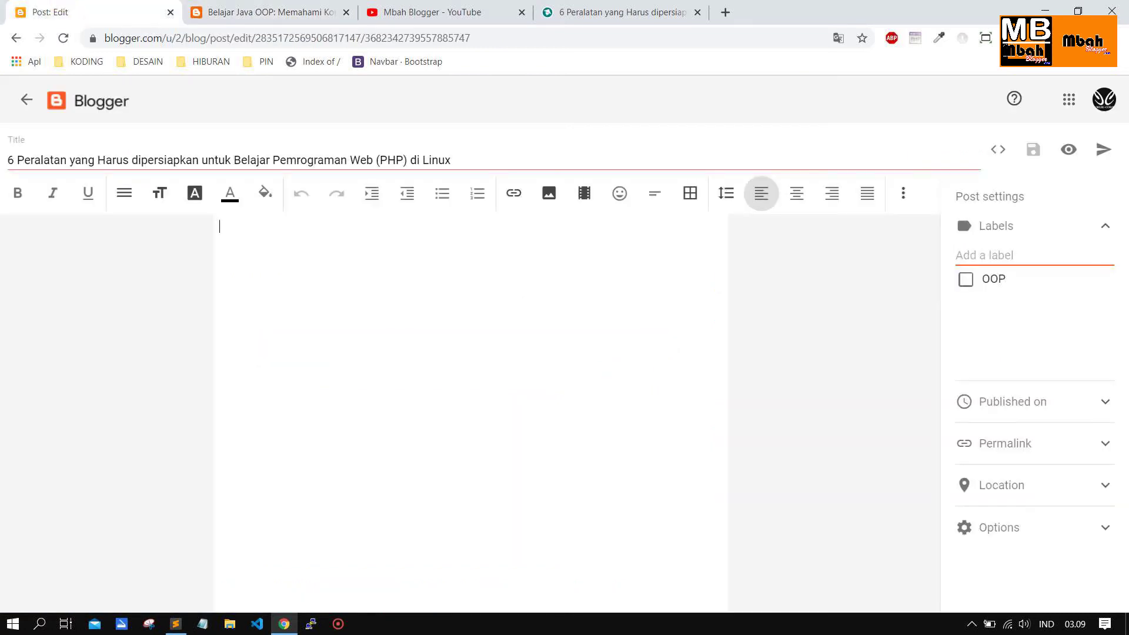
pyautogui.hotkey('ctrl', 'v')
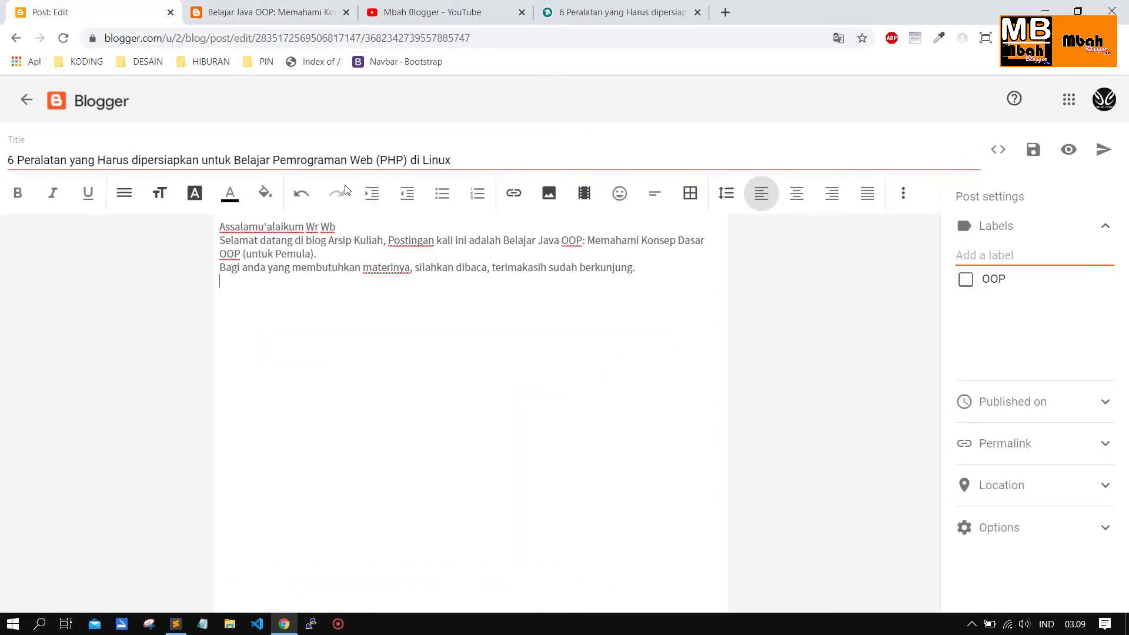
# Replace the Java OOP title in the greeting with the new post's title and add a blank line below the text
pyautogui.moveTo(474, 158); pyautogui.dragTo(2, 161)
pyautogui.hotkey('ctrl', 'c')
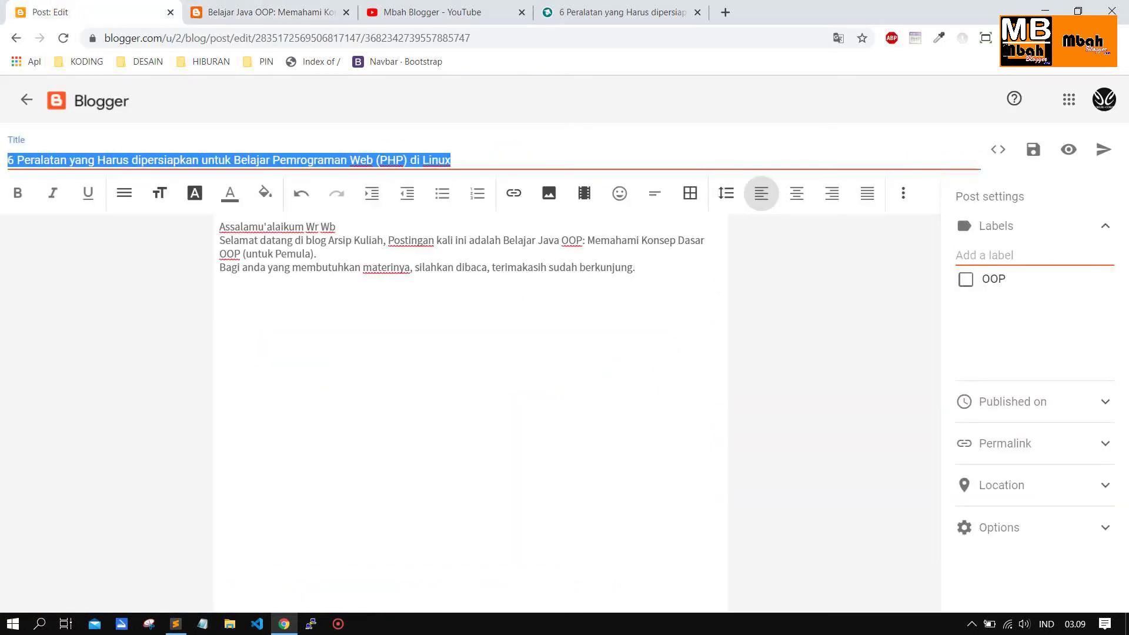
pyautogui.moveTo(315, 254); pyautogui.dragTo(507, 241)
pyautogui.hotkey('ctrl', 'v')
pyautogui.click(447, 330)
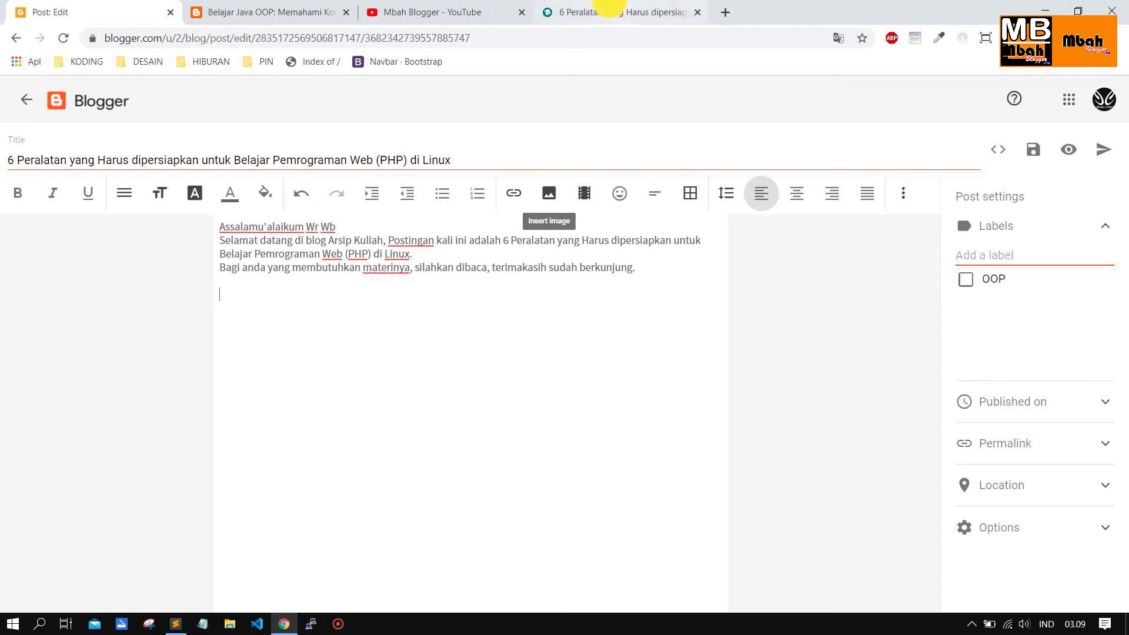
# Insert the Petani Kode article's header image, pemrograman-web-linux.png, below the greeting by its URL
pyautogui.click(606, 13)
pyautogui.rightClick(454, 331)
pyautogui.click(508, 394)
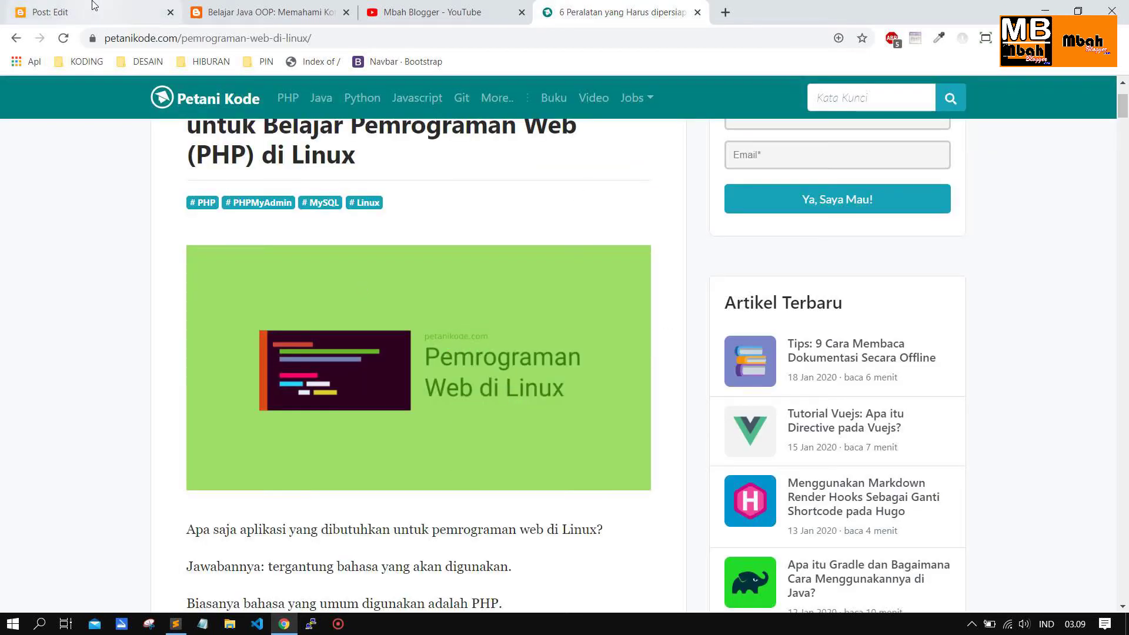
pyautogui.click(42, 9)
pyautogui.click(548, 194)
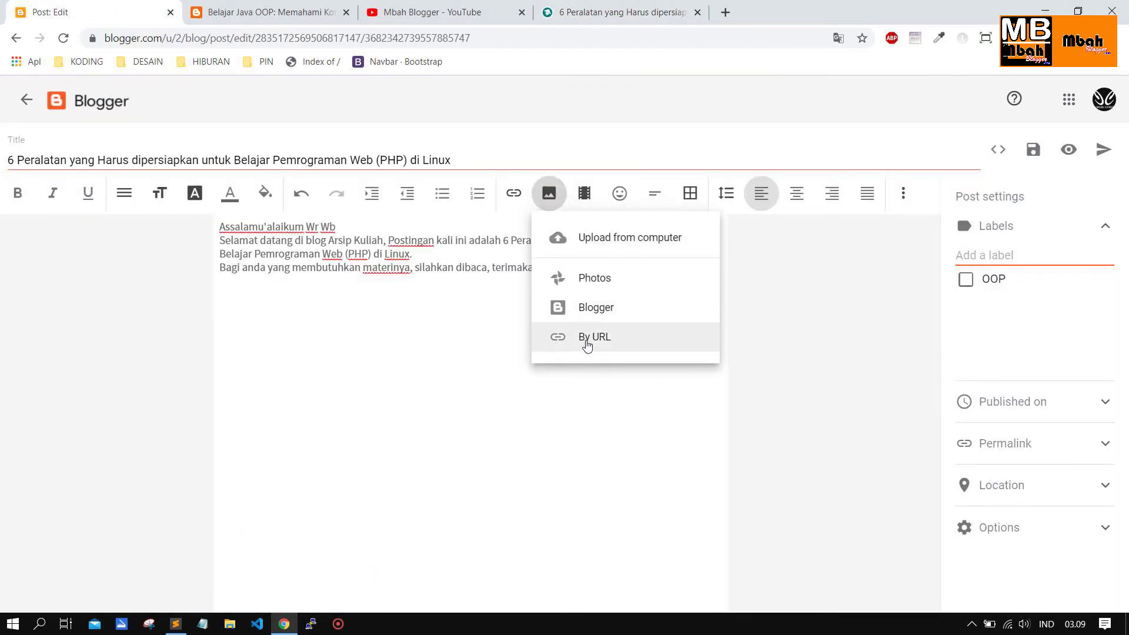
pyautogui.click(612, 347)
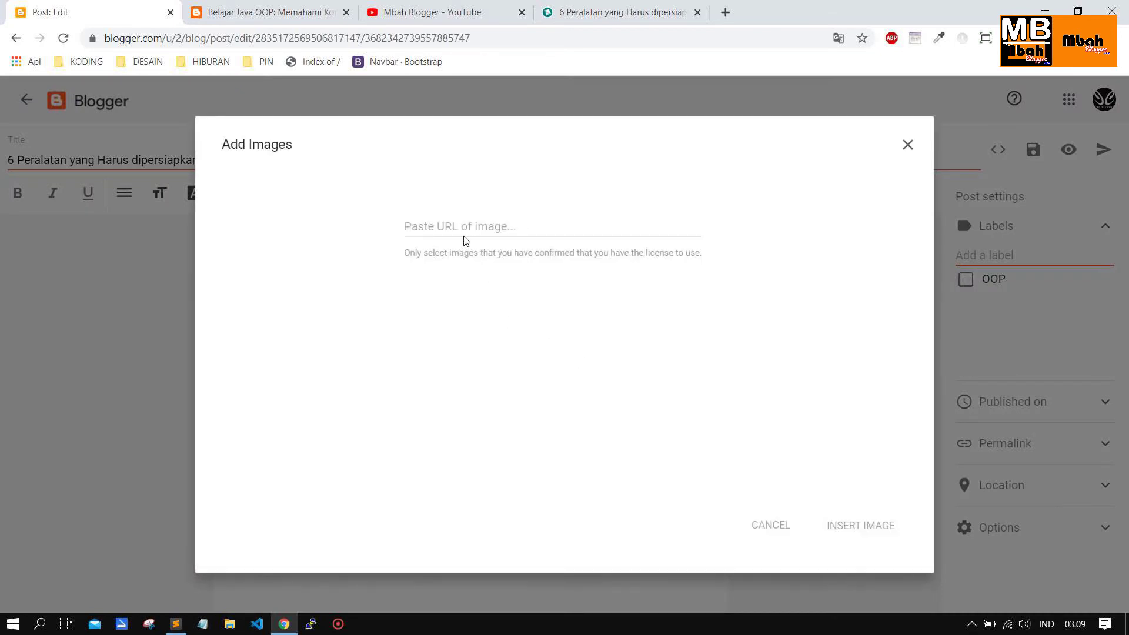
pyautogui.hotkey('ctrl', 'v')
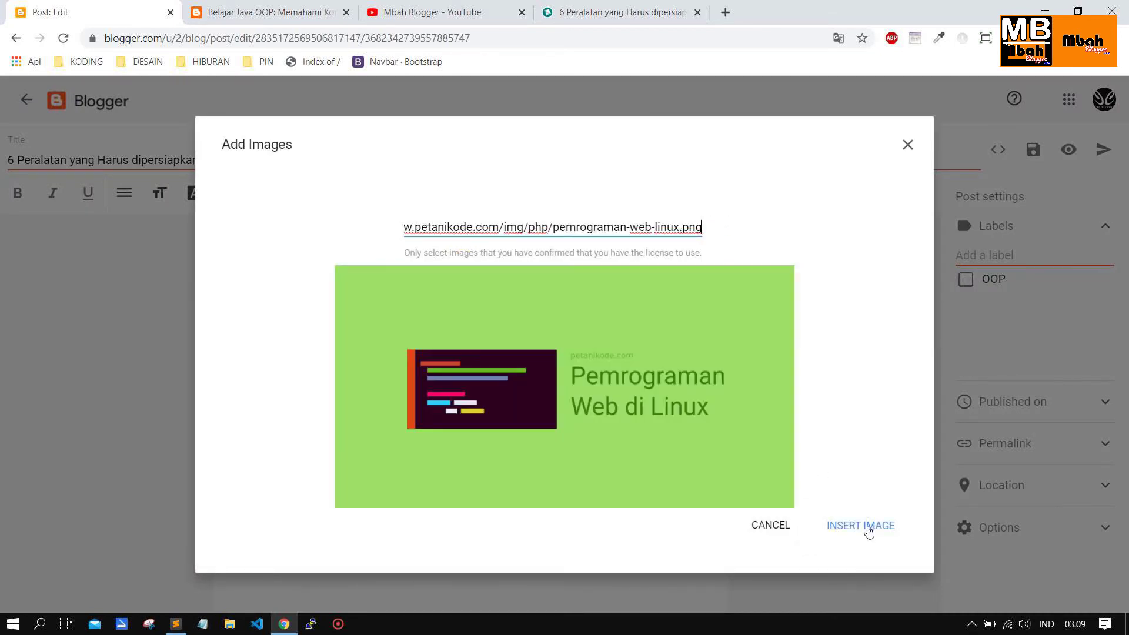
pyautogui.click(869, 530)
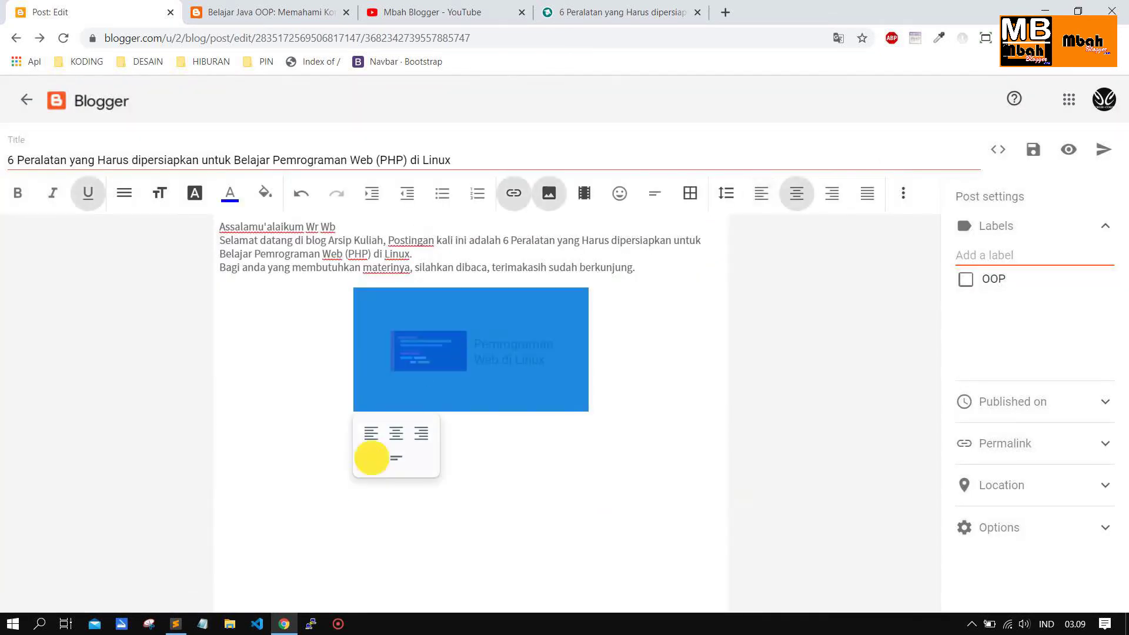
# Set the inserted header image's size to Large
pyautogui.click(372, 458)
pyautogui.click(470, 407)
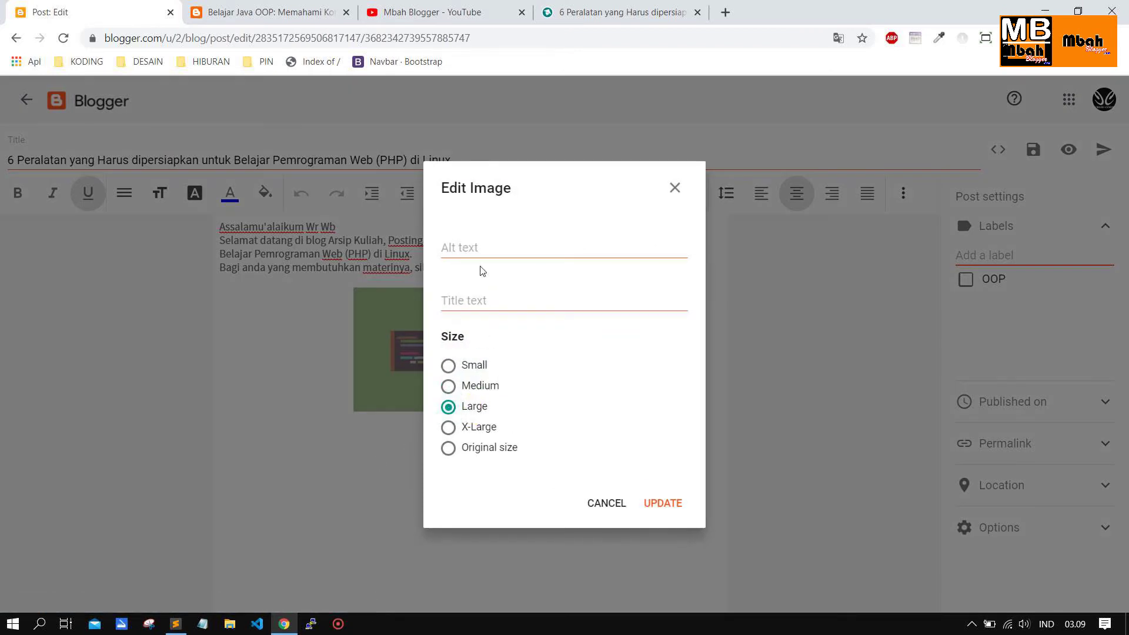
pyautogui.click(504, 251)
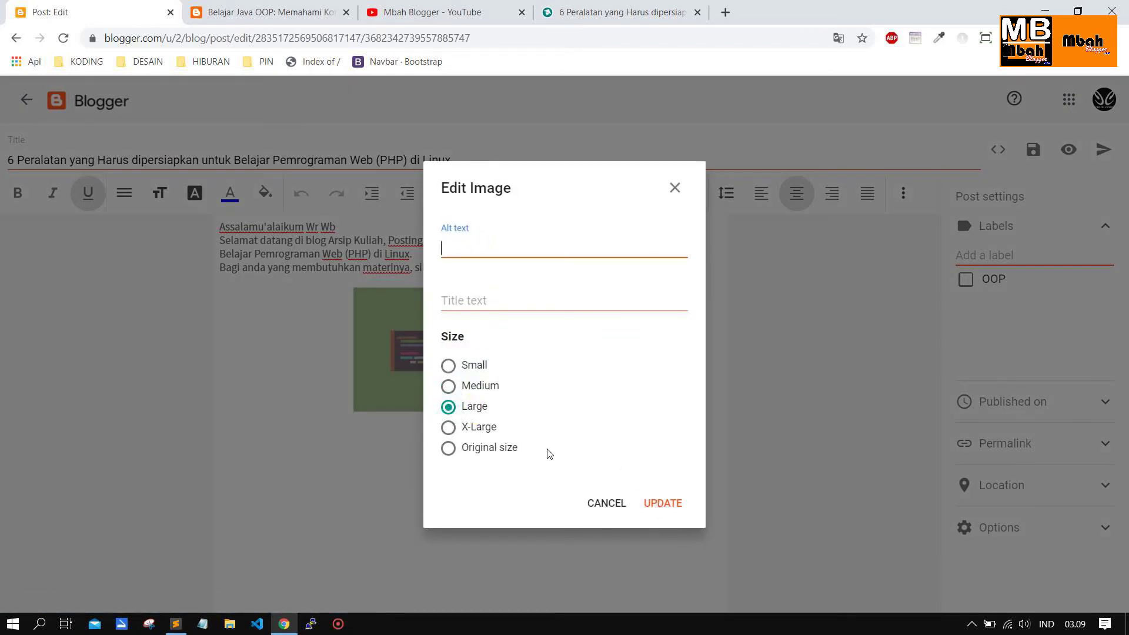
pyautogui.click(645, 506)
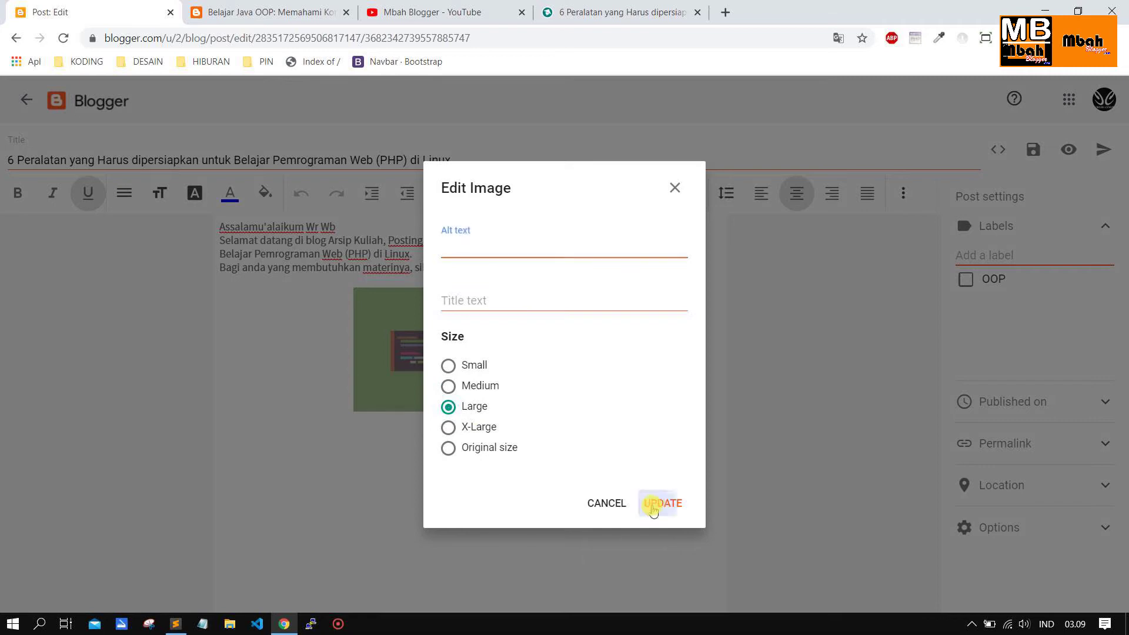
# Copy the post title into the header image's alt text
pyautogui.tripleClick(210, 159)
pyautogui.hotkey('ctrl', 'c')
pyautogui.click(391, 317)
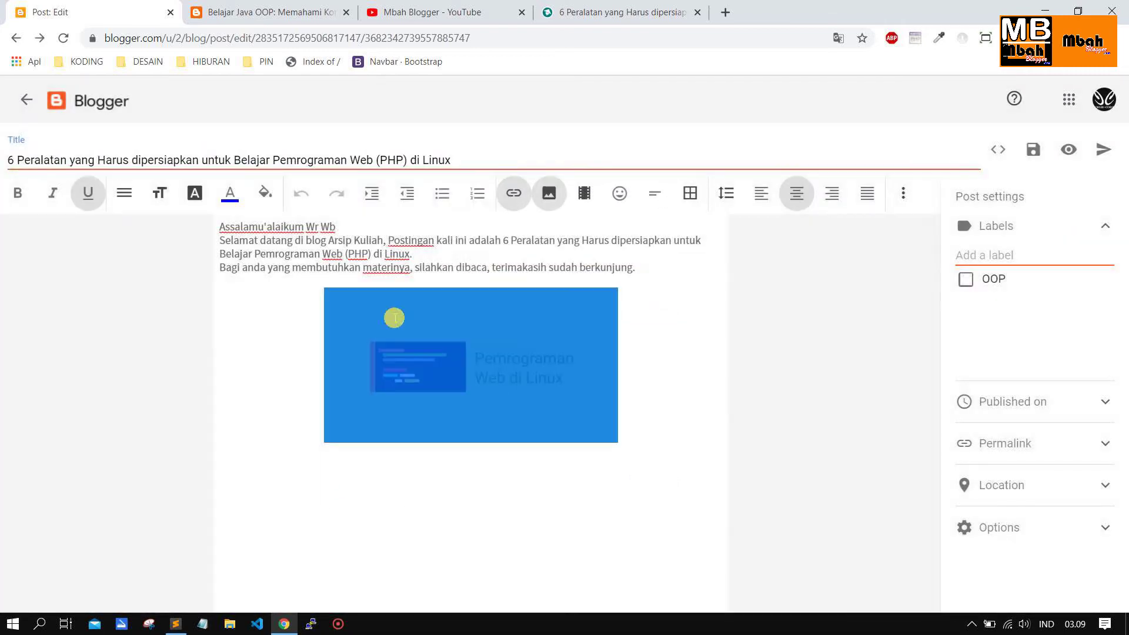
pyautogui.rightClick(393, 317)
pyautogui.click(342, 492)
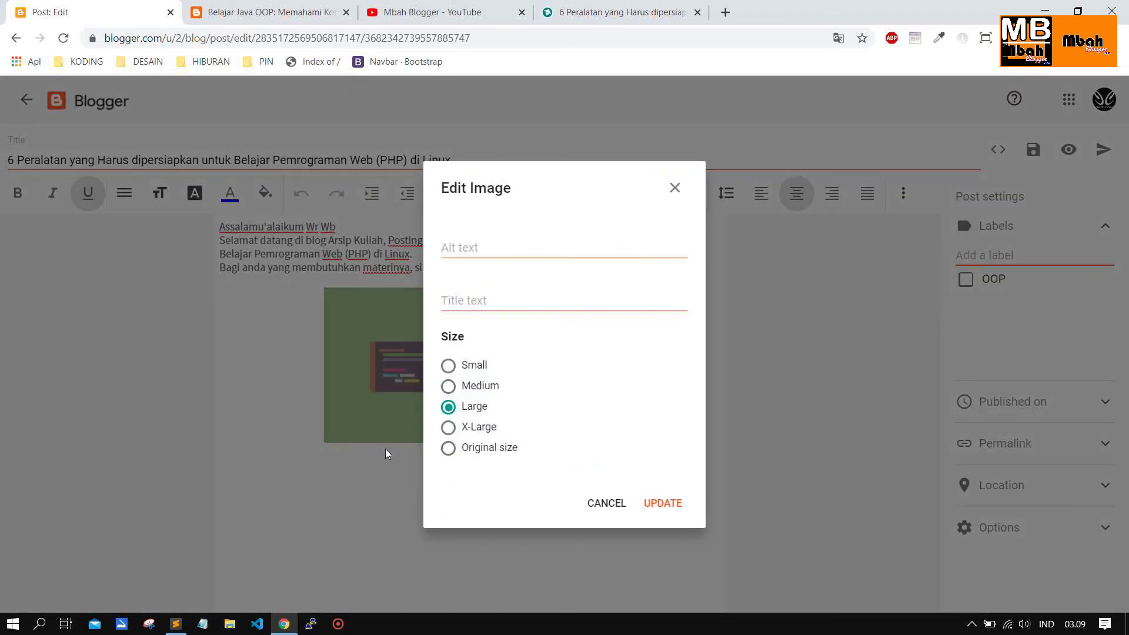
pyautogui.click(481, 257)
pyautogui.hotkey('ctrl', 'v')
pyautogui.click(647, 503)
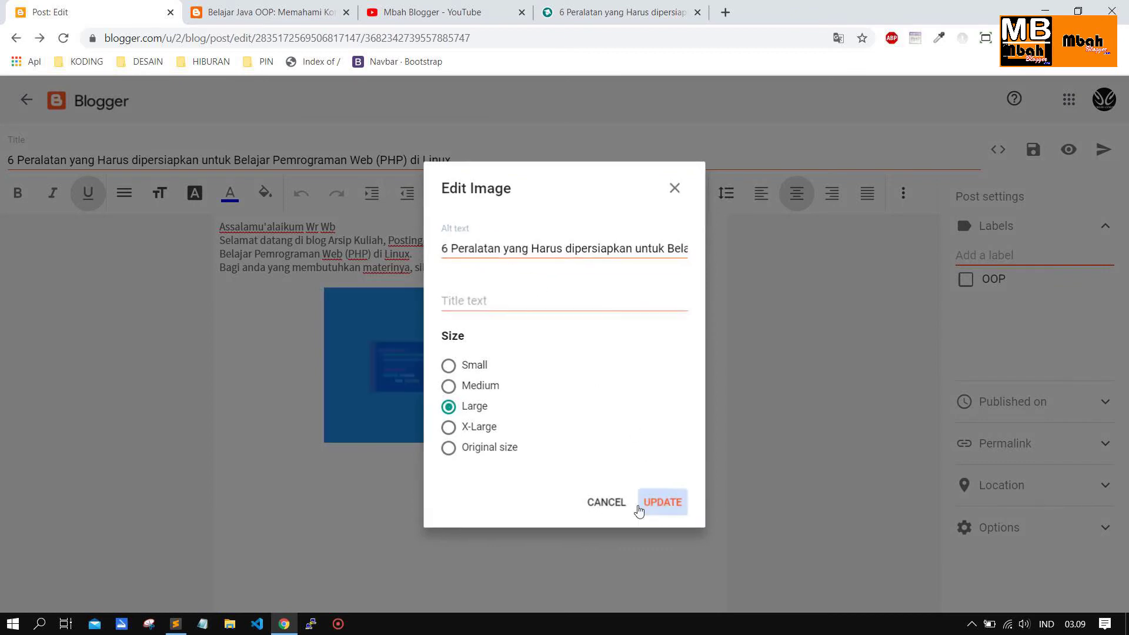
# Copy the Petani Kode article from its introduction through the closing reference links and paste it below the header image
pyautogui.click(362, 506)
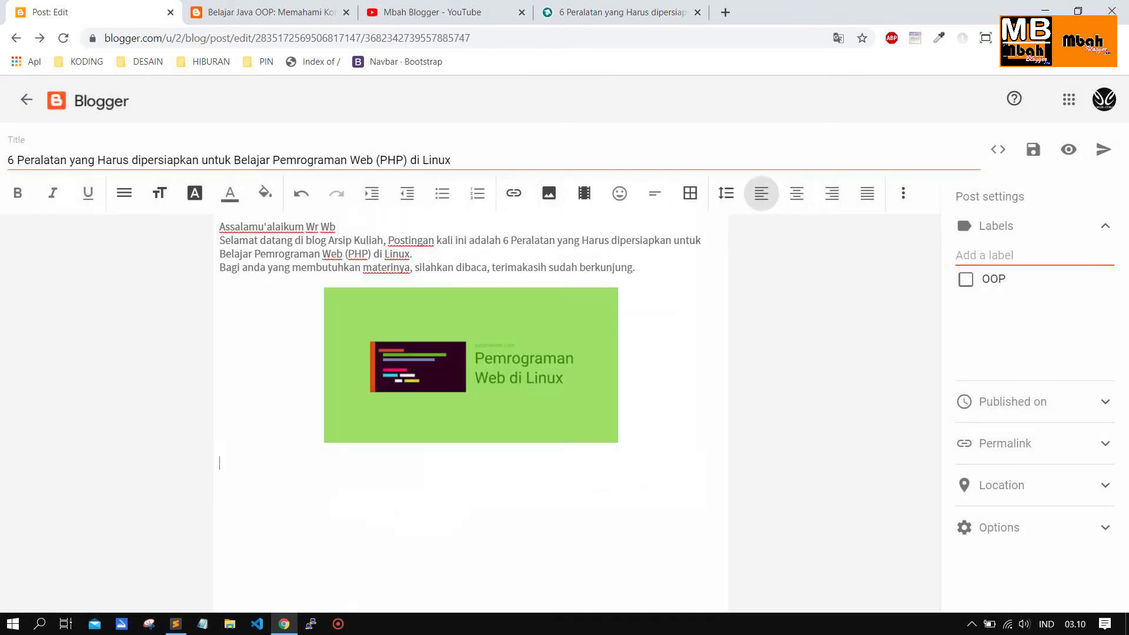
pyautogui.click(547, 12)
pyautogui.scroll(-5, 357, 312)
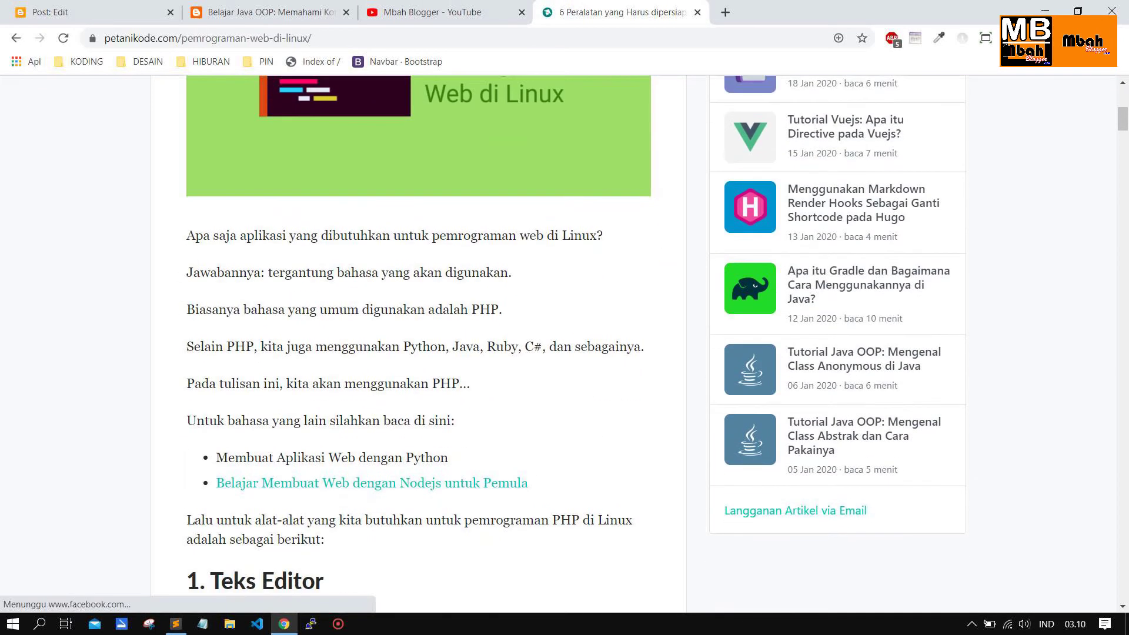
pyautogui.moveTo(186, 235); pyautogui.dragTo(494, 330)
pyautogui.hotkey('ctrl', 'c')
pyautogui.scroll(-5, 448, 486)
pyautogui.scroll(3, 272, 287)
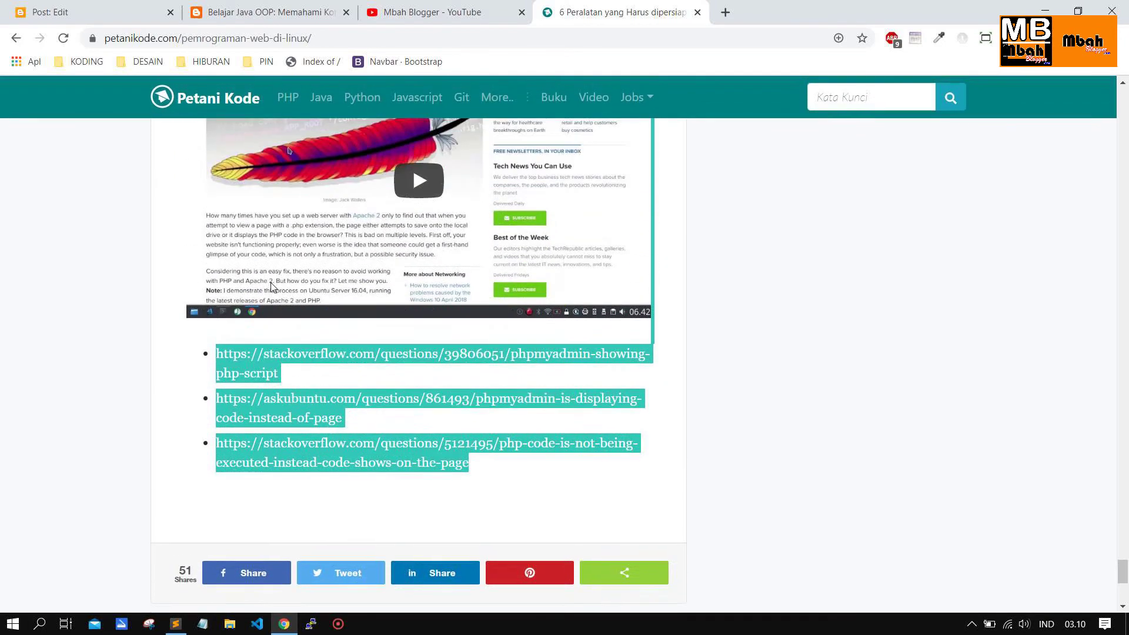
pyautogui.scroll(5, 272, 287)
pyautogui.scroll(-5, 341, 259)
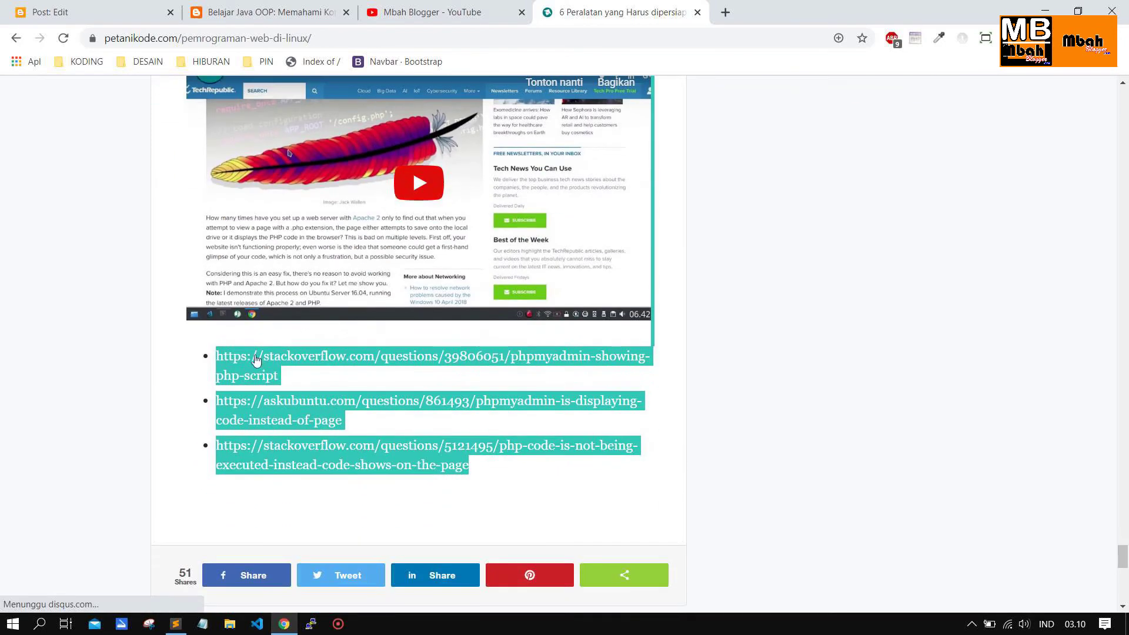
pyautogui.scroll(-1, 494, 481)
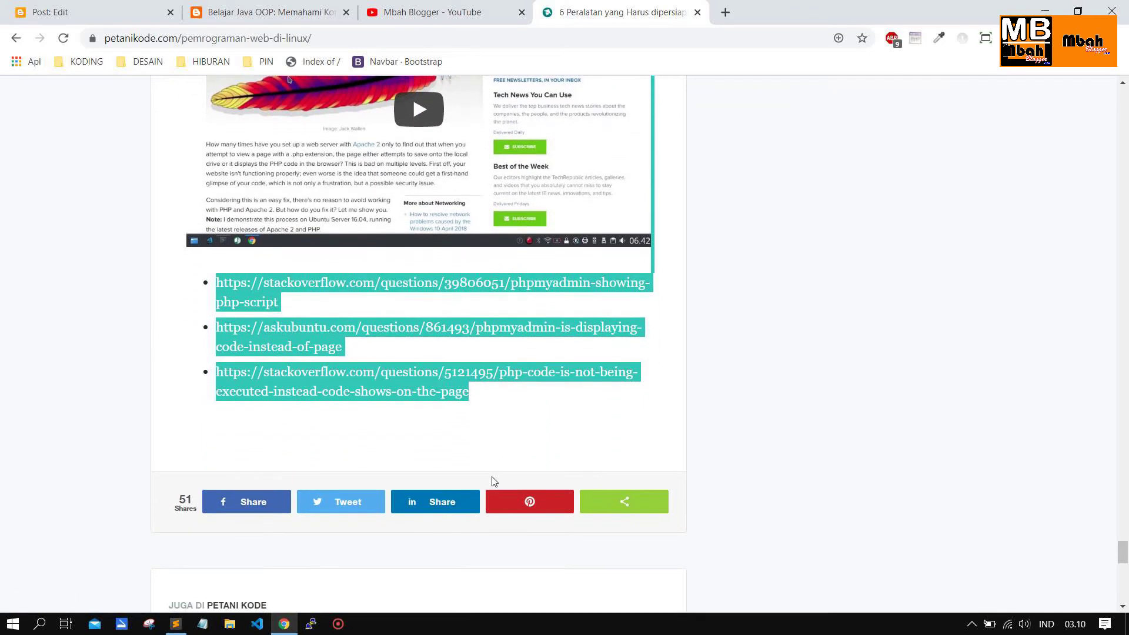
pyautogui.click(110, 7)
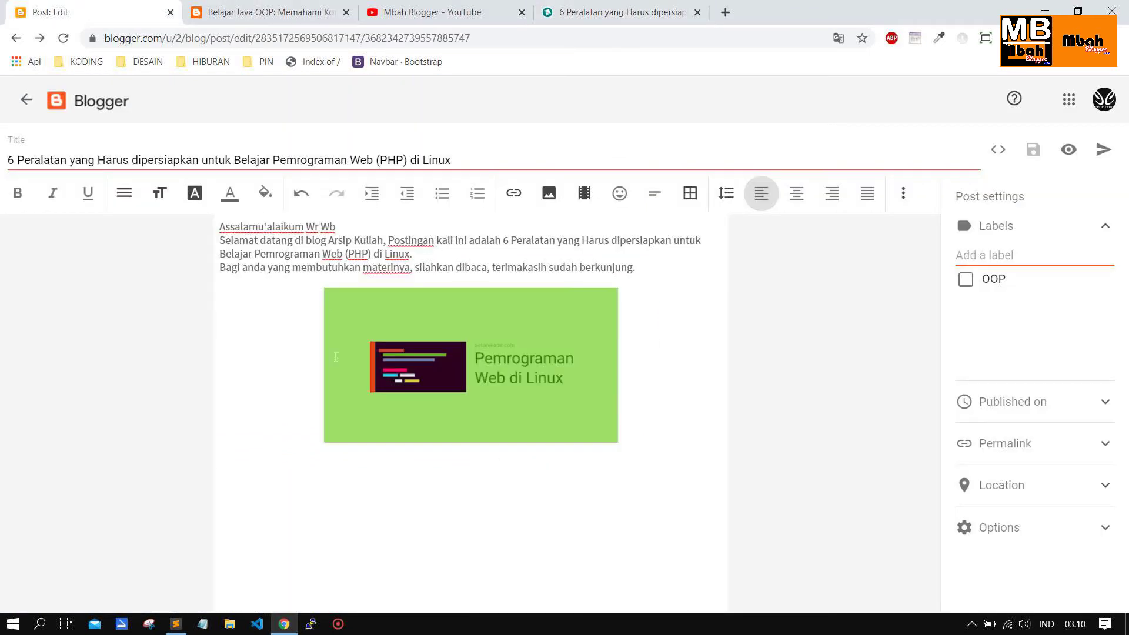
pyautogui.hotkey('ctrl', 'v')
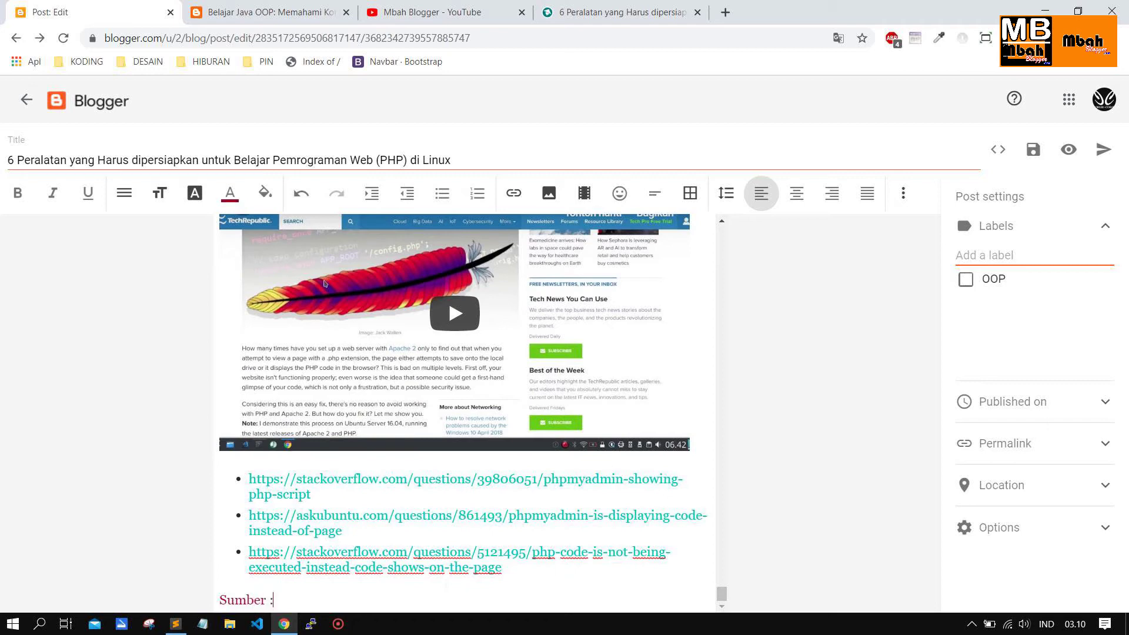
pyautogui.click(618, 12)
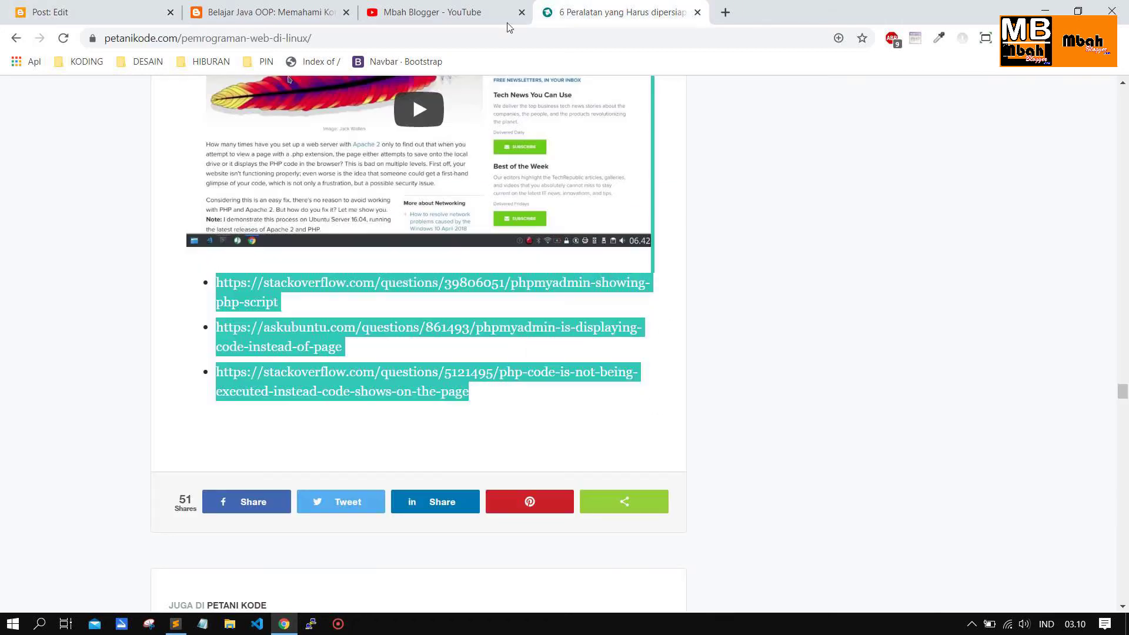
pyautogui.click(338, 13)
pyautogui.hotkey('ctrl', '4')
pyautogui.click(265, 38)
pyautogui.hotkey('ctrl', 'c')
pyautogui.click(66, 14)
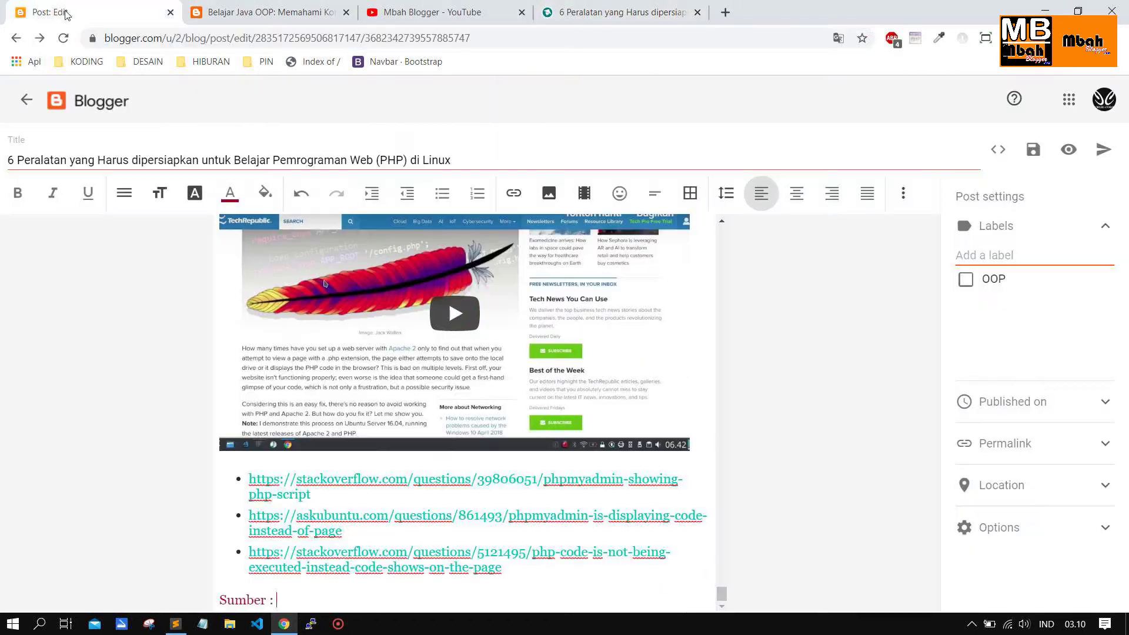
pyautogui.hotkey('ctrl', 'v')
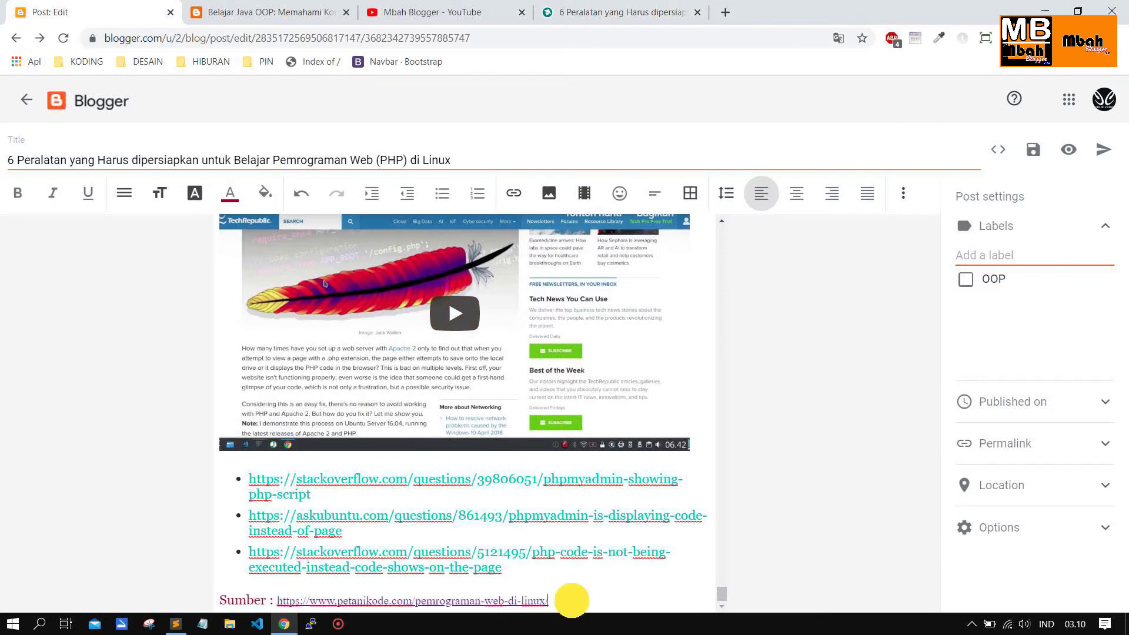
# Format the source line as Large bold text and add a blank line below it
pyautogui.moveTo(572, 599); pyautogui.dragTo(145, 600)
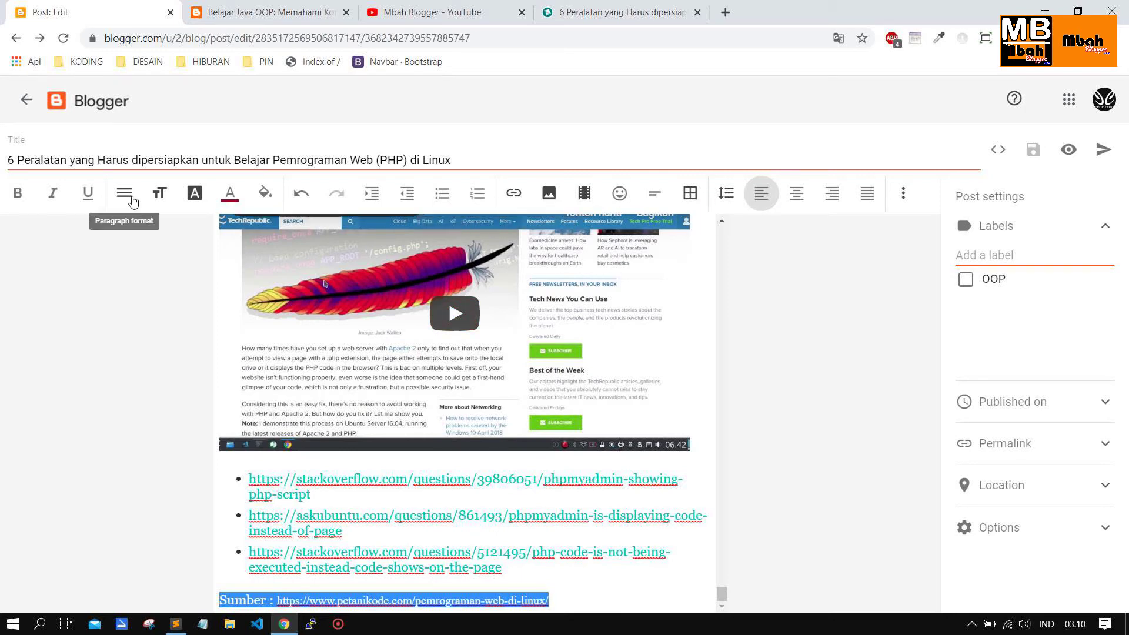
pyautogui.click(164, 193)
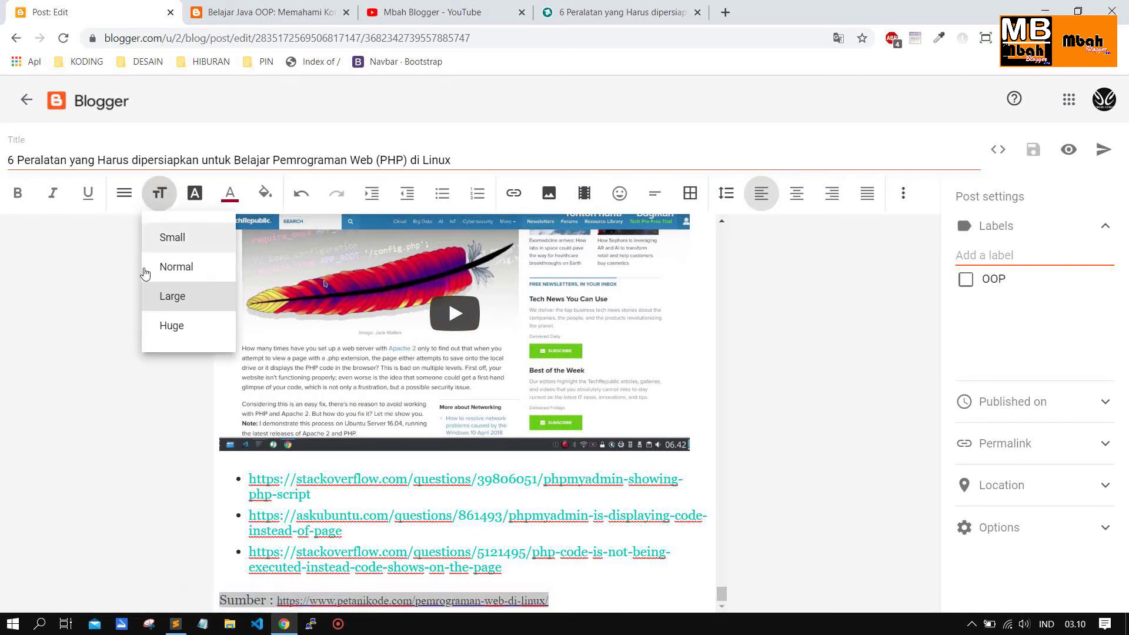
pyautogui.click(175, 270)
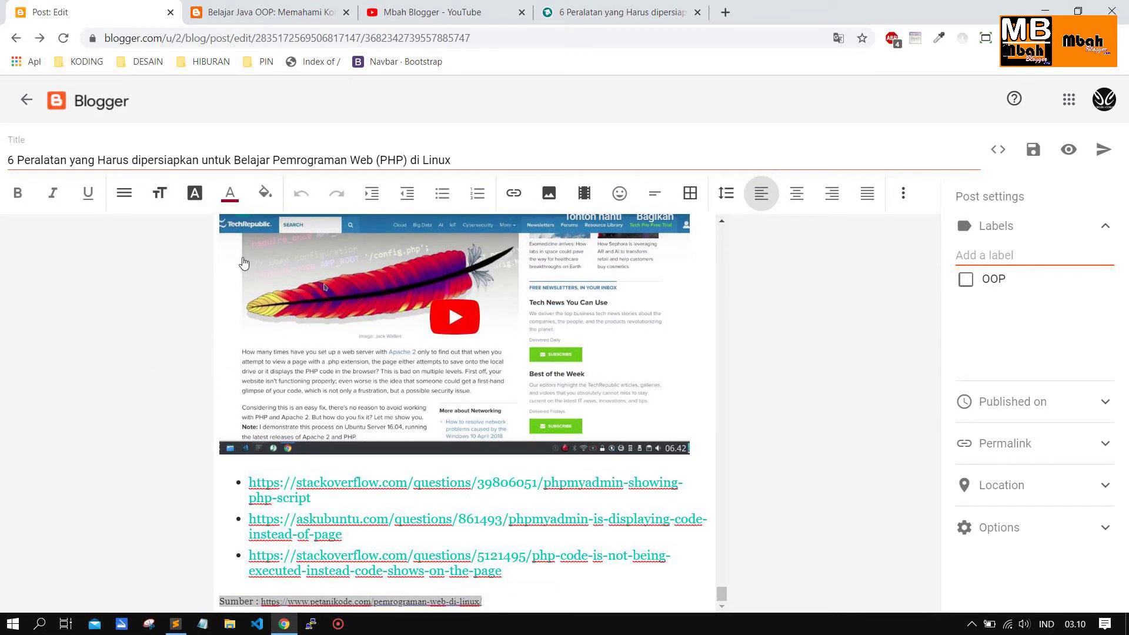
pyautogui.click(145, 196)
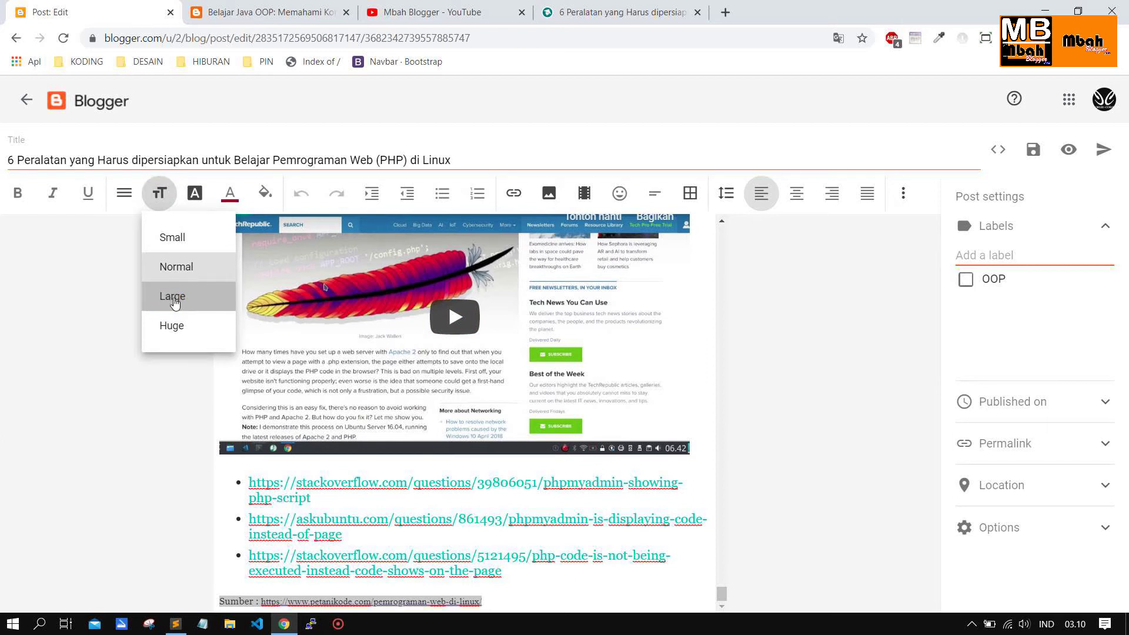
pyautogui.click(171, 293)
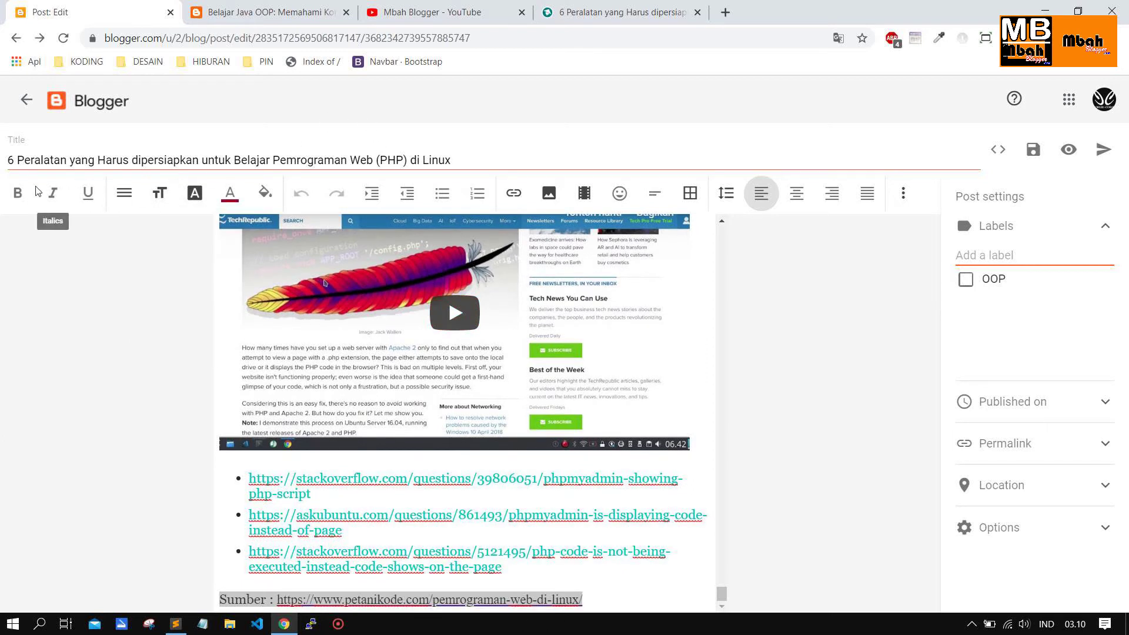
pyautogui.click(22, 200)
pyautogui.click(635, 600)
pyautogui.press('Return')
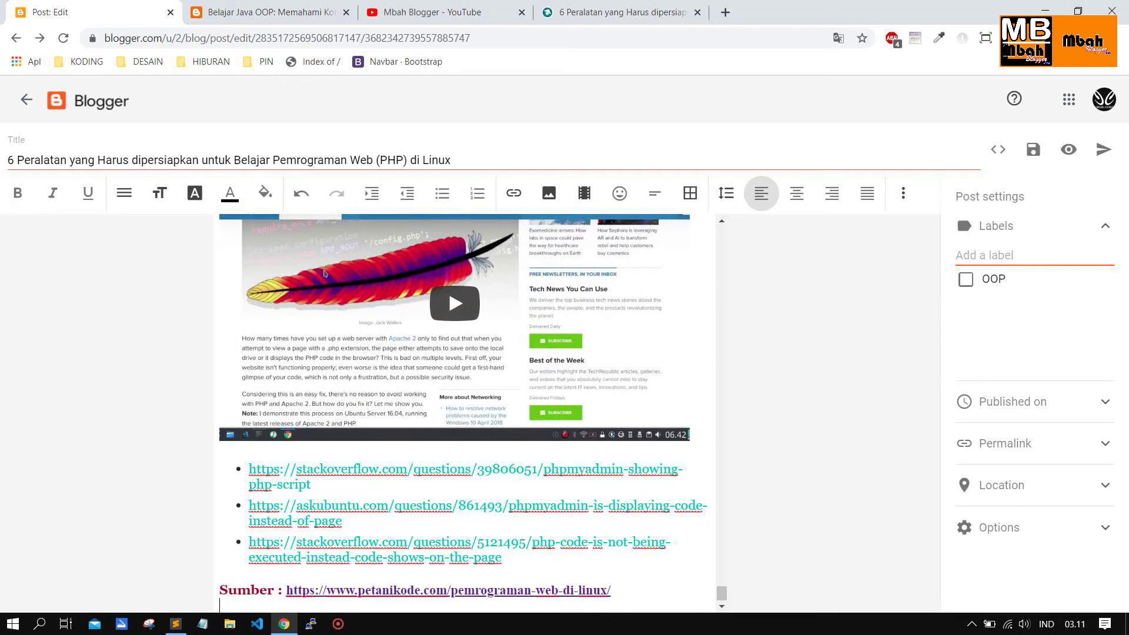
# Add the new label PHP to the post and publish it
pyautogui.click(1011, 255)
pyautogui.write('PHP')
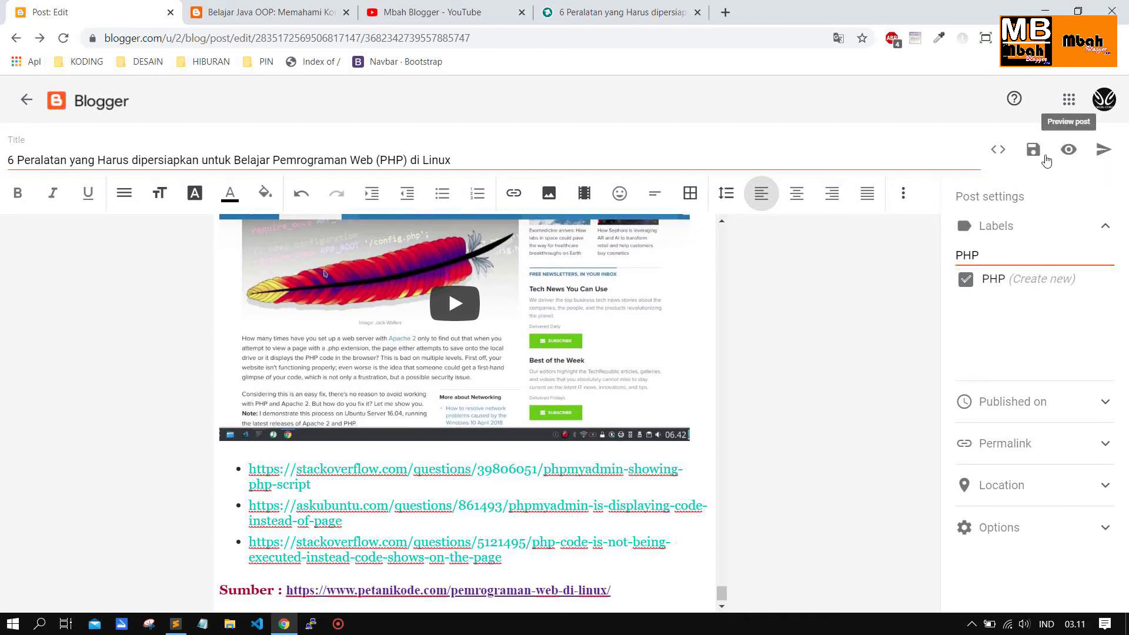
pyautogui.scroll(15, 675, 310)
pyautogui.scroll(10, 574, 369)
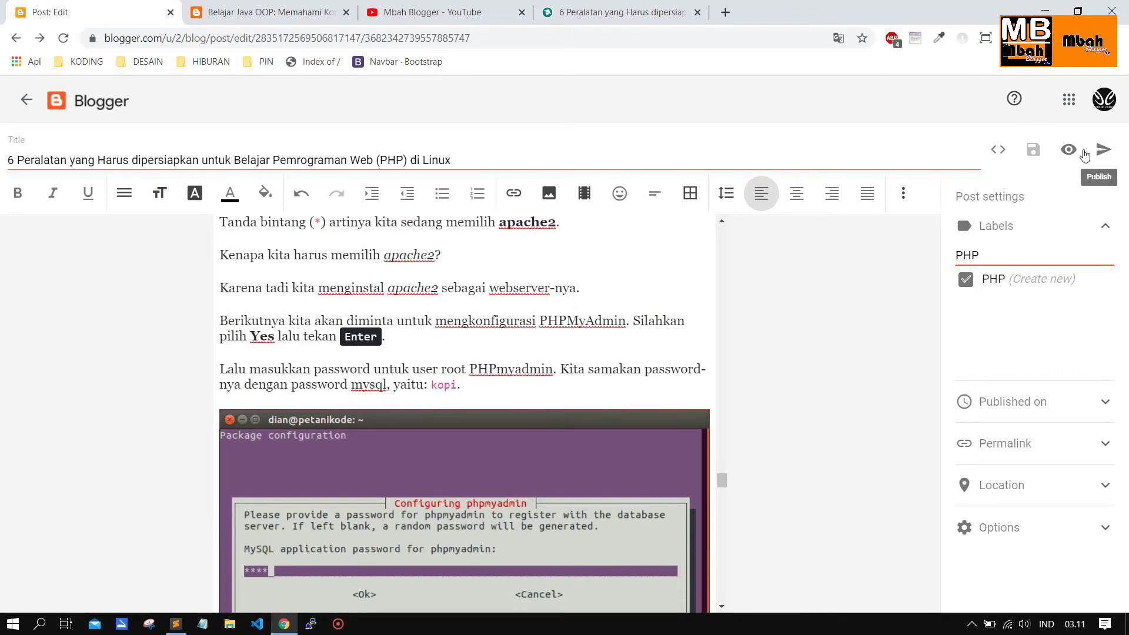
pyautogui.click(1104, 152)
pyautogui.click(634, 379)
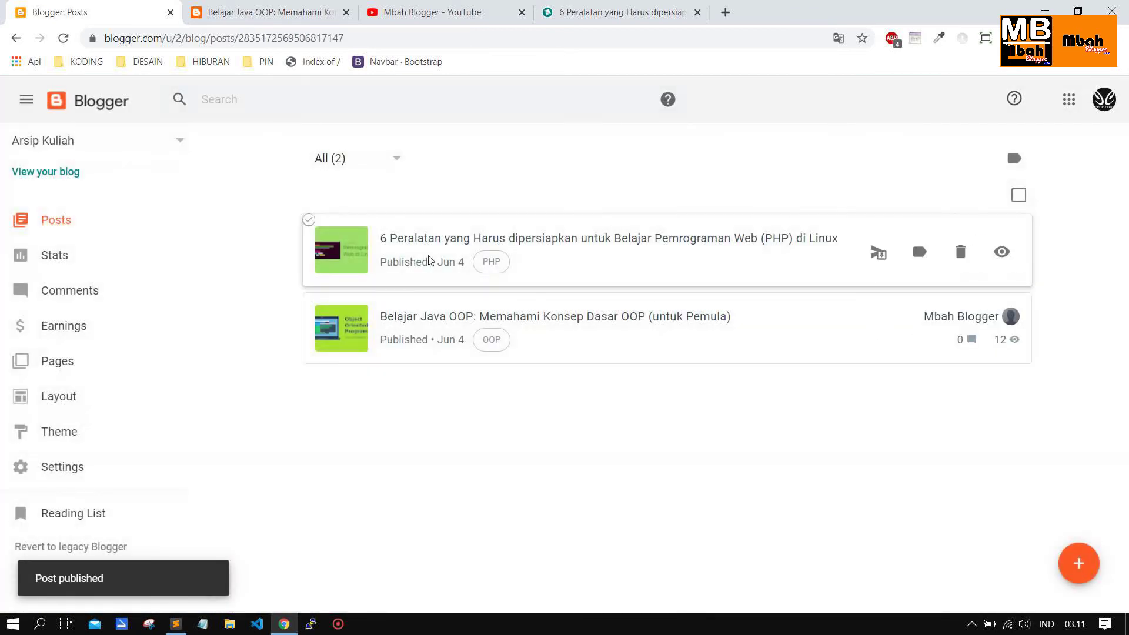
# View the blog's home page and examine how the newly published PHP post appears among the featured and recent posts
pyautogui.click(56, 172)
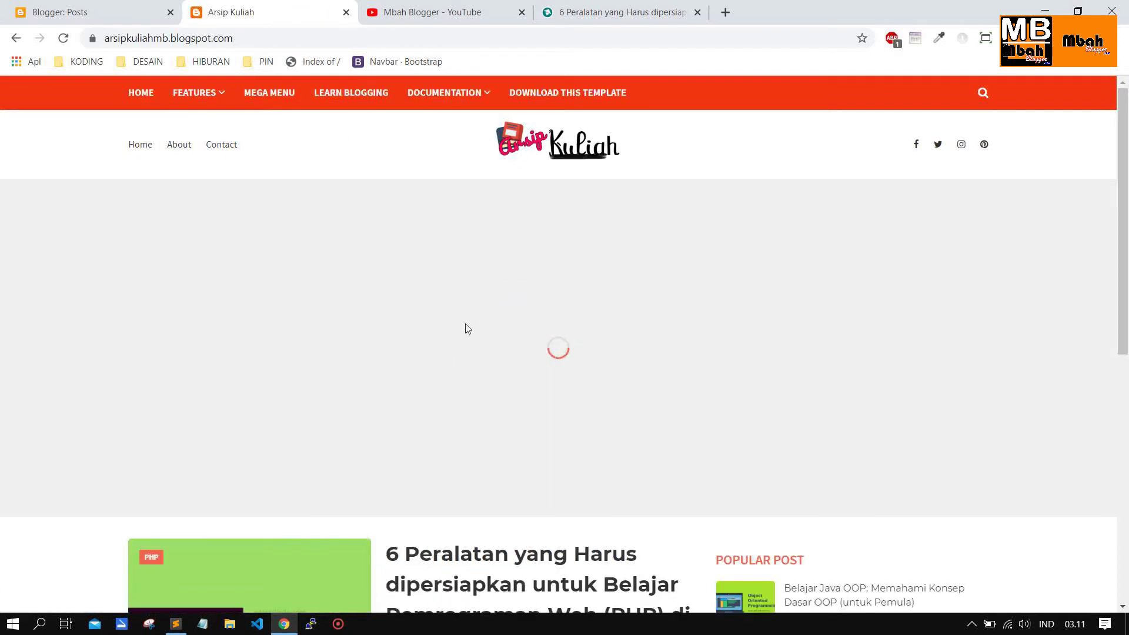
pyautogui.scroll(-7, 783, 471)
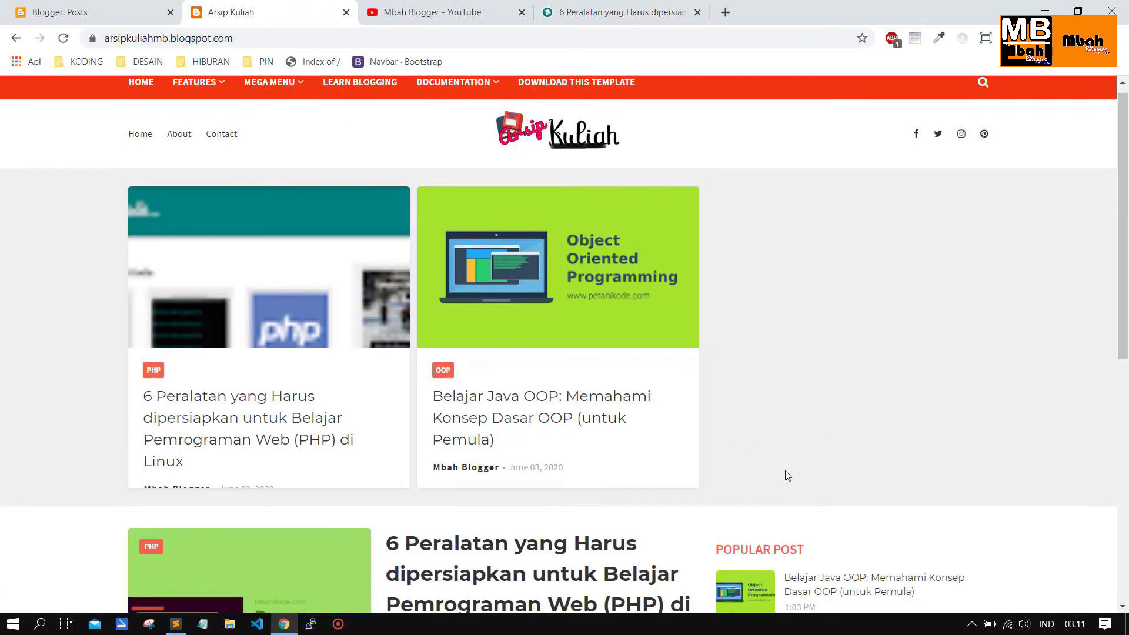
pyautogui.scroll(-2, 512, 351)
pyautogui.scroll(10, 447, 376)
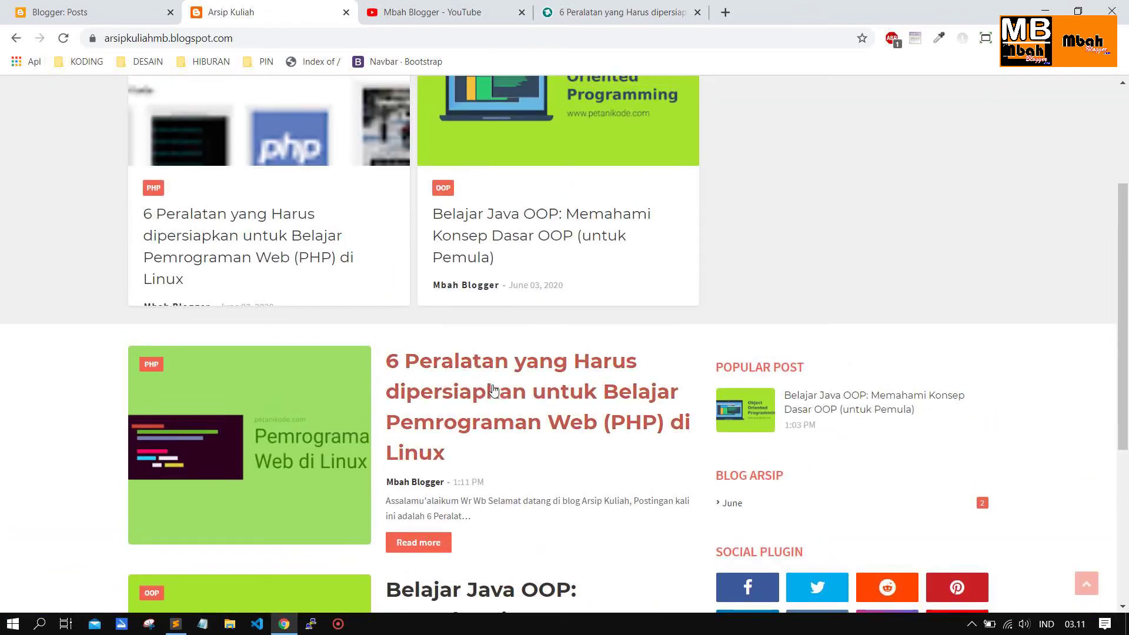
pyautogui.scroll(-3, 622, 302)
pyautogui.scroll(4, 807, 277)
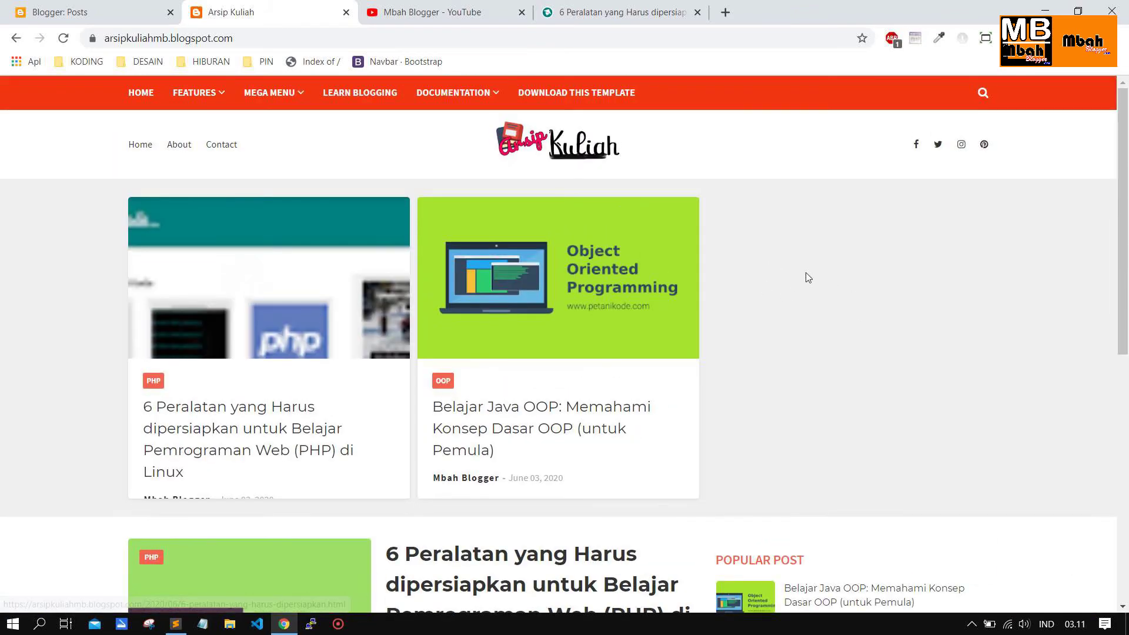
pyautogui.scroll(-6, 650, 436)
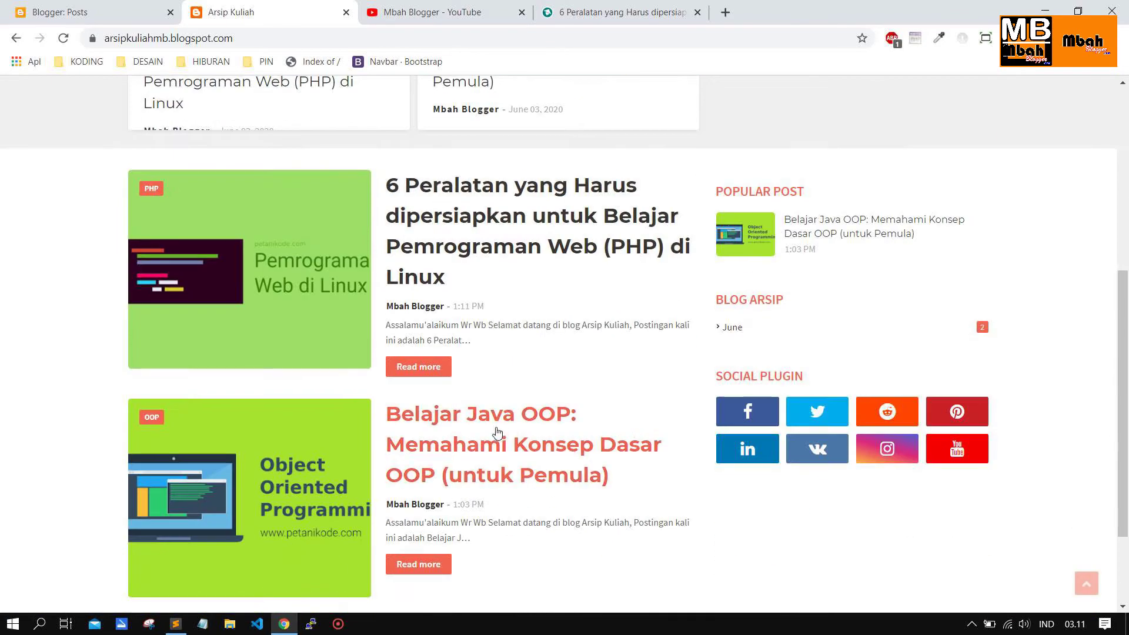
pyautogui.scroll(6, 559, 398)
# Open the Cordova Android app article from the related articles below the Petani Kode PHP tutorial
pyautogui.click(597, 4)
pyautogui.scroll(-5, 455, 265)
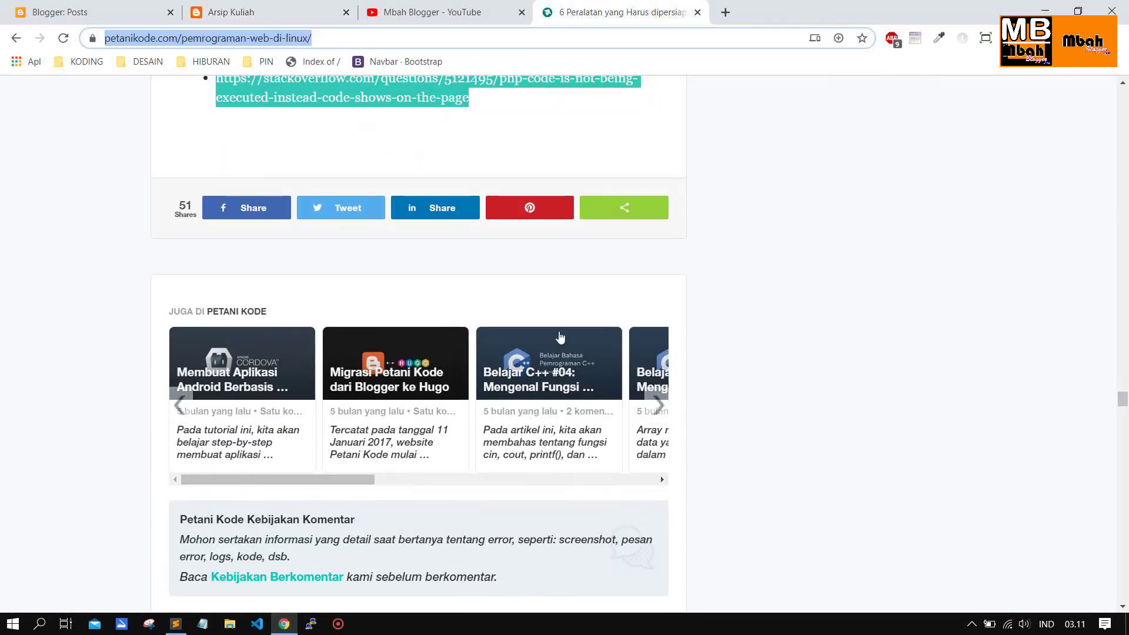
pyautogui.scroll(9, 500, 294)
pyautogui.scroll(-15, 540, 332)
pyautogui.scroll(3, 540, 332)
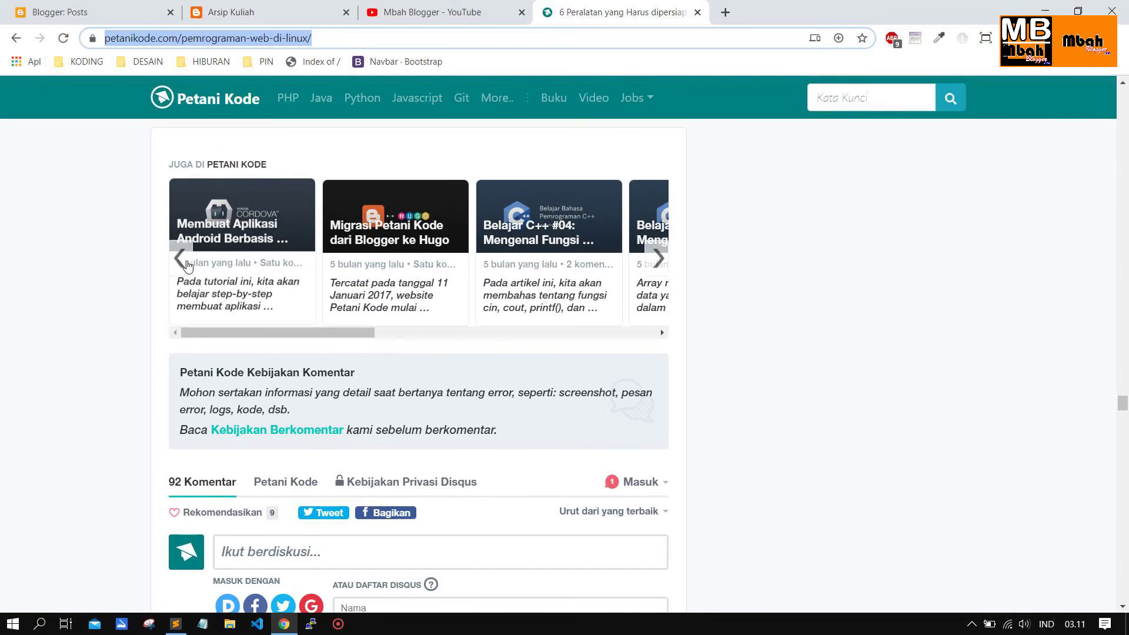
pyautogui.click(252, 283)
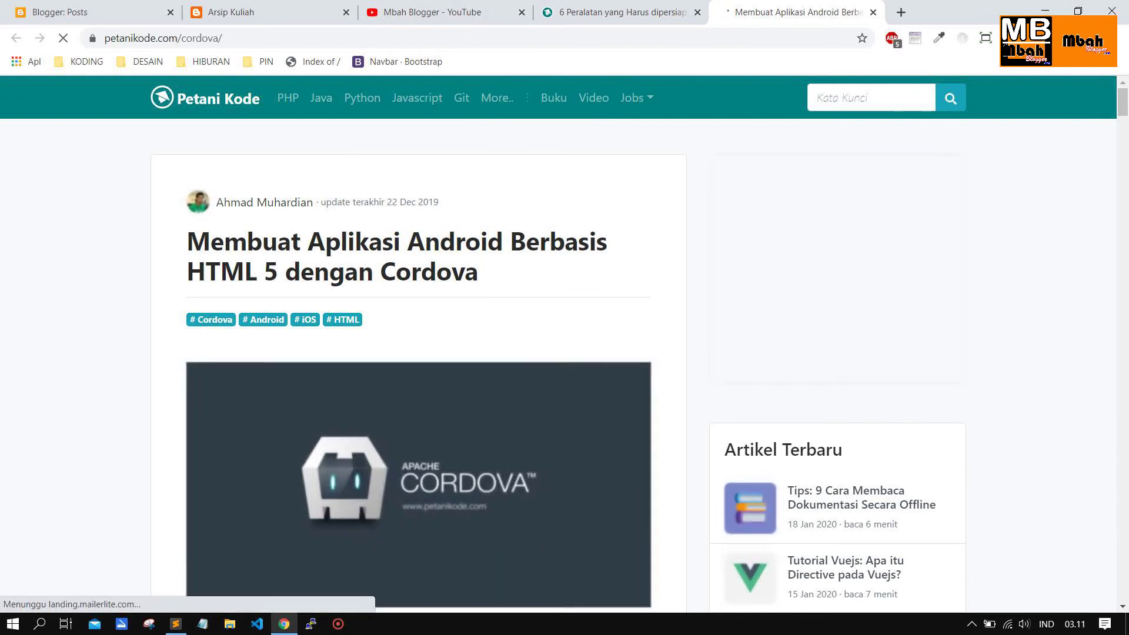
# Create a new post titled "Membuat Aplikasi Android Berbasis HTML 5 dengan Cordova", copying the title from the Petani Kode article
pyautogui.moveTo(481, 274); pyautogui.dragTo(157, 247)
pyautogui.hotkey('ctrl', 'c')
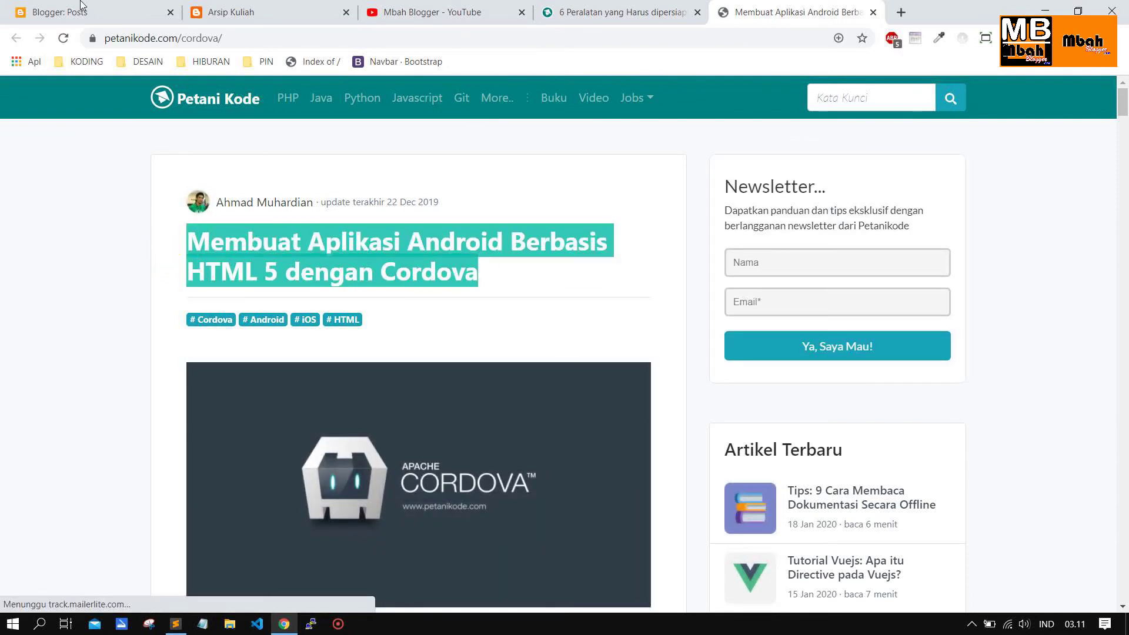
pyautogui.click(65, 12)
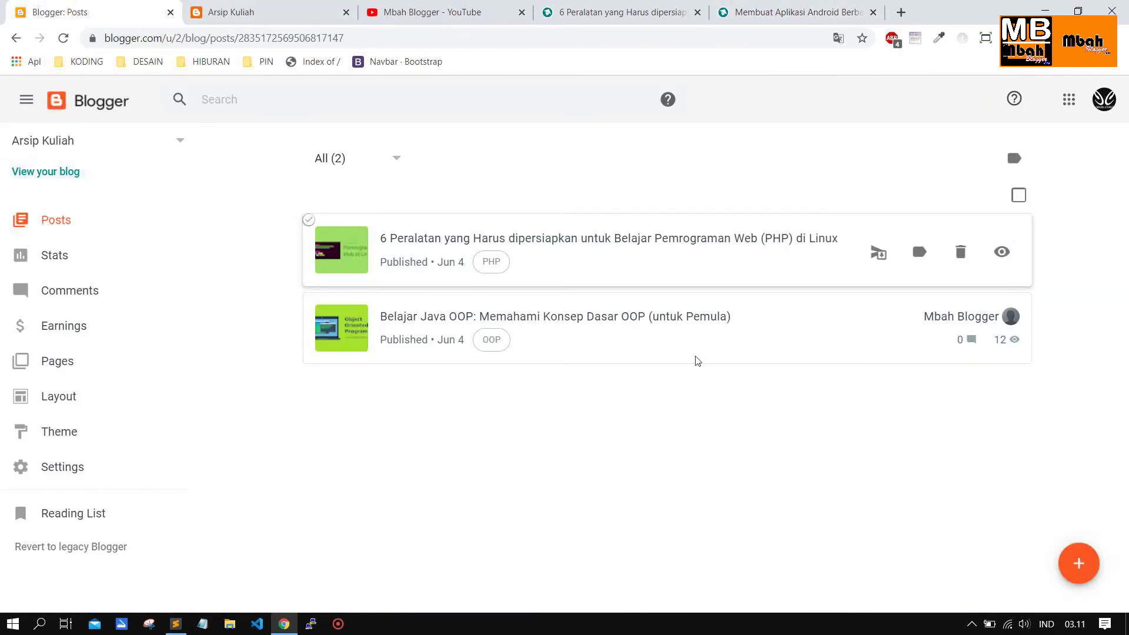
pyautogui.click(1078, 563)
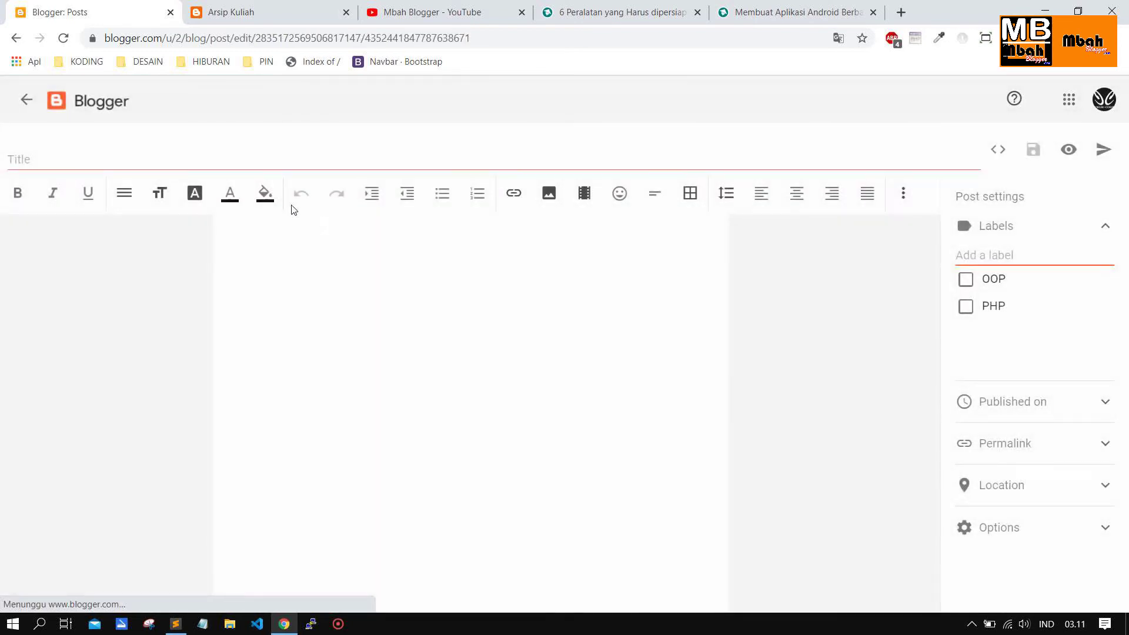
pyautogui.click(161, 147)
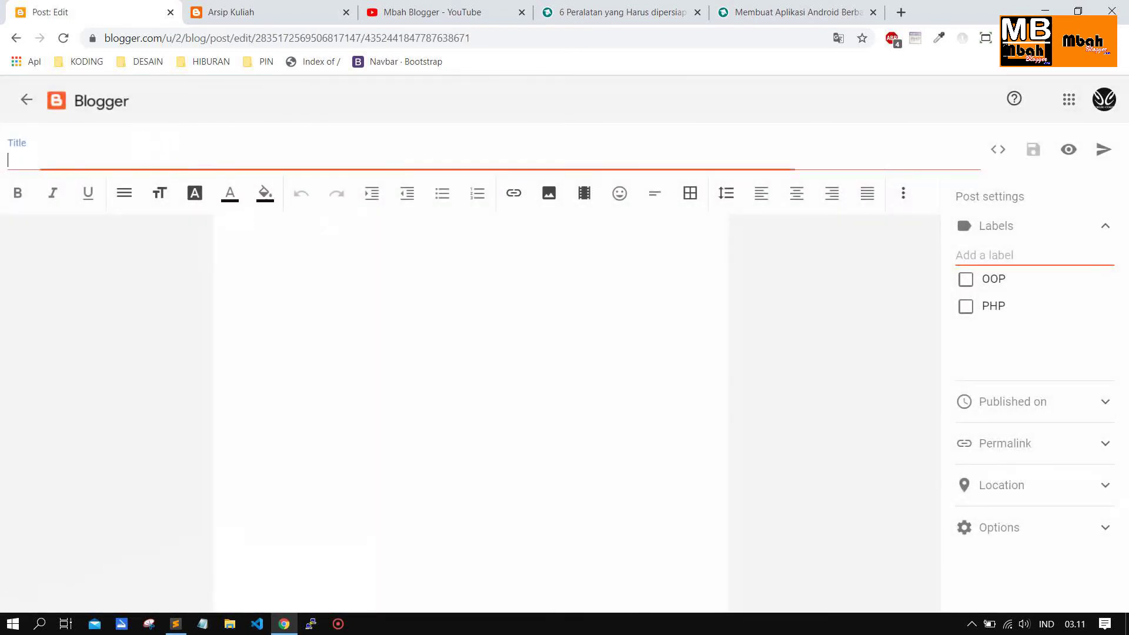
pyautogui.hotkey('ctrl', 'v')
# Copy the opening greeting paragraph from the published PHP post on the blog into the new post's body
pyautogui.click(218, 9)
pyautogui.scroll(-5, 388, 388)
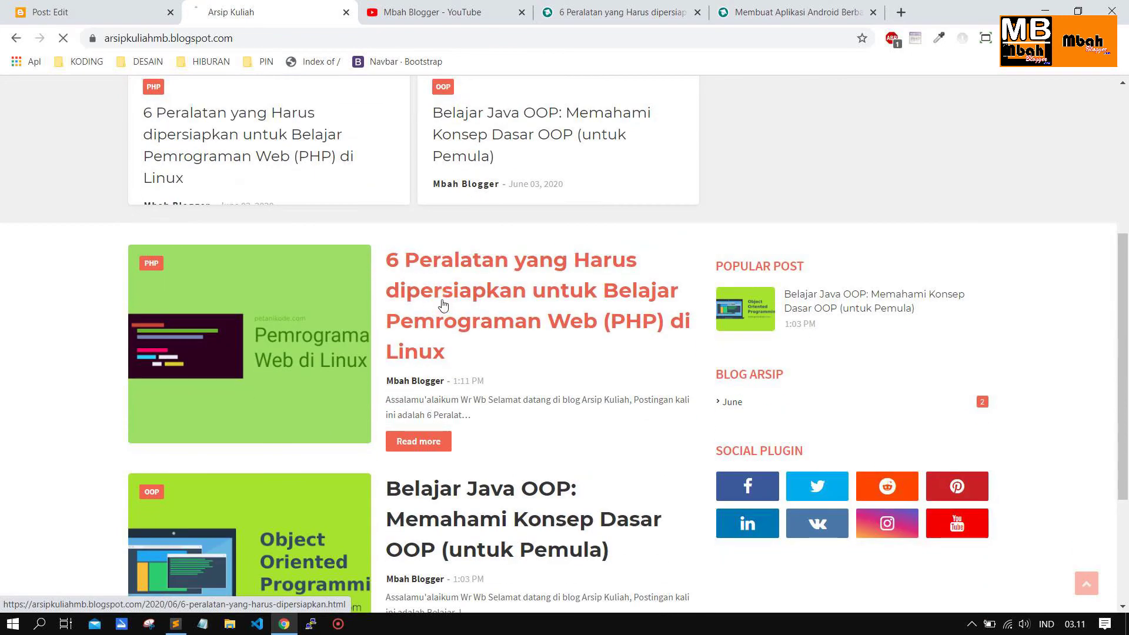
pyautogui.click(443, 304)
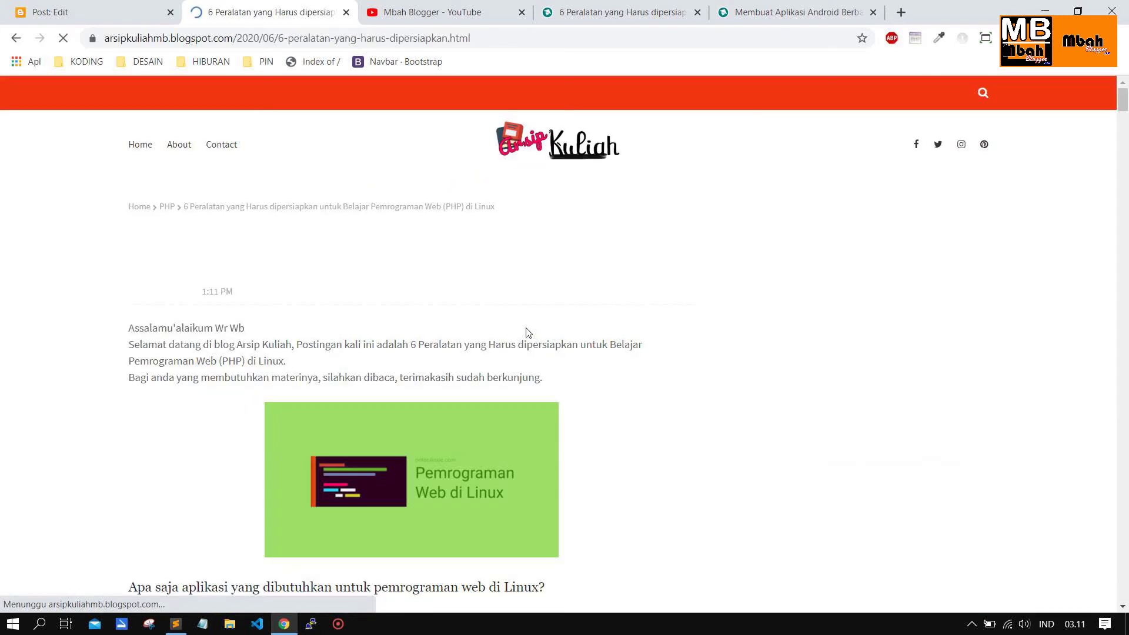
pyautogui.moveTo(542, 304); pyautogui.dragTo(134, 256)
pyautogui.hotkey('ctrl', 'c')
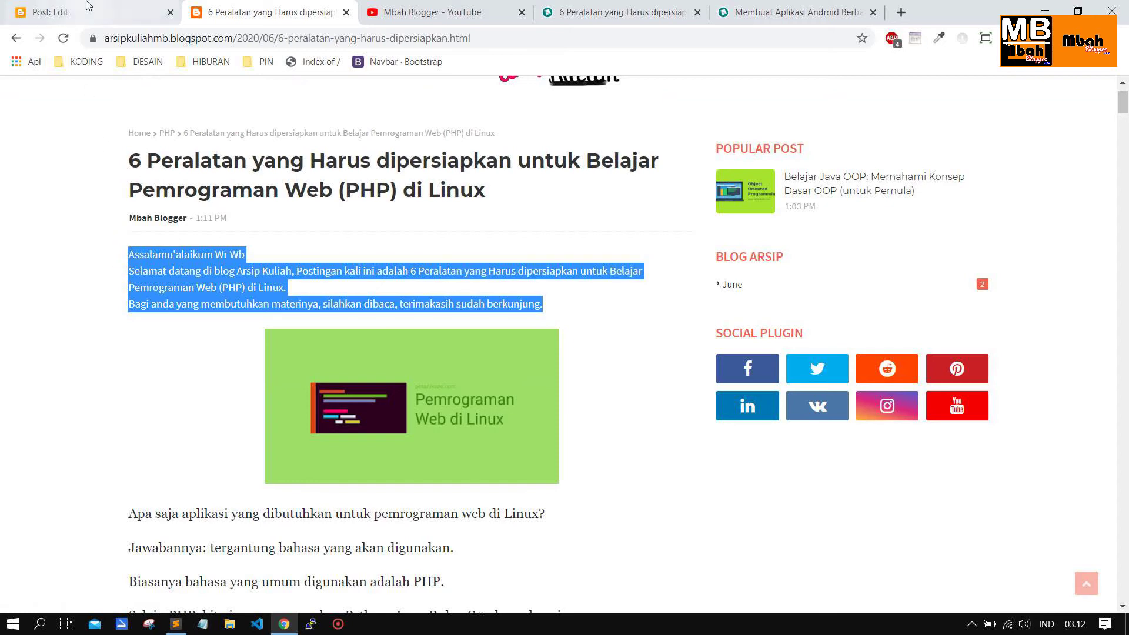
pyautogui.click(44, 11)
pyautogui.hotkey('ctrl', 'v')
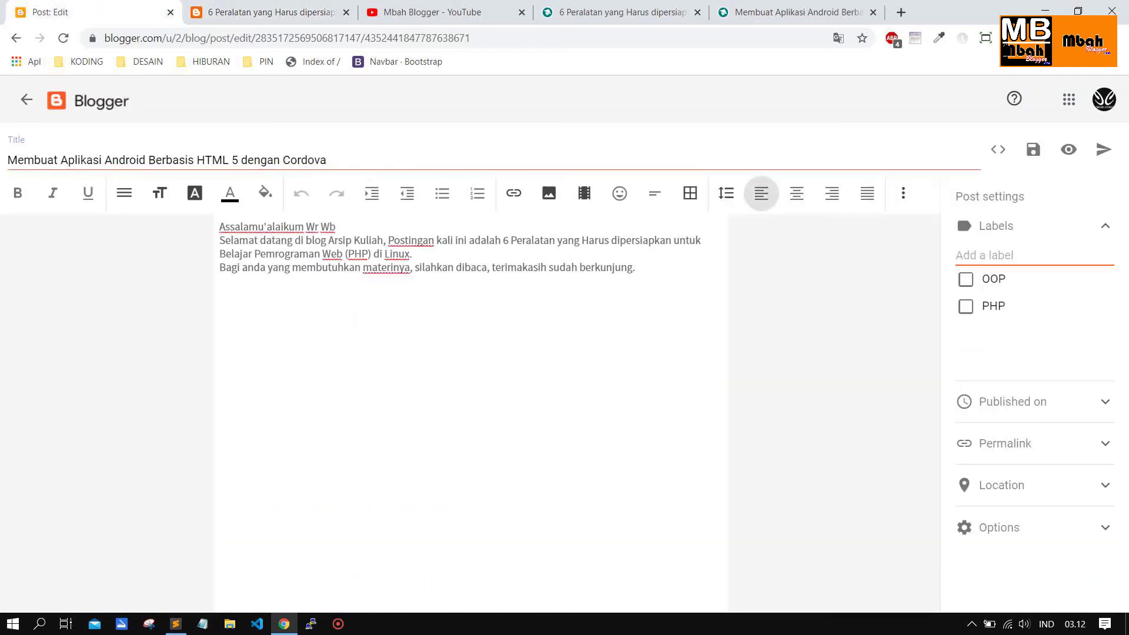
# Replace the PHP topic named in the greeting with "Membuat Aplikasi Android Berbasis HTML 5 dengan Cordova"
pyautogui.moveTo(9, 160); pyautogui.dragTo(385, 179)
pyautogui.moveTo(410, 253); pyautogui.dragTo(496, 245)
pyautogui.hotkey('ctrl', 'v')
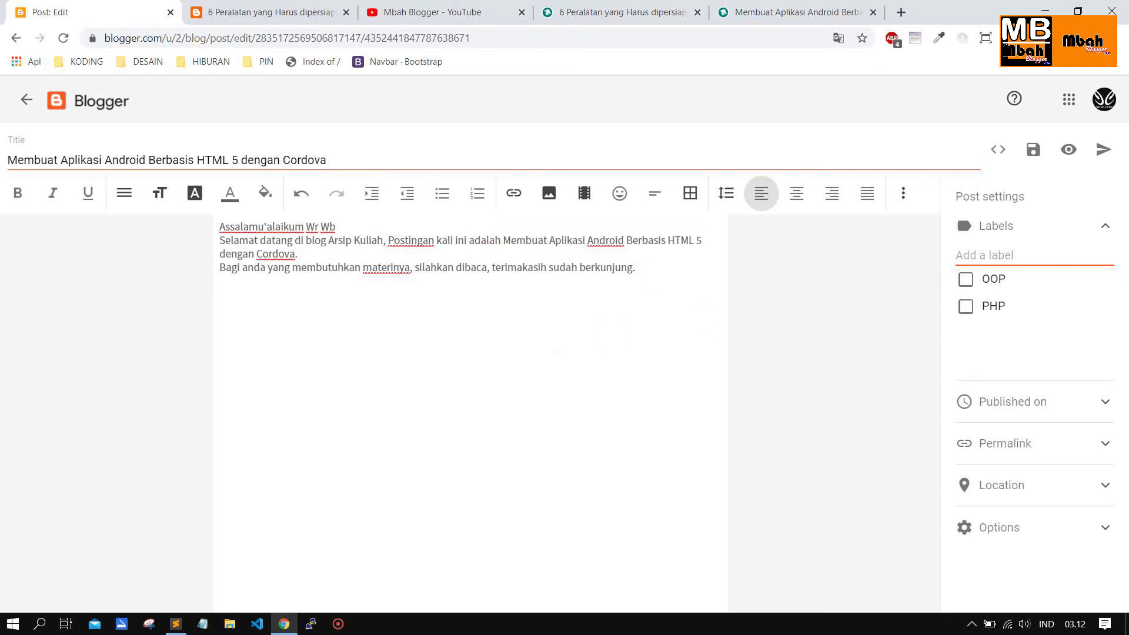
pyautogui.click(794, 12)
pyautogui.scroll(-6, 447, 269)
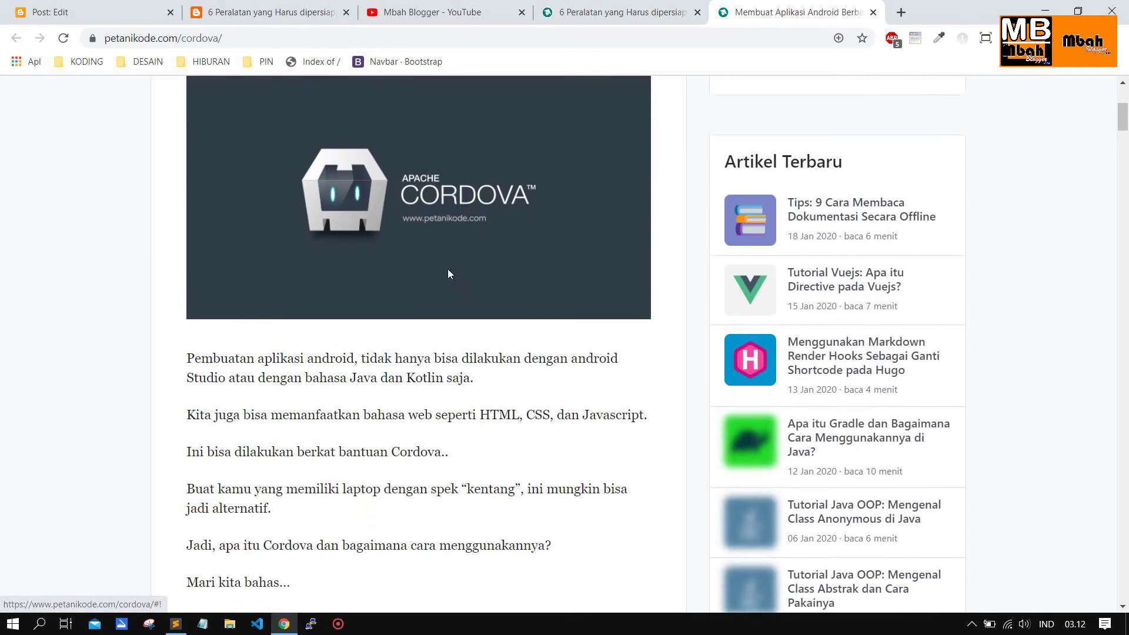
pyautogui.scroll(1, 447, 269)
pyautogui.rightClick(427, 176)
pyautogui.click(476, 208)
pyautogui.click(89, 12)
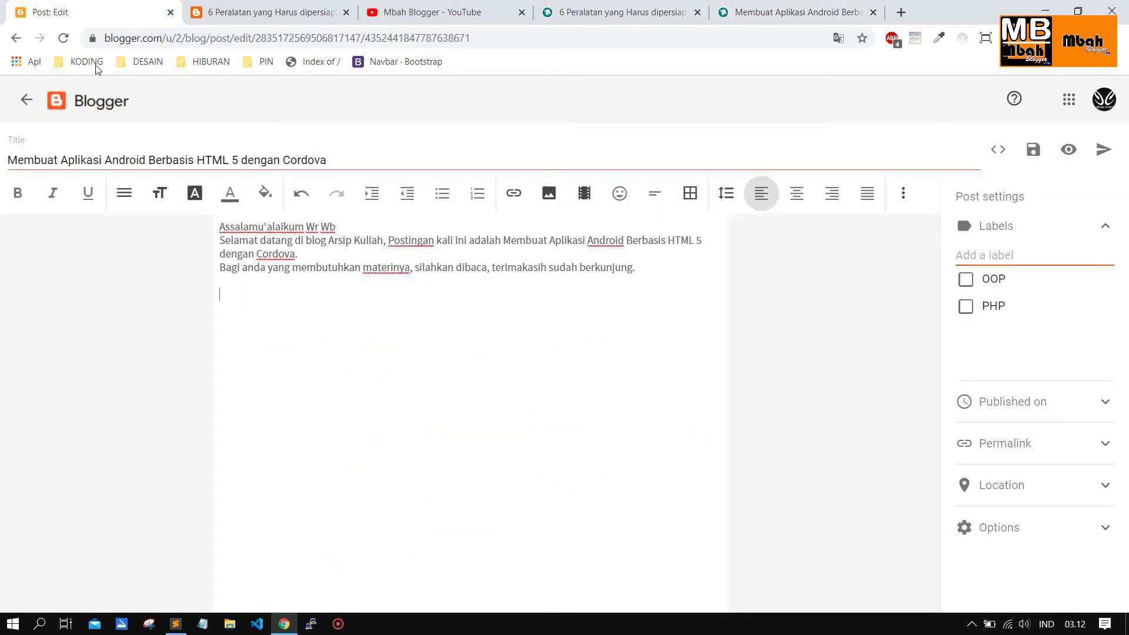
pyautogui.click(549, 193)
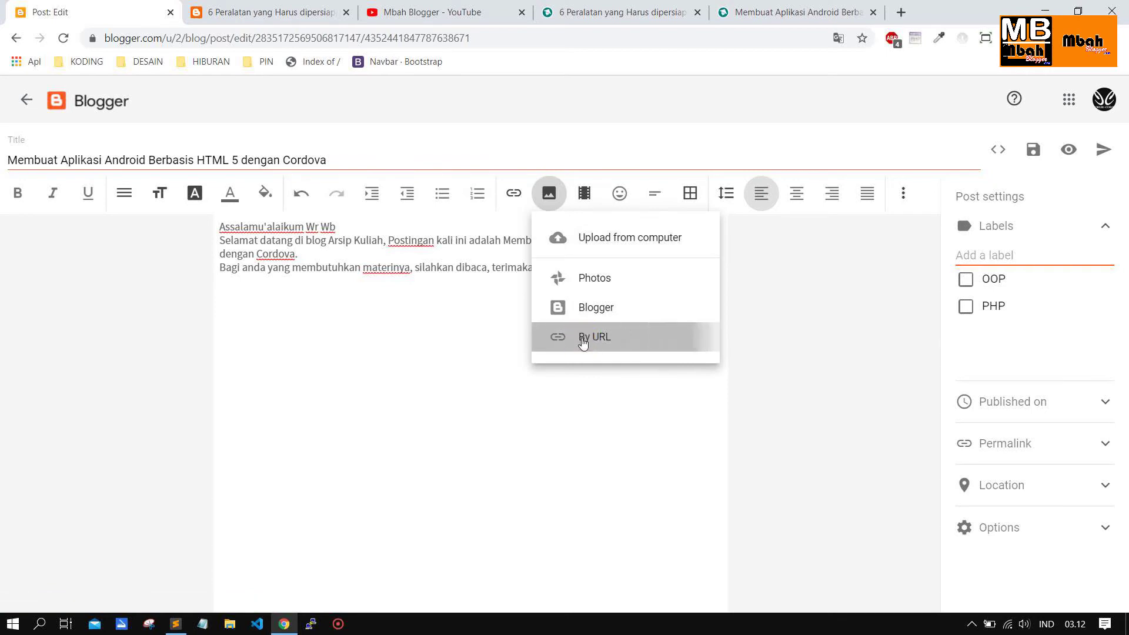
pyautogui.click(579, 340)
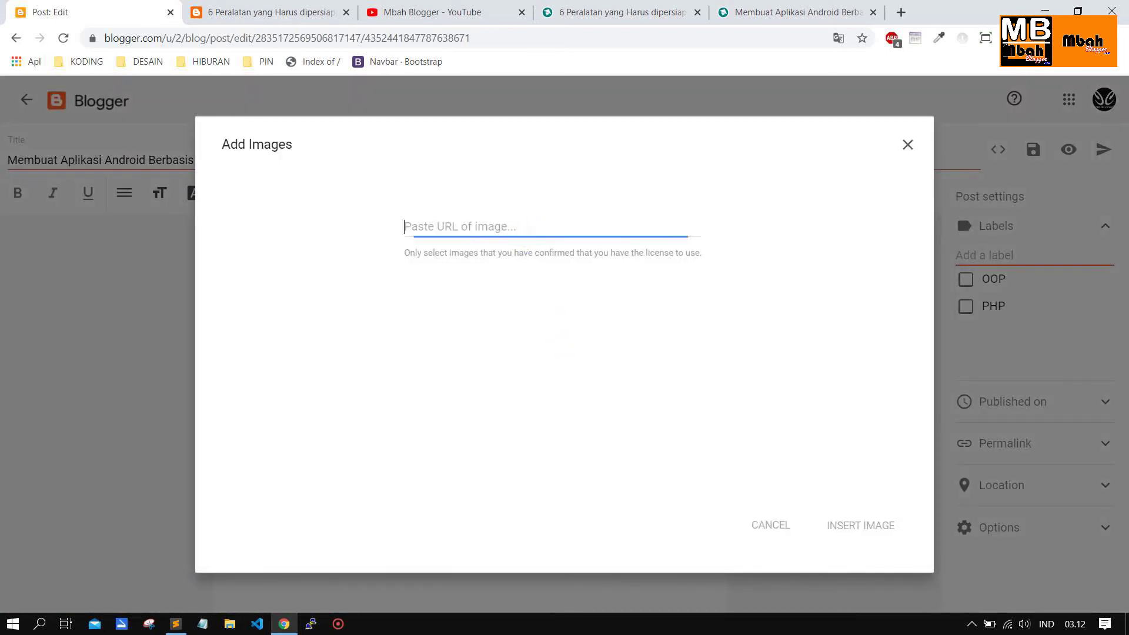
pyautogui.hotkey('ctrl', 'v')
pyautogui.click(848, 528)
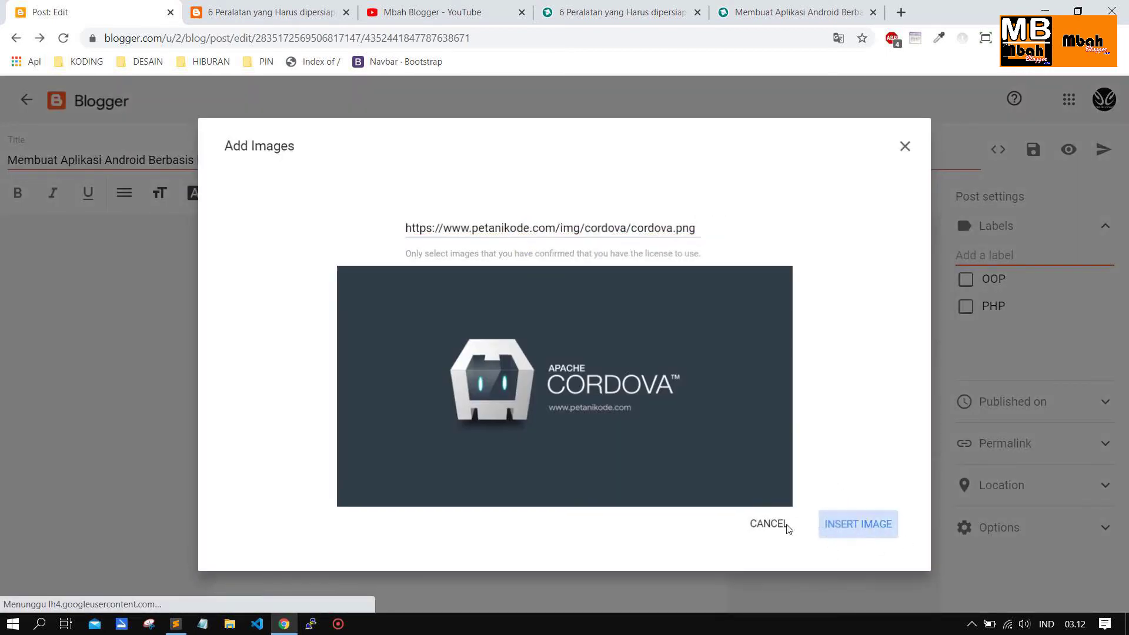
# Set the Cordova image's size to Large and paste the copied text as its alt text
pyautogui.click(466, 371)
pyautogui.click(375, 458)
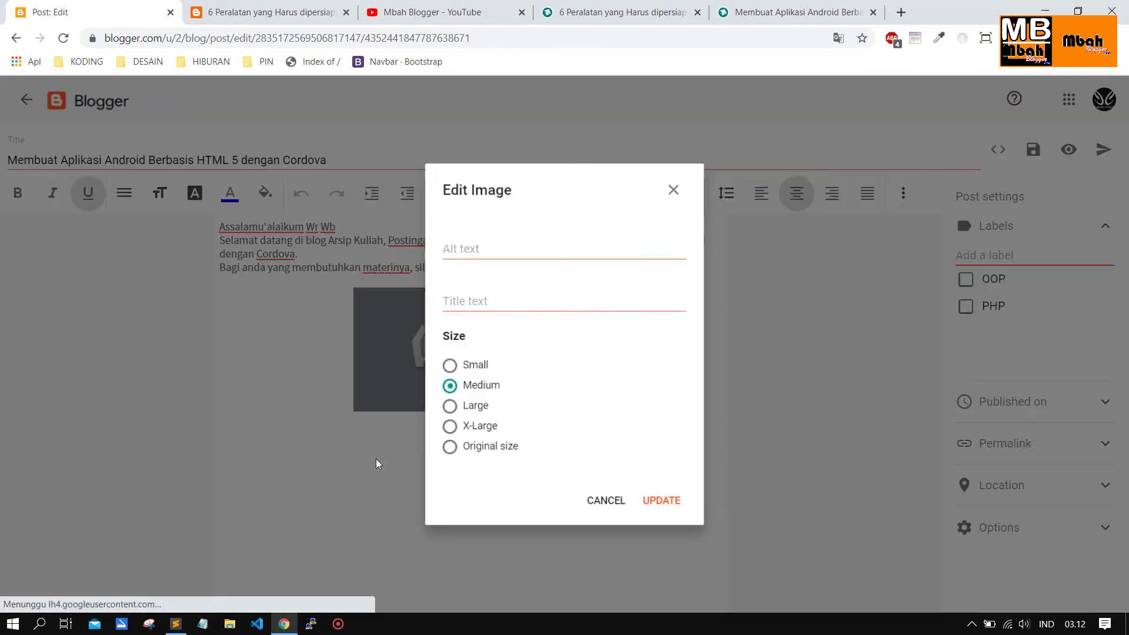
pyautogui.click(465, 408)
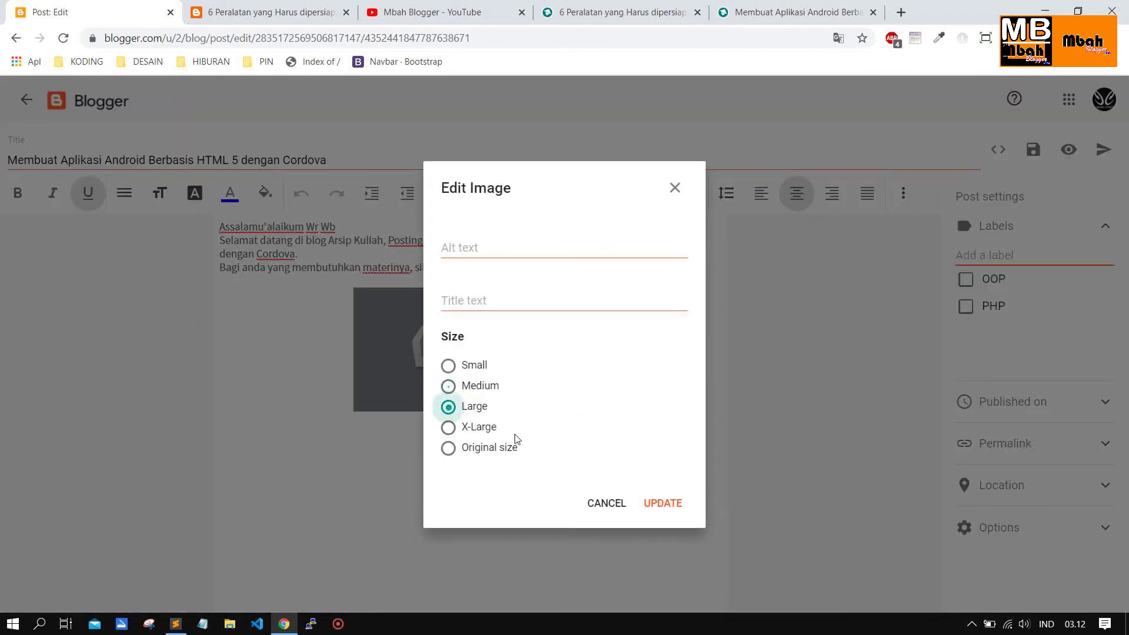
pyautogui.click(679, 504)
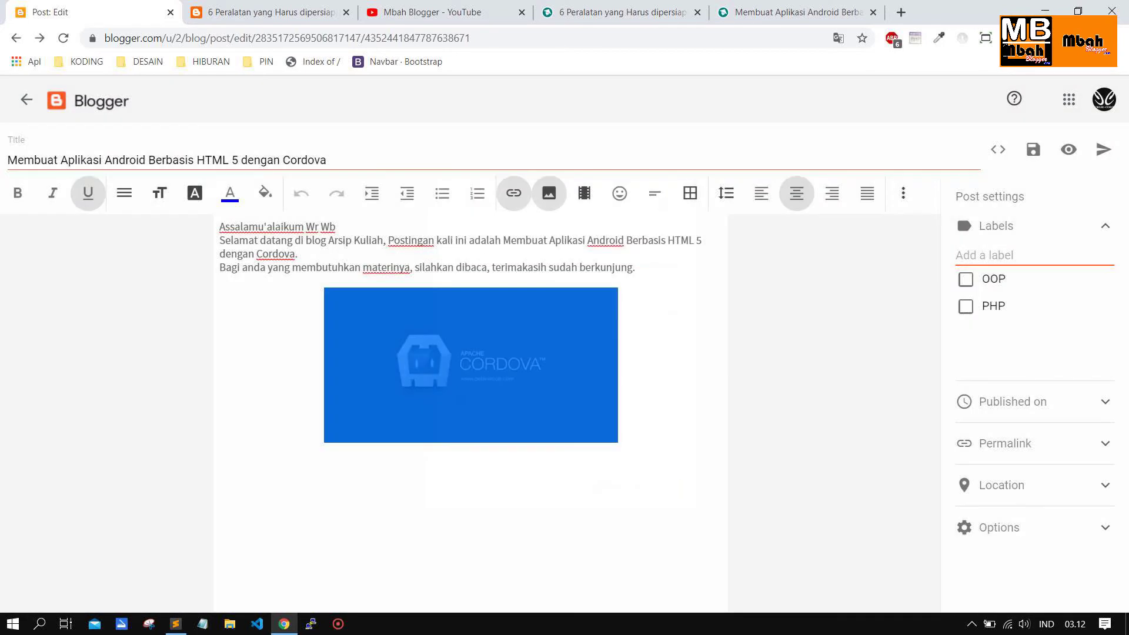
pyautogui.click(373, 351)
pyautogui.click(342, 490)
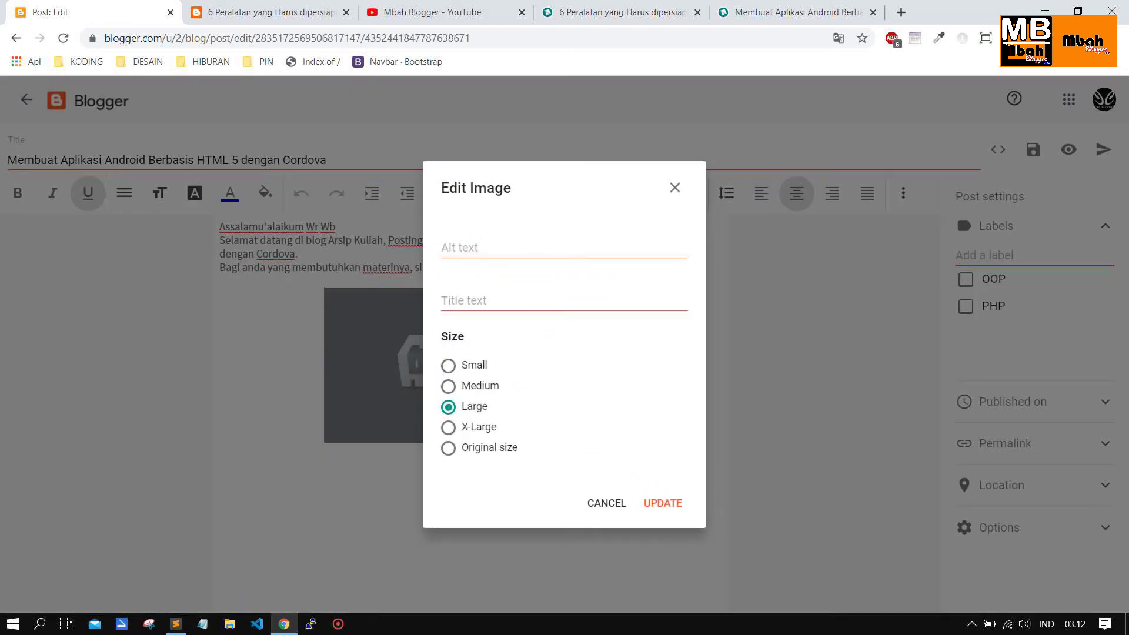
pyautogui.click(489, 253)
pyautogui.hotkey('ctrl', 'v')
pyautogui.click(675, 504)
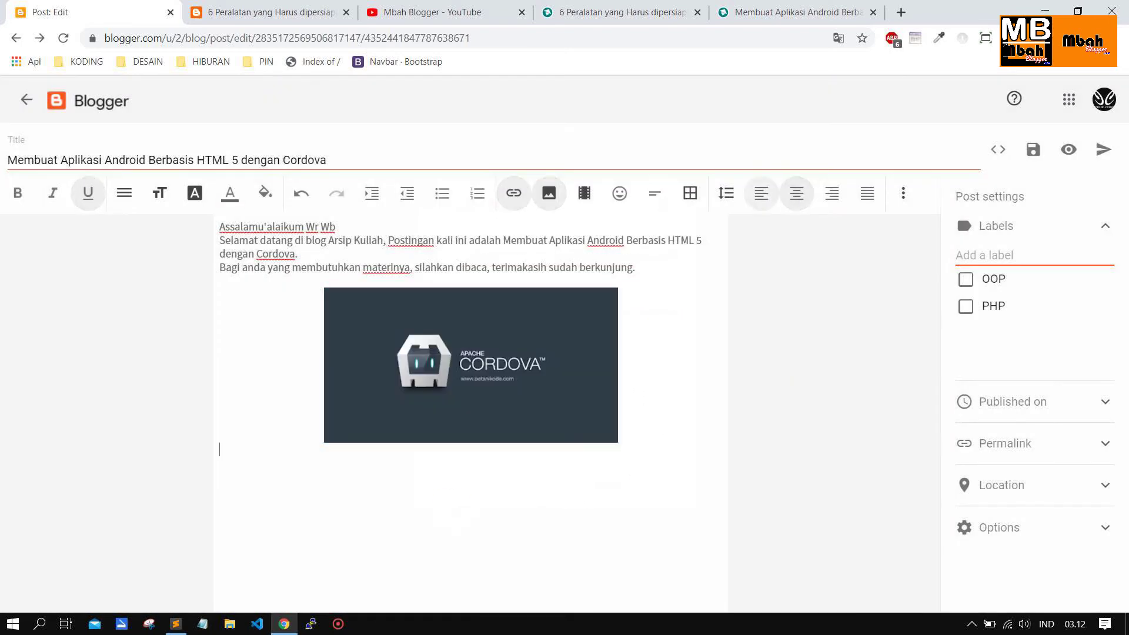
# Copy the whole body text of the Petani Kode Cordova article into the post below the image
pyautogui.click(552, 3)
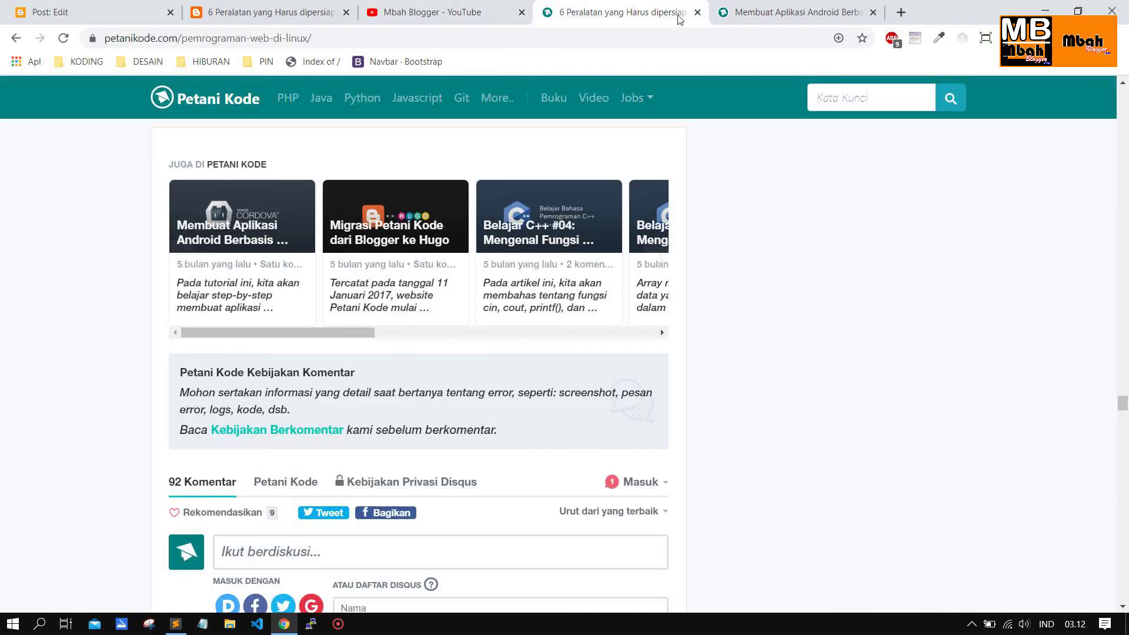
pyautogui.click(794, 12)
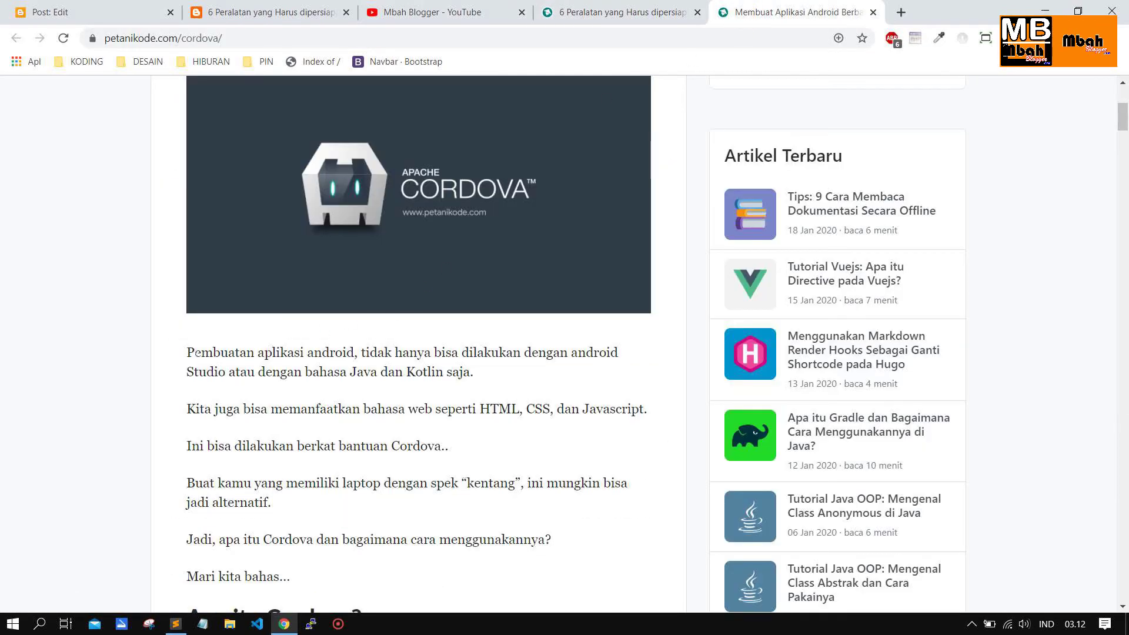
pyautogui.moveTo(186, 349); pyautogui.dragTo(464, 374)
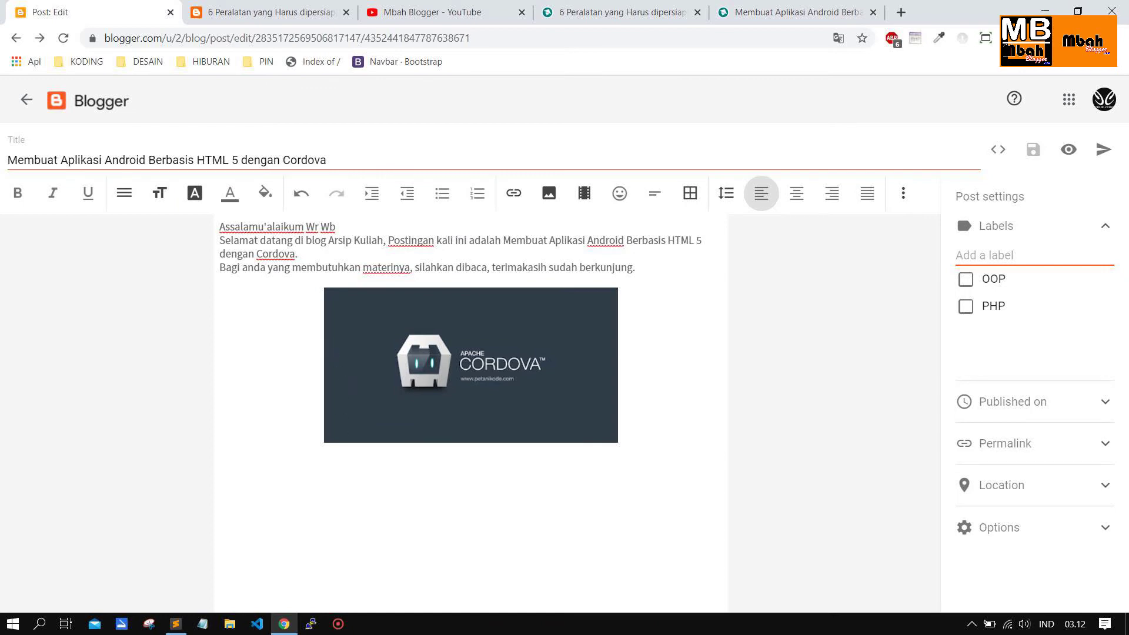
pyautogui.hotkey('ctrl', 'v')
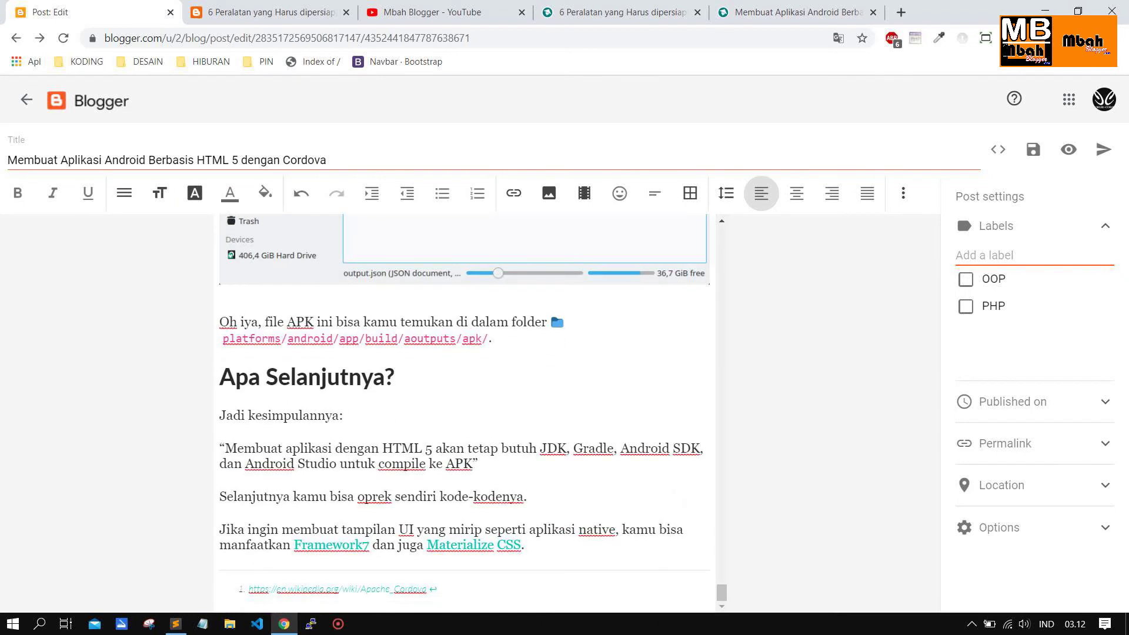
pyautogui.press('BackSpace')
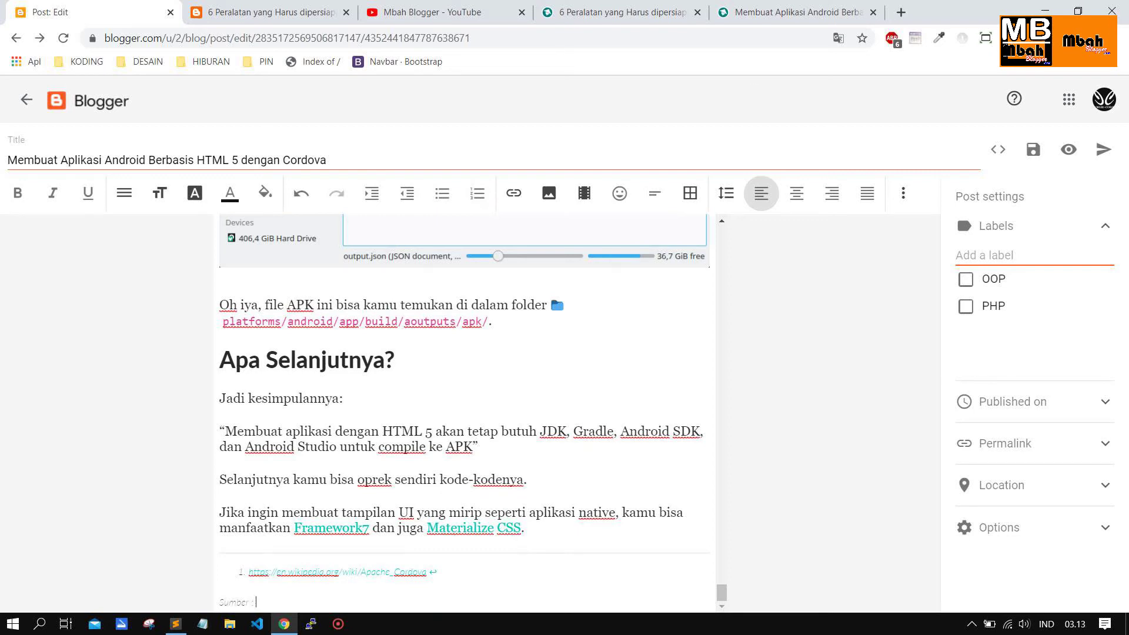
pyautogui.click(811, 12)
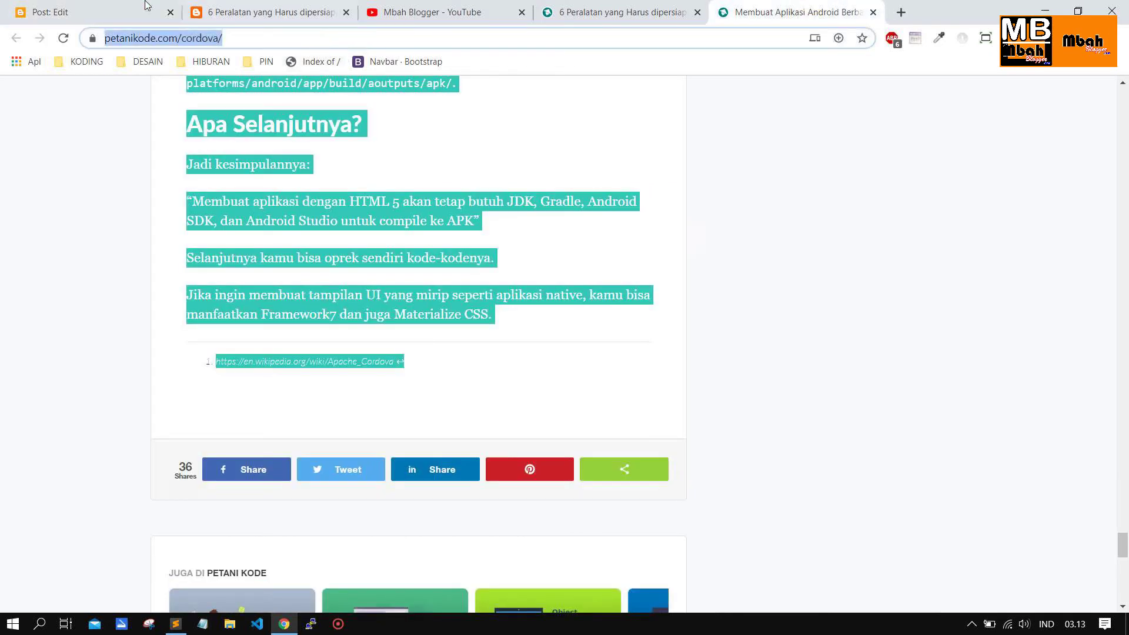
pyautogui.click(52, 11)
pyautogui.write('https://www.petanikode.com/cordova/')
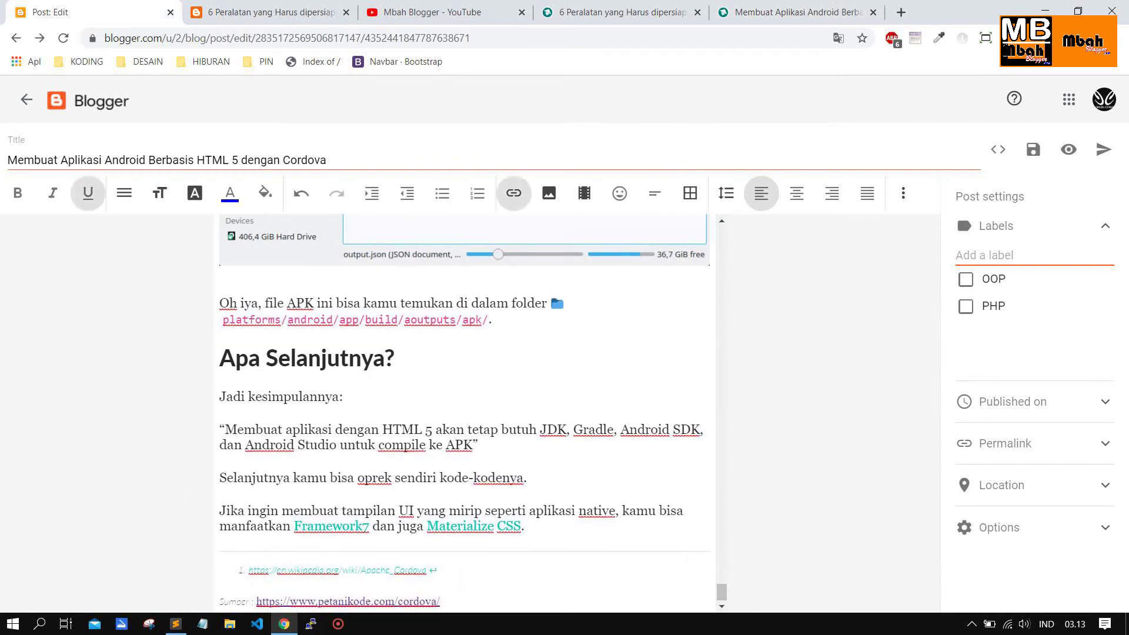
# Format the Cordova source line as Large bold text and add a blank line below it
pyautogui.moveTo(457, 600); pyautogui.dragTo(127, 597)
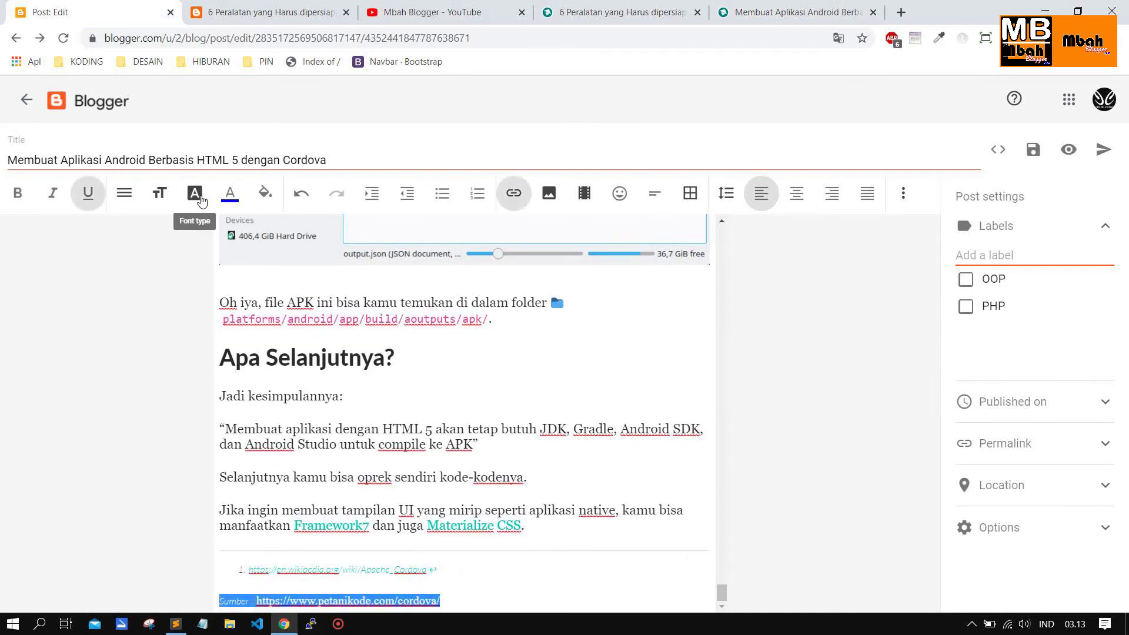
pyautogui.click(160, 193)
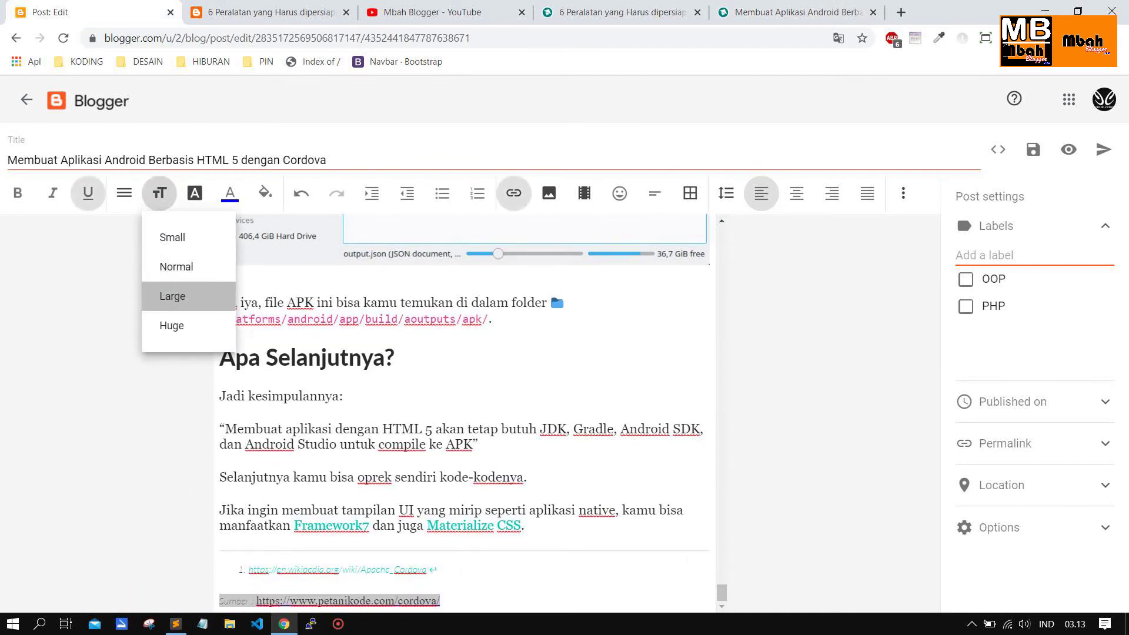
pyautogui.click(173, 296)
pyautogui.click(17, 192)
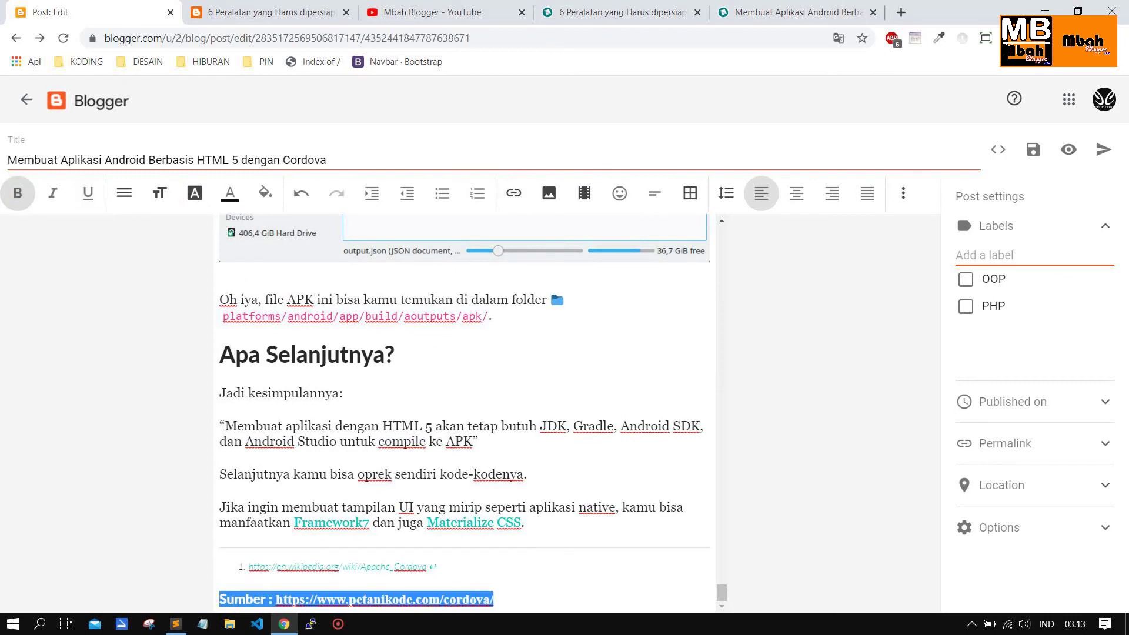
pyautogui.click(556, 591)
pyautogui.press('Return')
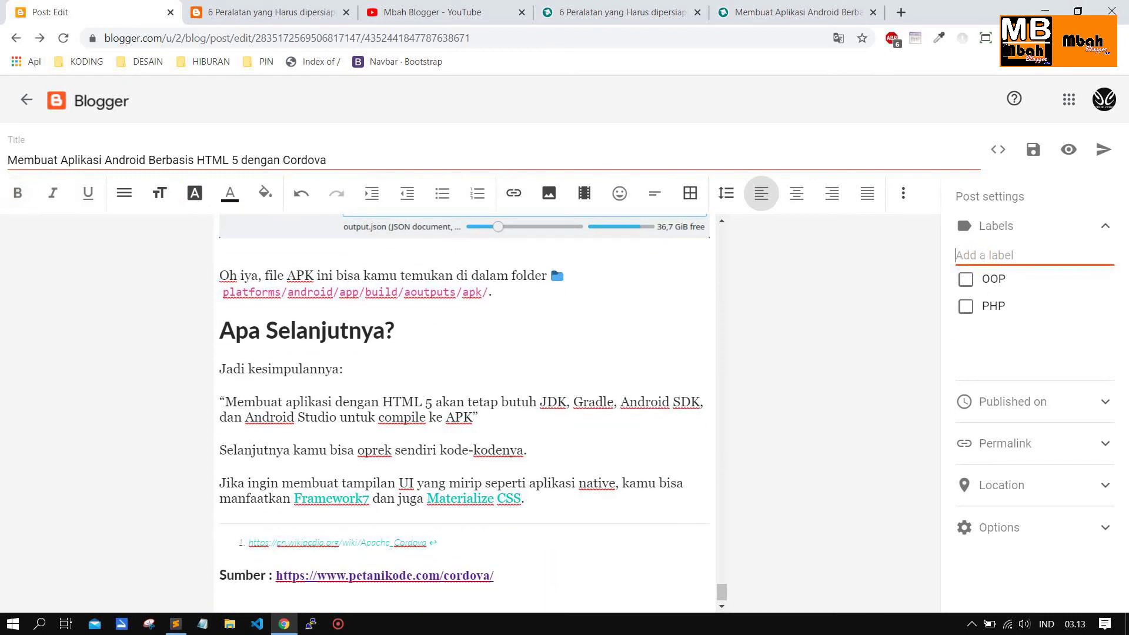
# Add the new label Android to the Cordova post and publish it
pyautogui.write('Android')
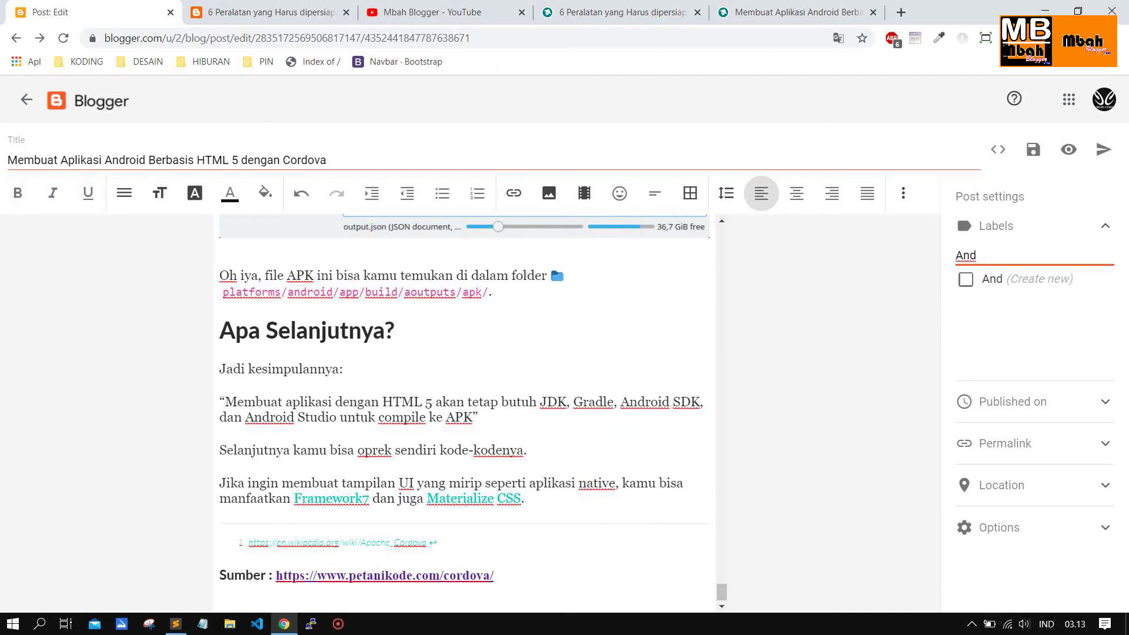
pyautogui.click(966, 281)
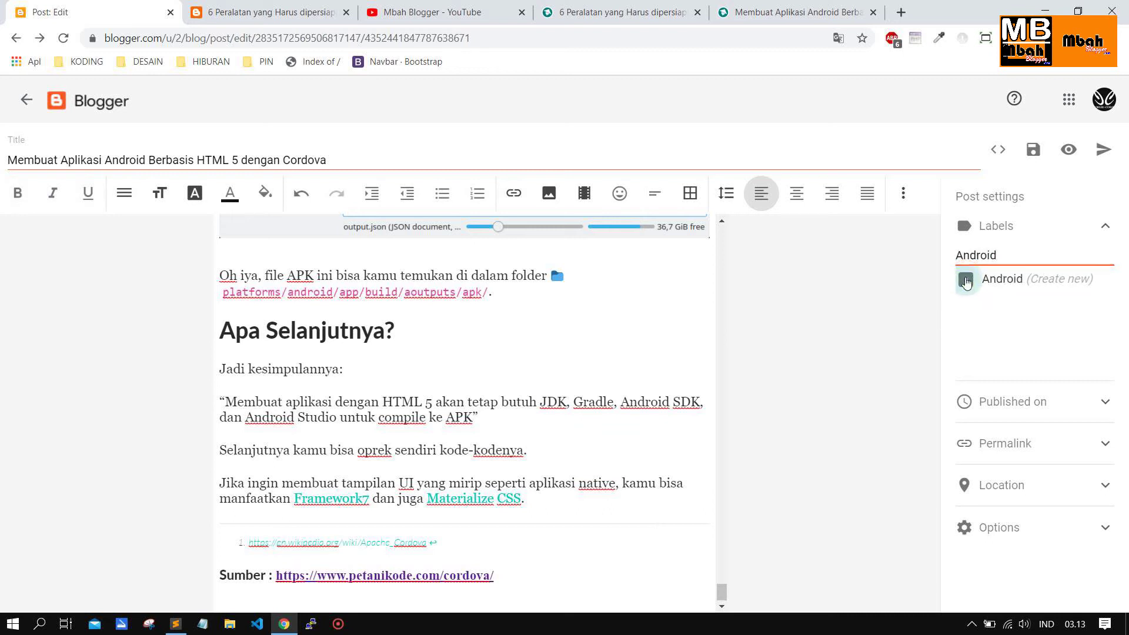
pyautogui.click(1104, 152)
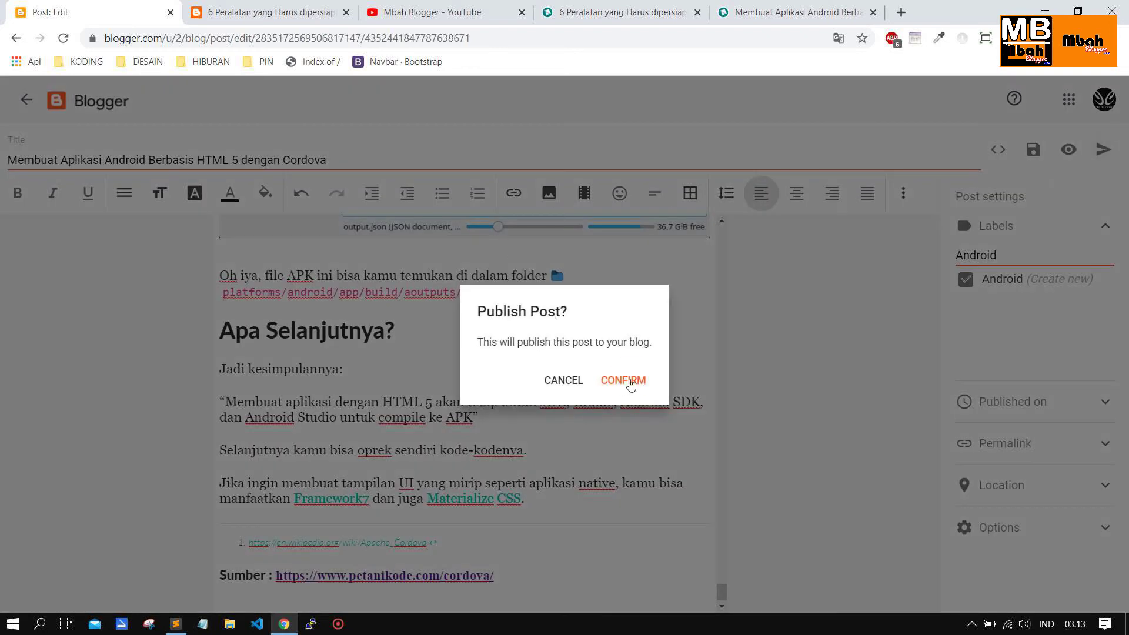
pyautogui.click(625, 381)
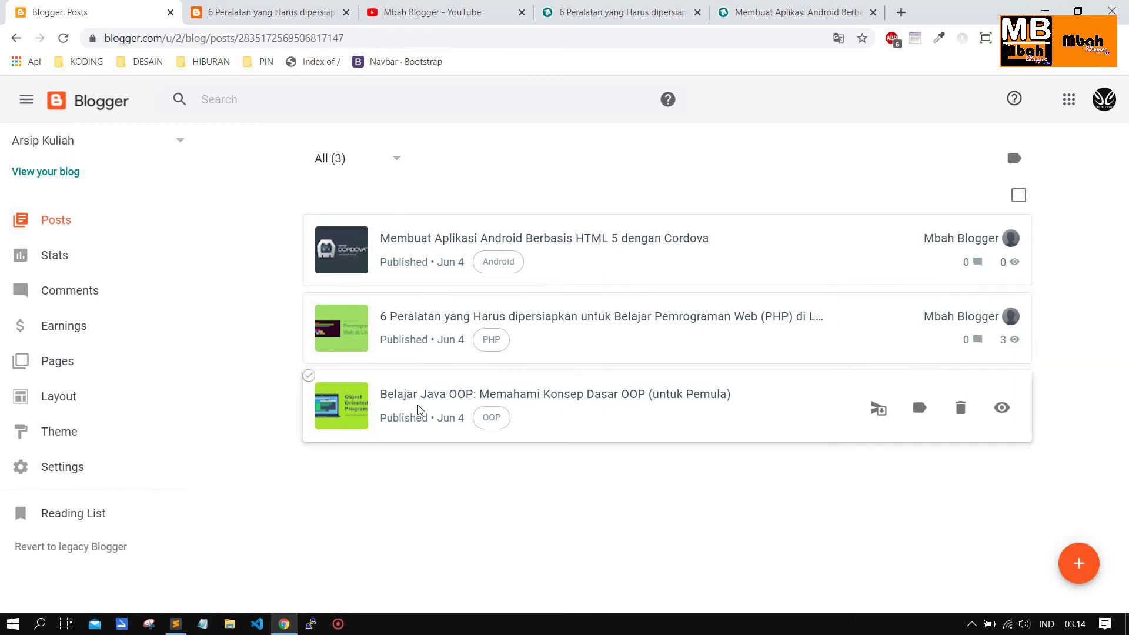
pyautogui.click(622, 254)
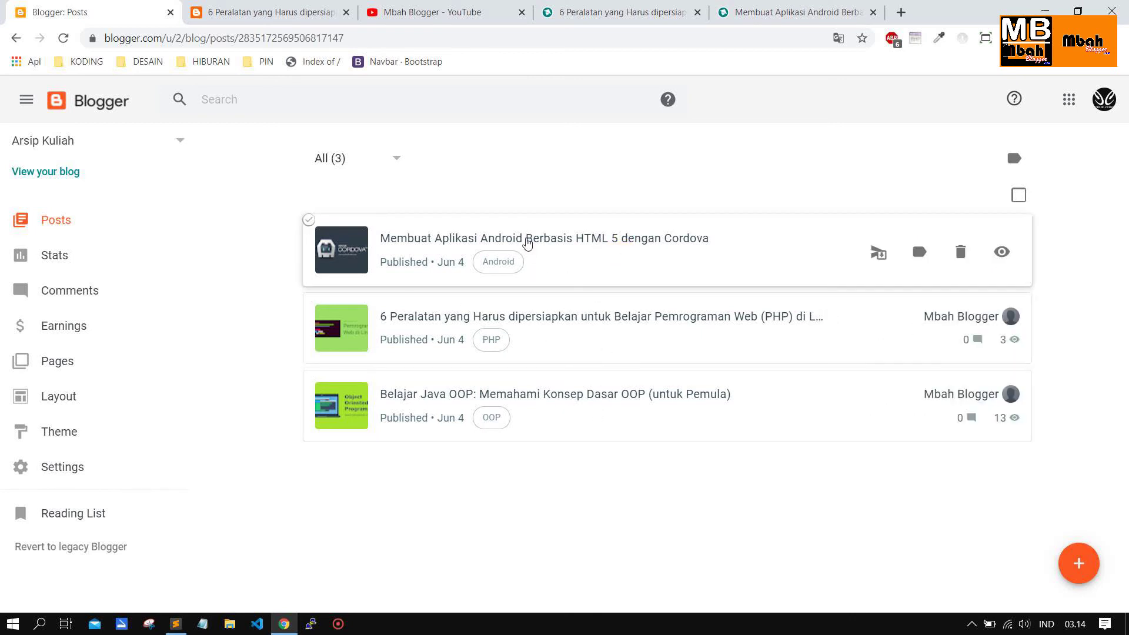
# Open the published Cordova post in the editor and examine its greeting and opening paragraphs
pyautogui.click(530, 243)
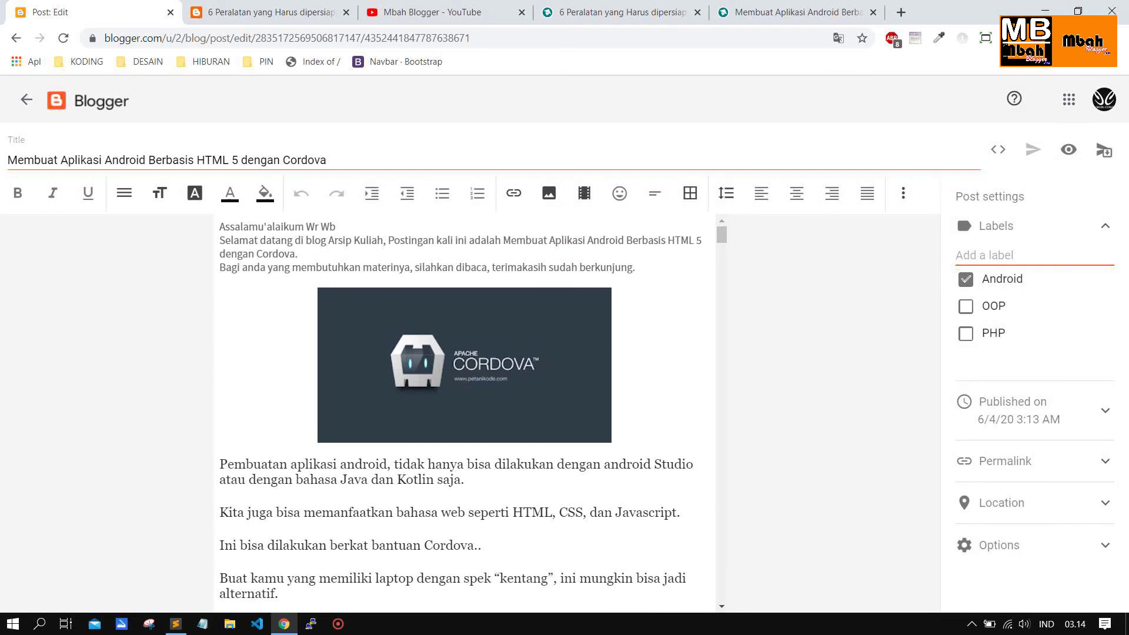
pyautogui.moveTo(221, 464); pyautogui.dragTo(322, 512)
pyautogui.click(376, 525)
pyautogui.moveTo(411, 545); pyautogui.dragTo(220, 465)
pyautogui.click(239, 240)
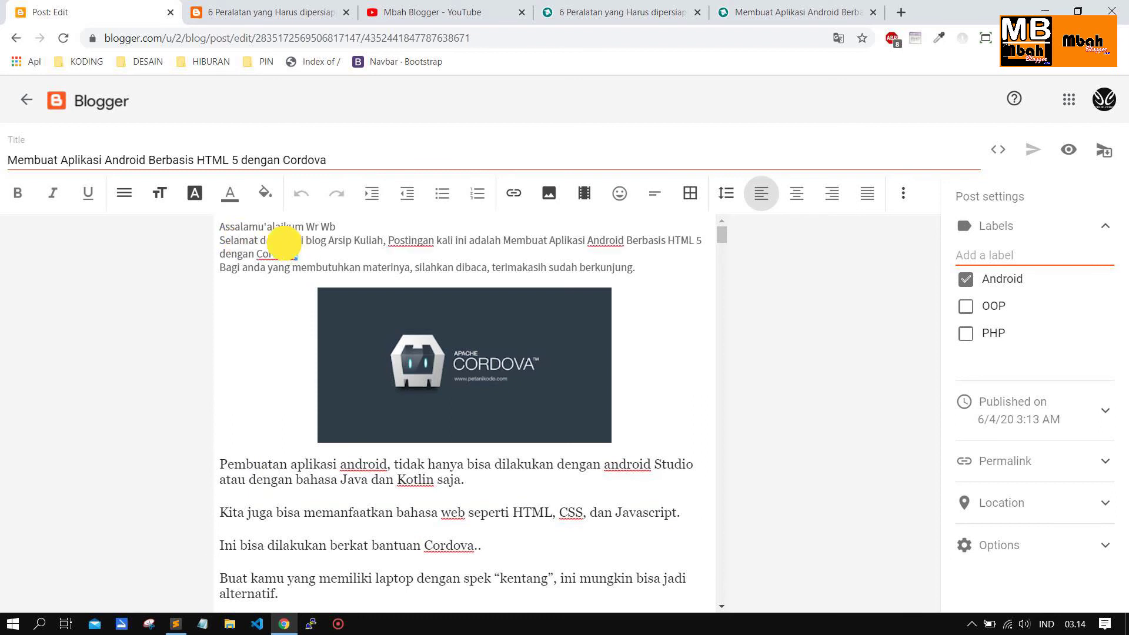
pyautogui.moveTo(284, 243)
pyautogui.mouseDown()
pyautogui.moveTo(231, 227)
pyautogui.moveTo(298, 258)
pyautogui.mouseUp()
pyautogui.click(230, 237)
pyautogui.click(348, 267)
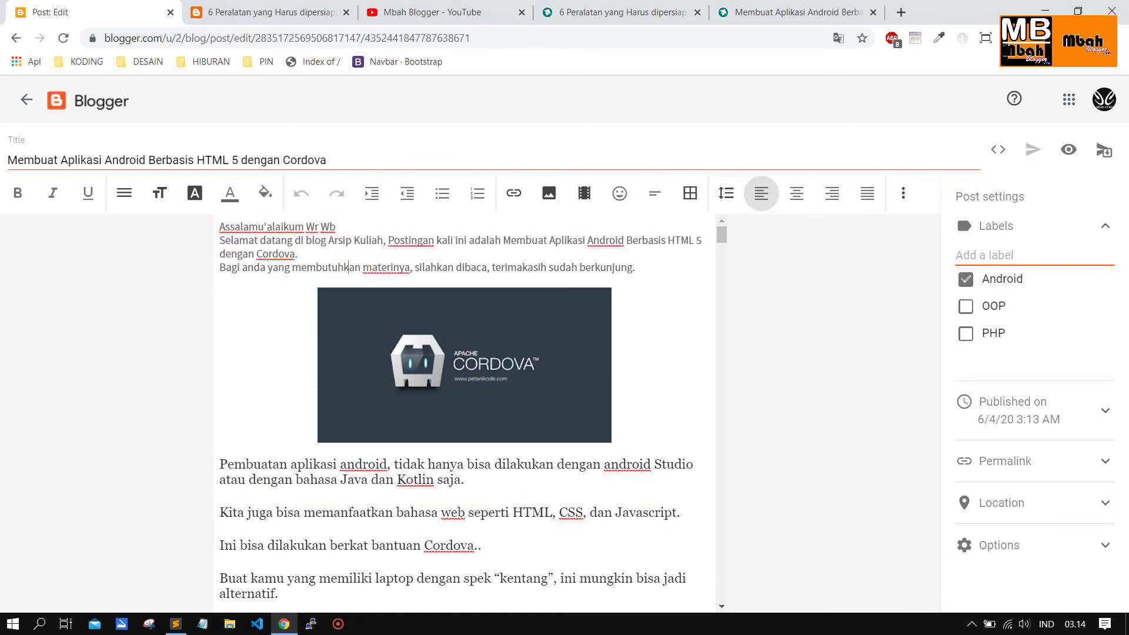
# Insert a line of filler text above the greeting of the Cordova post and delete it
pyautogui.click(219, 227)
pyautogui.press('Return')
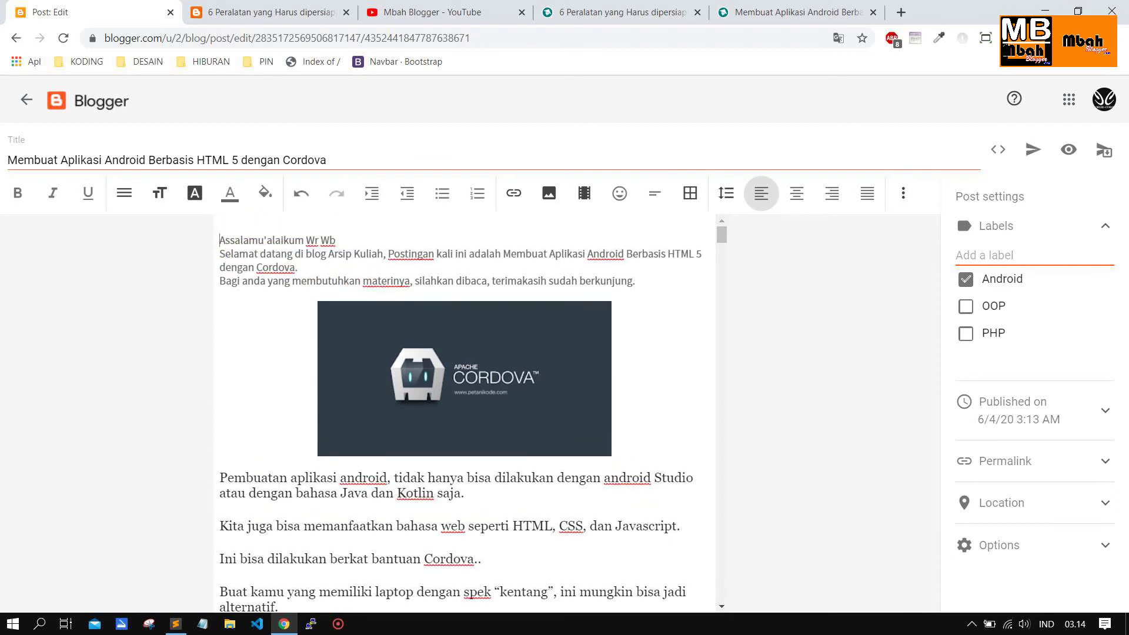
pyautogui.moveTo(270, 228); pyautogui.dragTo(209, 229)
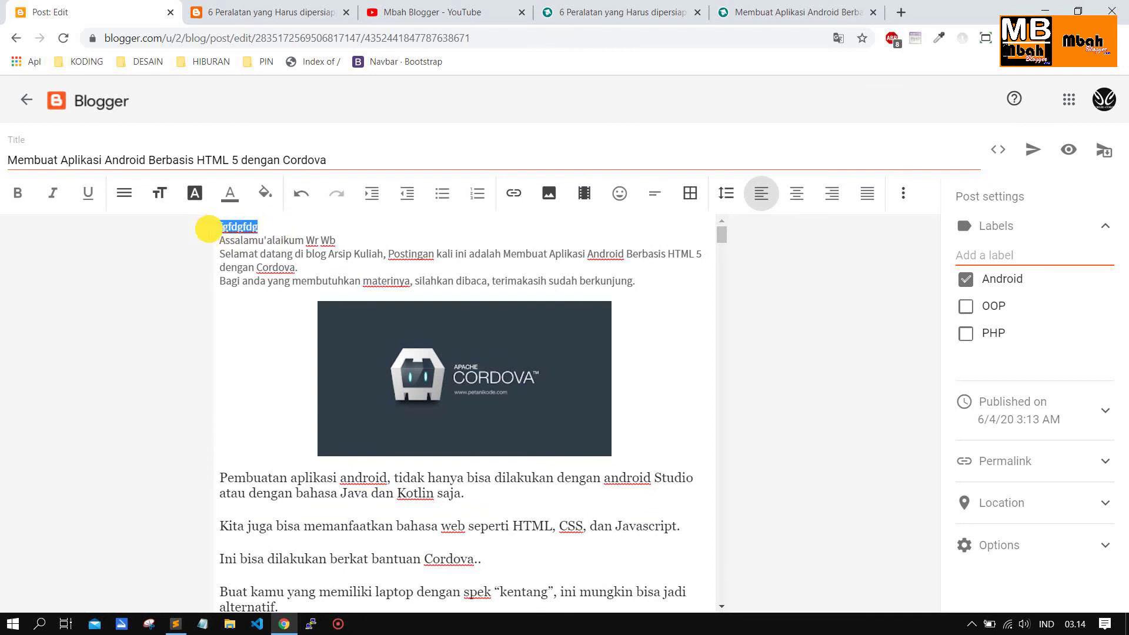
pyautogui.press('Delete')
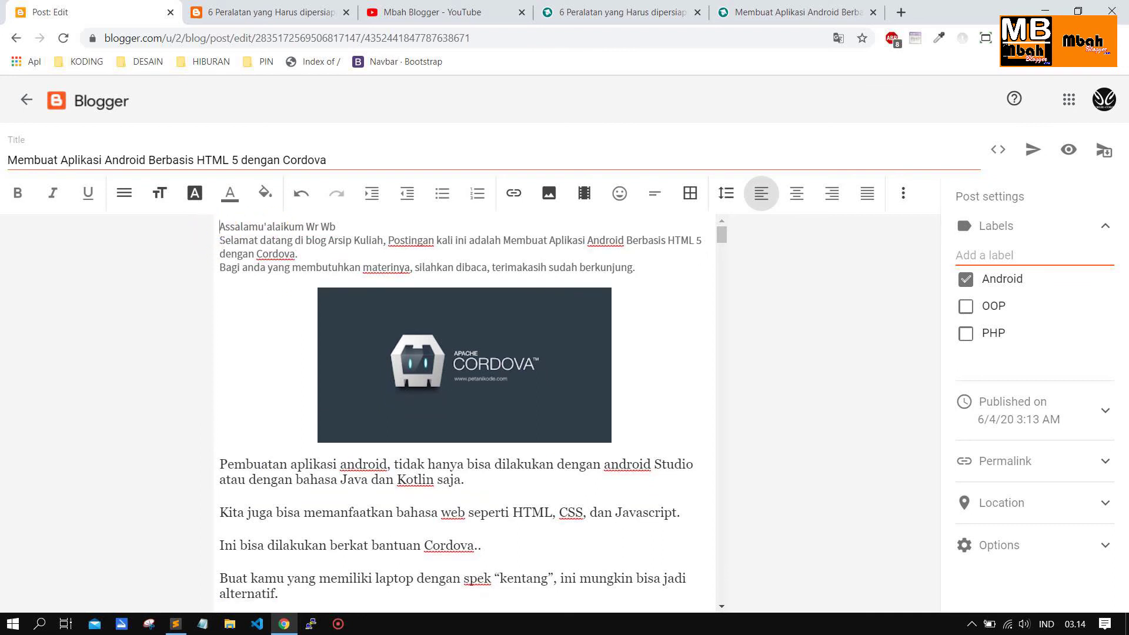
# Examine the Cordova post's body text below the image, and return to the post list discarding the unsaved changes
pyautogui.moveTo(214, 459); pyautogui.dragTo(494, 510)
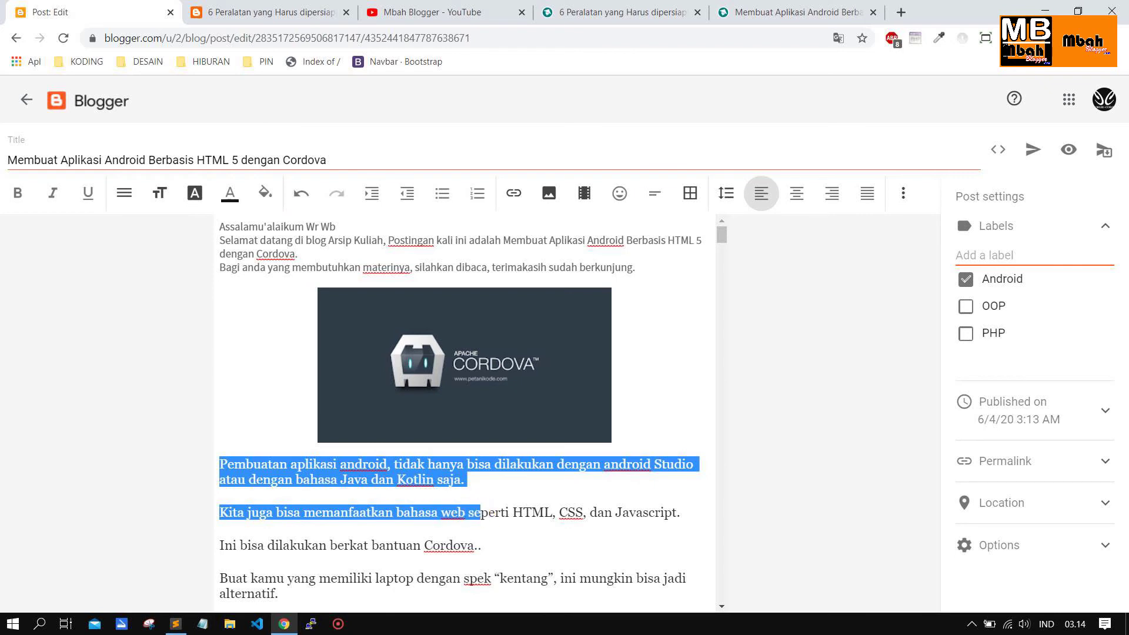
pyautogui.click(494, 512)
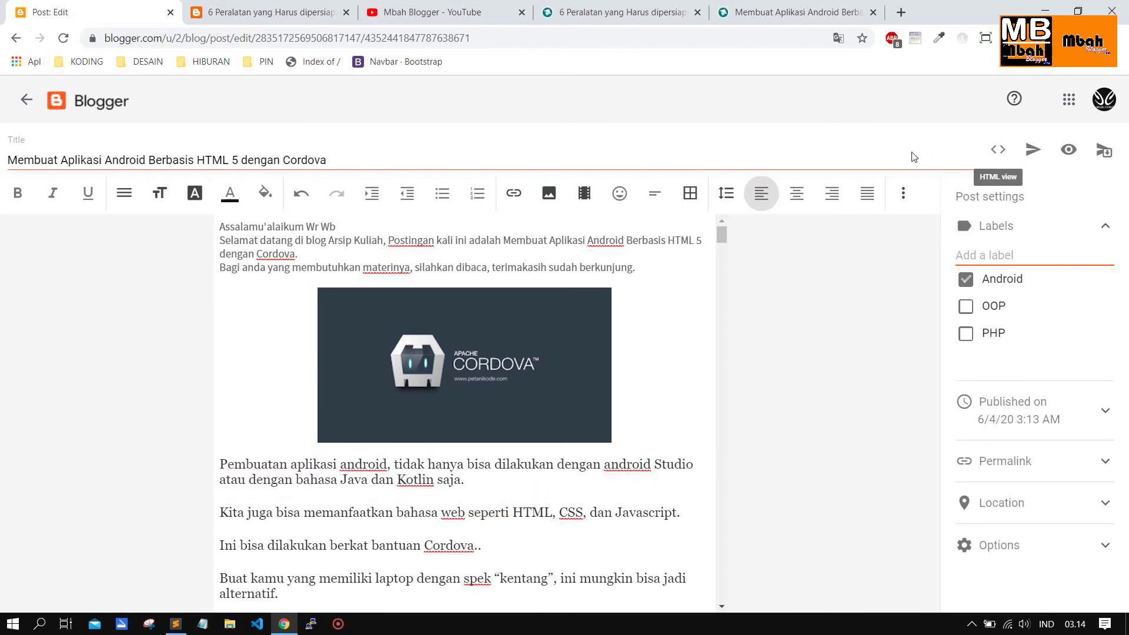
pyautogui.scroll(-3, 464, 412)
pyautogui.scroll(-1, 532, 366)
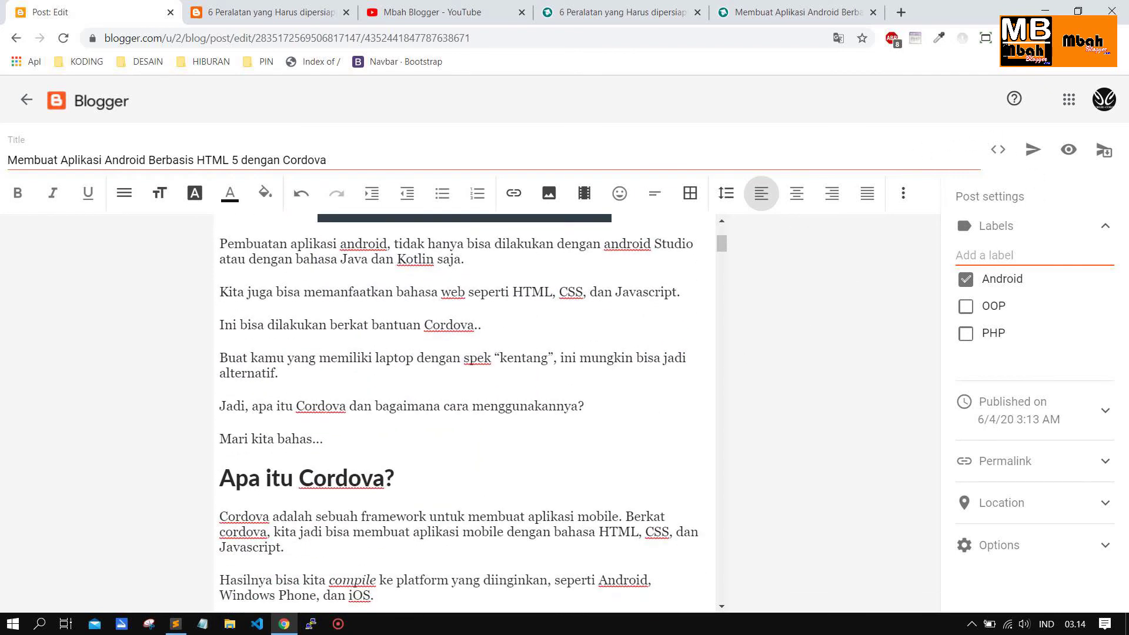
pyautogui.scroll(3, 532, 366)
pyautogui.scroll(-1, 532, 365)
pyautogui.scroll(2, 464, 412)
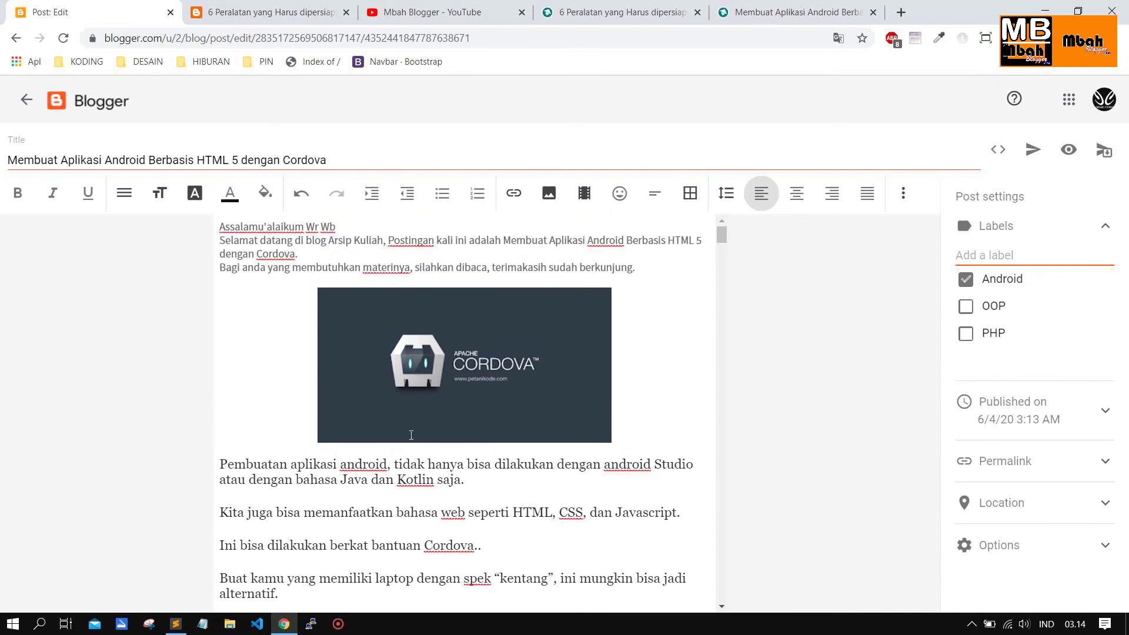
pyautogui.click(26, 100)
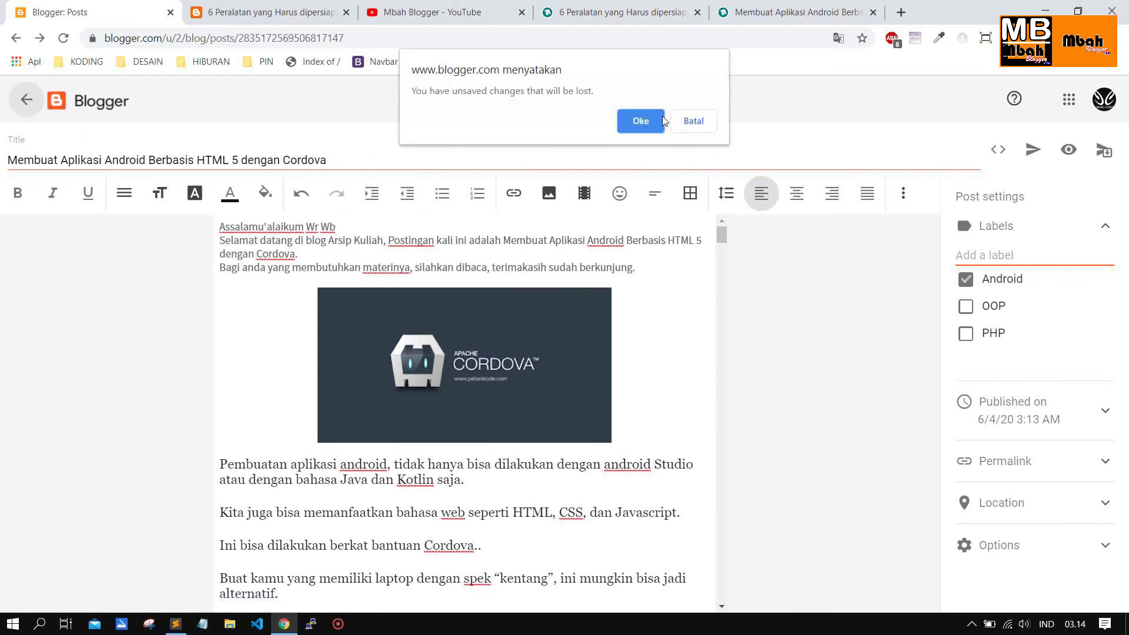
pyautogui.click(640, 120)
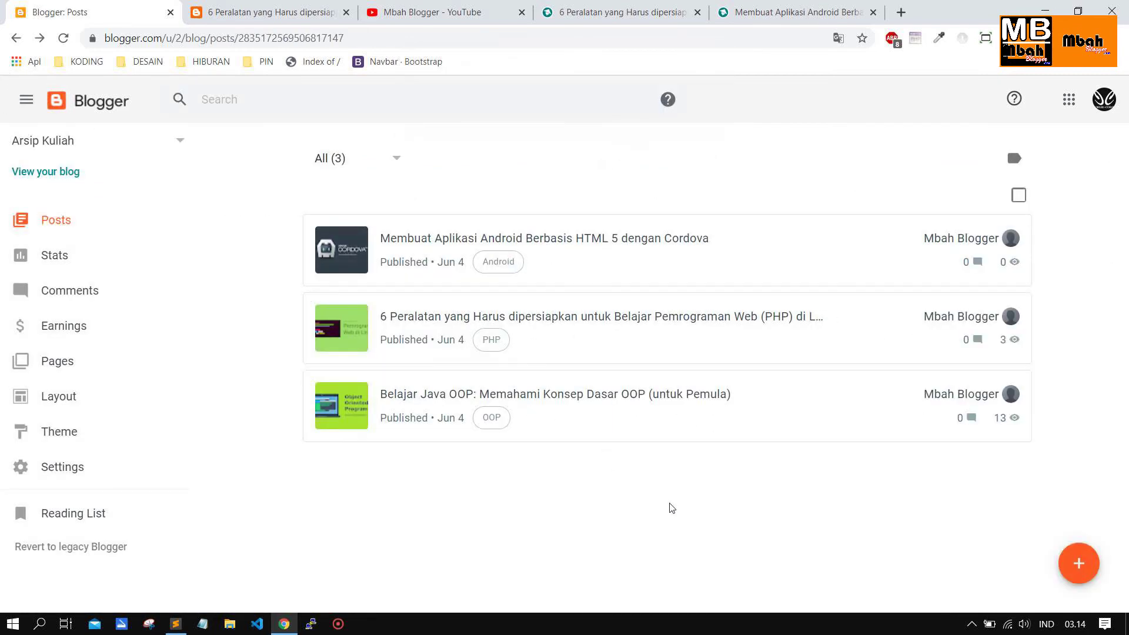
pyautogui.moveTo(625, 442)
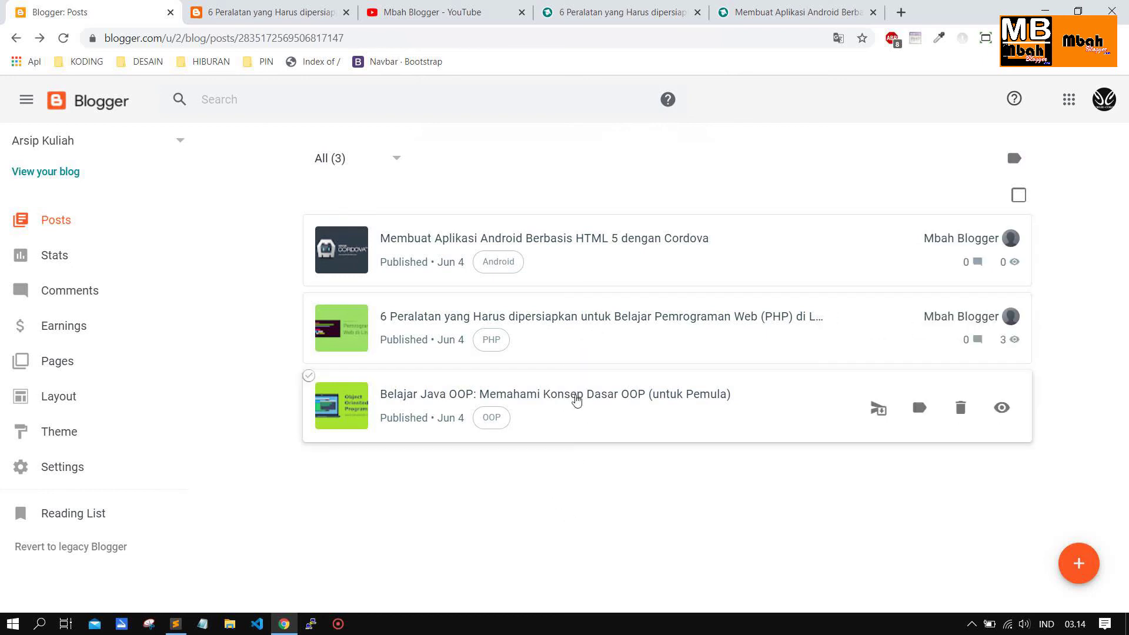
pyautogui.moveTo(573, 351)
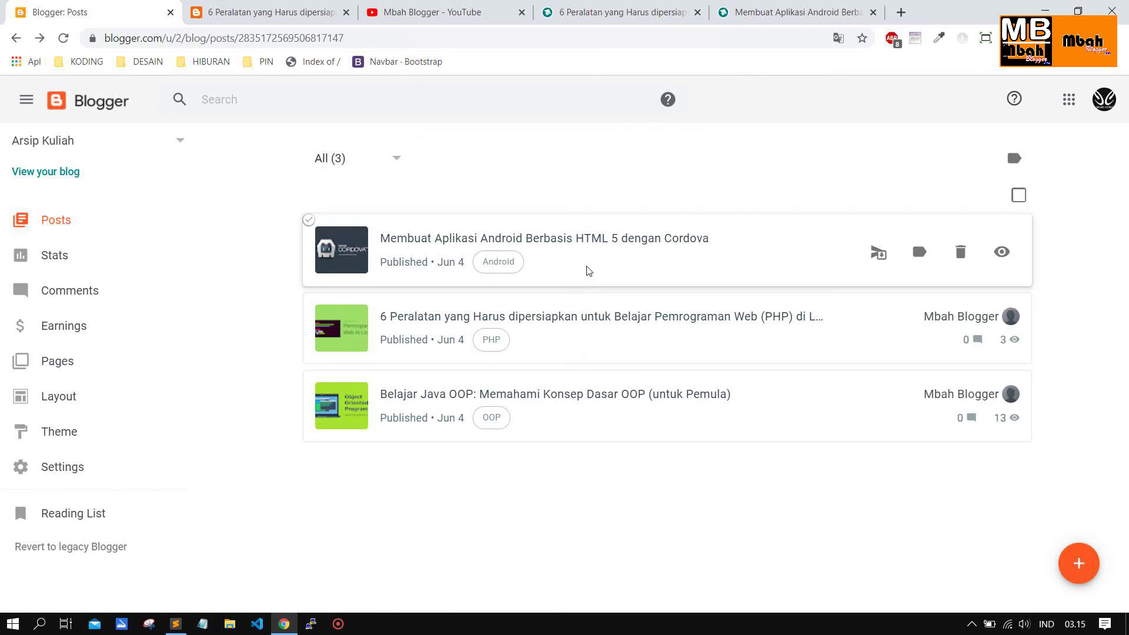
pyautogui.moveTo(590, 237)
pyautogui.moveTo(743, 399)
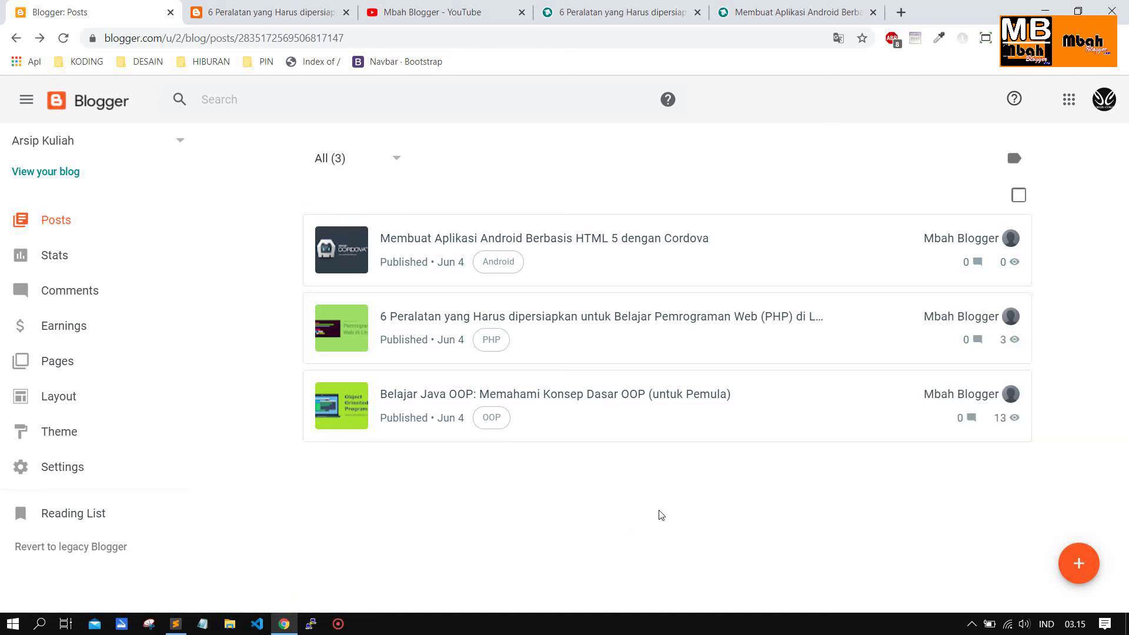
# Open the live blog's home page and examine how the featured posts, main post list and sidebar display the published posts
pyautogui.click(215, 19)
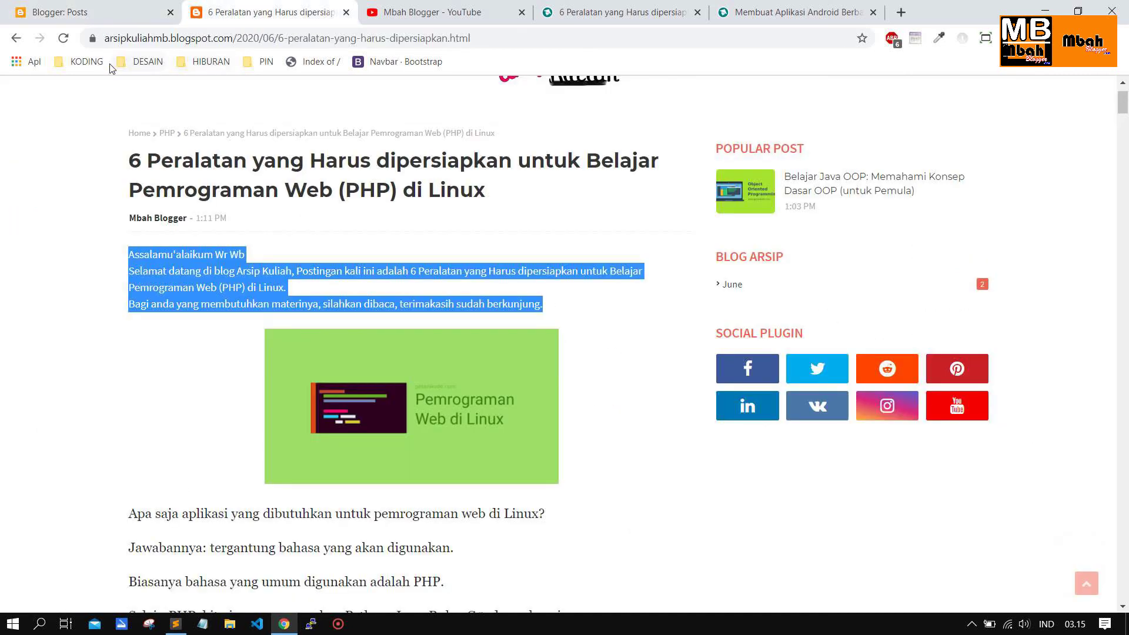
pyautogui.scroll(1, 296, 215)
pyautogui.click(139, 90)
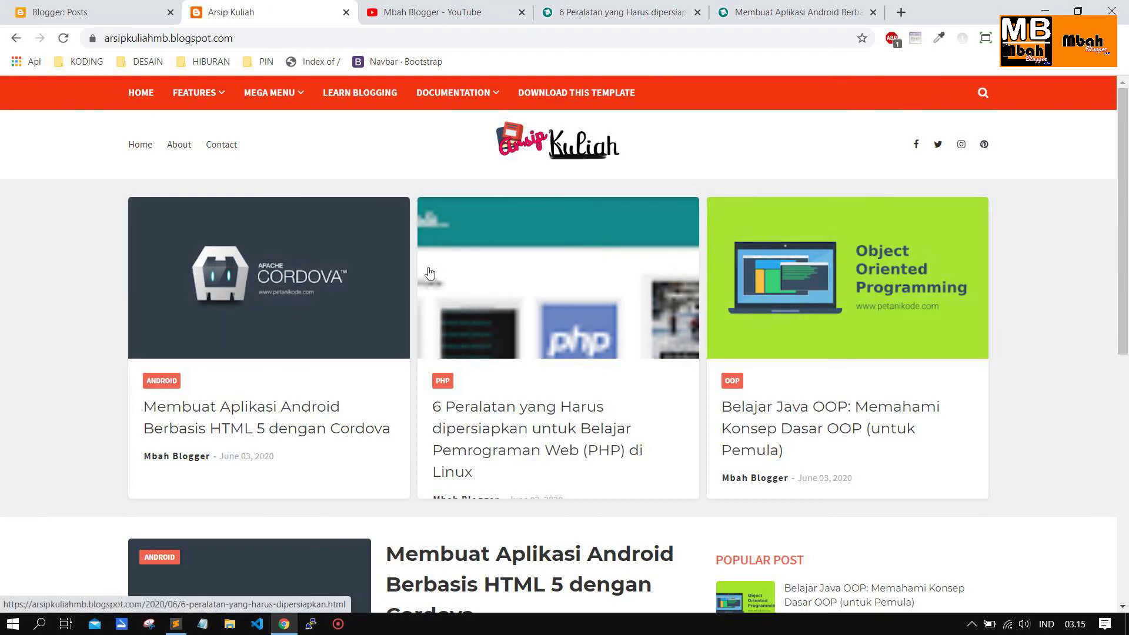
pyautogui.scroll(-3, 545, 405)
pyautogui.scroll(-5, 546, 406)
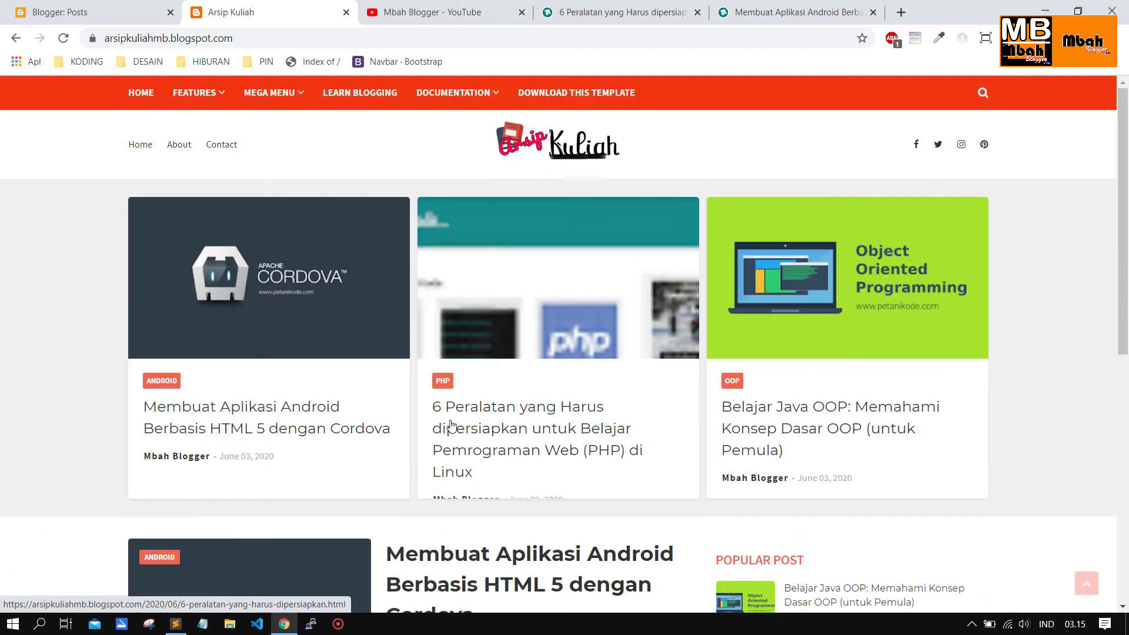
pyautogui.scroll(5, 792, 267)
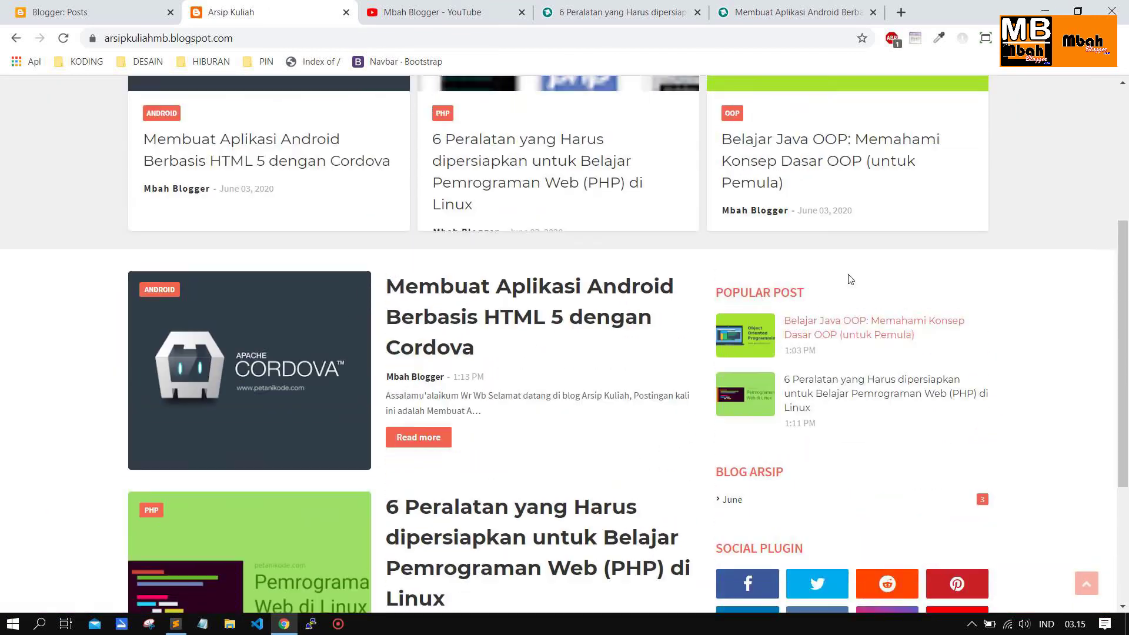
pyautogui.scroll(-5, 851, 280)
pyautogui.scroll(4, 466, 345)
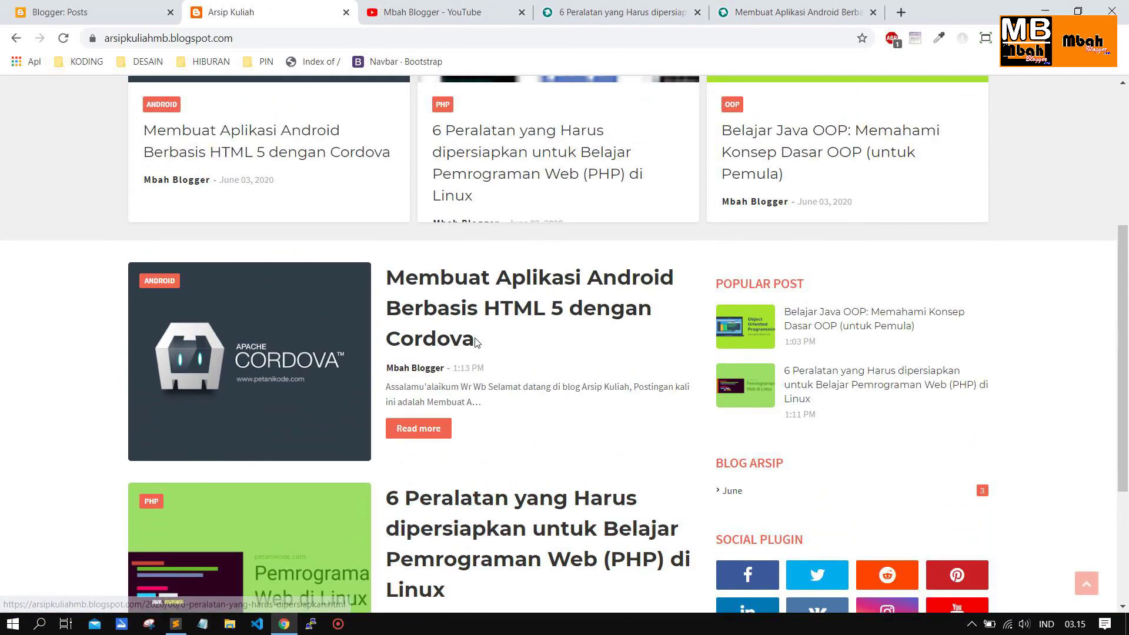
pyautogui.scroll(-4, 433, 366)
pyautogui.scroll(3, 370, 373)
pyautogui.scroll(-4, 370, 373)
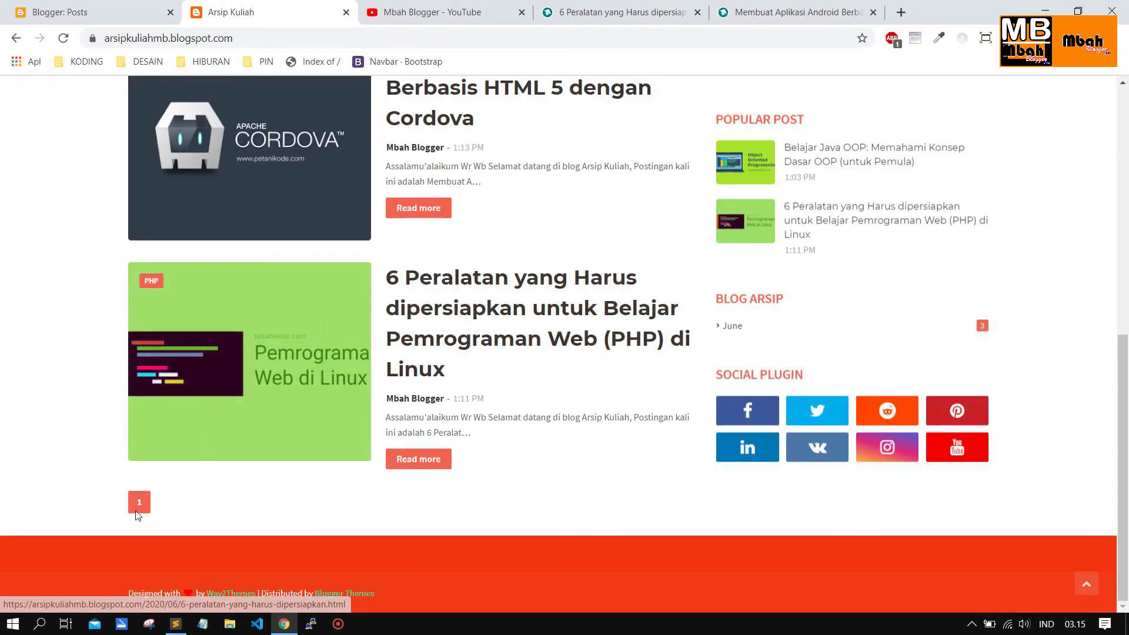
pyautogui.scroll(3, 474, 239)
pyautogui.scroll(2, 474, 239)
pyautogui.scroll(-4, 459, 270)
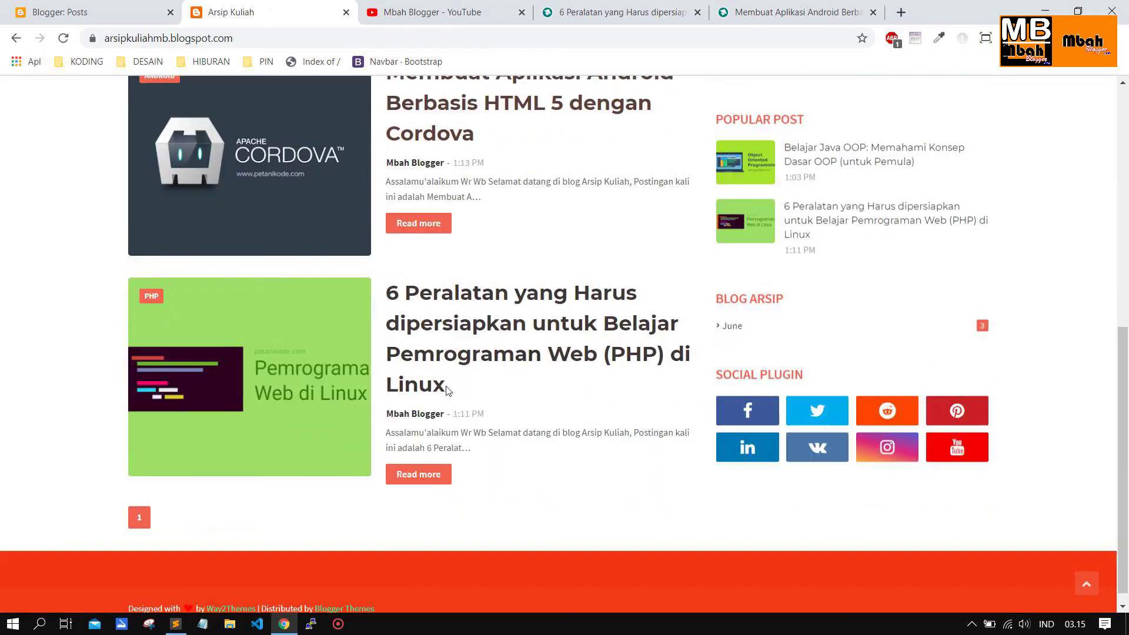
pyautogui.scroll(3, 492, 194)
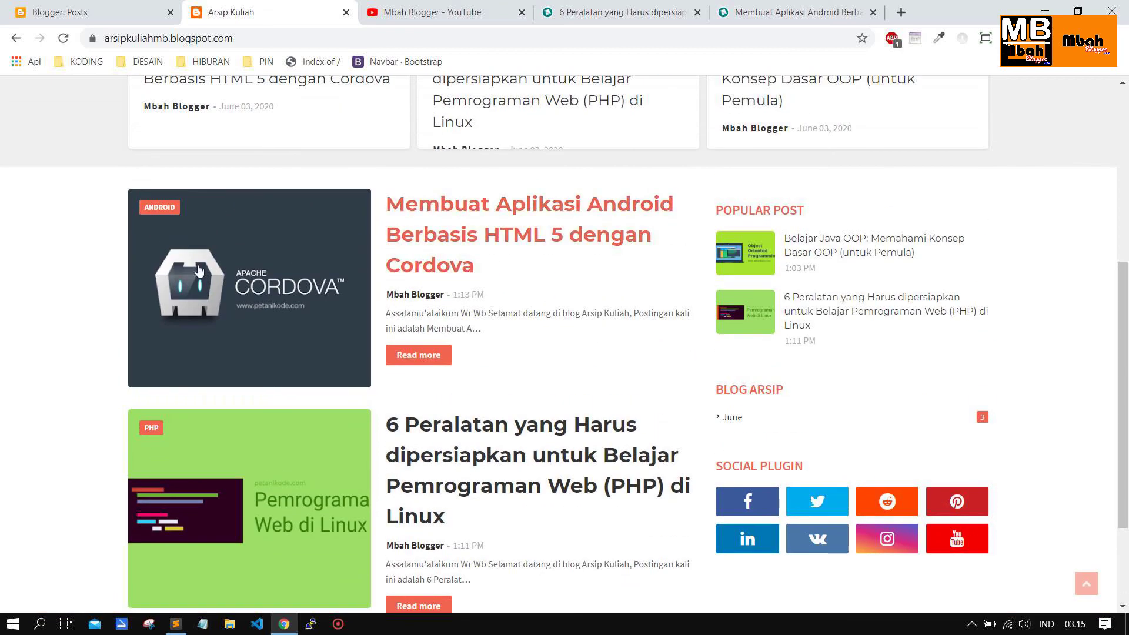
pyautogui.scroll(-2, 291, 408)
pyautogui.scroll(-2, 290, 408)
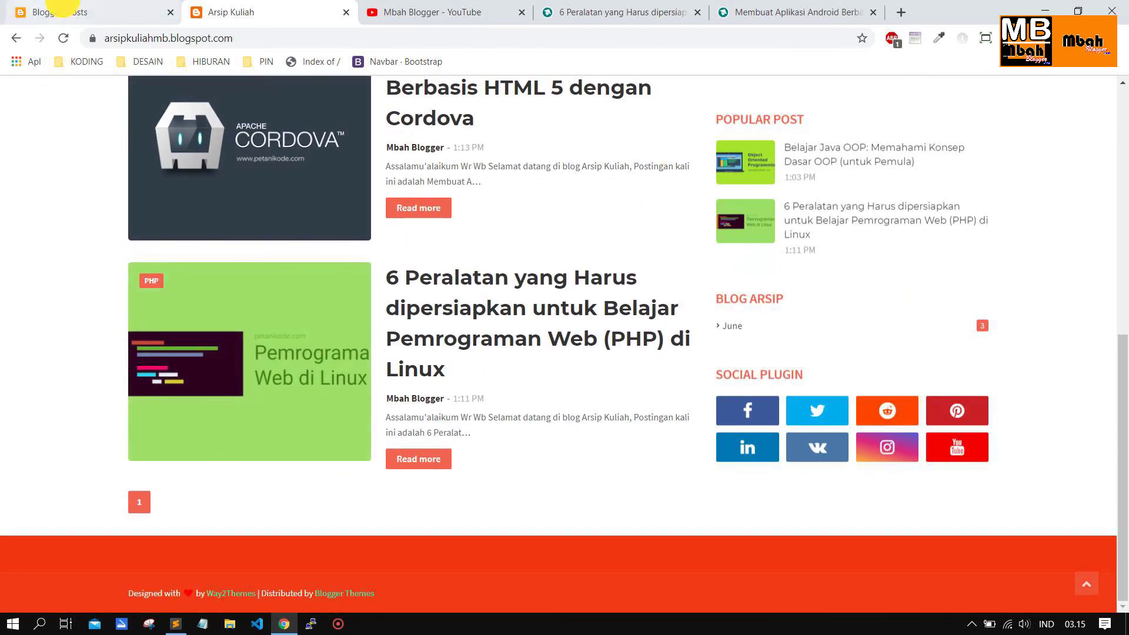
# Open the settings of the Blog Posts gadget under Main Posts in the blog layout and review its options
pyautogui.click(65, 11)
pyautogui.click(74, 347)
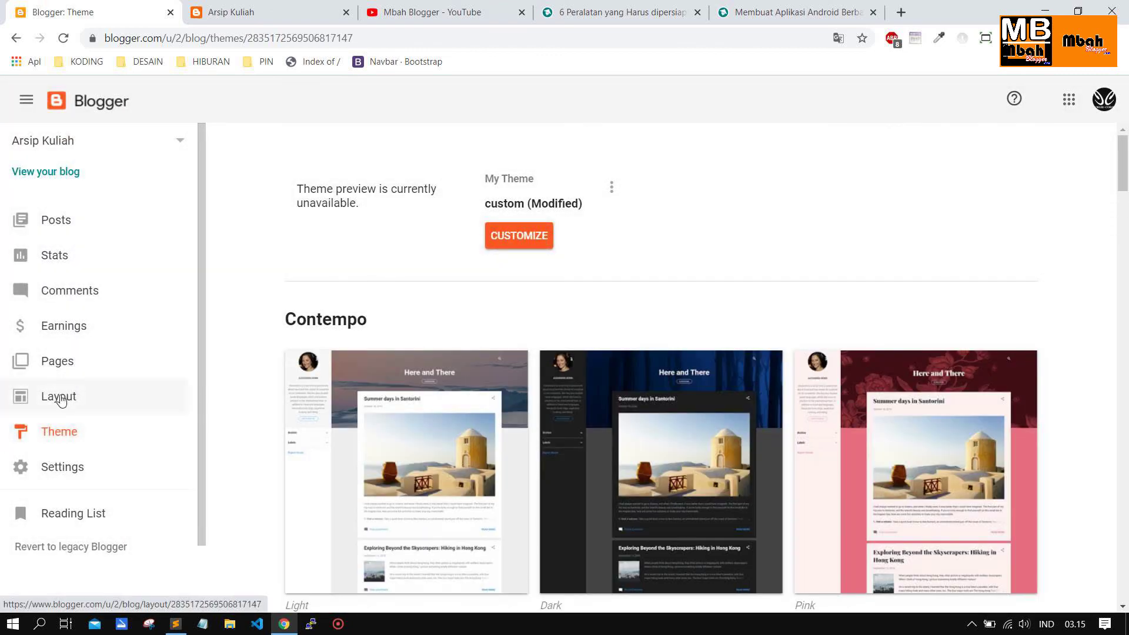
pyautogui.click(53, 397)
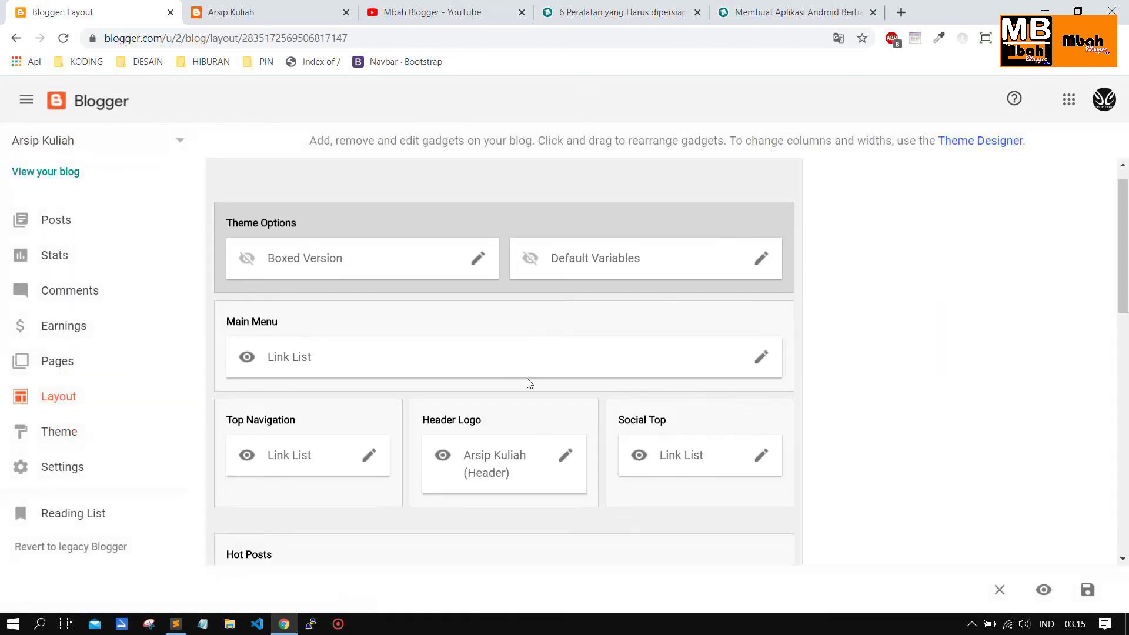
pyautogui.scroll(-10, 530, 314)
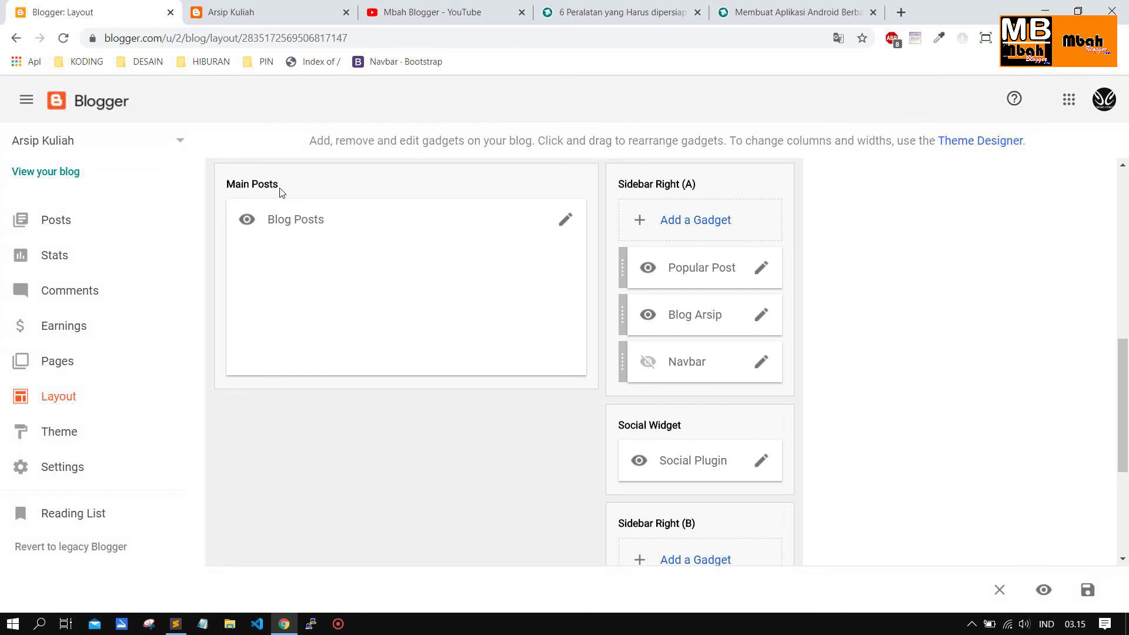
pyautogui.click(570, 224)
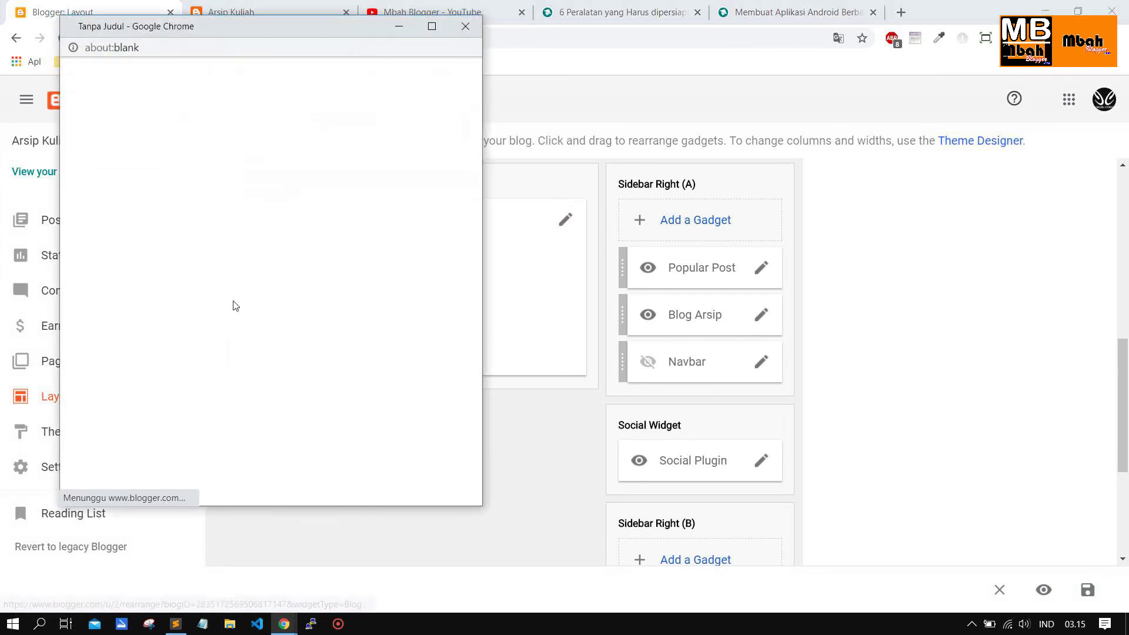
pyautogui.scroll(-8, 377, 298)
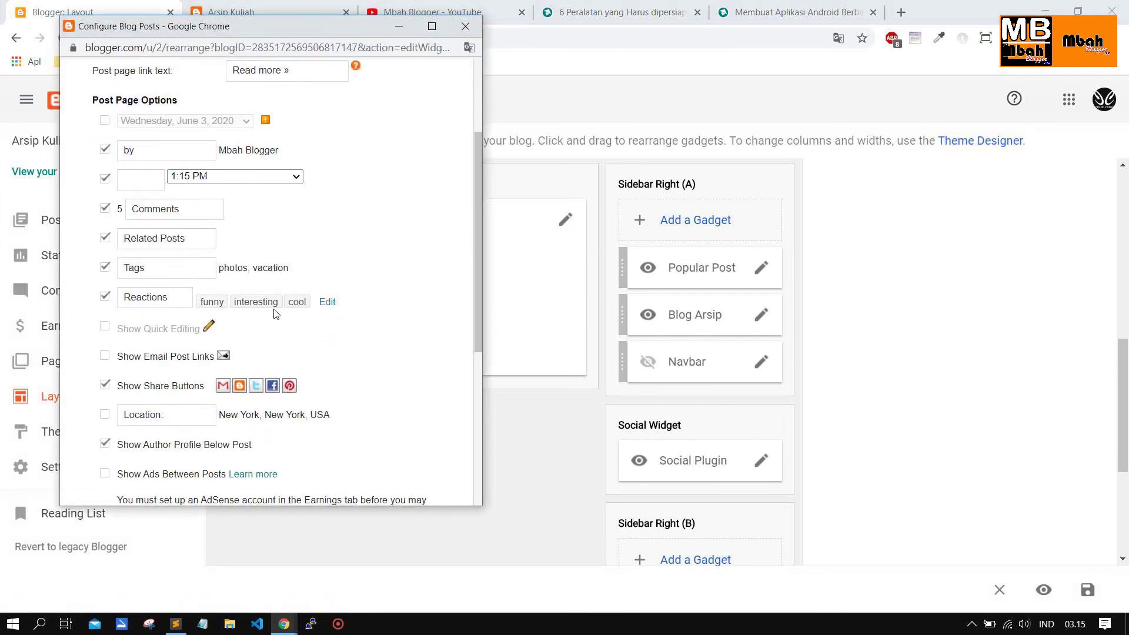
pyautogui.scroll(5, 320, 311)
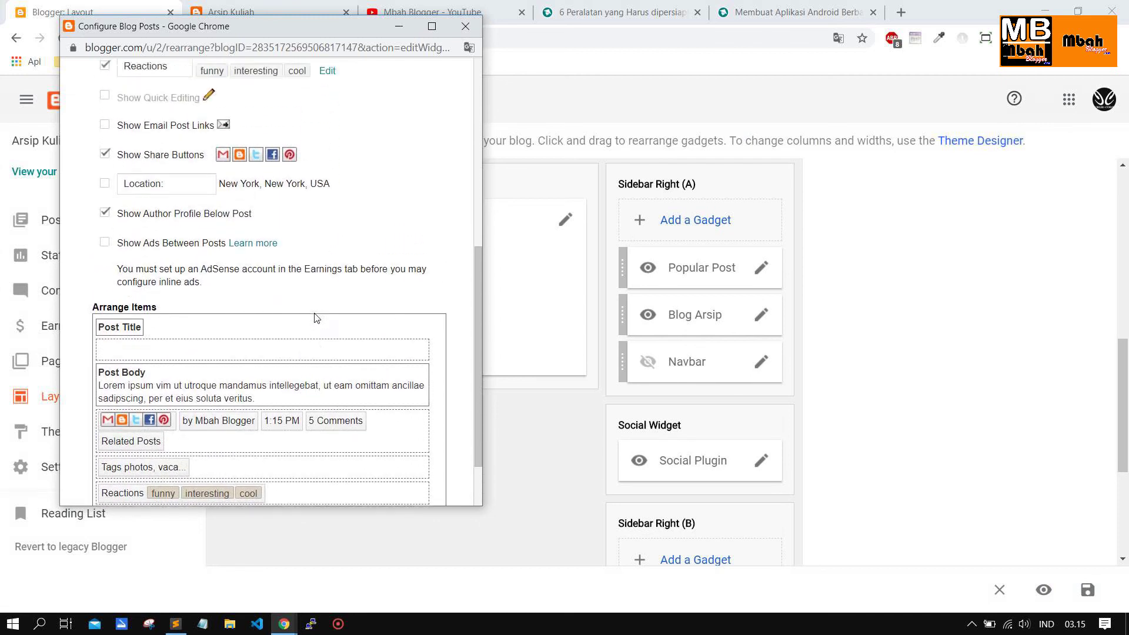
pyautogui.scroll(3, 316, 304)
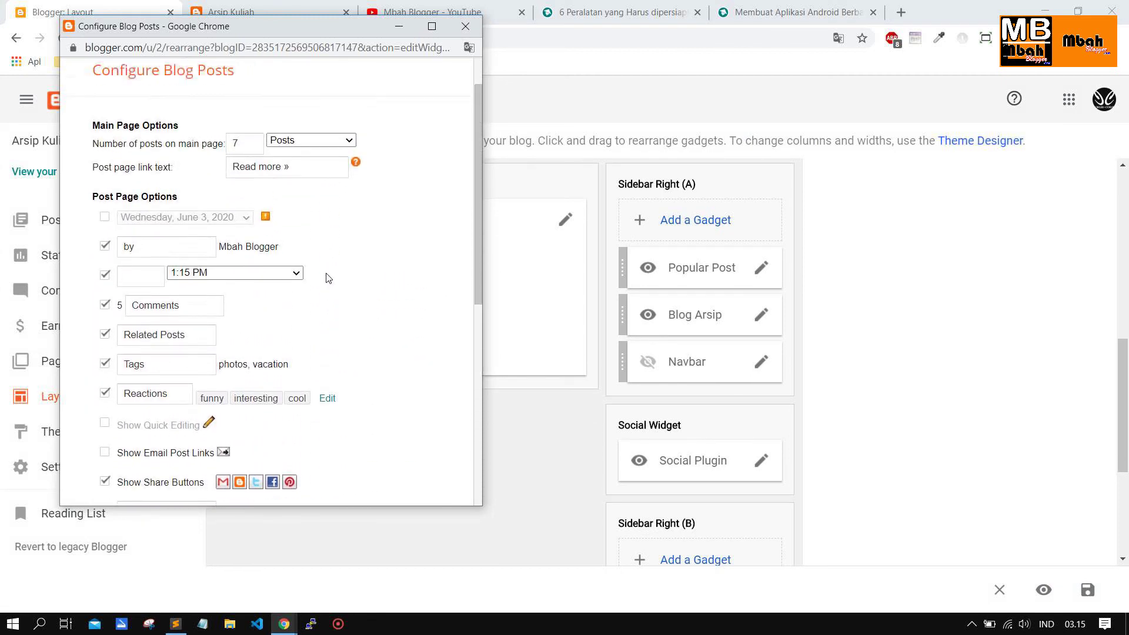
# Set the number of posts on the main page to 7 with the unit Posts, and save the Blog Posts gadget
pyautogui.click(252, 177)
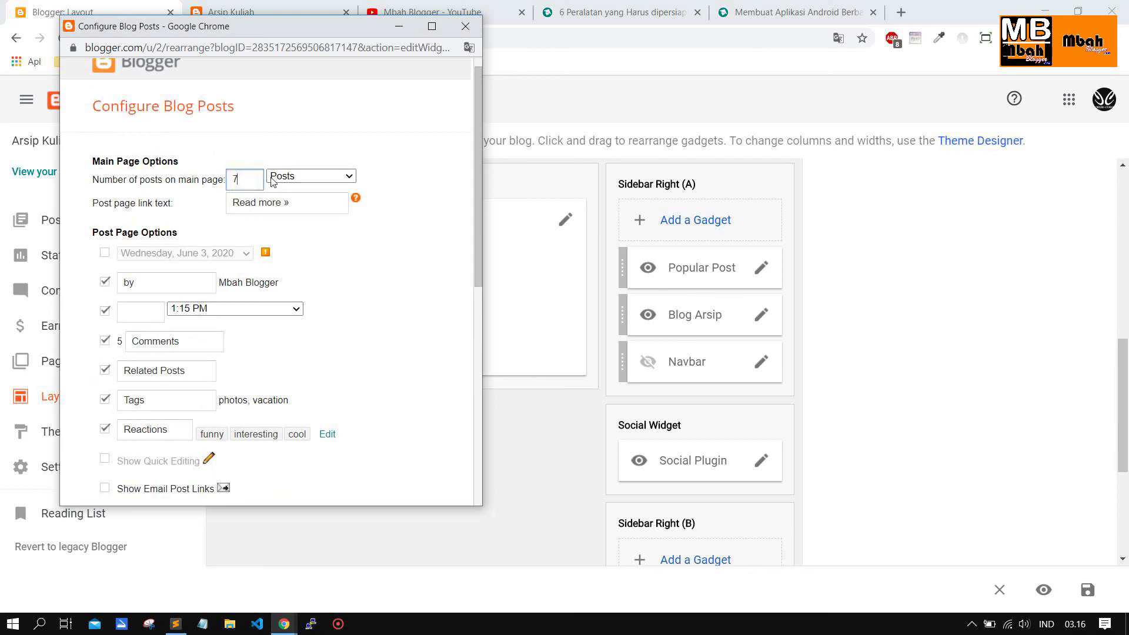
pyautogui.click(296, 177)
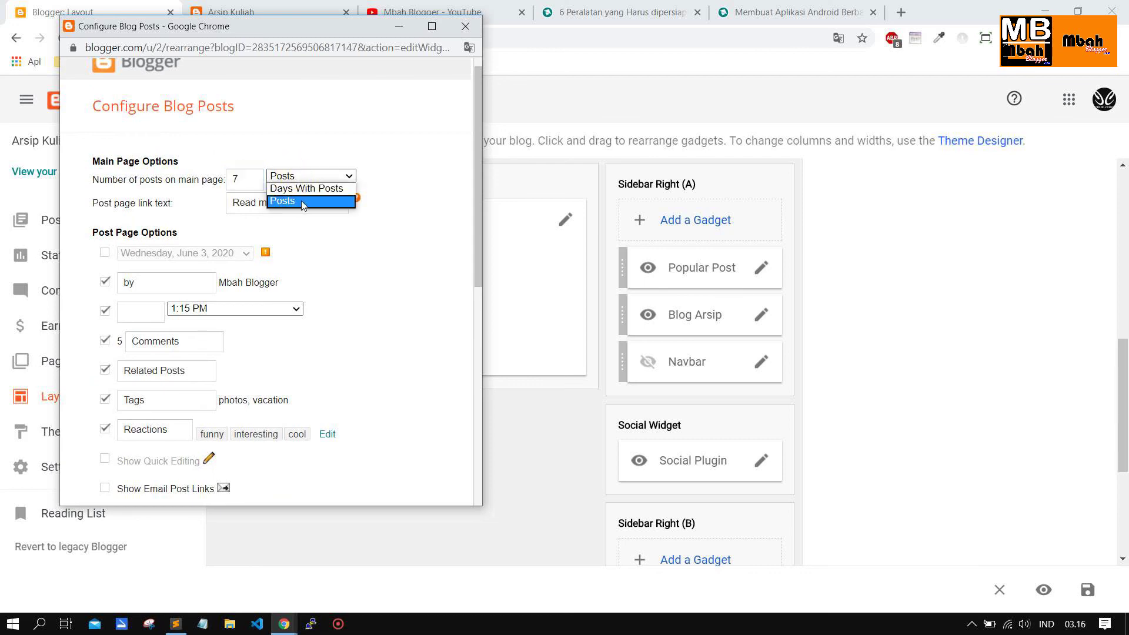
pyautogui.click(303, 202)
pyautogui.scroll(-8, 365, 234)
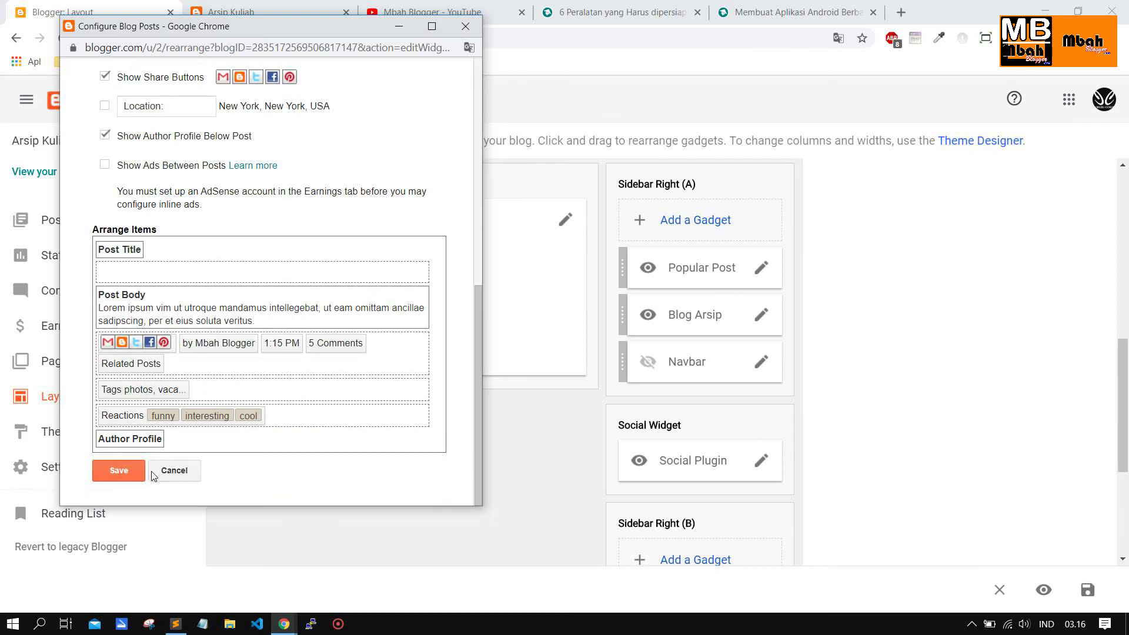
pyautogui.click(118, 470)
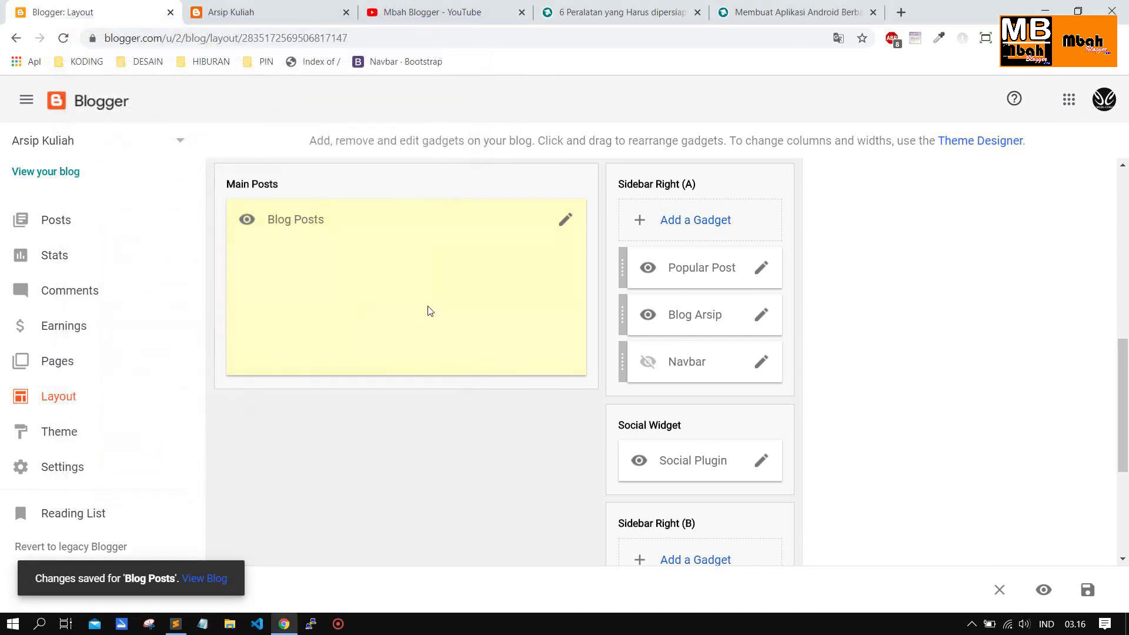
# Check the live blog's home page after the Blog Posts change, from the featured section down to the pagination
pyautogui.scroll(4, 431, 311)
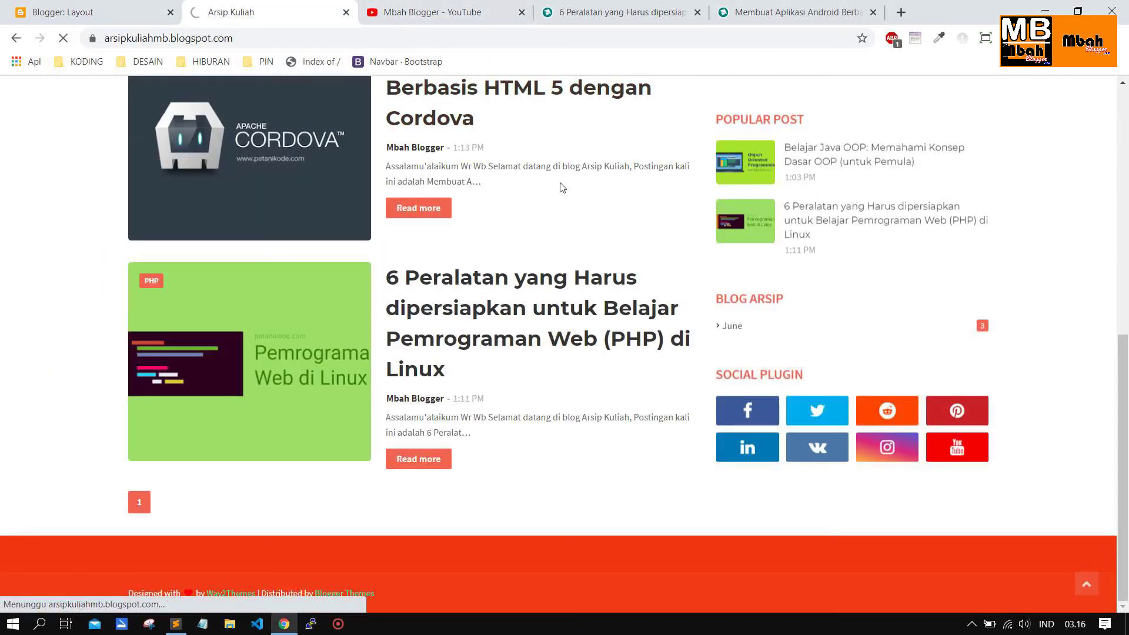
pyautogui.scroll(-3, 618, 233)
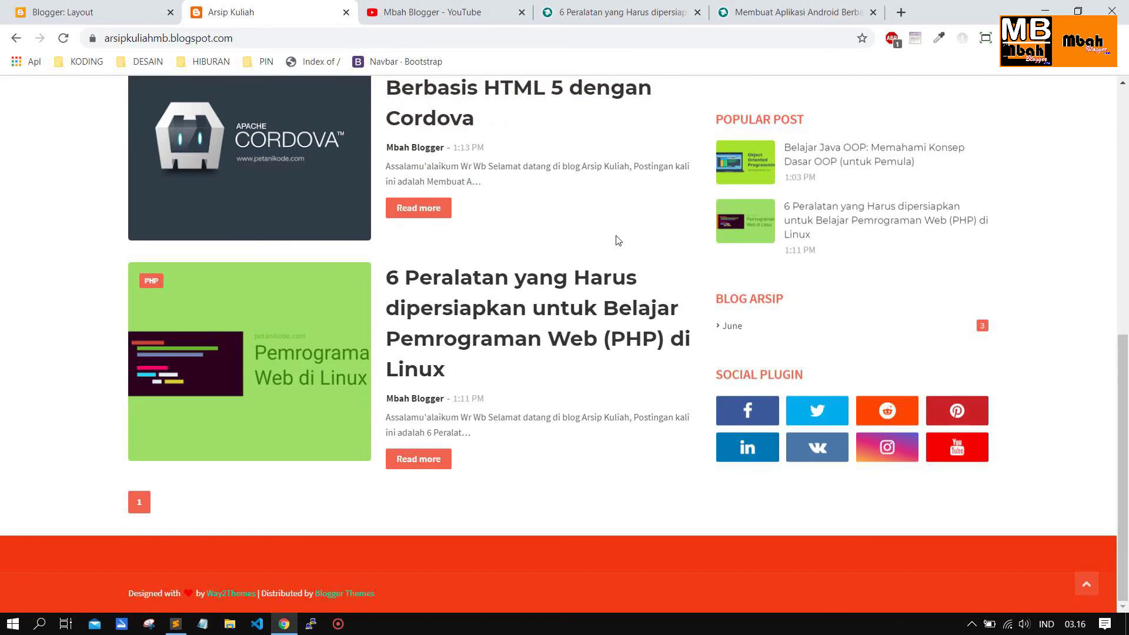
pyautogui.scroll(5, 617, 253)
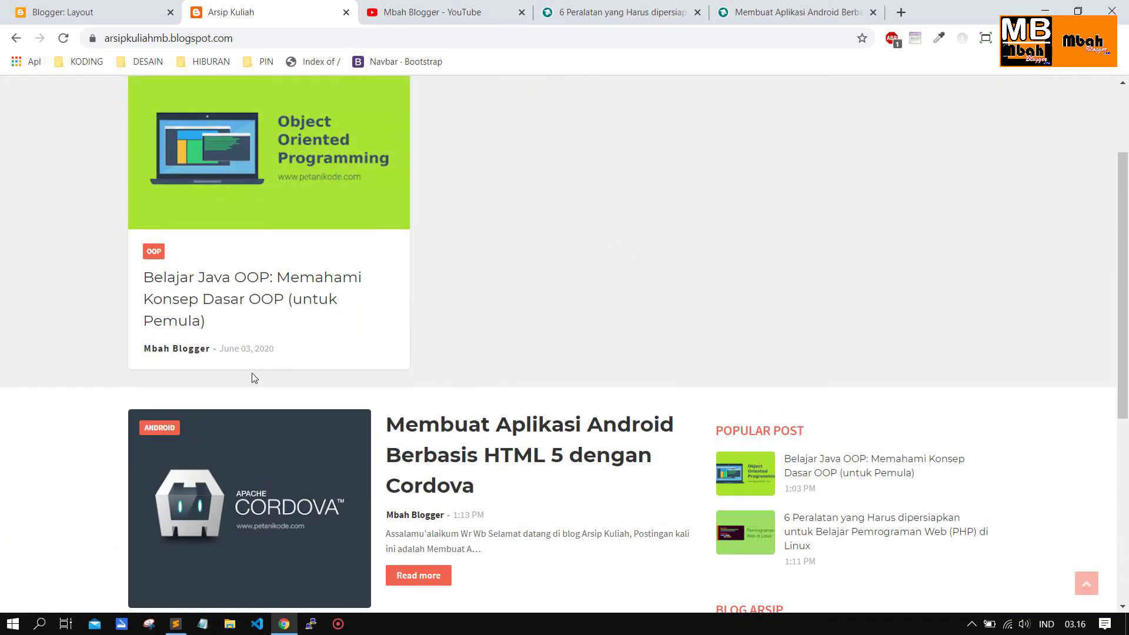
pyautogui.scroll(3, 432, 348)
pyautogui.scroll(-7, 501, 337)
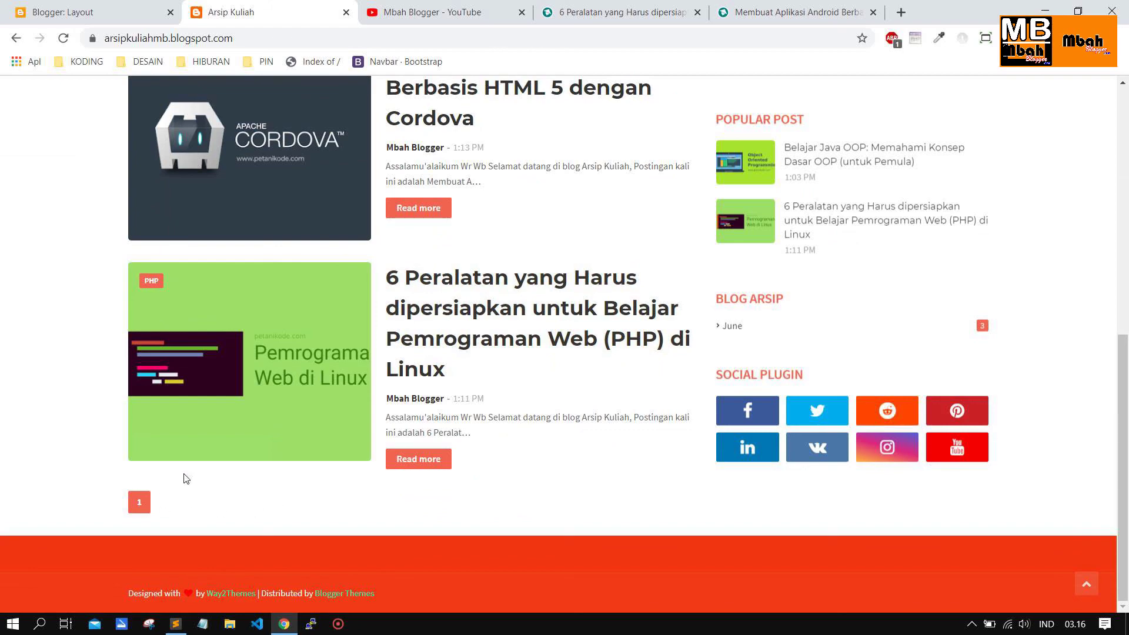
pyautogui.scroll(7, 416, 383)
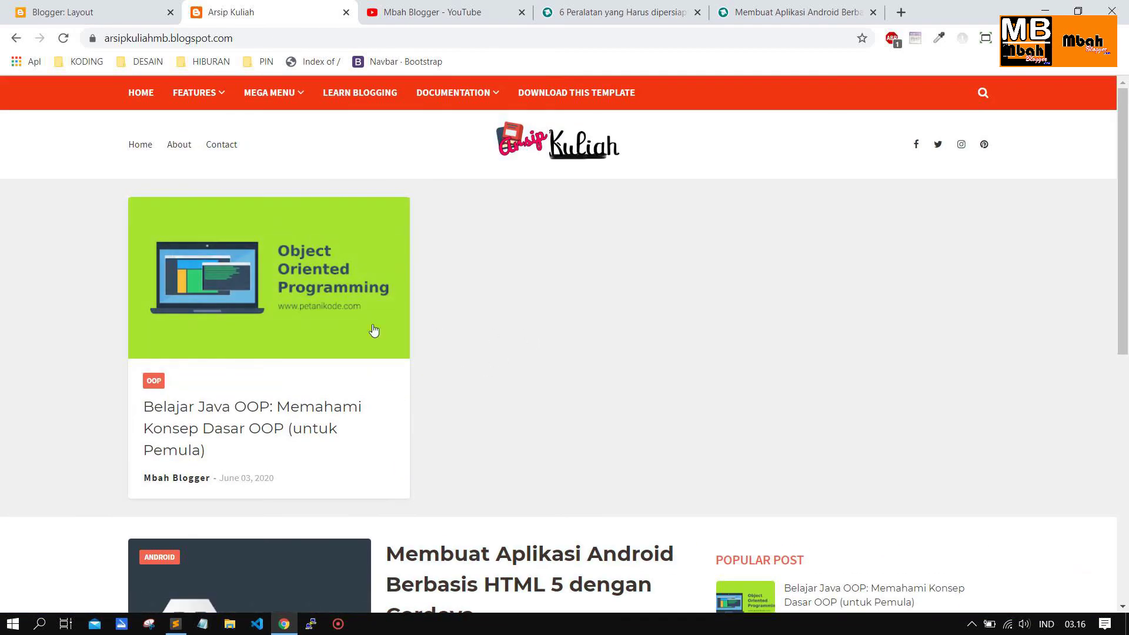
# Reload the live home page via the site's Home link and compare the featured section with the main post list
pyautogui.click(140, 145)
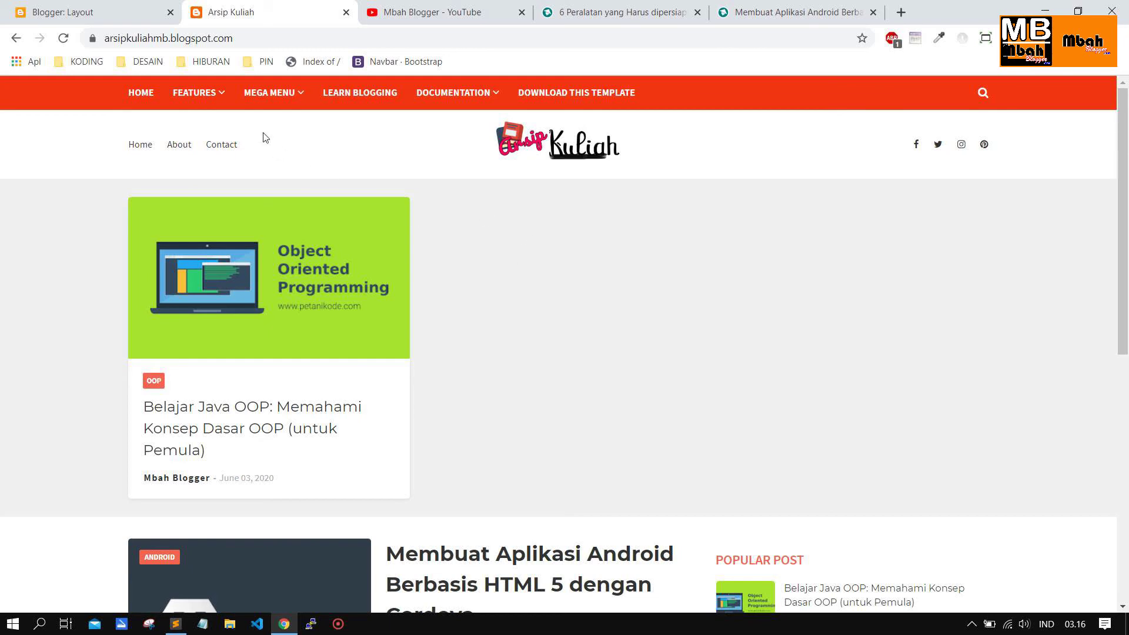
pyautogui.click(140, 93)
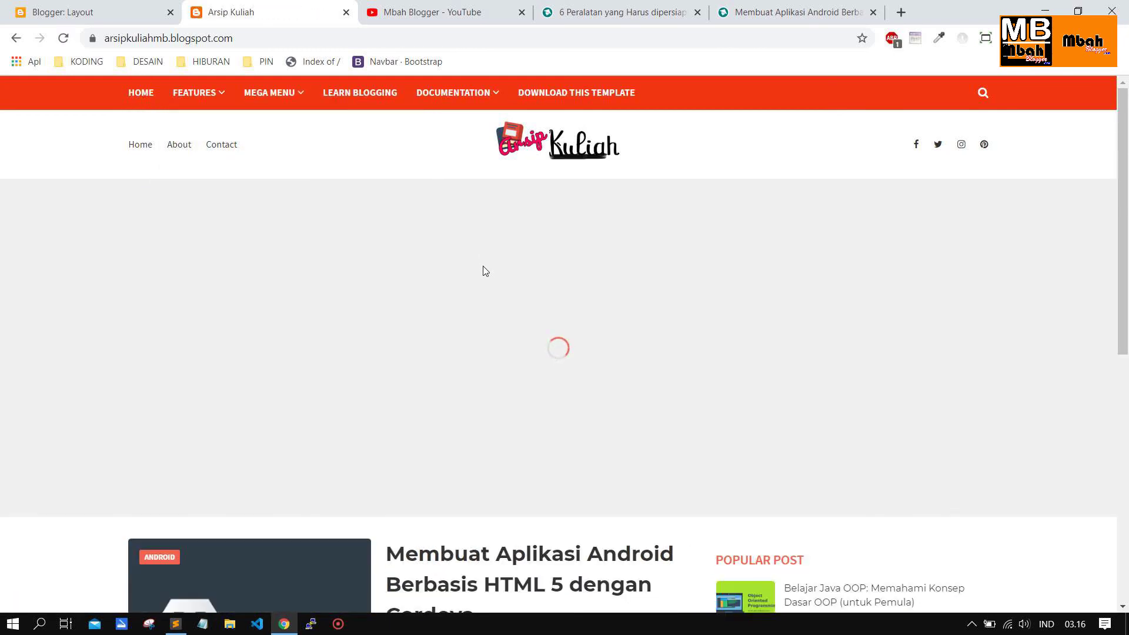
pyautogui.scroll(-9, 491, 282)
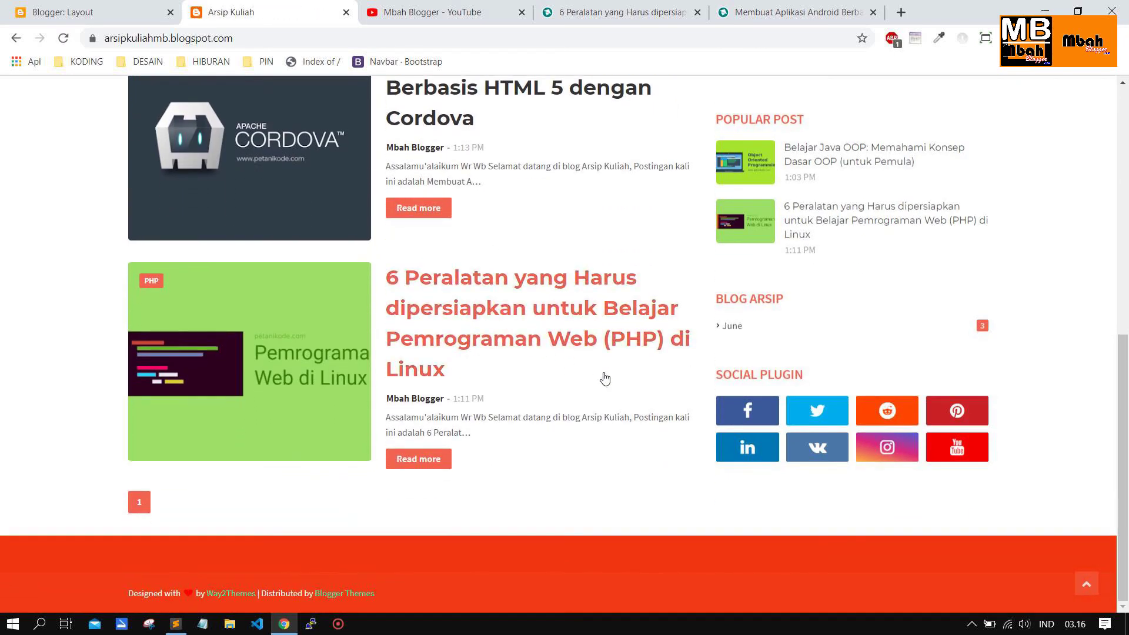
pyautogui.scroll(8, 602, 379)
pyautogui.scroll(-8, 767, 368)
pyautogui.scroll(8, 516, 424)
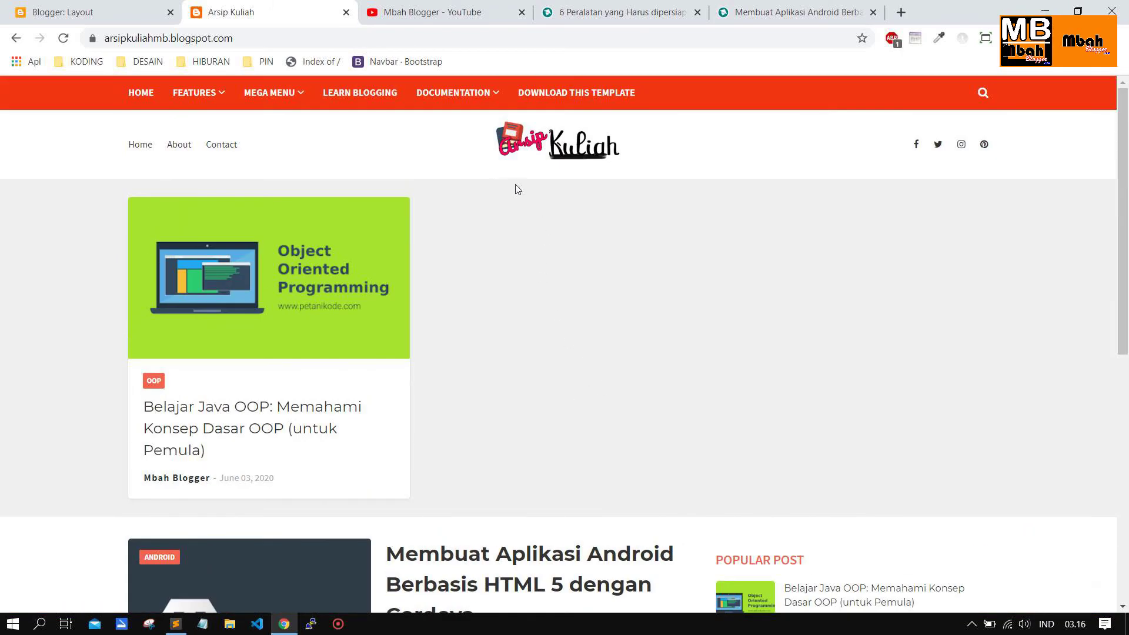
# Open the Posts list in Blogger to review the published posts and their labels
pyautogui.click(74, 11)
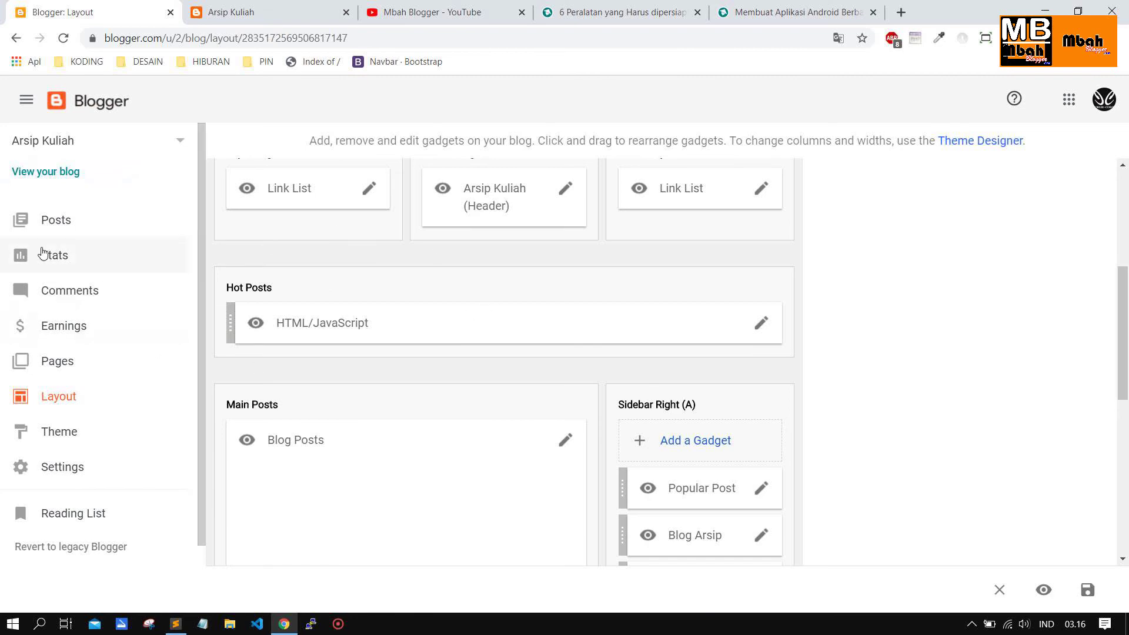
pyautogui.click(147, 219)
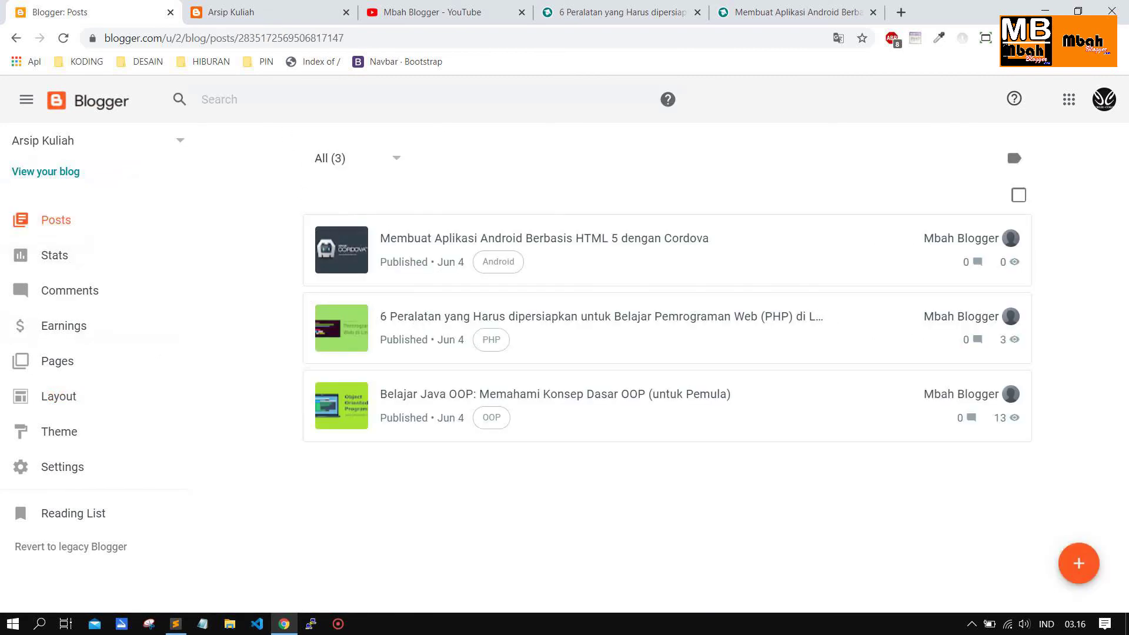
# Return to the live blog and examine its navigation submenus, the labels on the listed posts and the sidebar
pyautogui.click(240, 16)
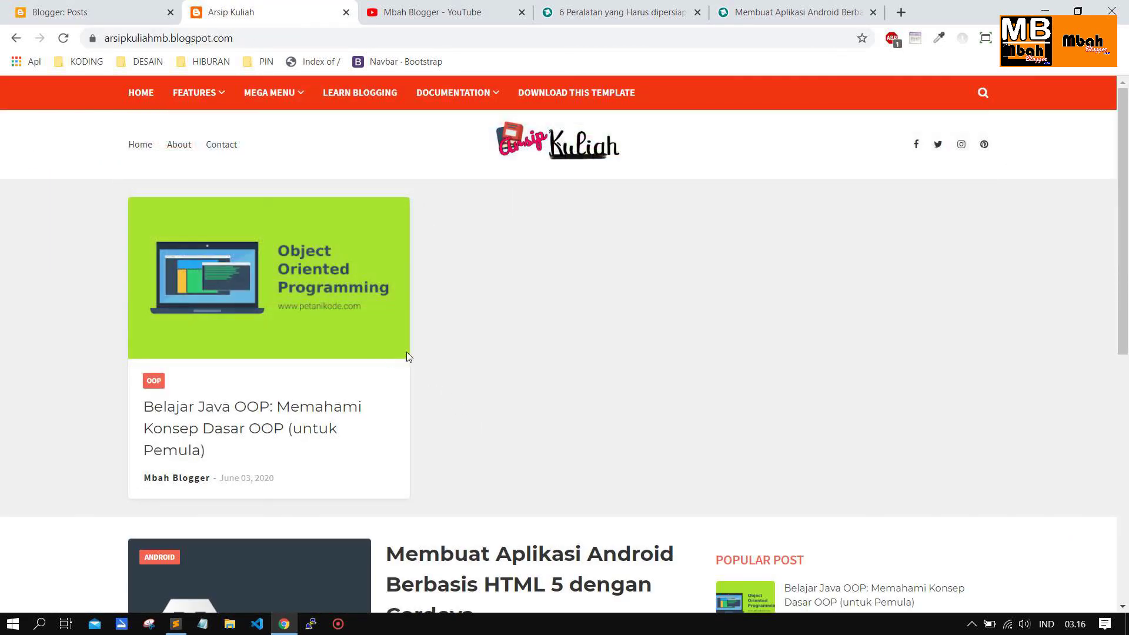
pyautogui.moveTo(193, 94)
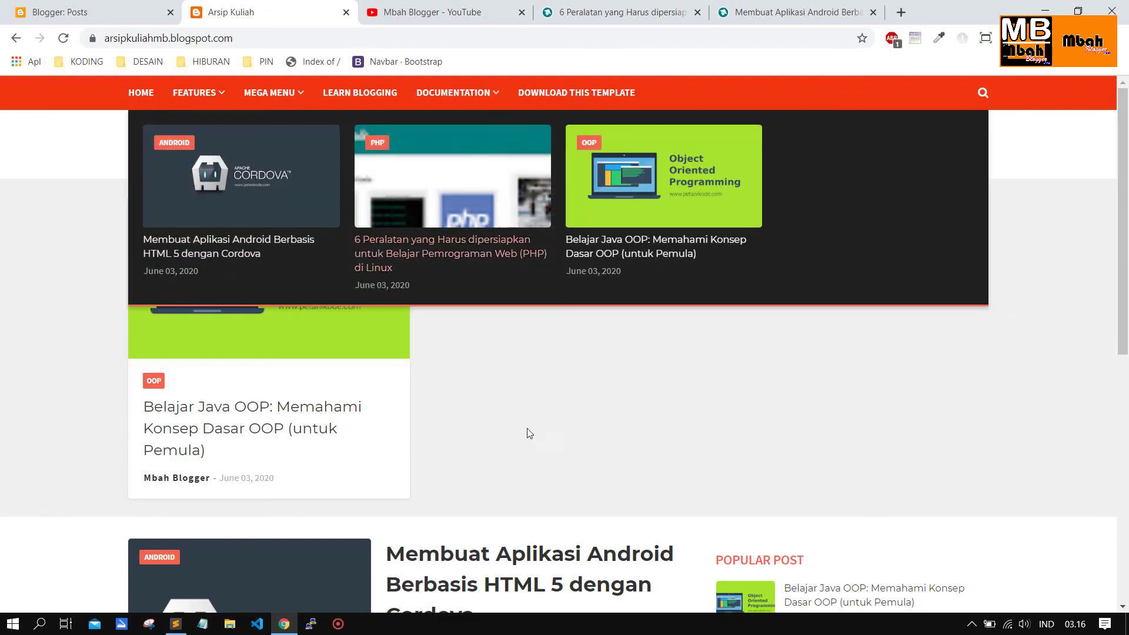
pyautogui.scroll(-8, 588, 471)
pyautogui.scroll(2, 527, 358)
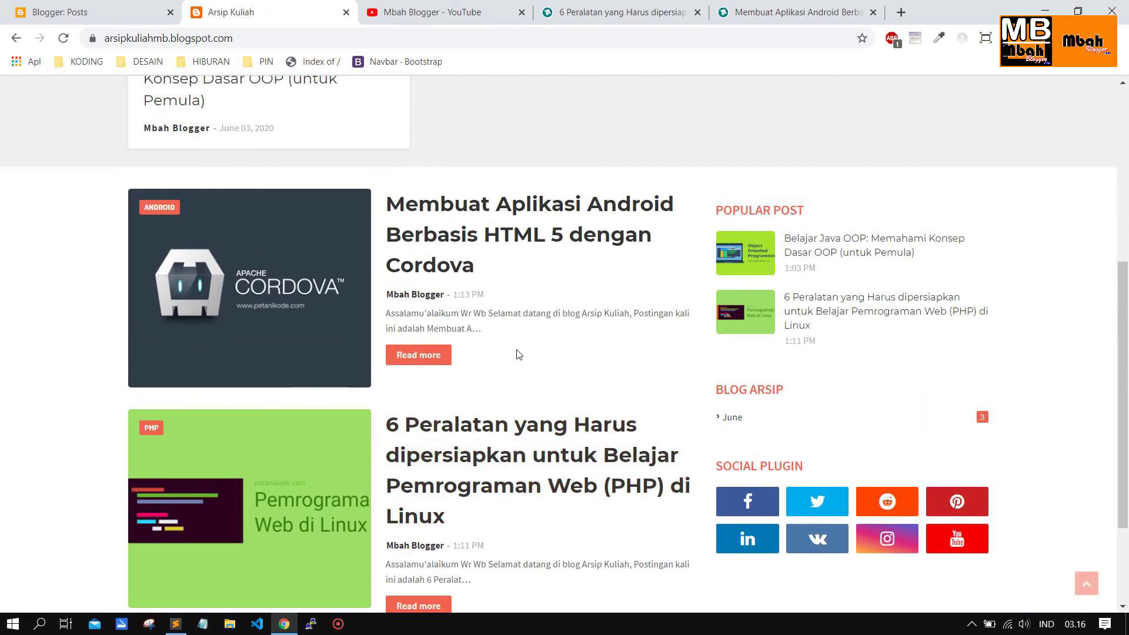
pyautogui.scroll(-2, 211, 276)
pyautogui.scroll(8, 161, 425)
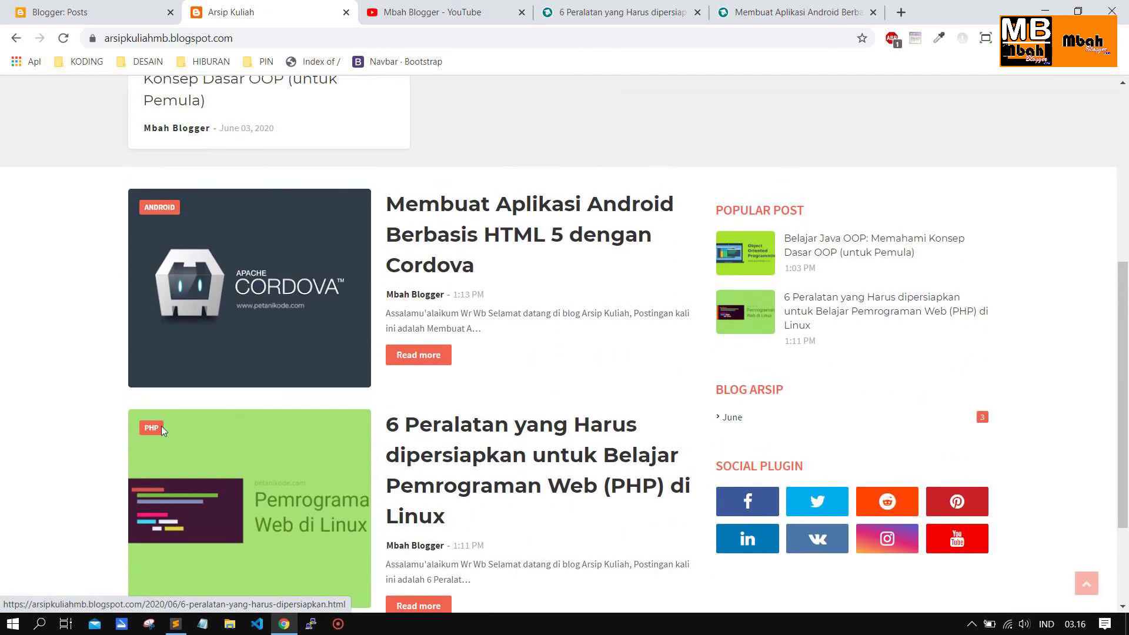
pyautogui.scroll(-3, 365, 425)
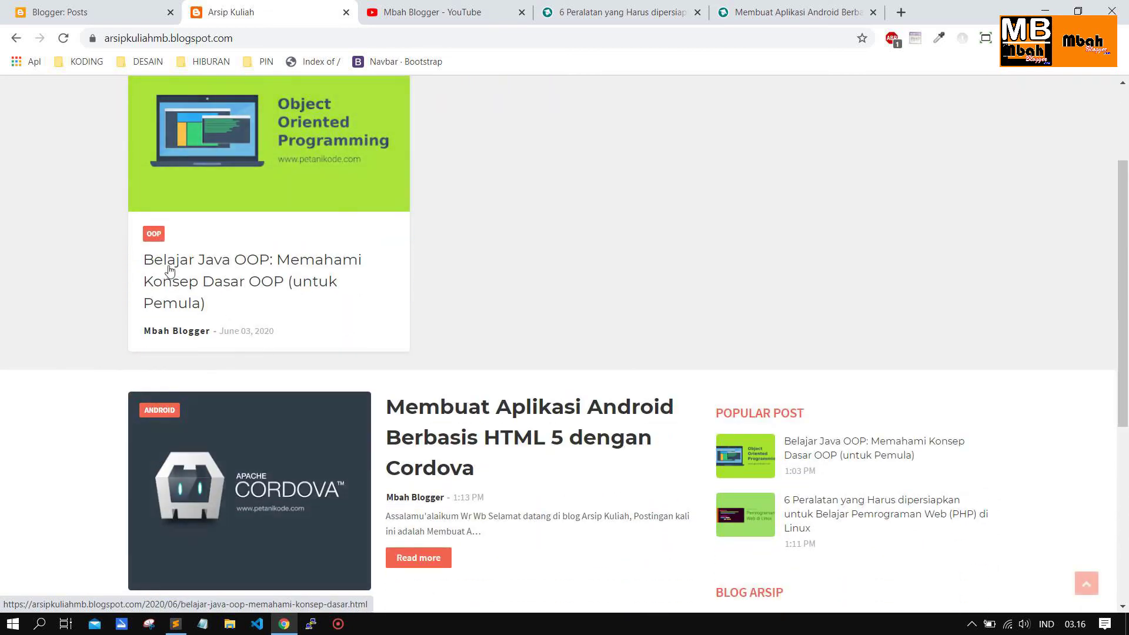
pyautogui.scroll(3, 504, 383)
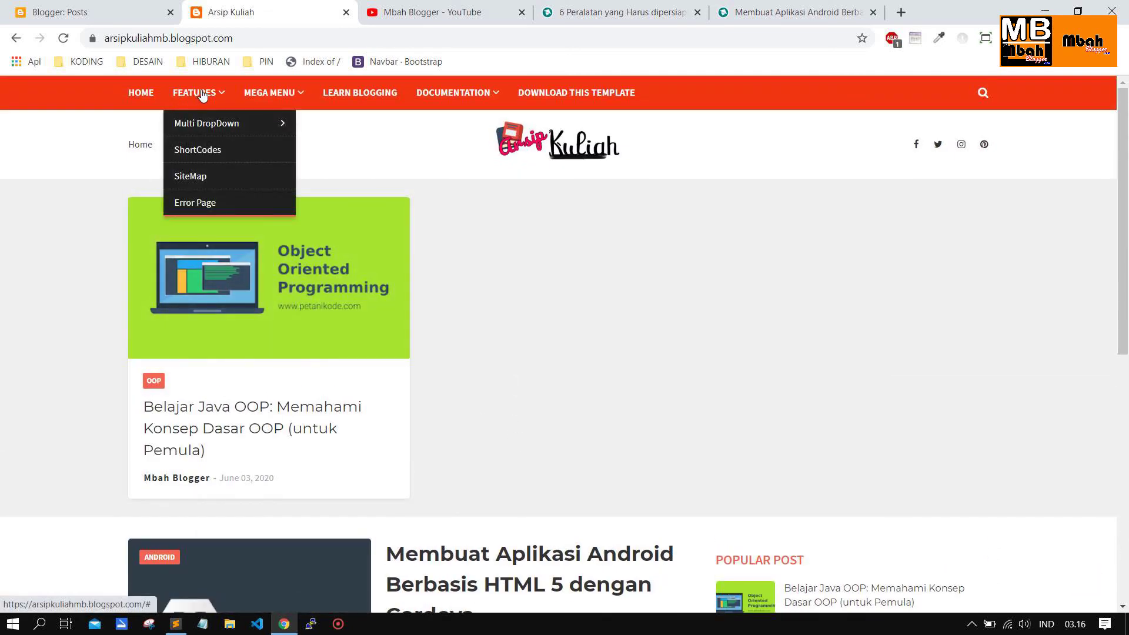
pyautogui.moveTo(429, 94)
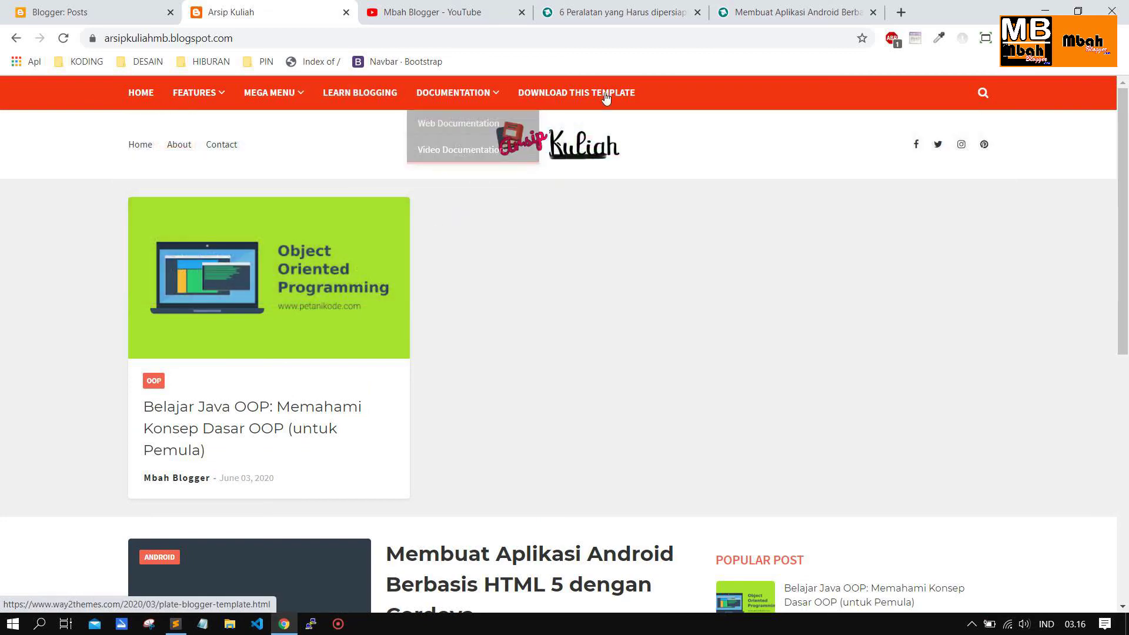
pyautogui.scroll(-7, 653, 328)
pyautogui.scroll(7, 567, 360)
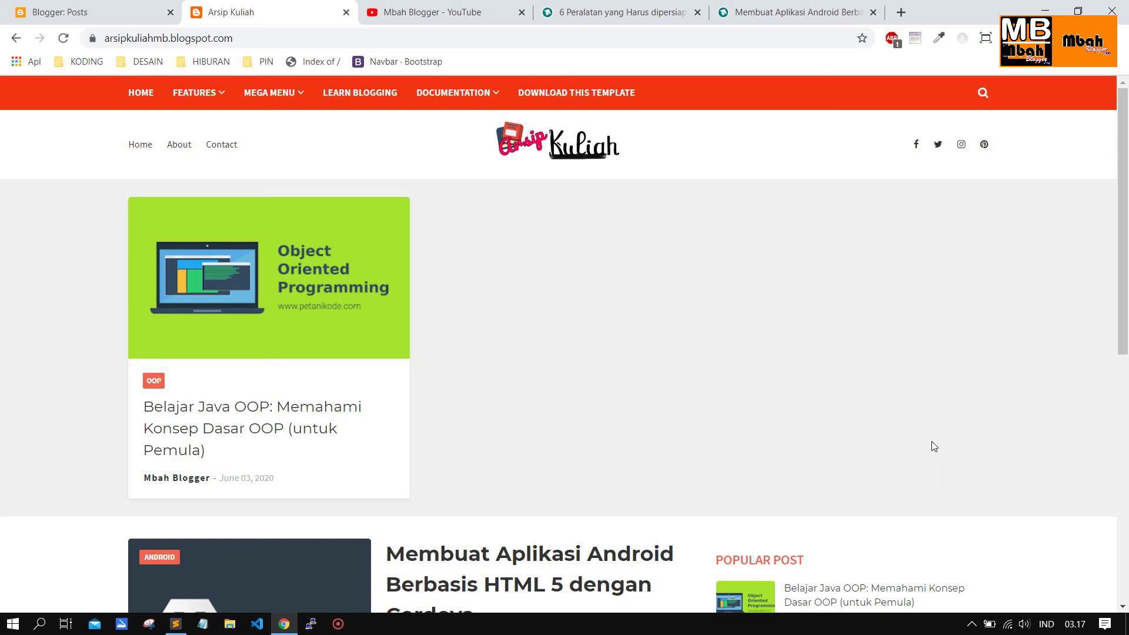
pyautogui.click(972, 624)
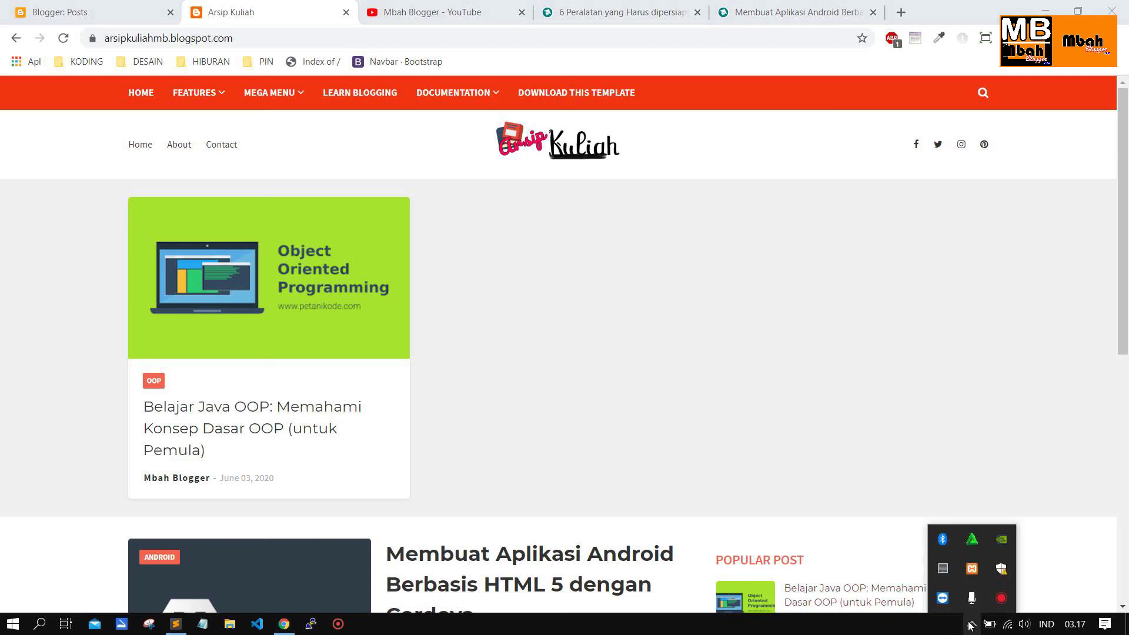
pyautogui.rightClick(999, 610)
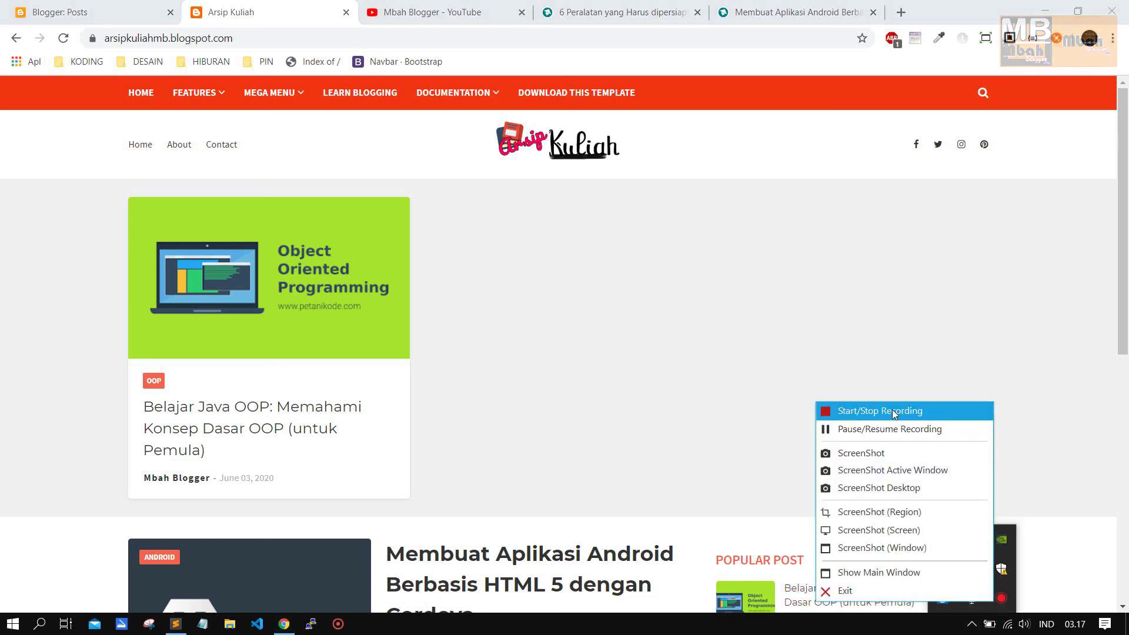
pyautogui.click(892, 409)
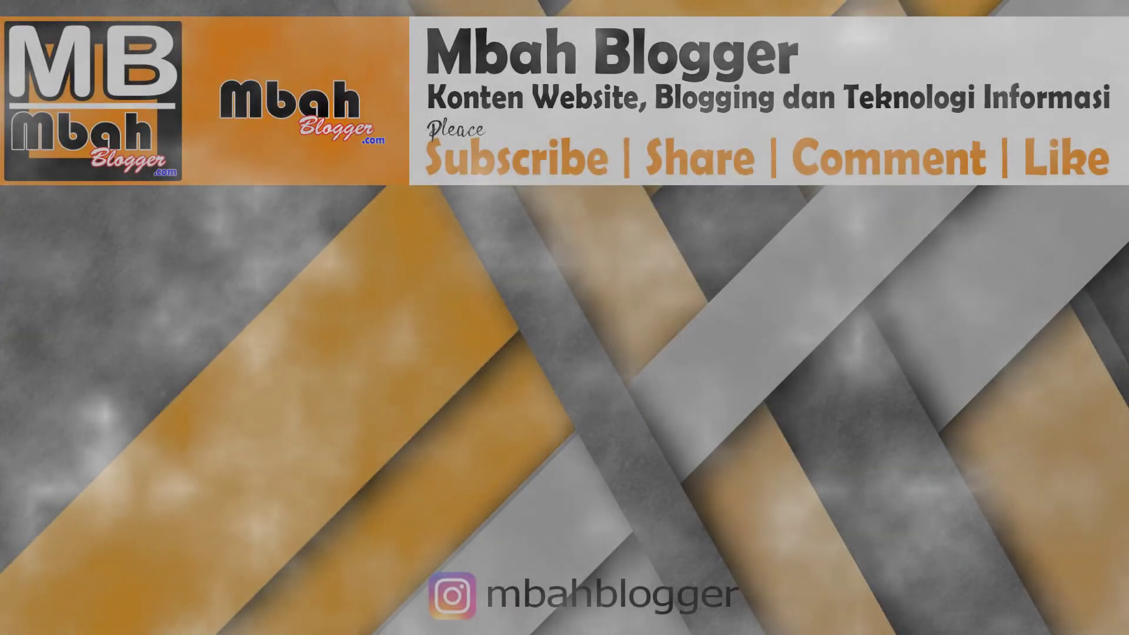